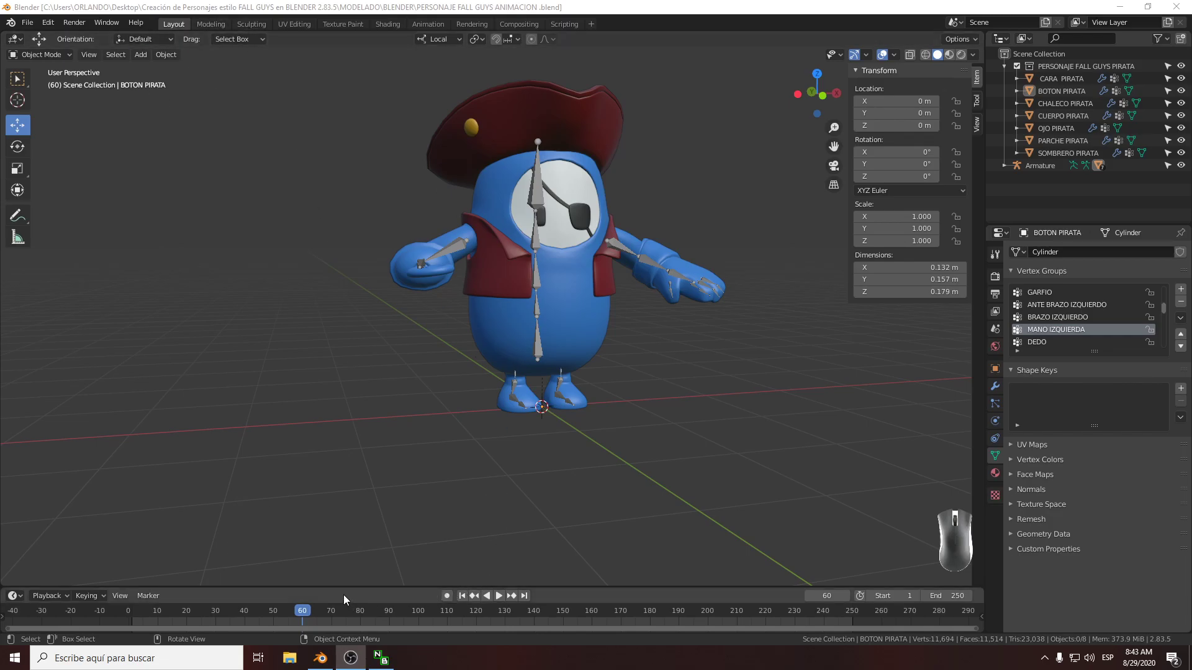
Enlarge the timeline area beneath the viewport and save the Blender file
drag(353, 586, 377, 533)
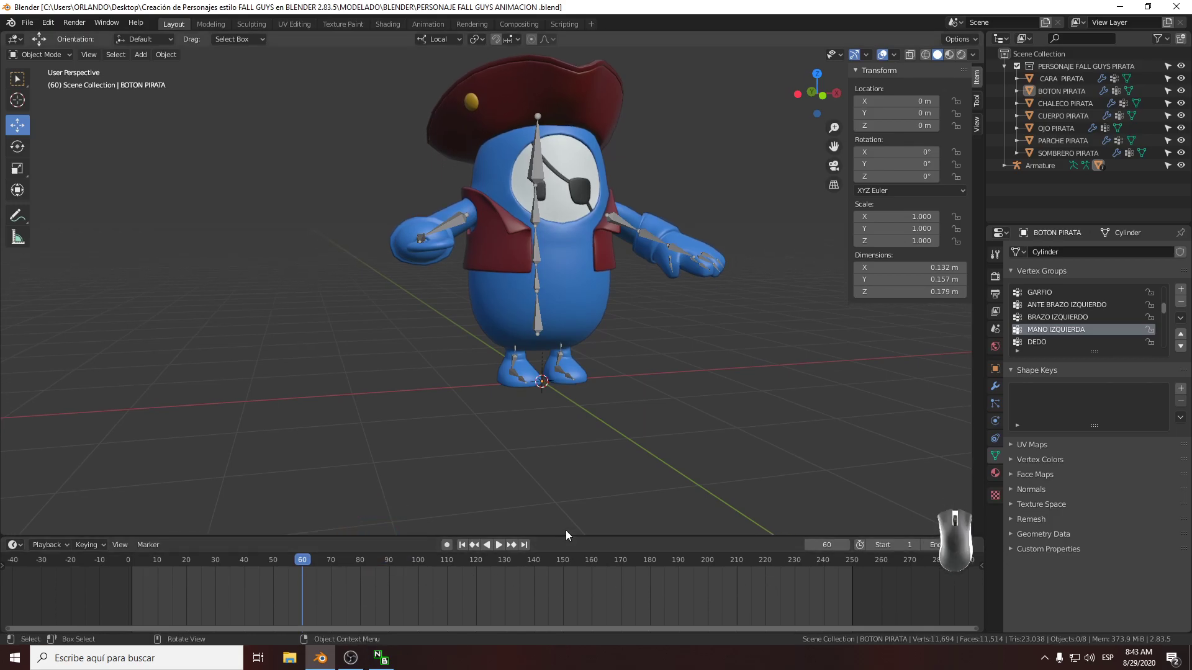
middle_drag(545, 181, 550, 262)
key(ctrl+s)
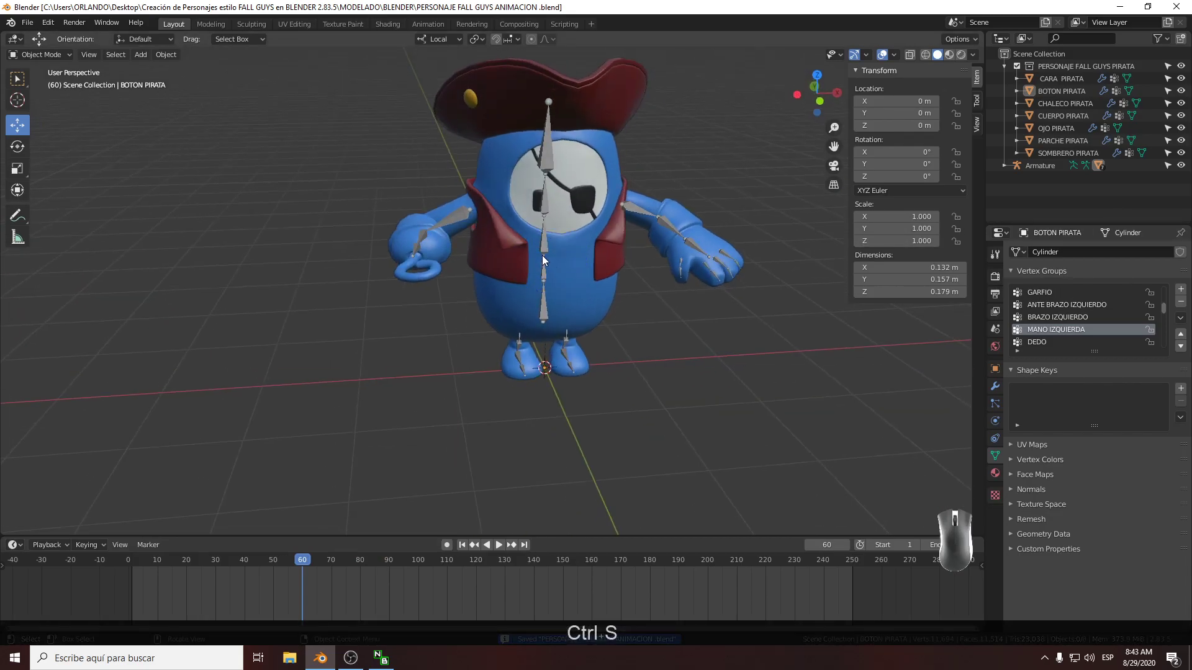
Select the character's armature and switch it to Pose Mode
click(547, 256)
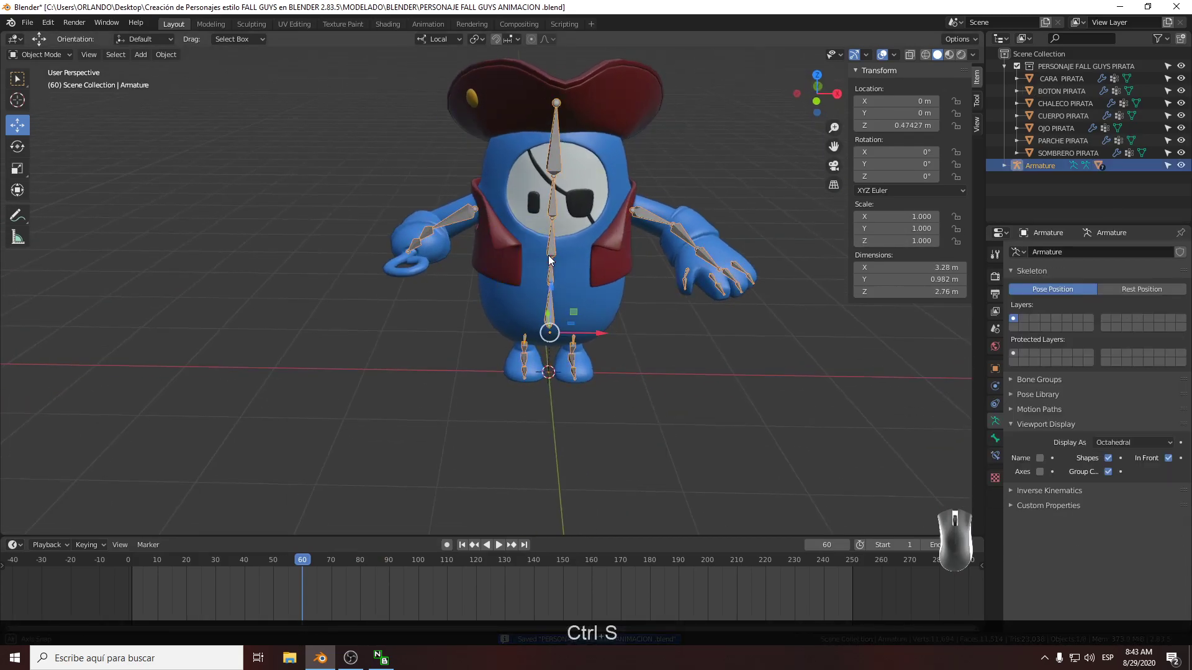
click(61, 54)
click(62, 94)
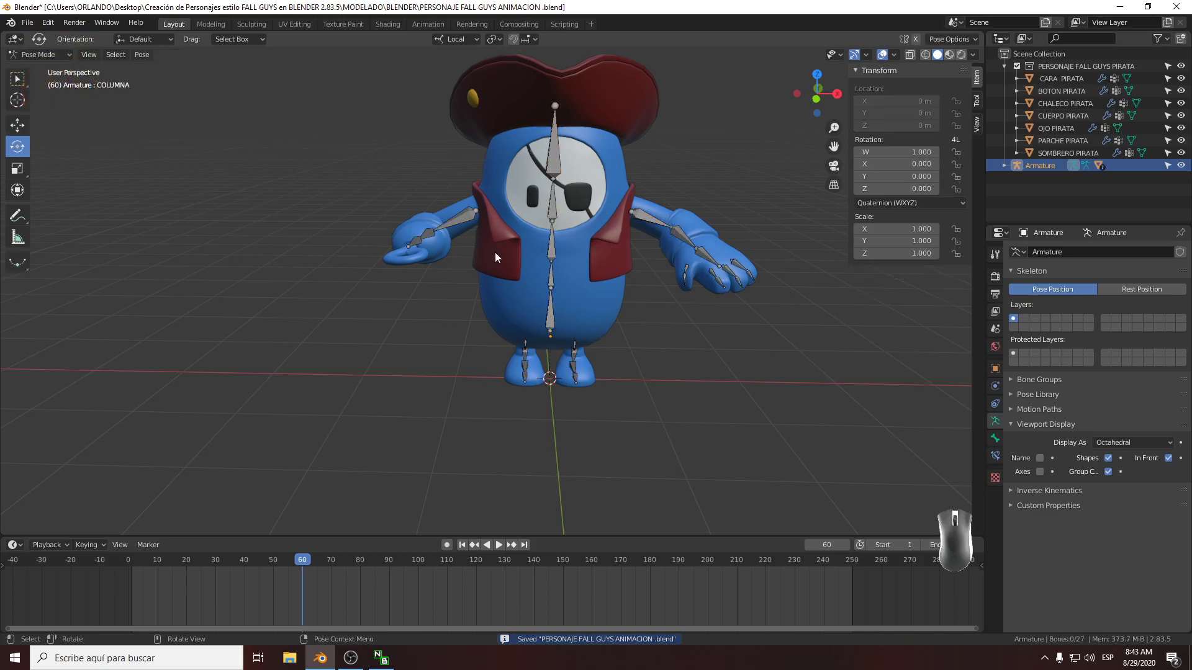
Try rotating the character's right and left arm bones to test the rig, undoing each trial rotation
click(538, 250)
drag(525, 222, 447, 177)
key(ctrl+z)
click(466, 214)
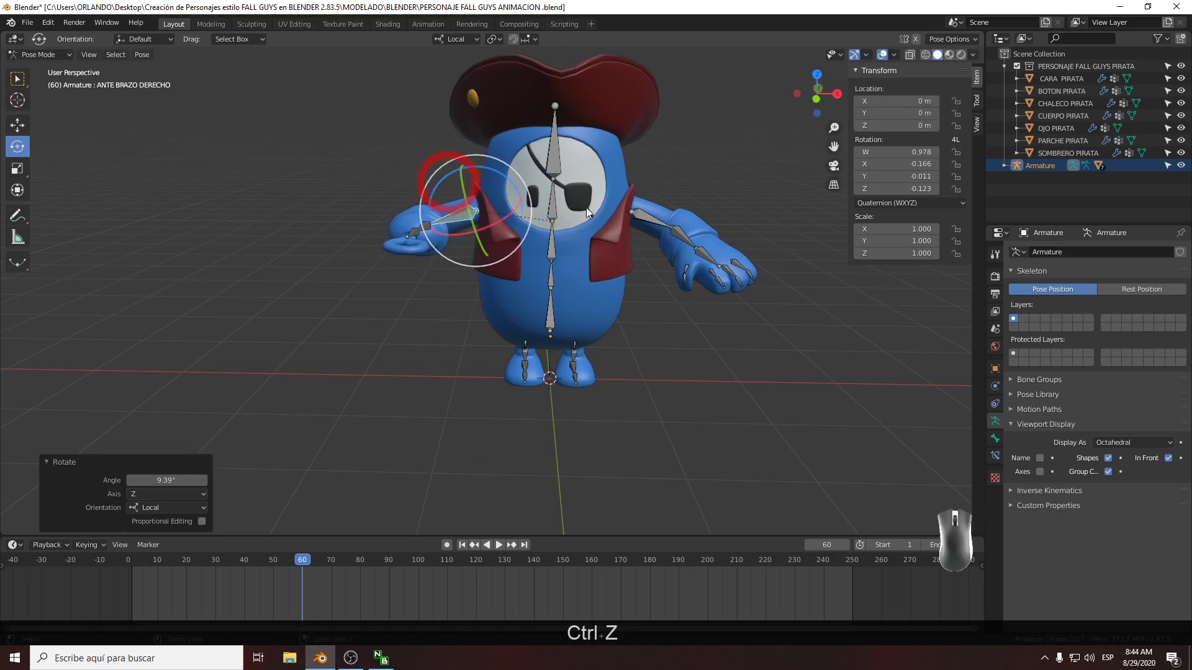
key(ctrl+z)
click(652, 221)
drag(642, 208, 669, 221)
key(ctrl+z)
click(690, 237)
key(ctrl+z)
middle_drag(611, 243, 508, 358)
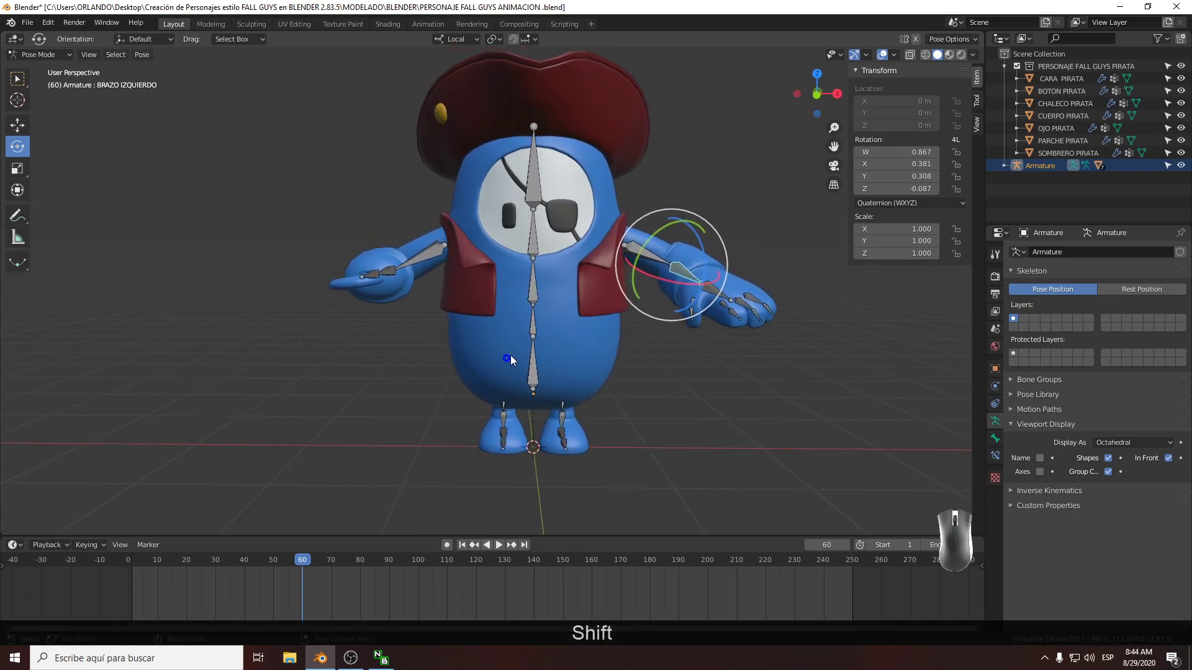
Select the spine bone COLUMNA.001 and show its bone properties, undoing a trial rotation of it
click(540, 333)
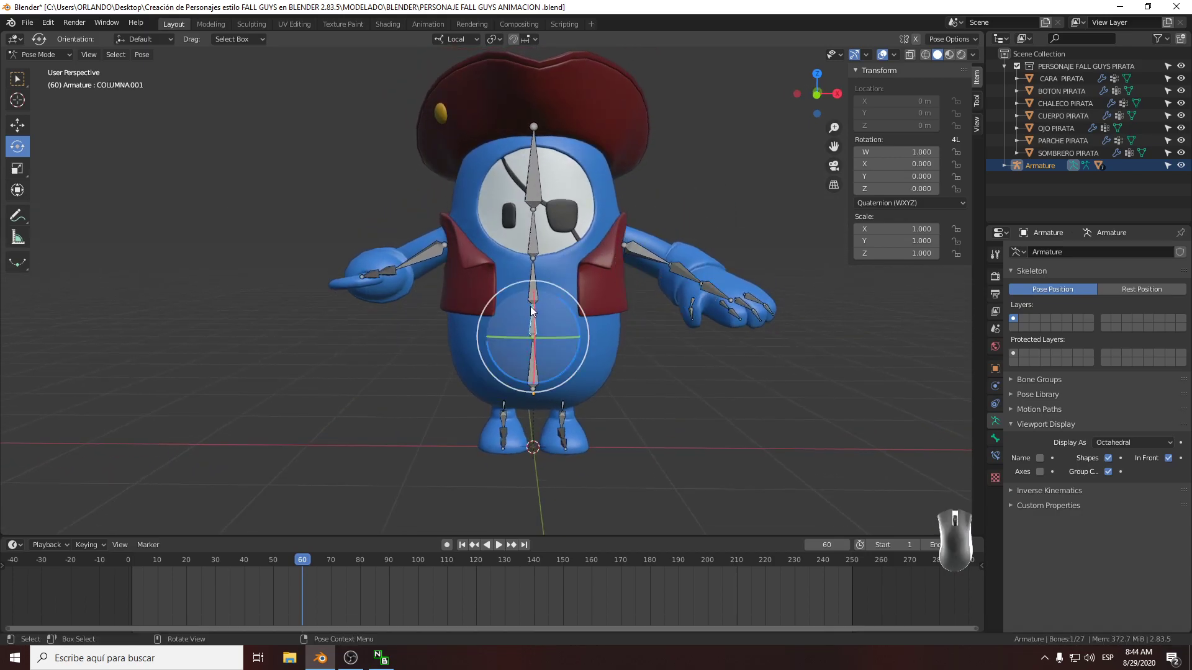
click(995, 438)
drag(592, 331, 567, 330)
key(ctrl+z)
key(ctrl+z)
scroll(552, 348, down, 1)
mouse_move(536, 352)
middle_down()
mouse_move(628, 356)
mouse_move(532, 342)
middle_up()
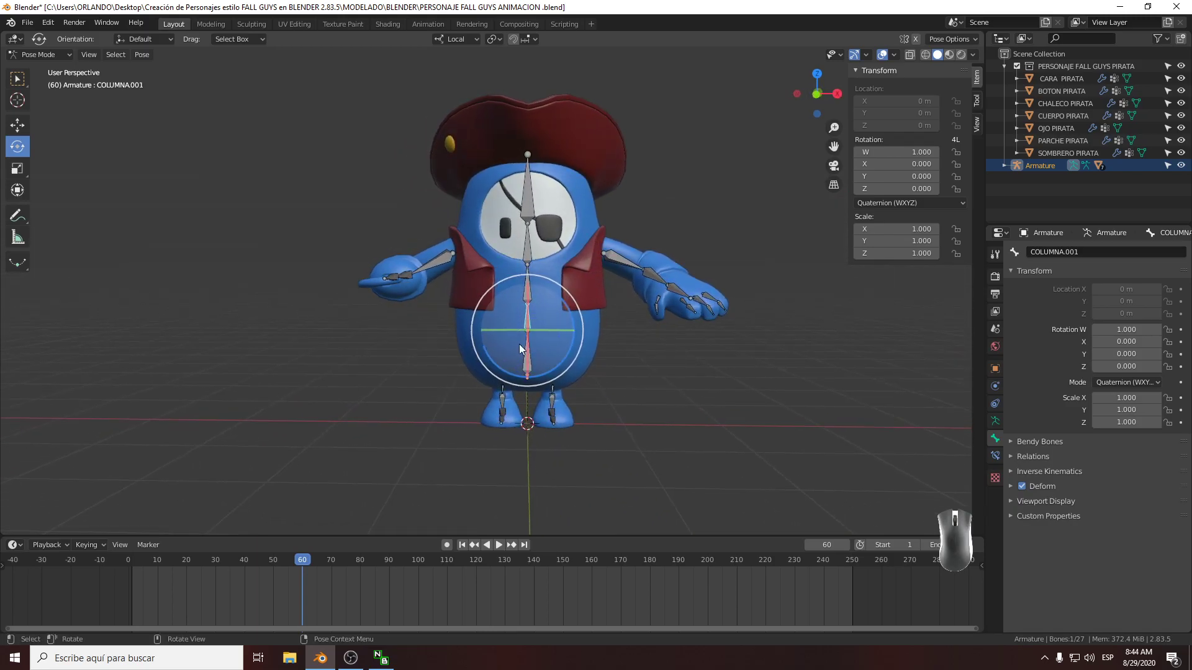
Set the current frame to 0 and enable Auto Keying
drag(306, 563, 224, 563)
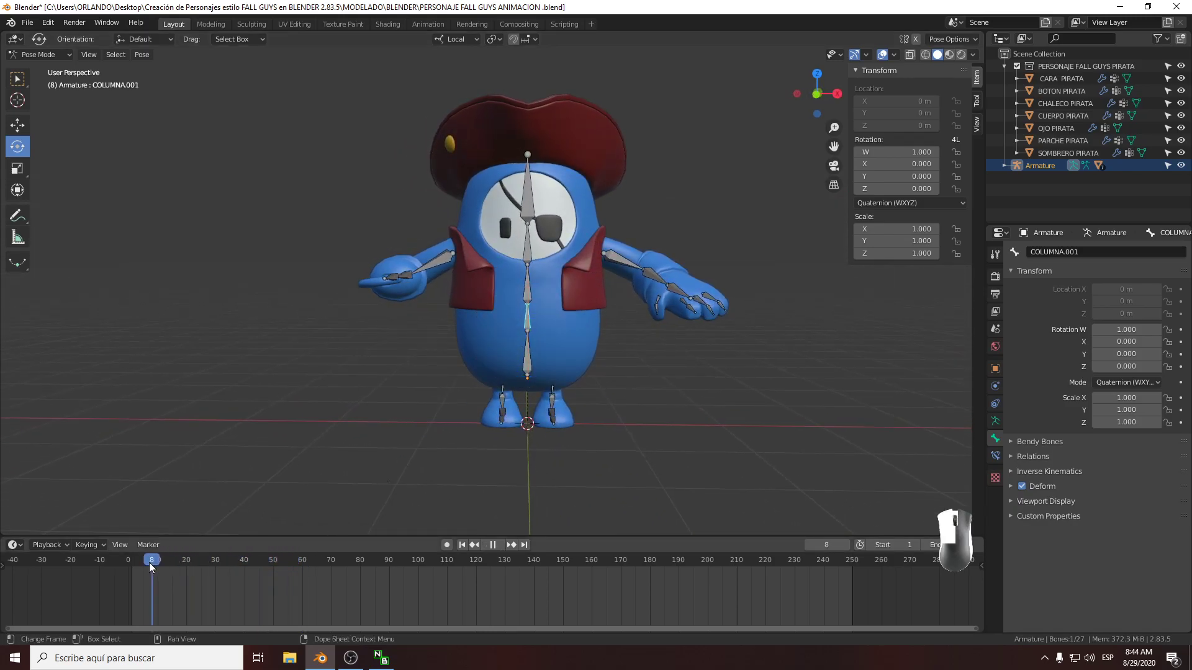
drag(106, 567, 97, 568)
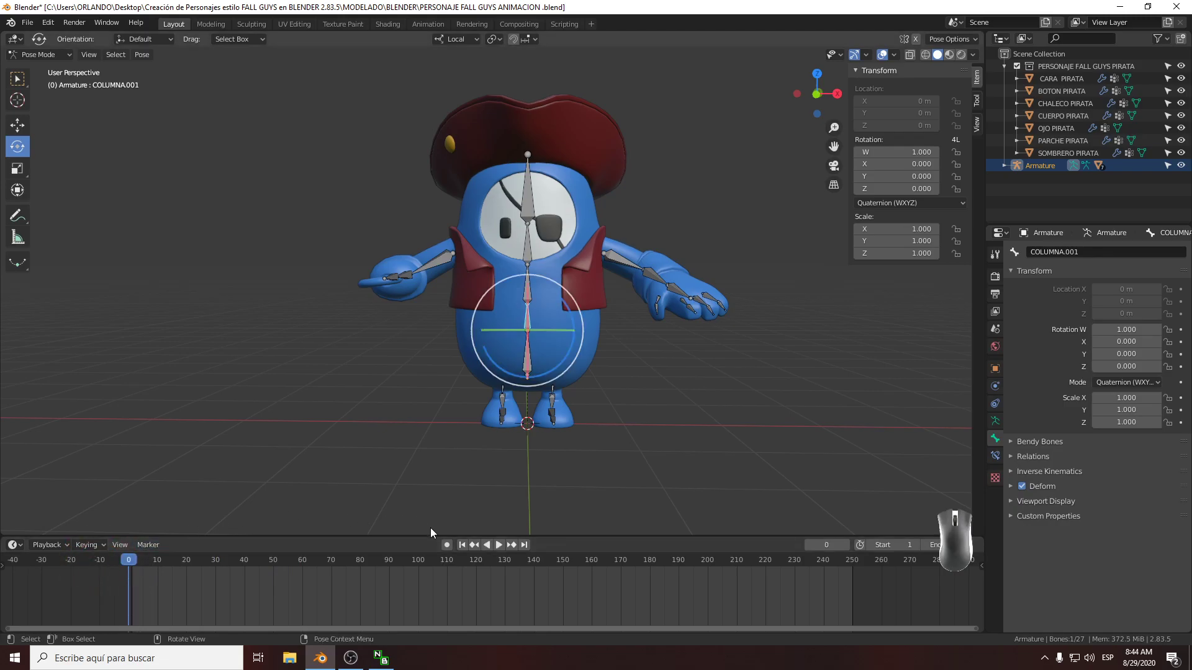
key(KP_Multiply)
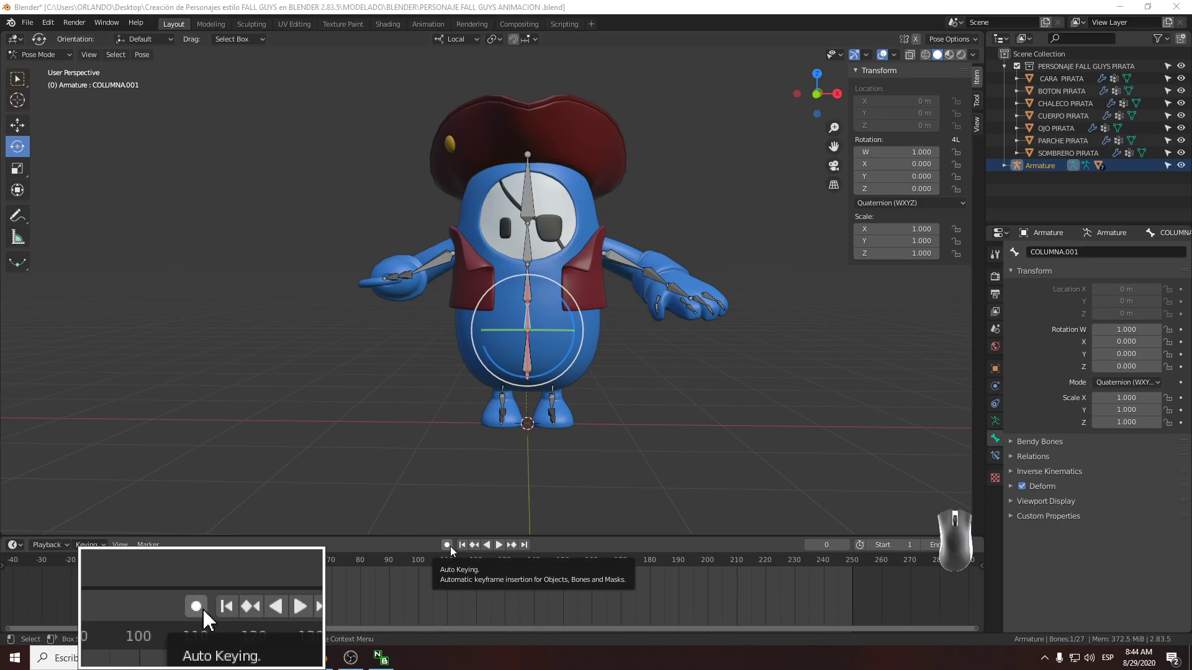
click(447, 545)
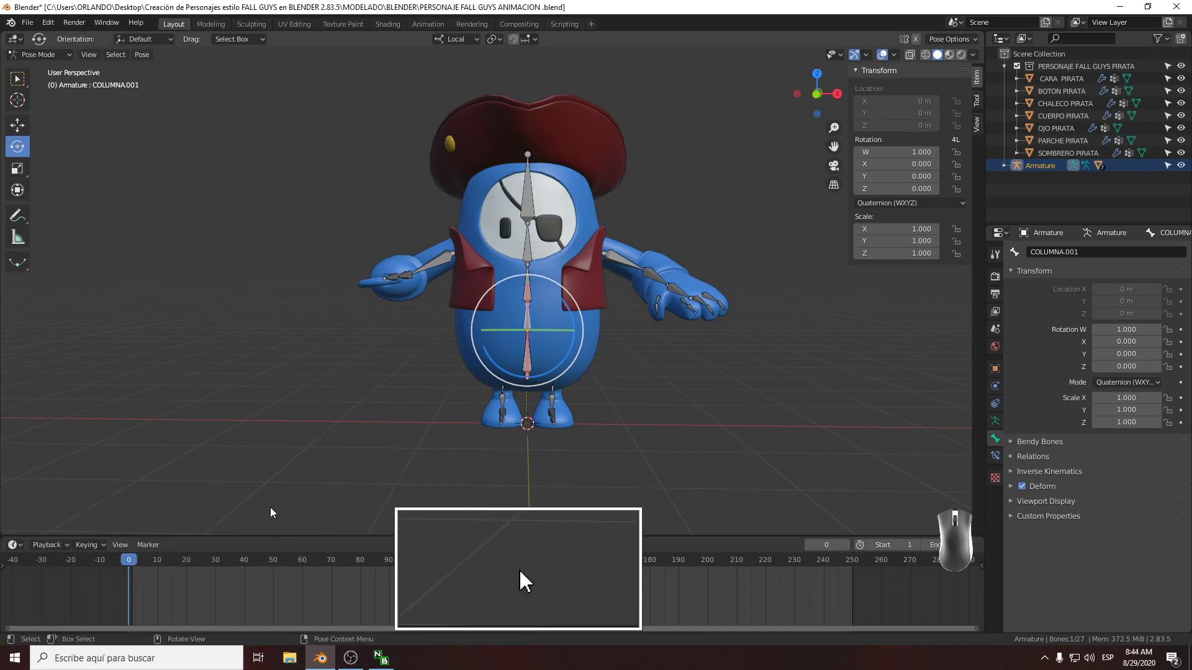
key(KP_Multiply)
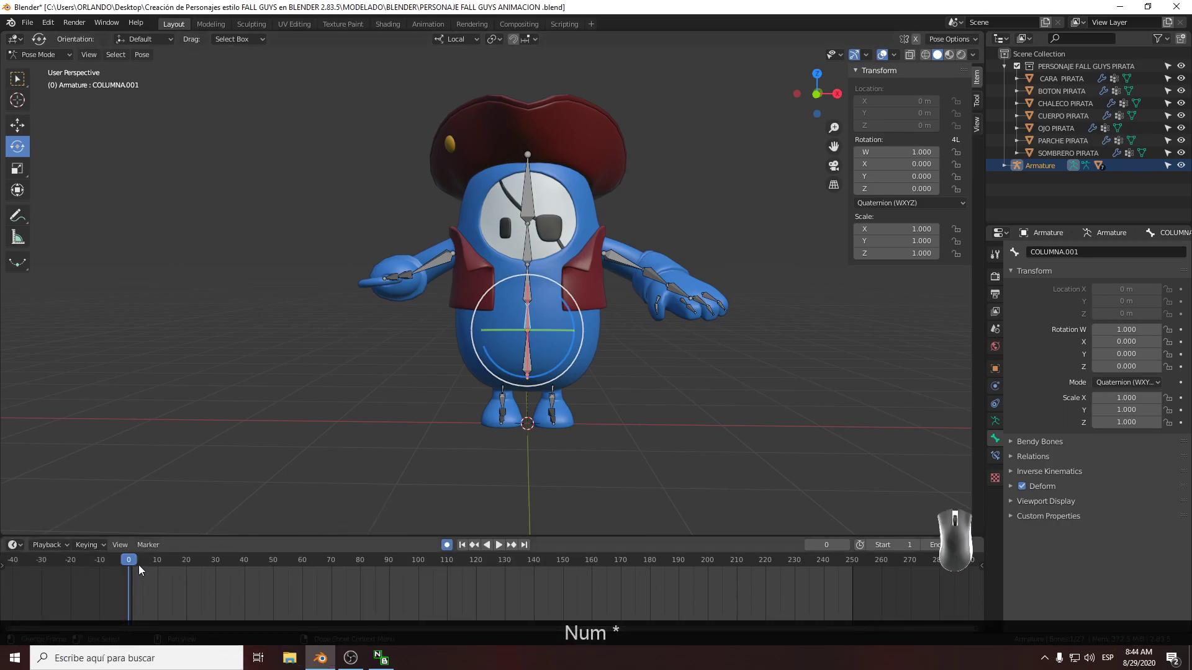
Rotate the COLUMNA.001 bone about -8° around its local Z axis at frame 0
scroll(494, 330, up, 3)
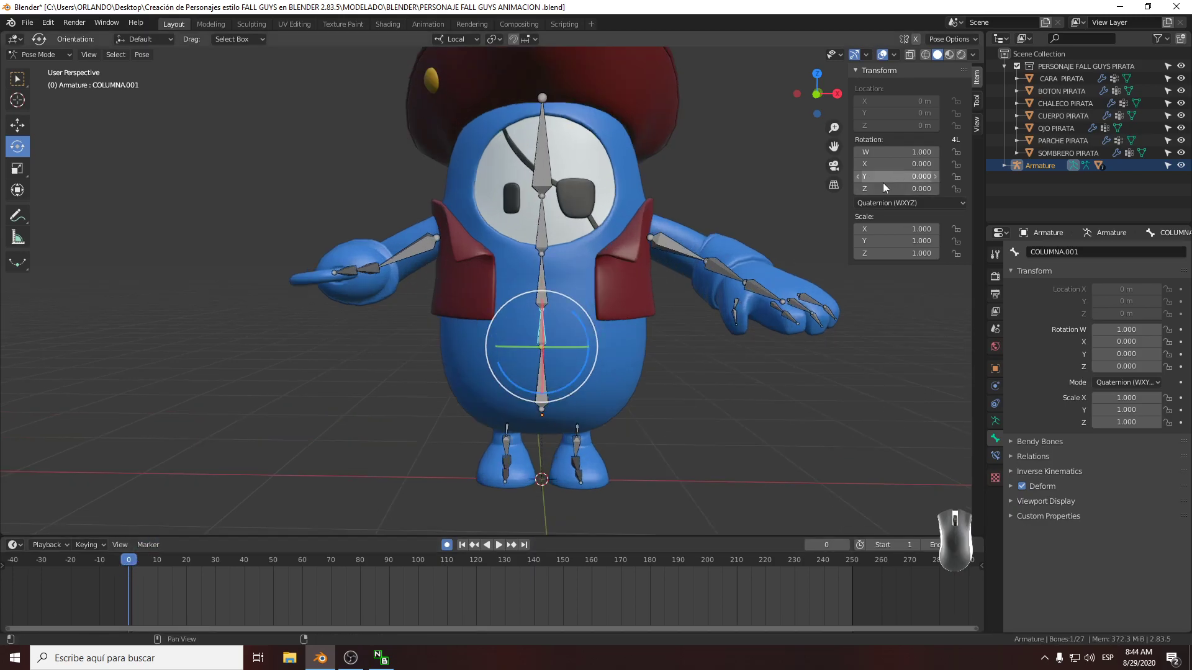
mouse_move(590, 327)
mouse_down()
mouse_move(611, 338)
mouse_move(598, 335)
mouse_up()
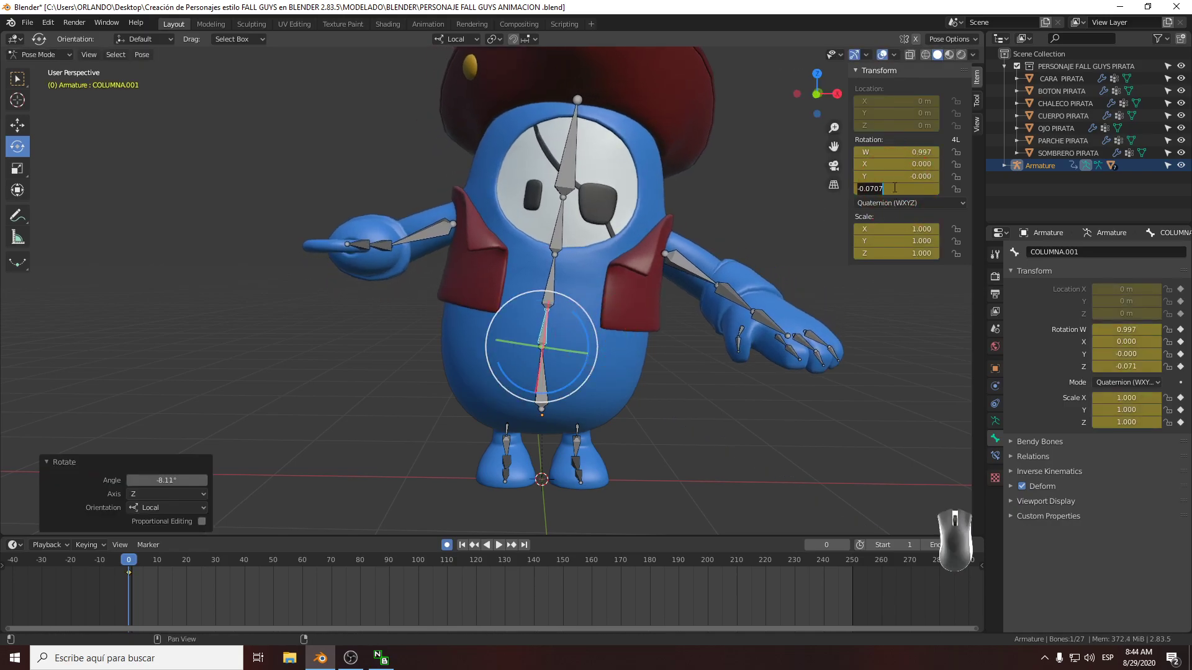
text(-)
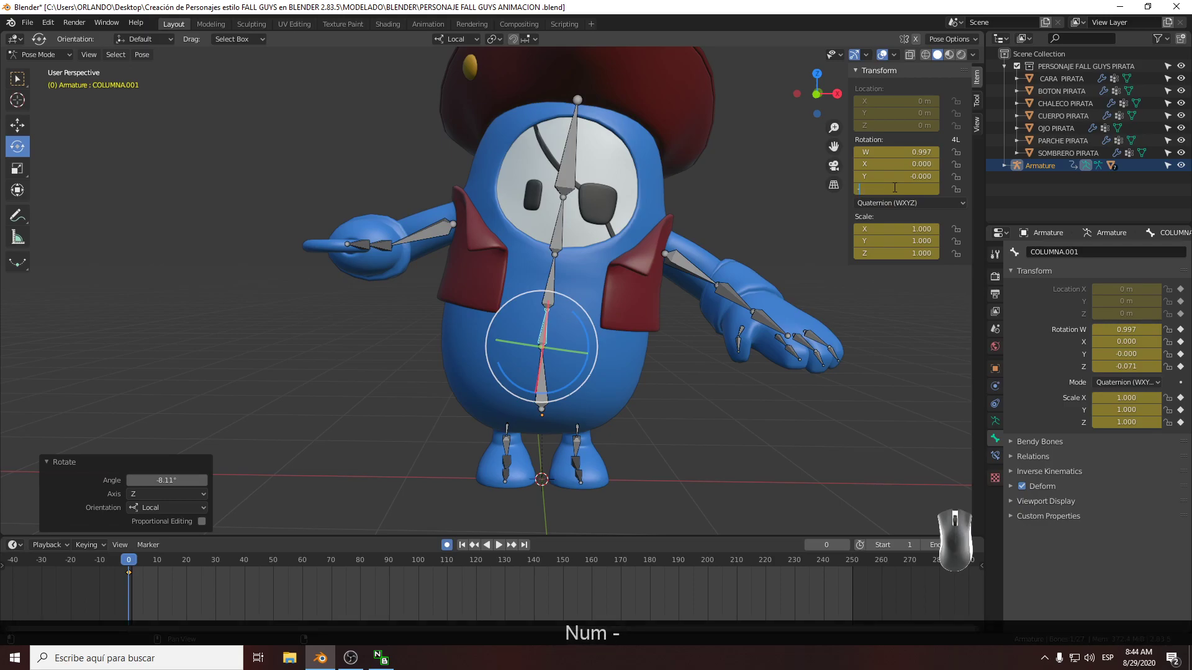
key(Return)
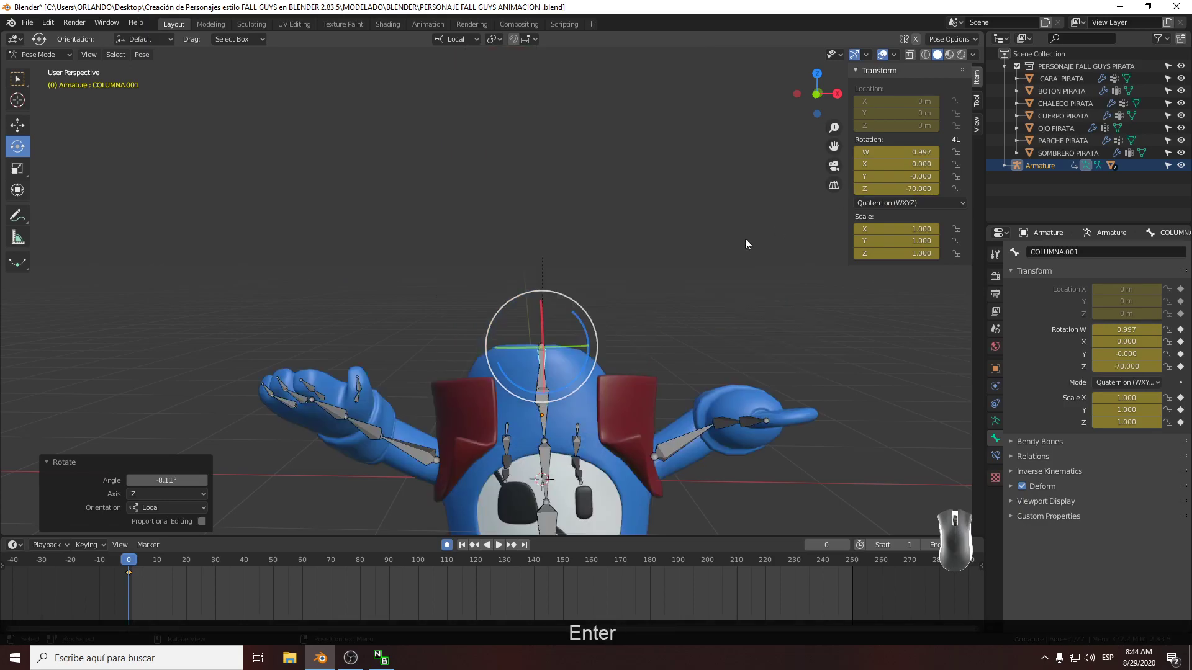
key(ctrl+z)
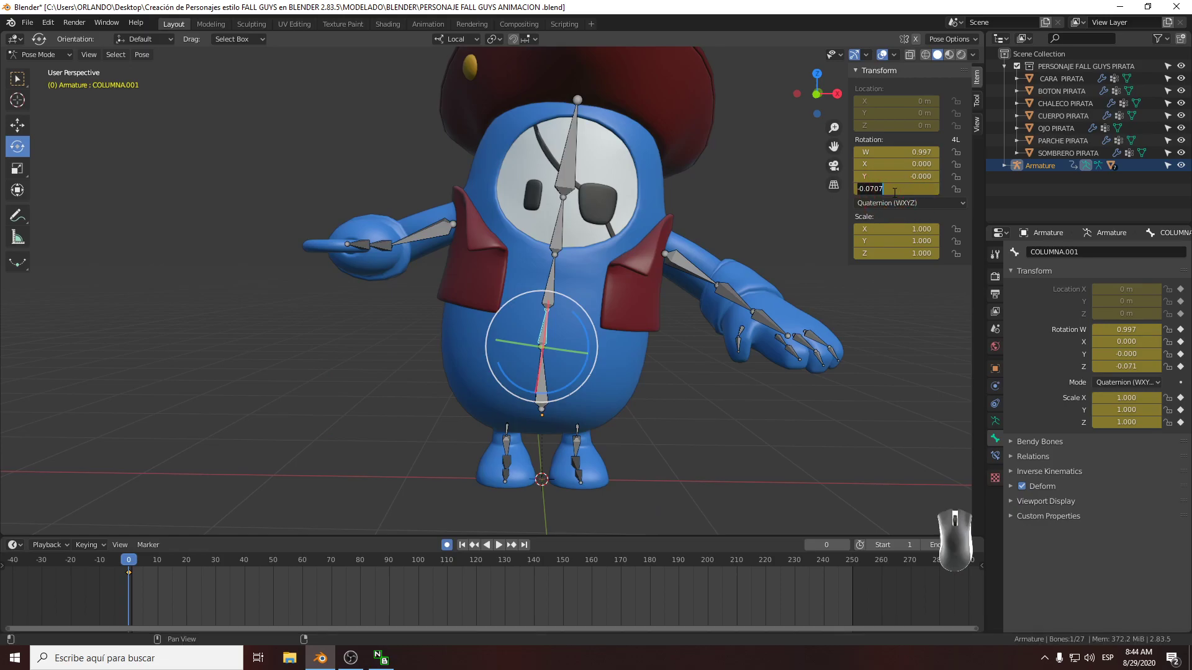
Set the COLUMNA.001 bone's Z rotation to -0.07 at frame 0
key(BackSpace)
key(Return)
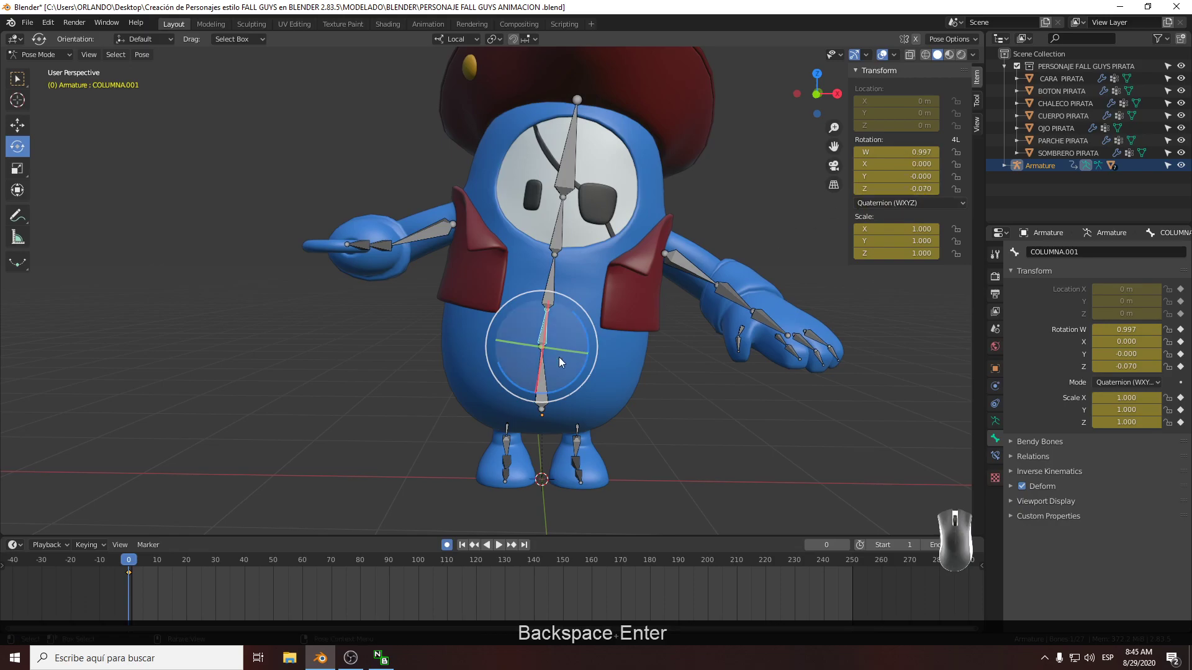
Go to frame 30 and set the COLUMNA.001 bone's Z rotation to 0.07
key(KP_Multiply)
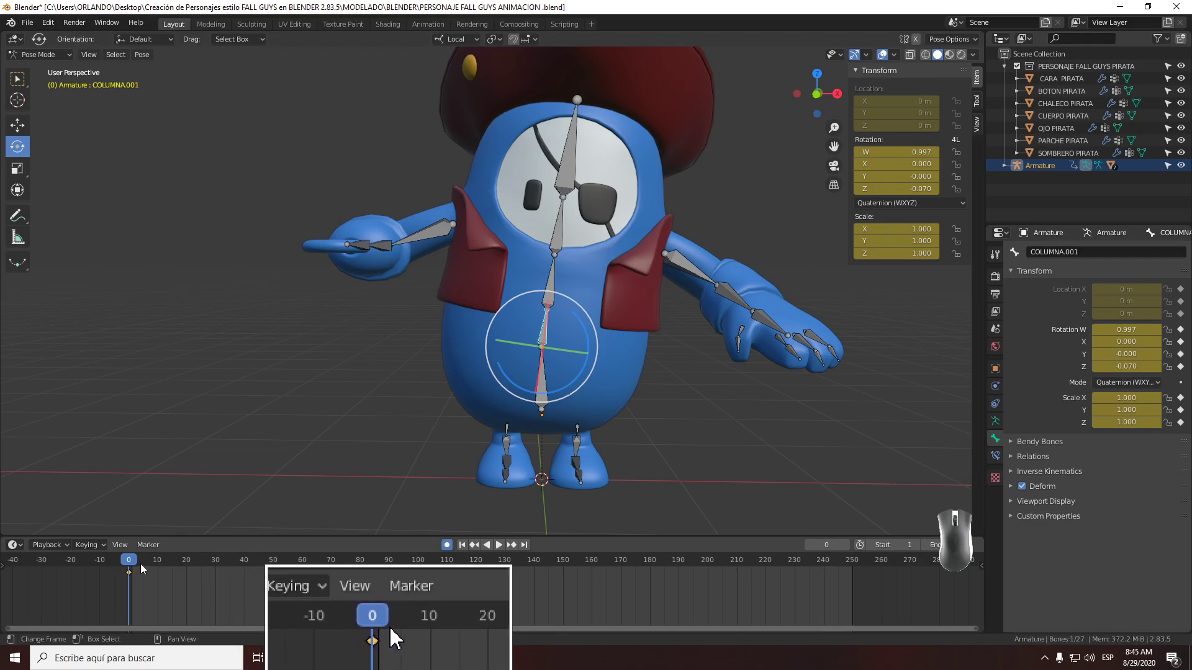
key(space)
key(space)
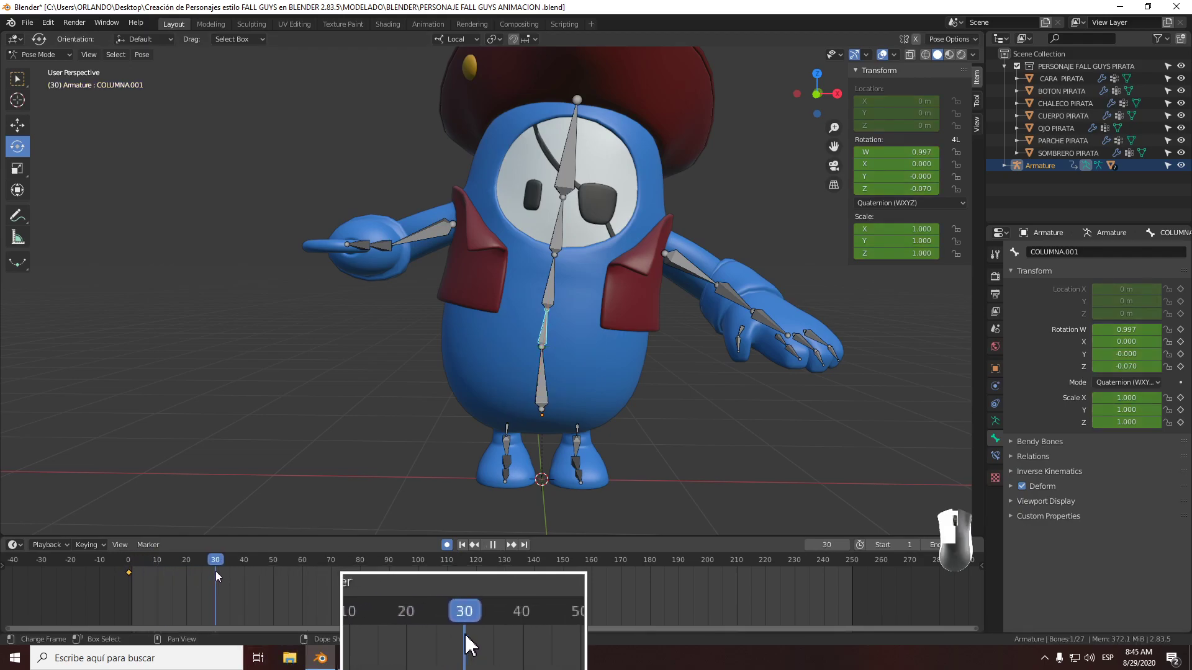
click(926, 185)
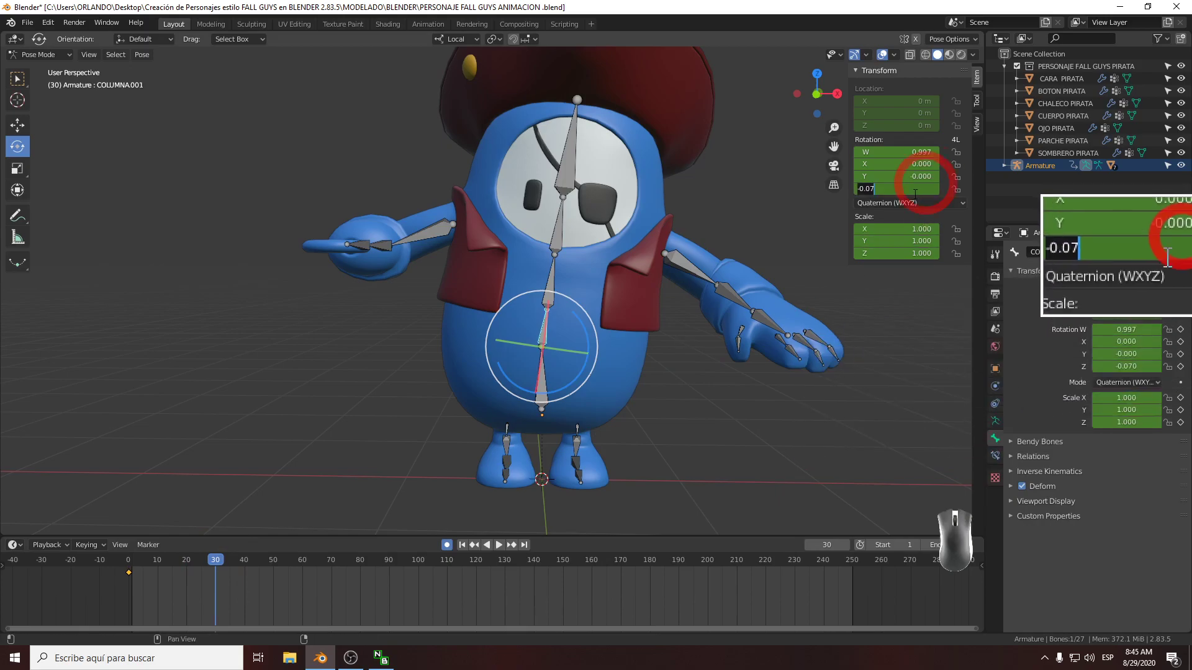
click(860, 189)
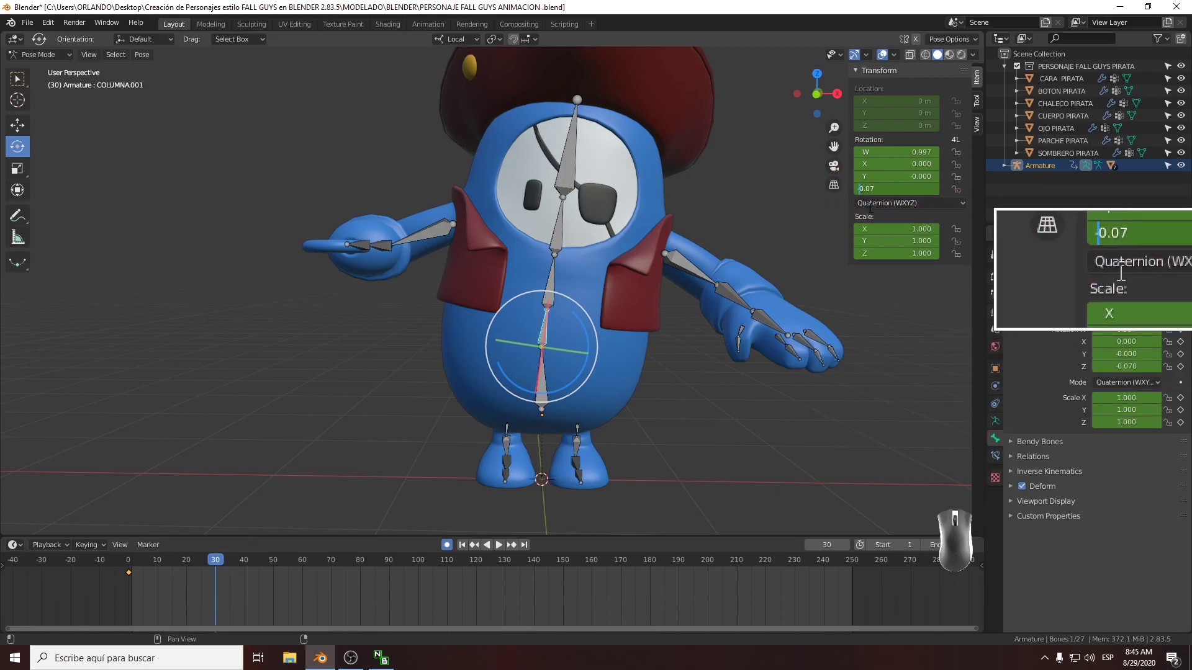
key(Right)
key(Left)
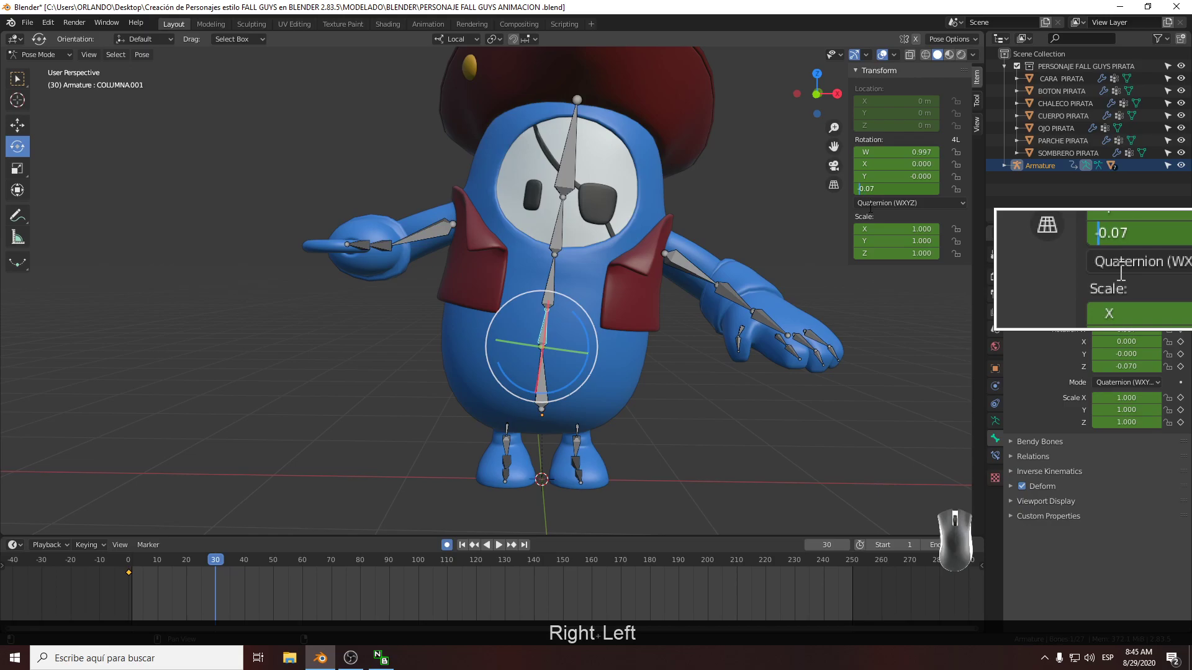
text(+)
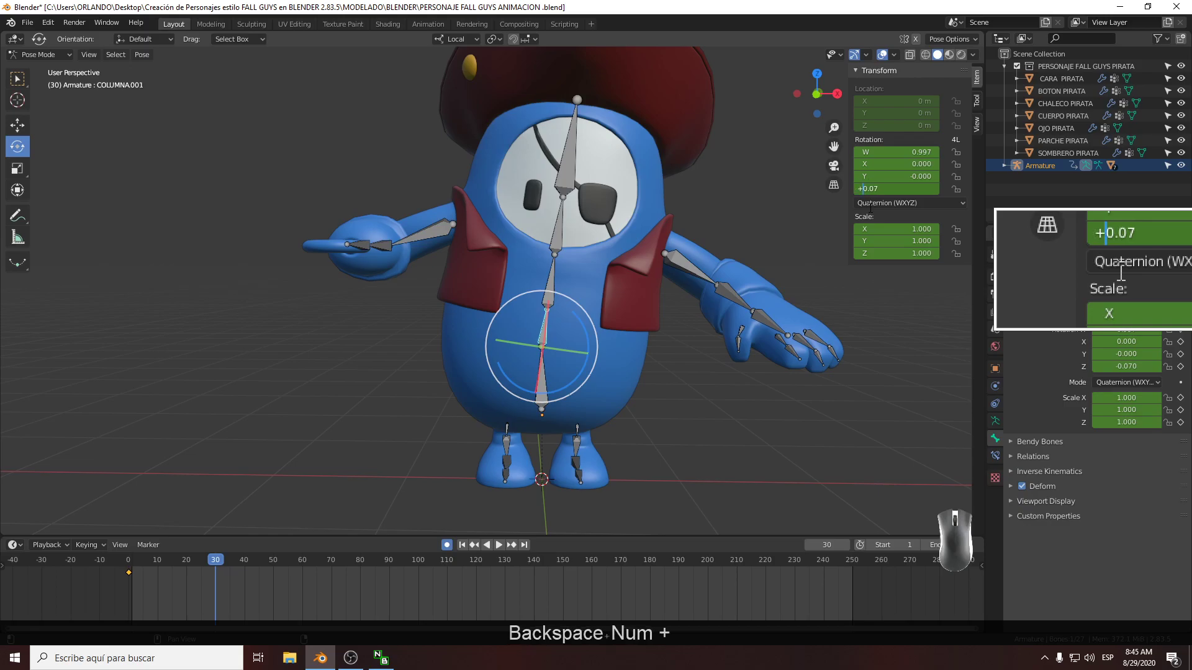
key(Return)
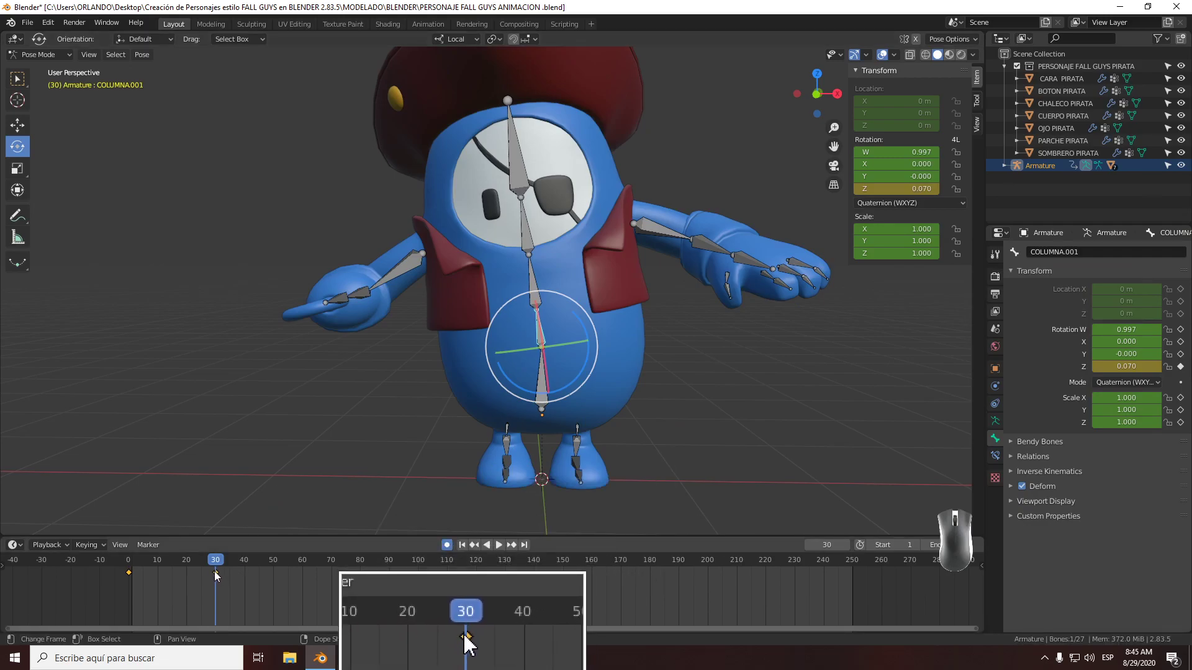
Play and scrub the animation from frame 0 to review the body's tilt between the two keyframes
key(space)
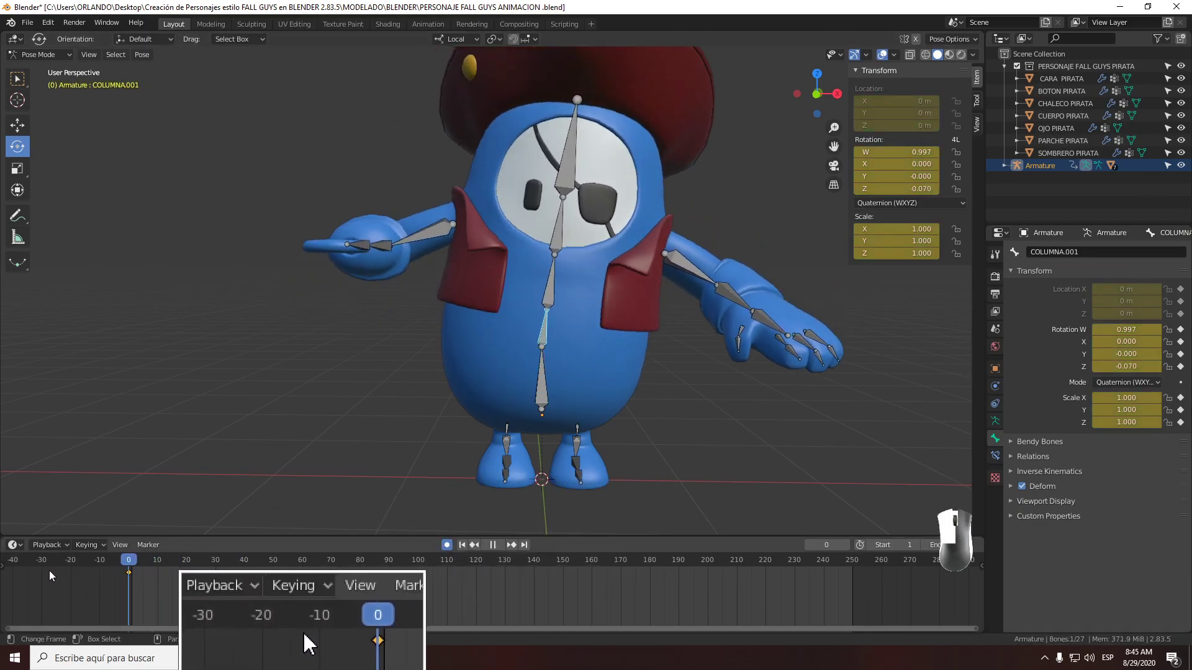
key(Escape)
key(space)
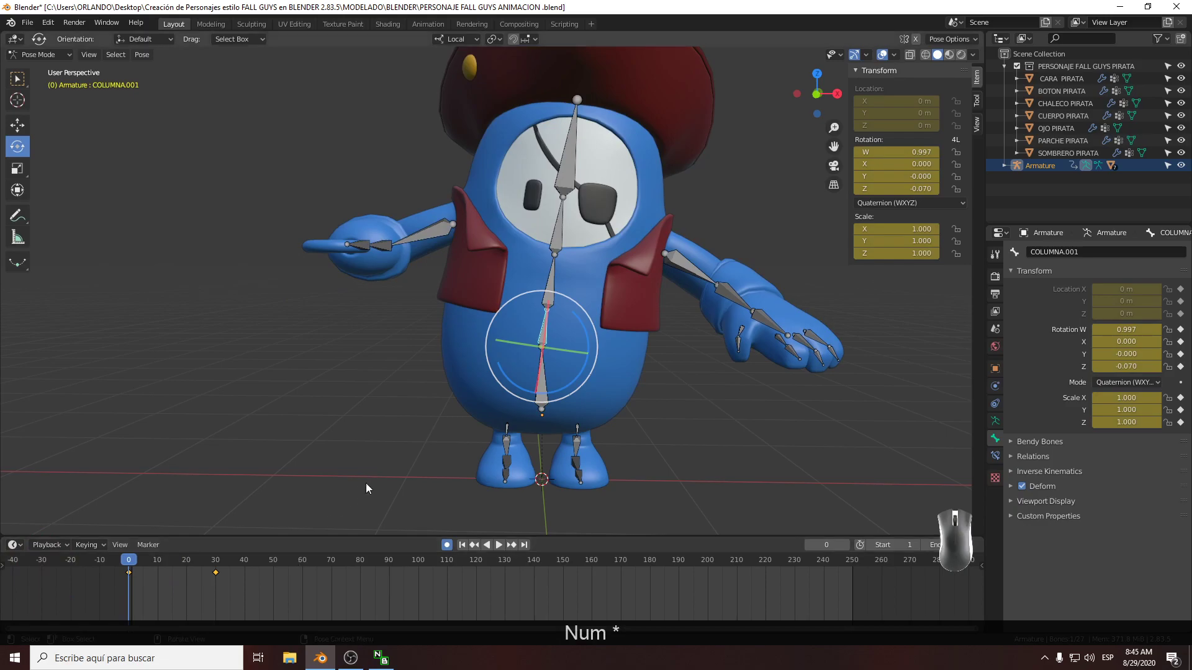
key(Escape)
click(497, 545)
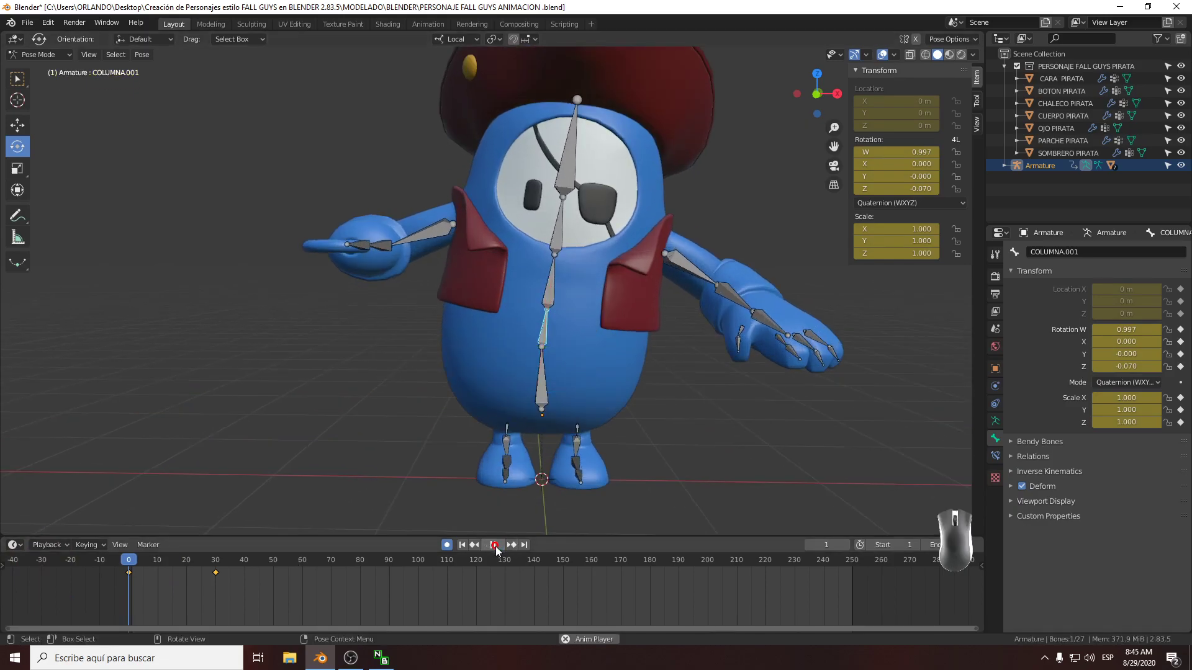
click(496, 545)
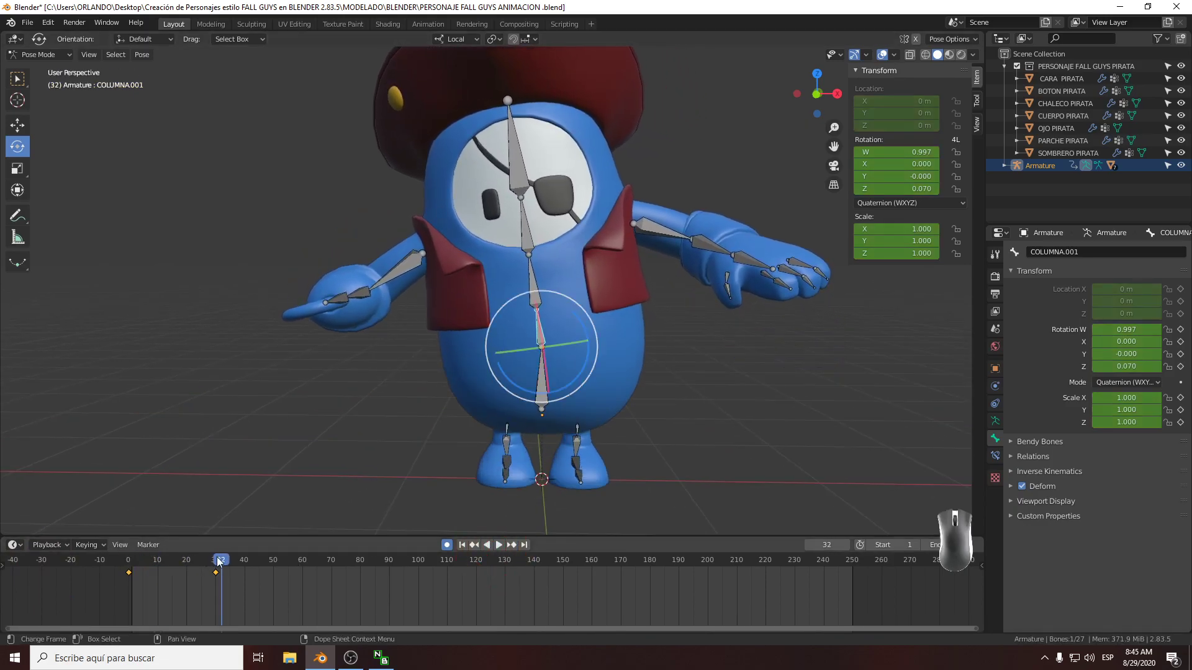
drag(218, 560, 97, 584)
key(space)
key(space)
Duplicate the frame 0 keyframe and place the copy at frame 60
drag(221, 567, 135, 578)
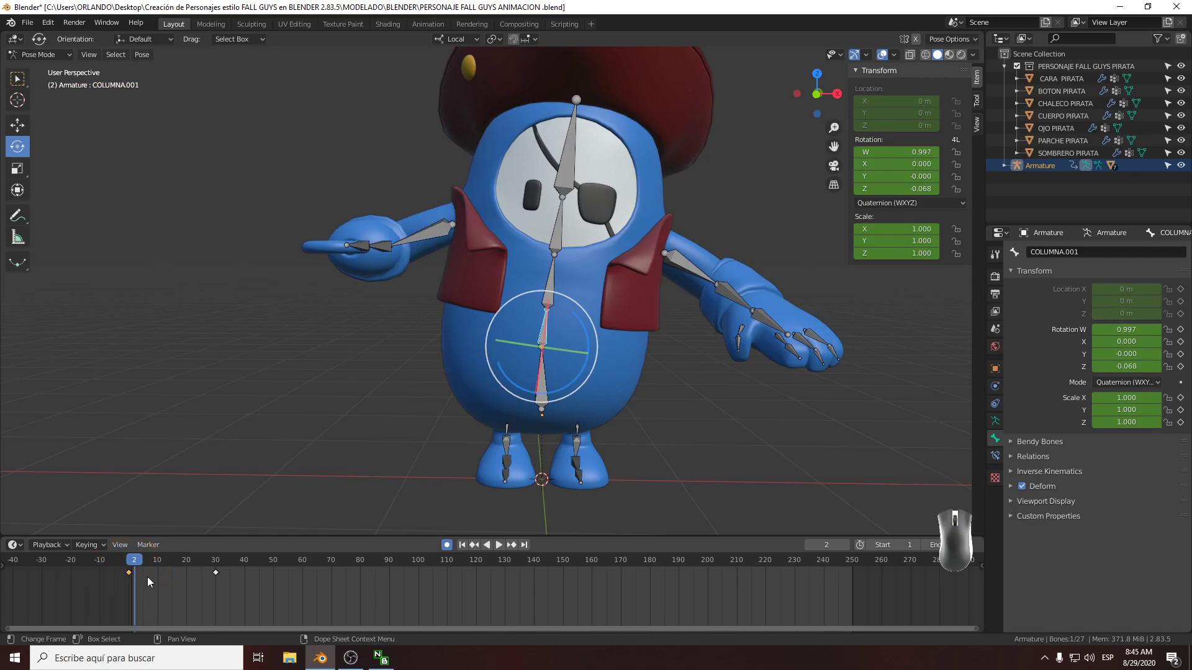
key(shift+d)
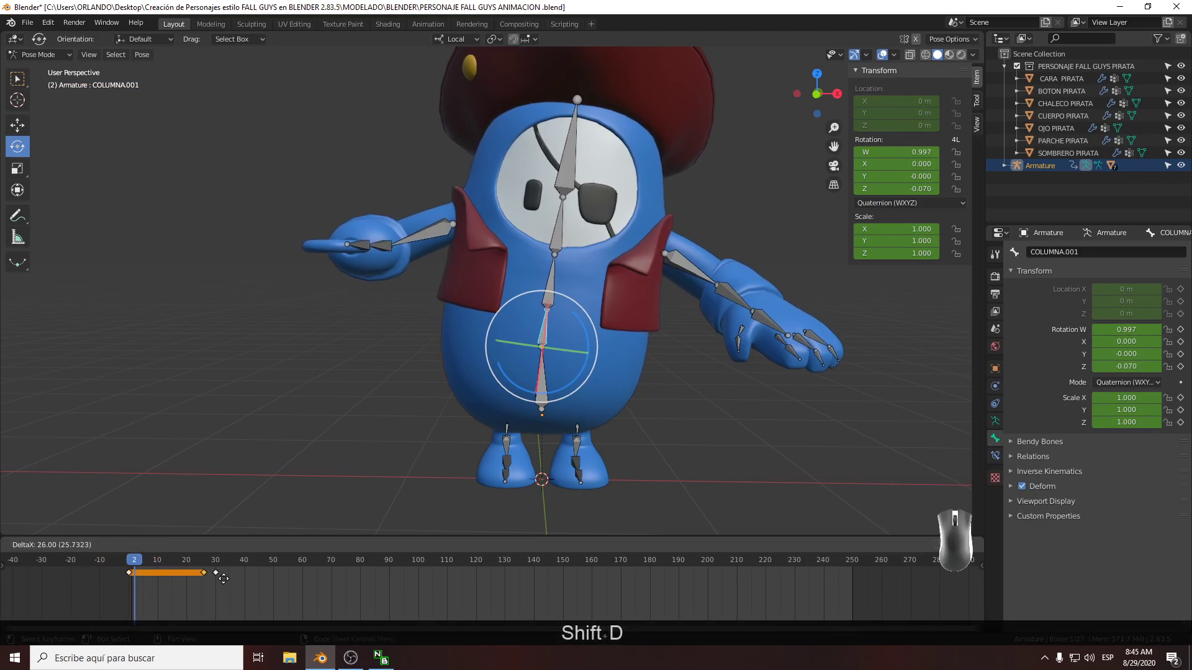
click(320, 582)
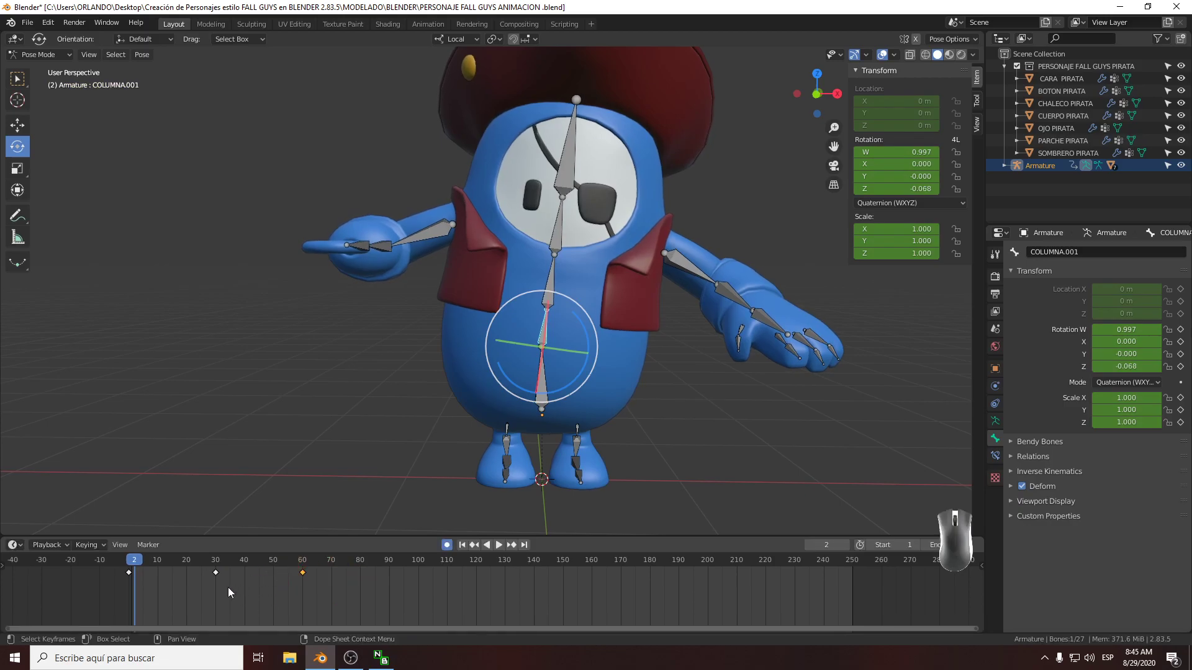
Return to frame 0 and play the animation to check the full side-to-side sway
drag(133, 564, 88, 584)
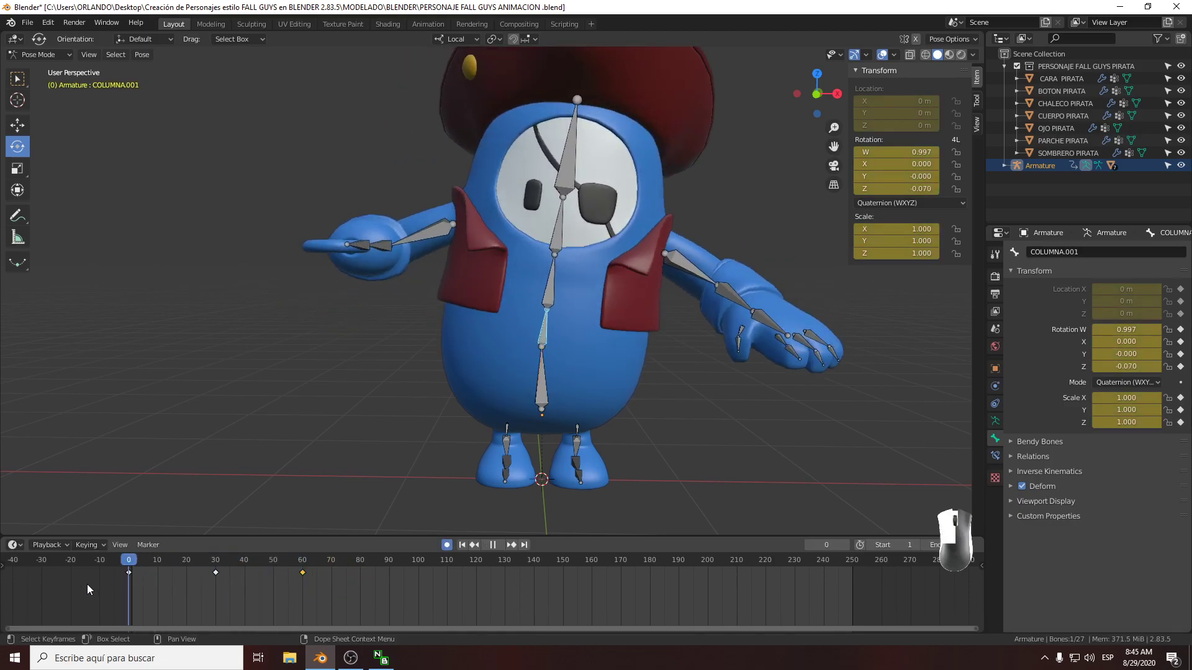
key(space)
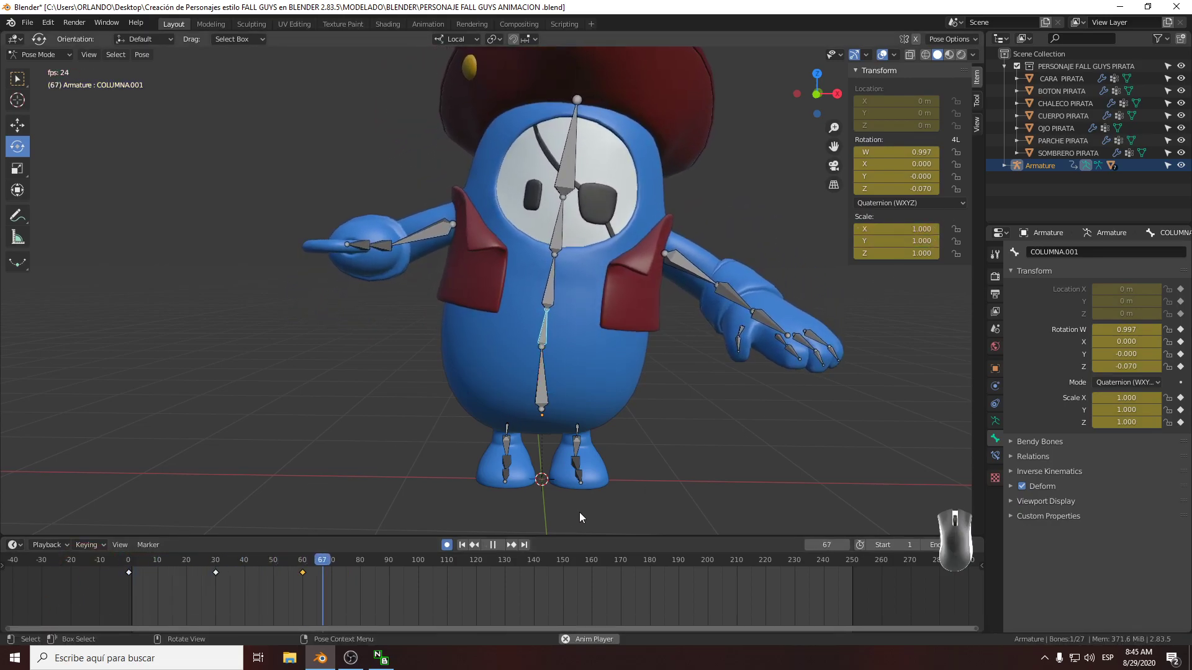
Duplicate the sway keyframes in 60-frame offsets so the loop repeats with keys every 30 frames up to frame 240
key(space)
drag(315, 564, 205, 575)
key(shift+d)
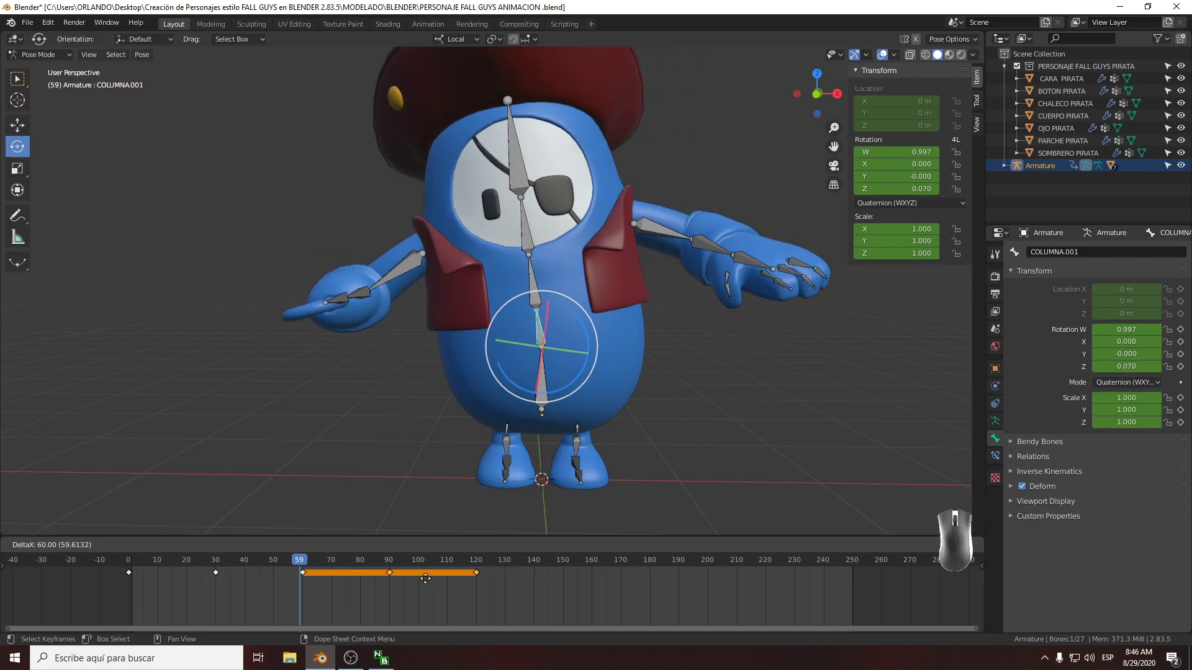
click(425, 579)
drag(496, 601, 376, 568)
key(shift+d)
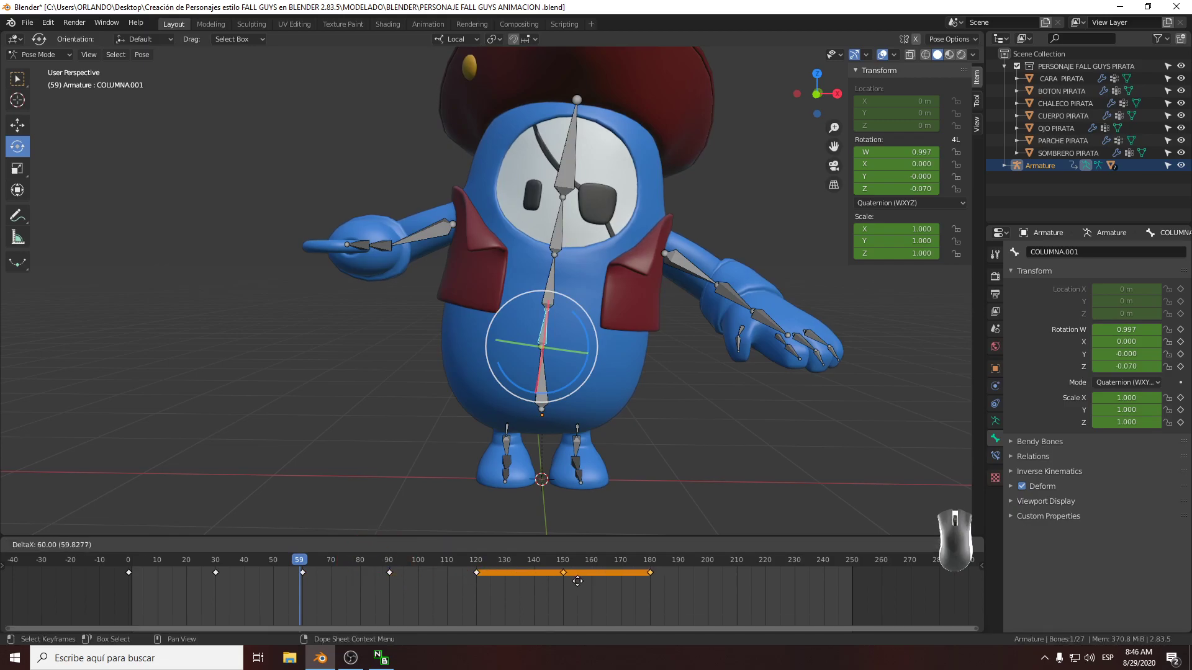
click(577, 581)
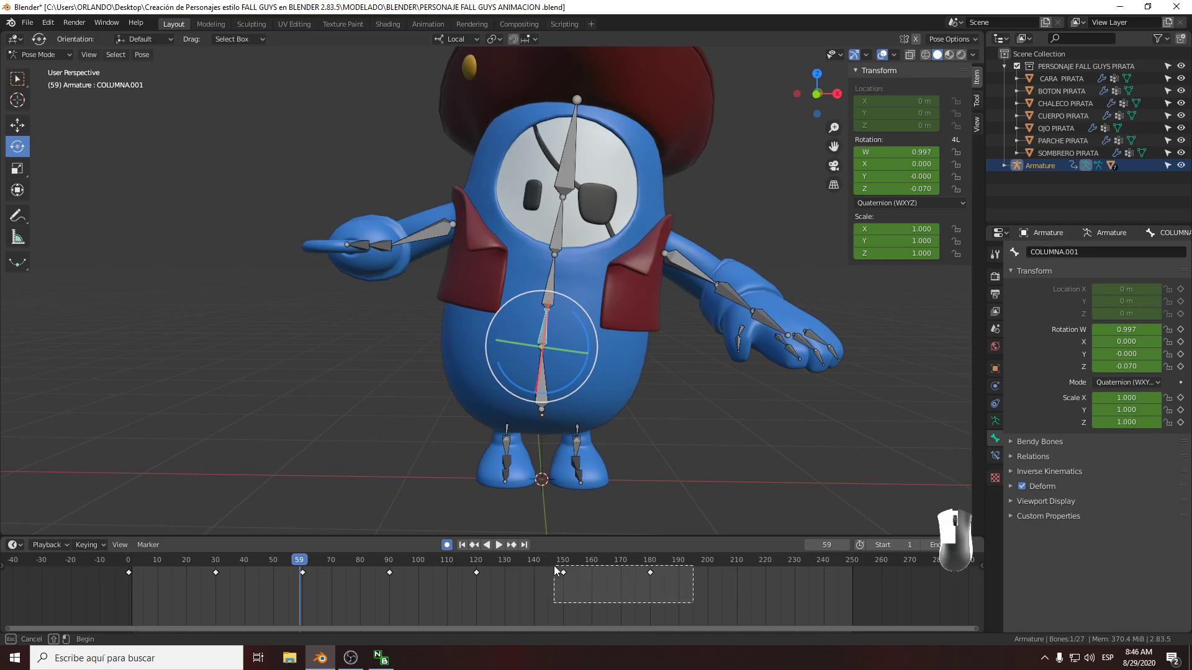
key(shift+d)
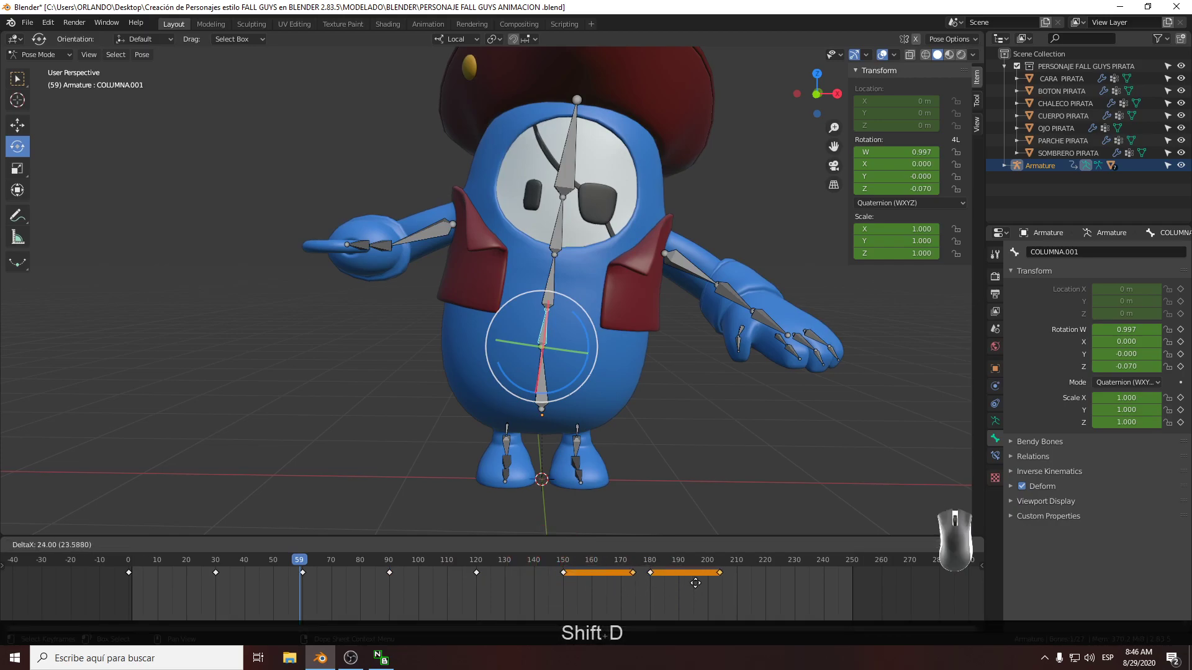
click(800, 579)
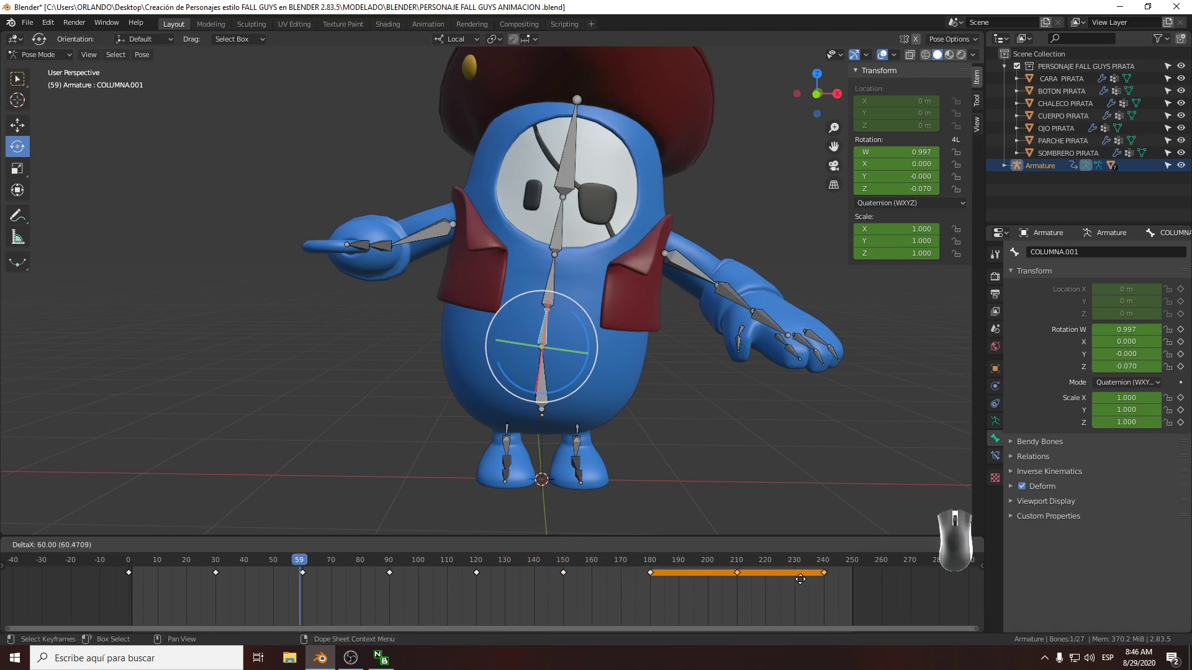
click(801, 583)
Play the repeated body sway from frame 0 to review it, return to frame 0 and save the file
drag(307, 568, 128, 569)
key(space)
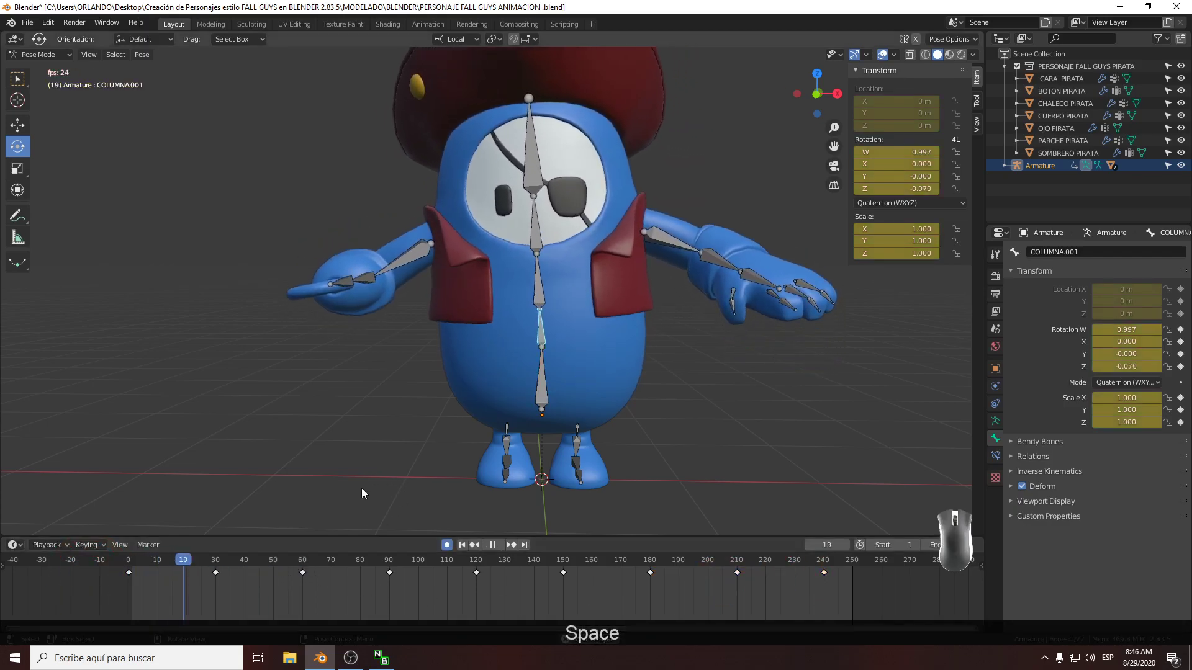
middle_drag(493, 413, 427, 437)
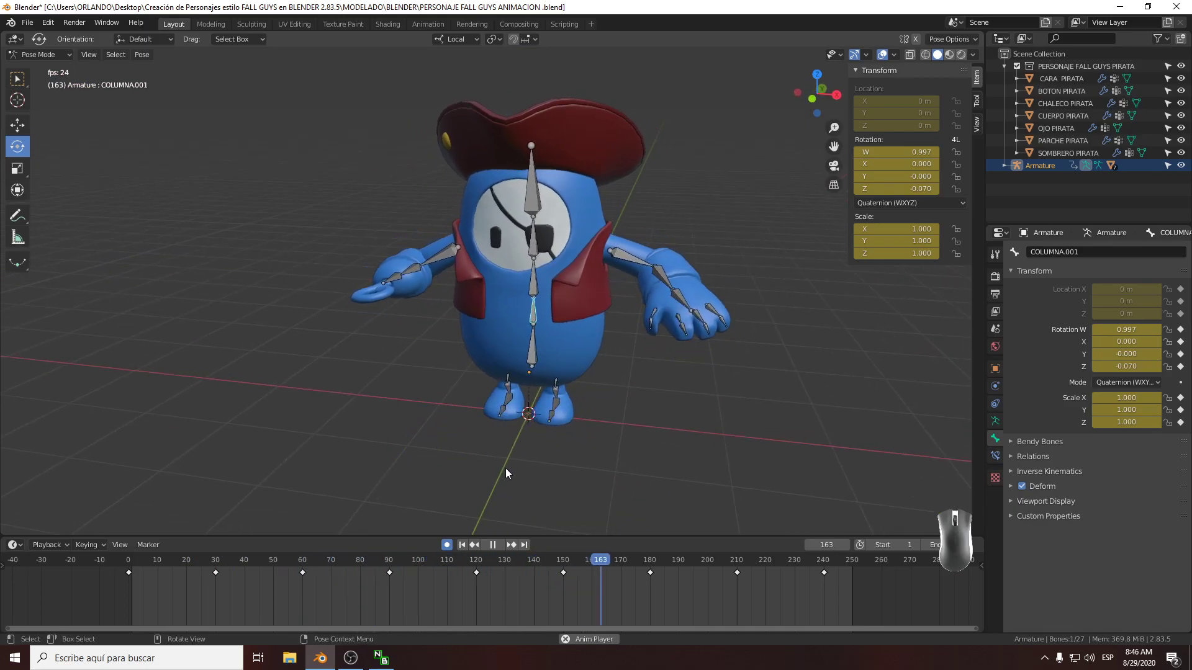
key(space)
drag(677, 560, 129, 560)
key(ctrl+s)
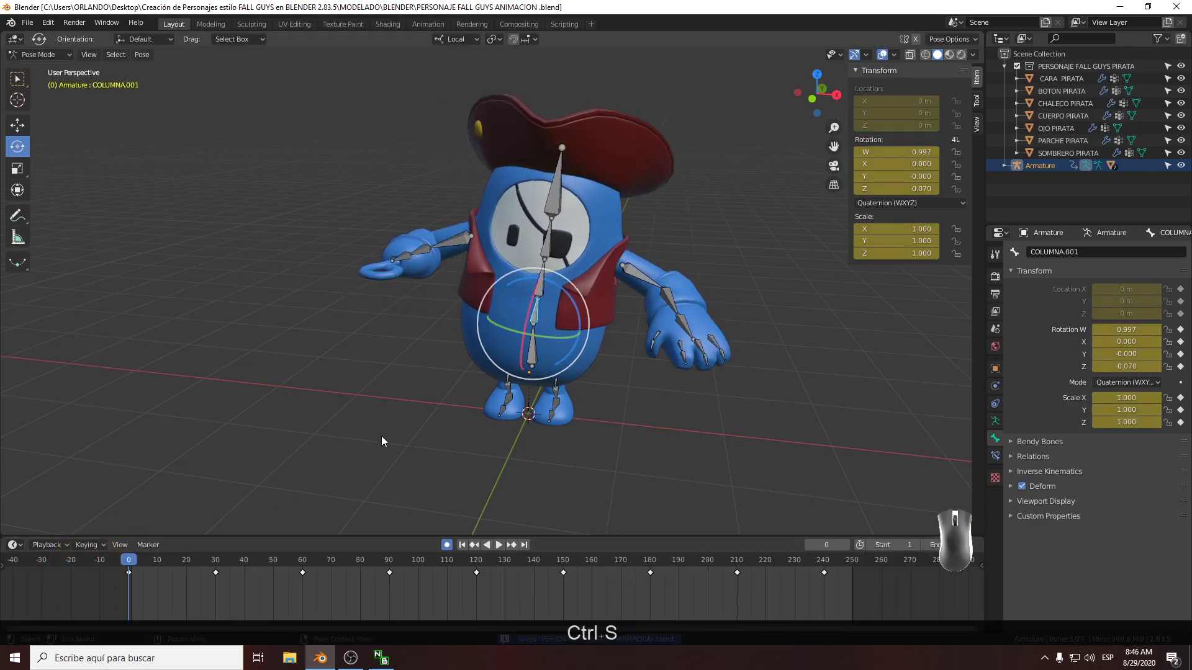
Try rotating the CADERA hip bone at frame 0 and undo each trial rotation
middle_drag(381, 437, 429, 431)
scroll(429, 431, up, 1)
shift+middle_drag(427, 370, 456, 419)
scroll(446, 358, up, 1)
shift+middle_drag(612, 397, 475, 367)
scroll(474, 367, up, 2)
click(599, 314)
scroll(546, 335, down, 2)
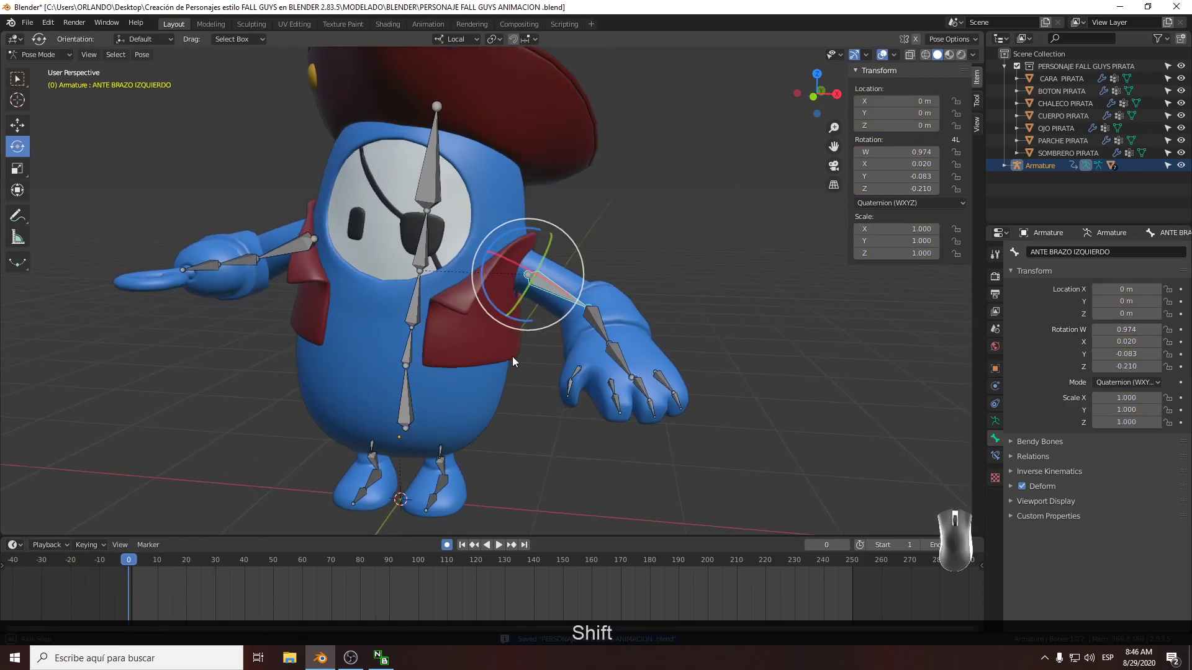
click(408, 414)
middle_drag(403, 422, 441, 374)
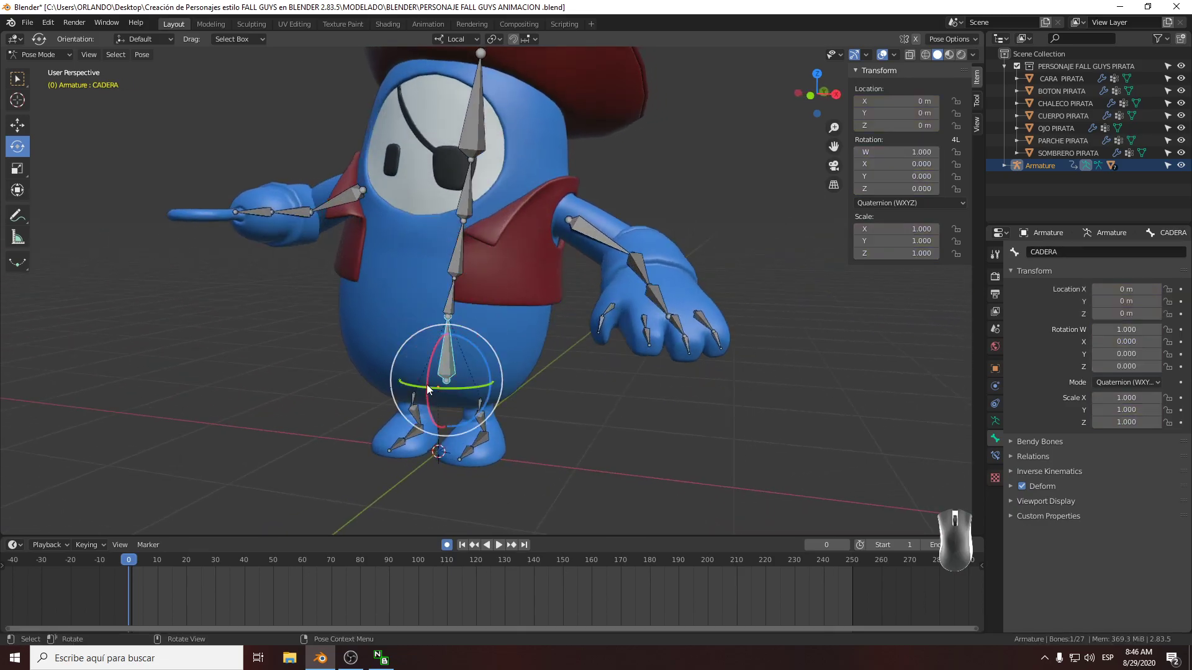
middle_drag(427, 413, 478, 370)
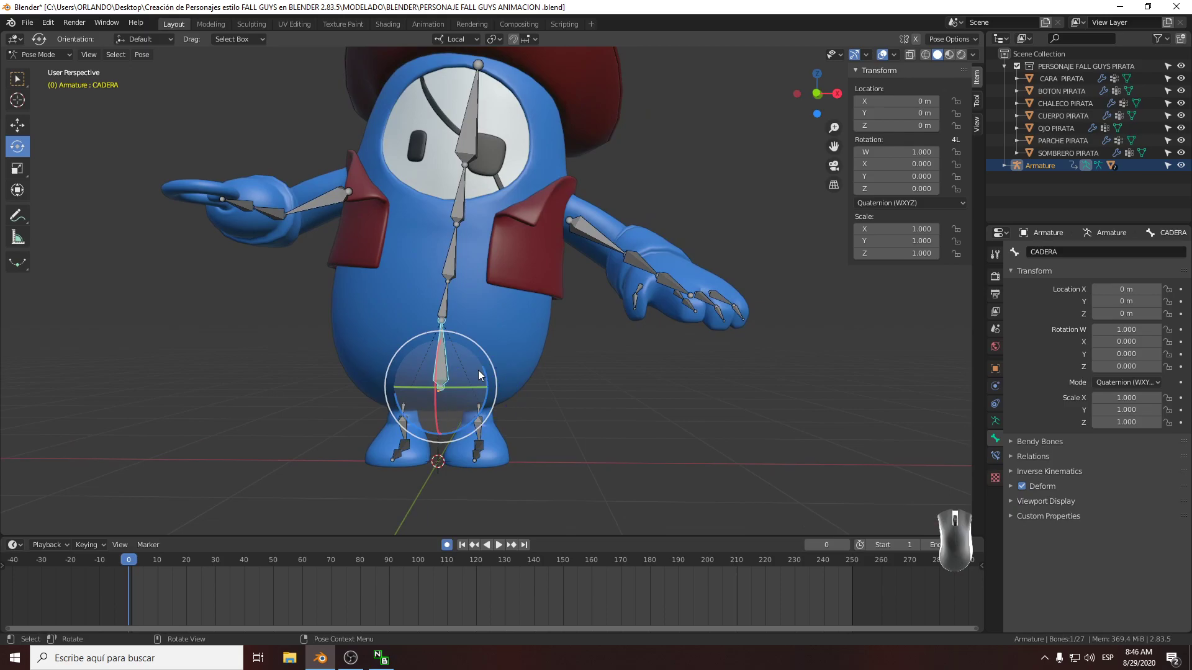
drag(483, 378, 475, 377)
key(ctrl+z)
middle_drag(474, 376, 386, 387)
drag(441, 366, 433, 373)
key(ctrl+z)
middle_drag(434, 375, 534, 393)
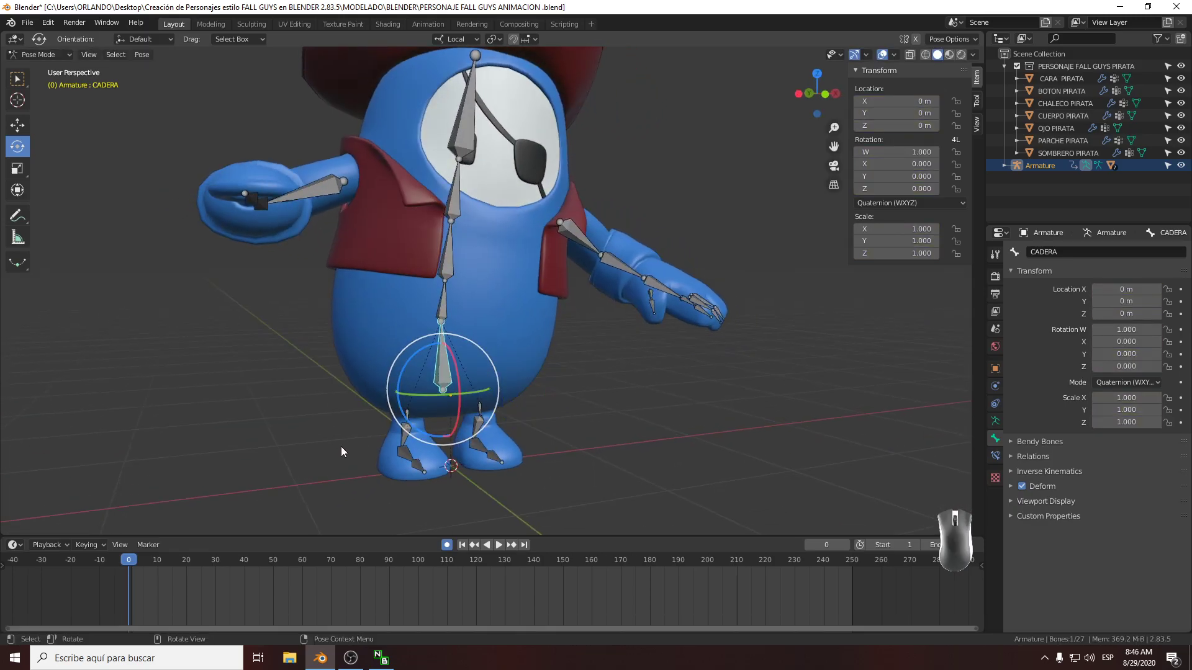
Select the ANTE BRAZO IZQUIERDO bone and rotate it slightly at frame 0 to key its starting pose
click(440, 309)
middle_drag(440, 311, 546, 339)
shift+middle_drag(546, 339, 515, 355)
scroll(490, 375, up, 1)
scroll(516, 355, down, 1)
click(550, 280)
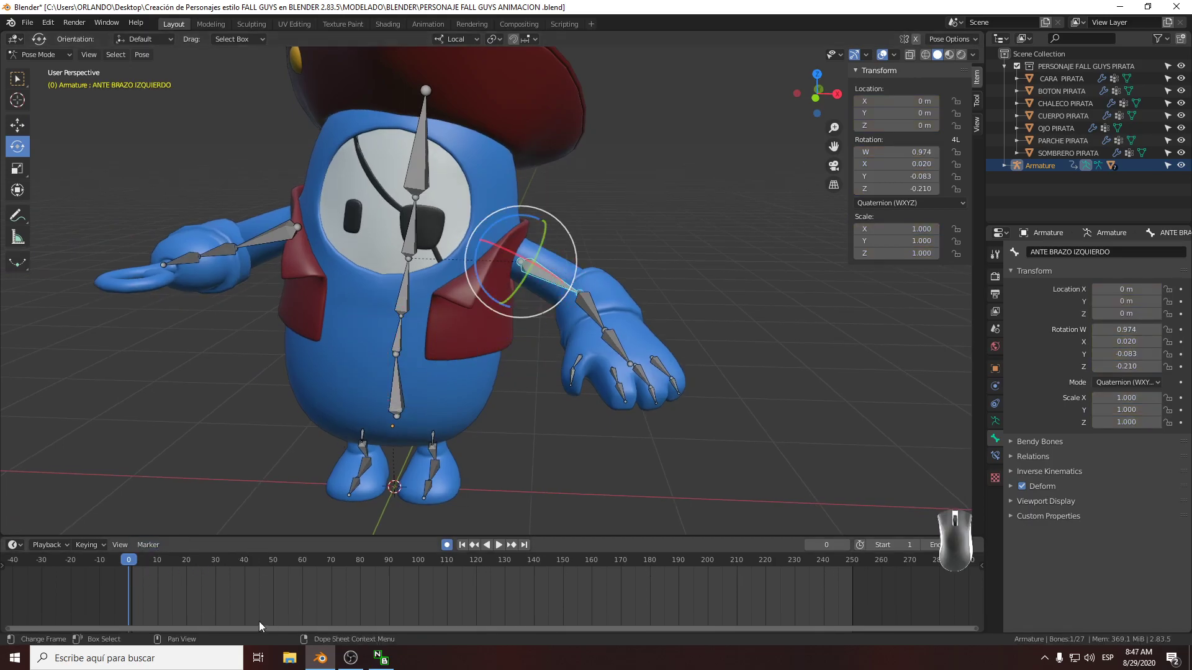
middle_drag(584, 264, 504, 274)
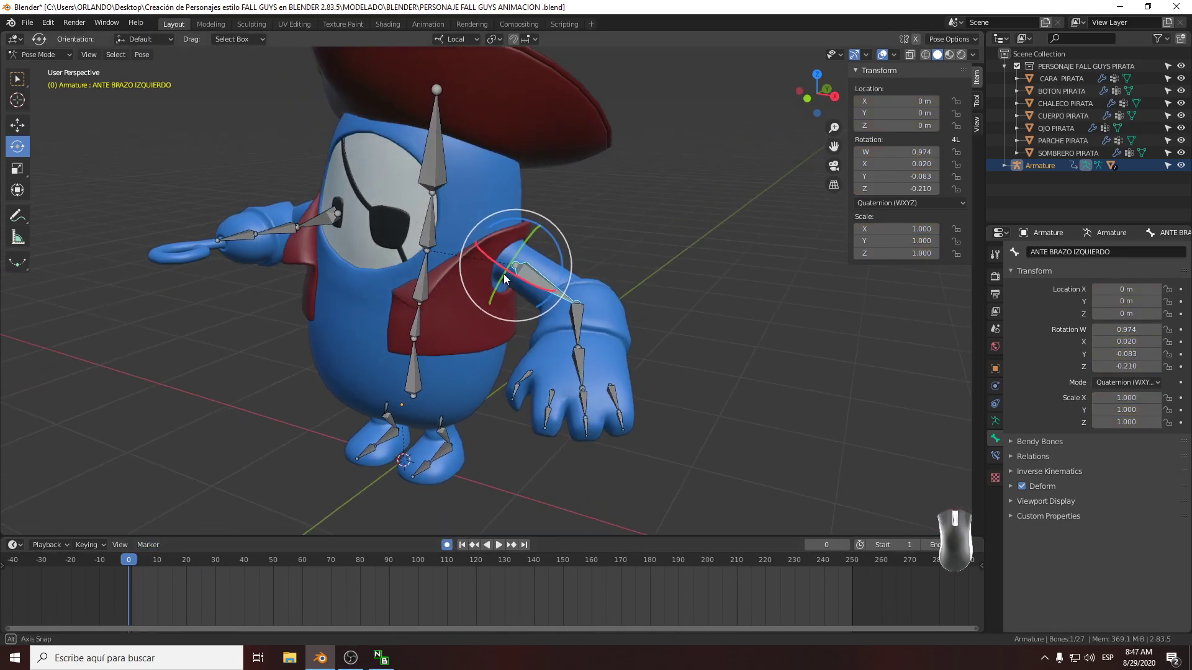
drag(528, 288, 513, 291)
At frame 29, raise the ANTE BRAZO IZQUIERDO bone to a rotation of about X 0.325, Y -0.148, Z -0.130
drag(133, 560, 214, 567)
middle_drag(472, 397, 533, 218)
mouse_move(512, 188)
mouse_down()
mouse_move(501, 175)
mouse_move(500, 189)
mouse_up()
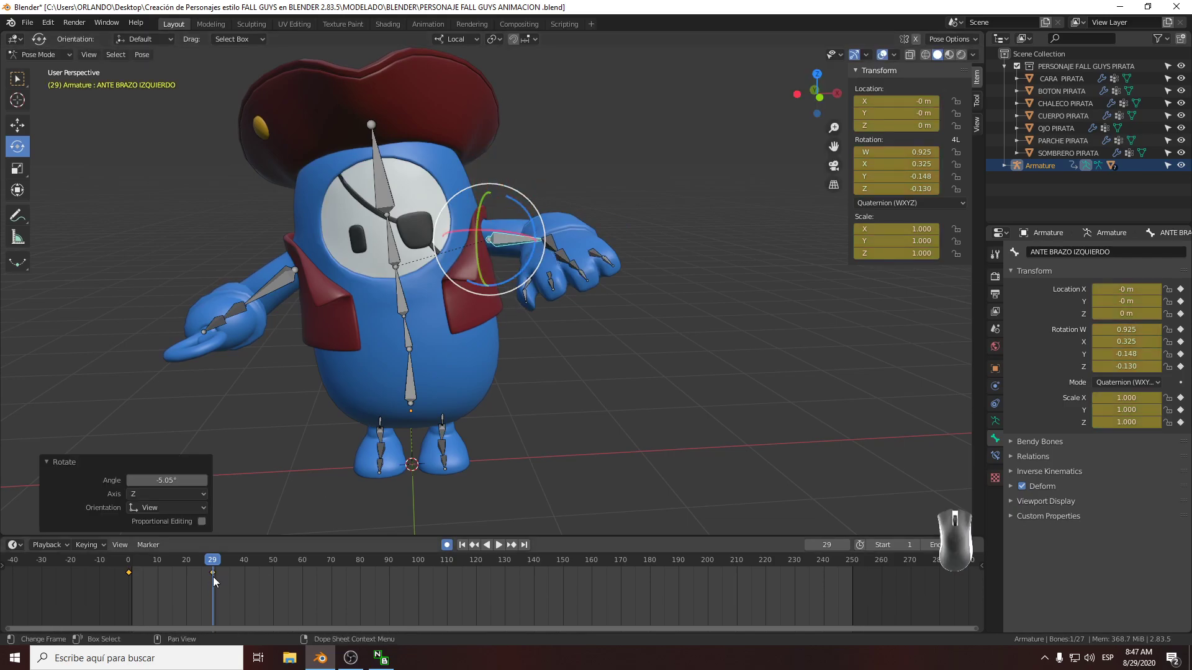
Select the BRAZO IZQUIERDO bone and rotate it at frame 0 to key its starting pose
click(555, 246)
middle_drag(556, 270, 562, 278)
scroll(563, 282, up, 1)
drag(188, 564, 129, 574)
drag(590, 312, 590, 303)
At frame 30, rotate BRAZO IZQUIERDO so the hand points upward, to about X 0.231, Y 0.035, Z 0.368
drag(221, 562, 215, 564)
middle_drag(607, 269, 580, 224)
scroll(574, 224, down, 1)
drag(569, 224, 568, 188)
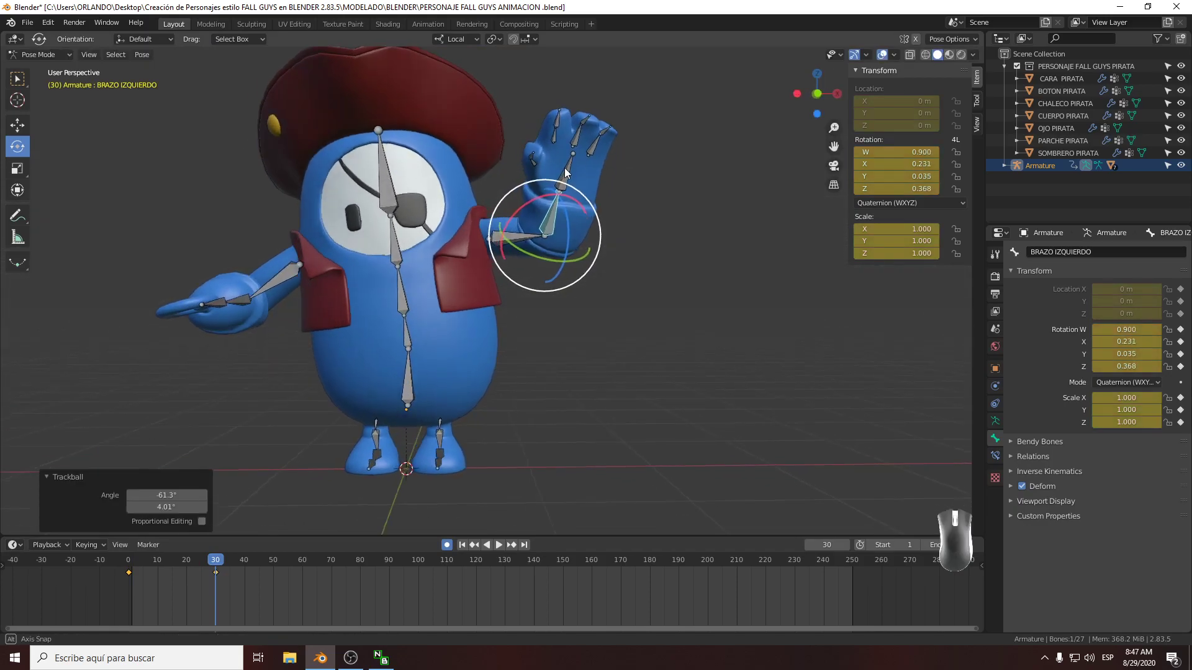
Play the animation from frame 0 to review how the left arm rises
drag(168, 576, 90, 574)
key(space)
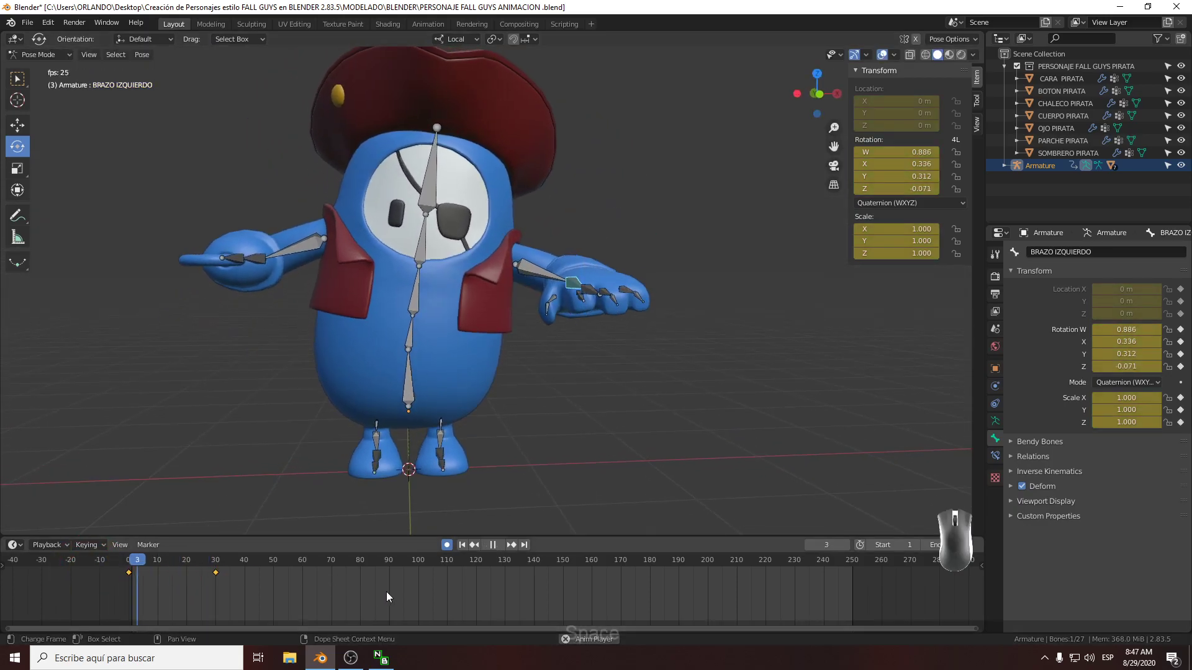
drag(246, 594, 115, 577)
key(space)
Select the DEDO finger bone and rotate it slightly at frame 0, to about Z -0.037, to key its start
middle_drag(571, 405, 419, 388)
scroll(418, 386, up, 1)
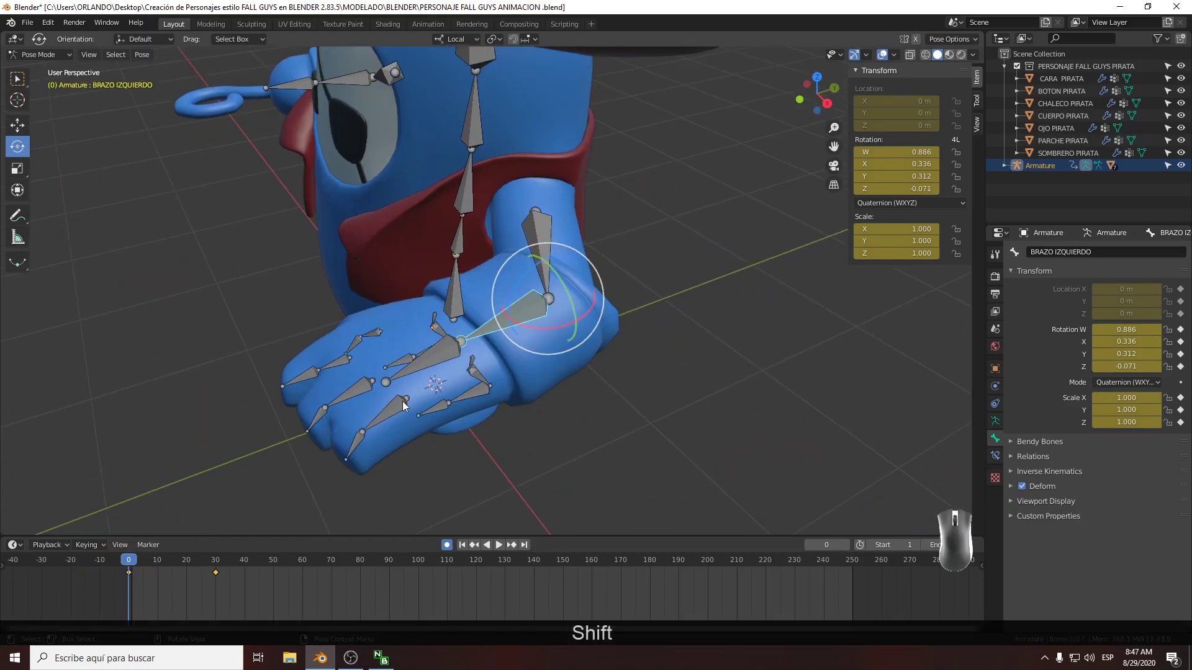
click(404, 400)
shift+middle_drag(393, 448, 431, 399)
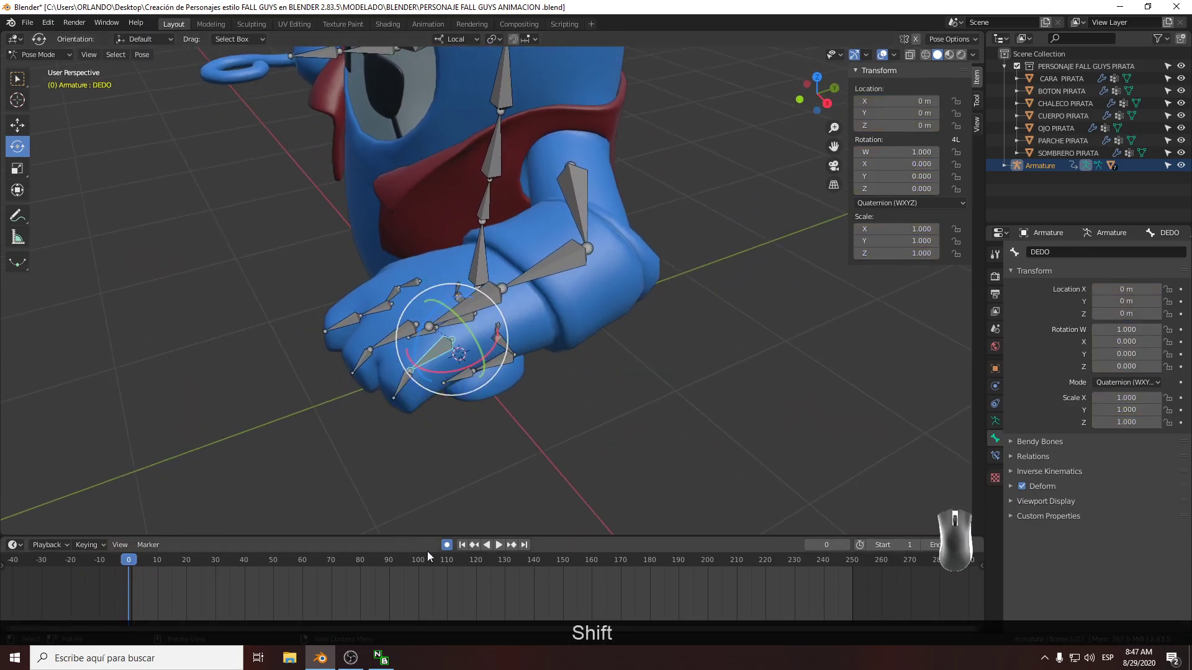
drag(420, 340, 415, 341)
At frame 29, bend the DEDO finger bone of the raised left hand
drag(122, 564, 213, 565)
middle_drag(354, 422, 376, 414)
scroll(397, 373, down, 3)
shift+middle_drag(428, 354, 447, 397)
middle_drag(534, 322, 460, 385)
scroll(447, 366, up, 3)
middle_drag(428, 341, 445, 296)
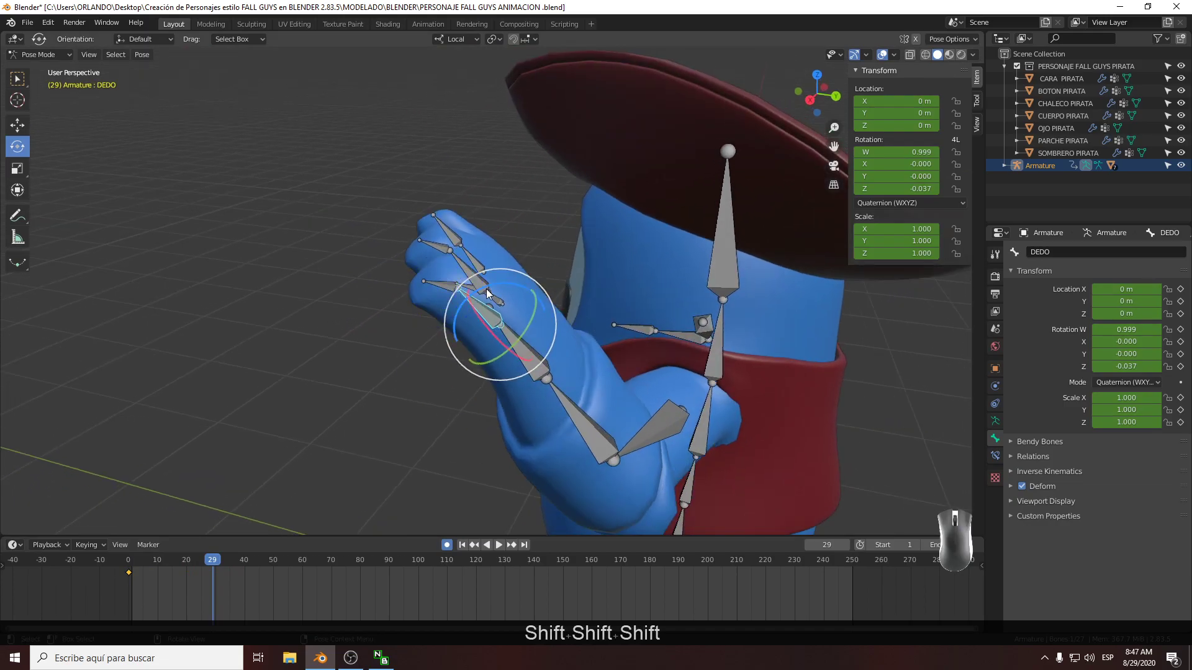
drag(486, 289, 473, 300)
Select the fingertip bone DEDO.001 and insert a Rotation keyframe for it at frame 0
click(426, 314)
click(426, 309)
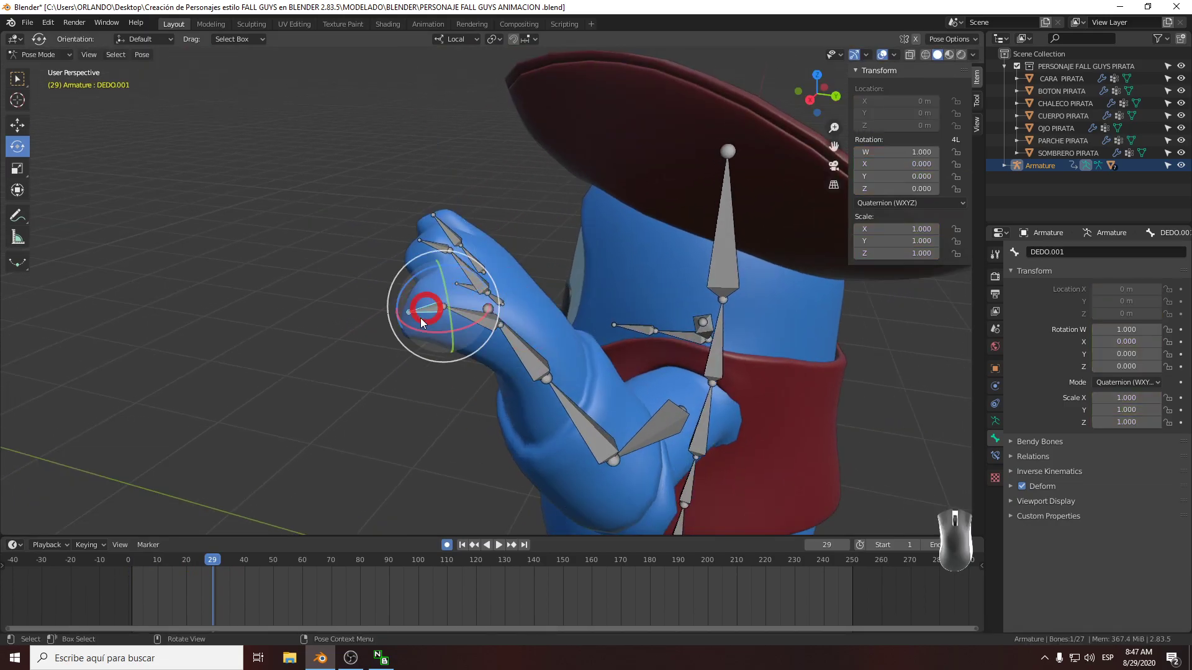
drag(214, 562, 110, 575)
shift+middle_drag(426, 474, 467, 298)
middle_drag(473, 363, 501, 340)
scroll(500, 340, up, 2)
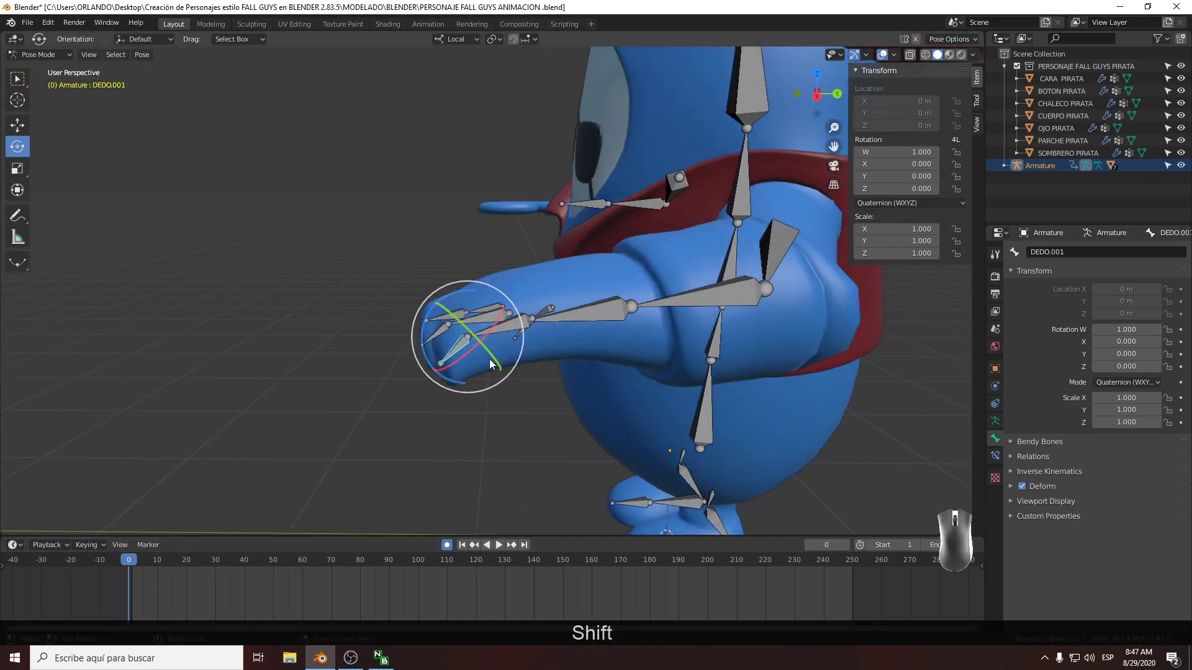
key(i)
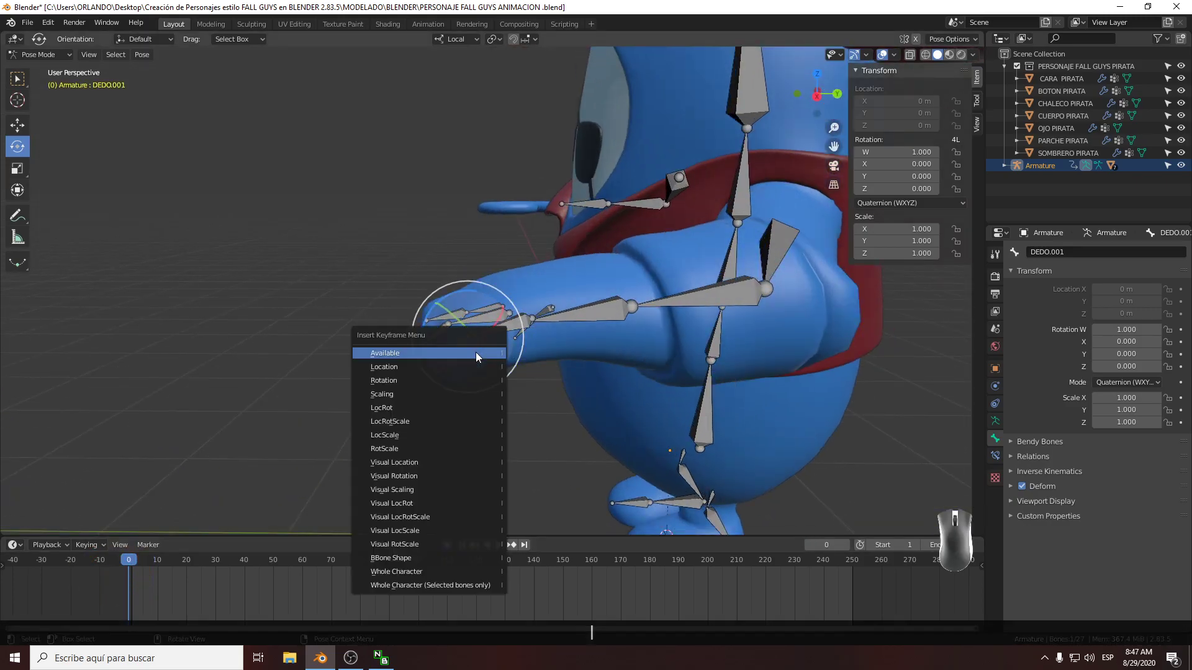
click(416, 354)
key(i)
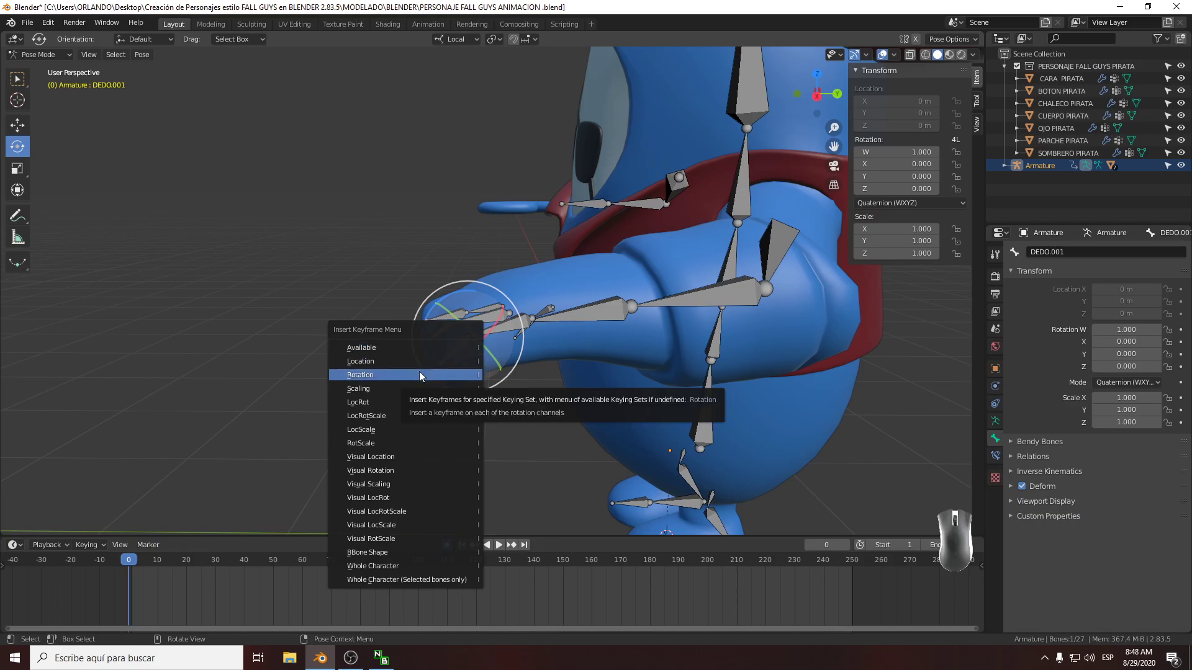
click(383, 373)
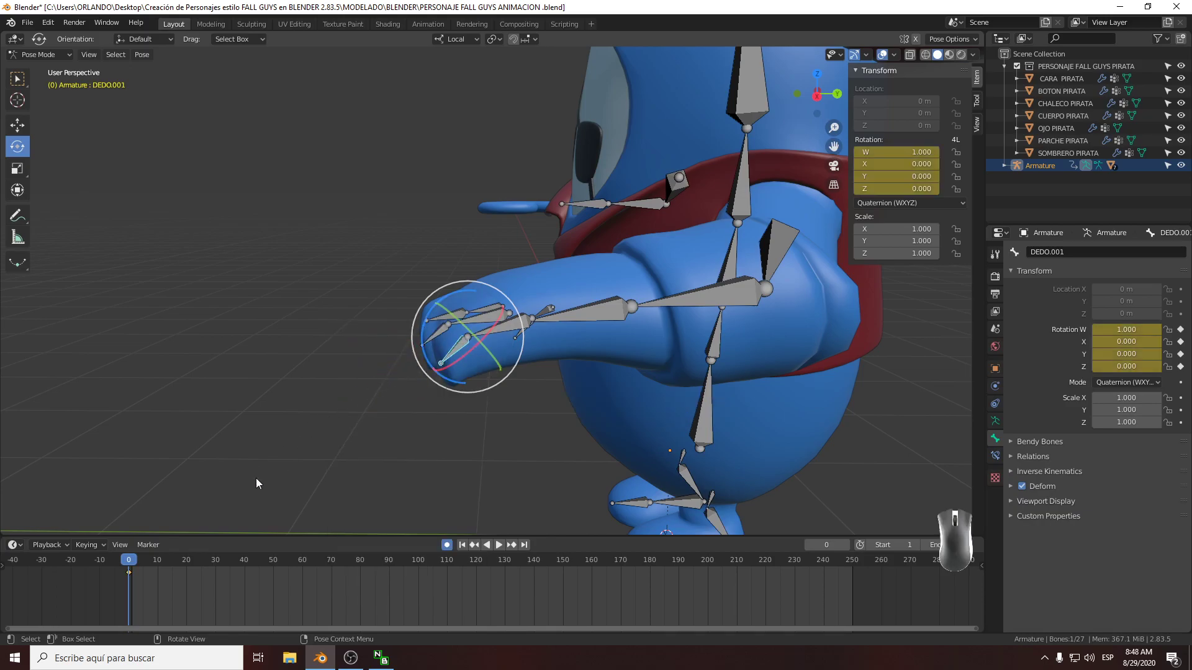
At frame 29, bend the DEDO.001 bone about -51.3° around its local Z axis
drag(149, 571, 211, 575)
scroll(449, 365, down, 1)
middle_drag(490, 316, 450, 330)
scroll(523, 122, up, 1)
shift+middle_drag(523, 122, 486, 214)
drag(430, 177, 427, 216)
Play the animation from frame 0 and review the arm raise and finger bend from several angles
middle_drag(368, 306, 584, 278)
scroll(389, 309, down, 4)
middle_drag(676, 373, 705, 370)
scroll(683, 381, up, 1)
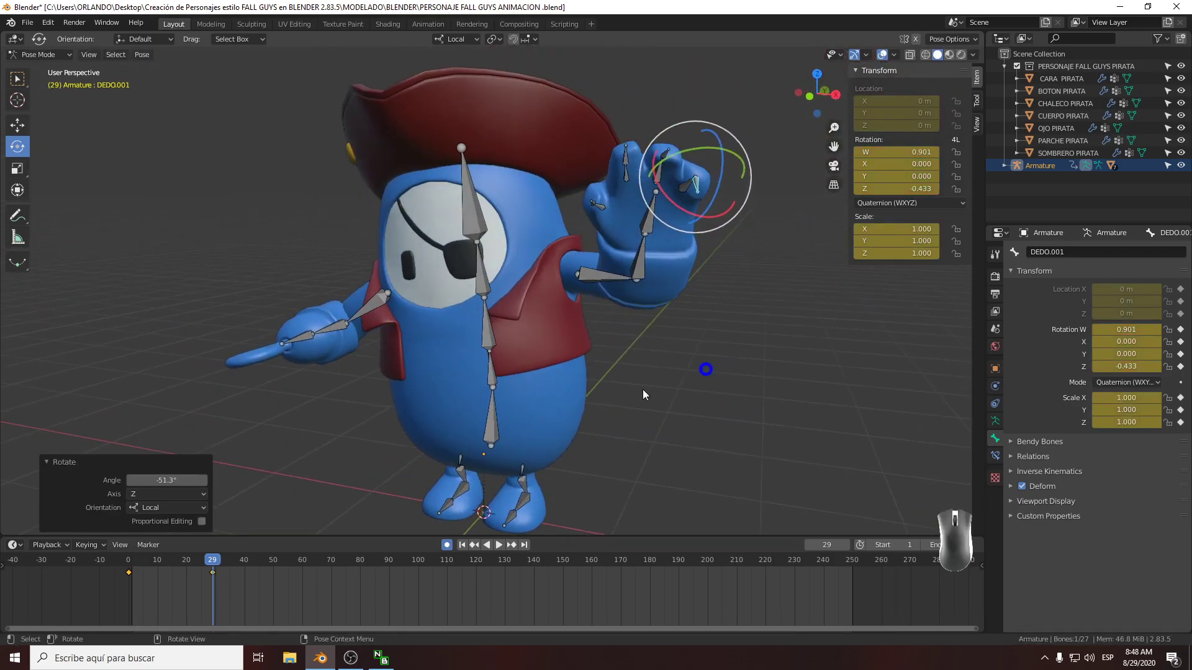
key(shift+Left)
key(space)
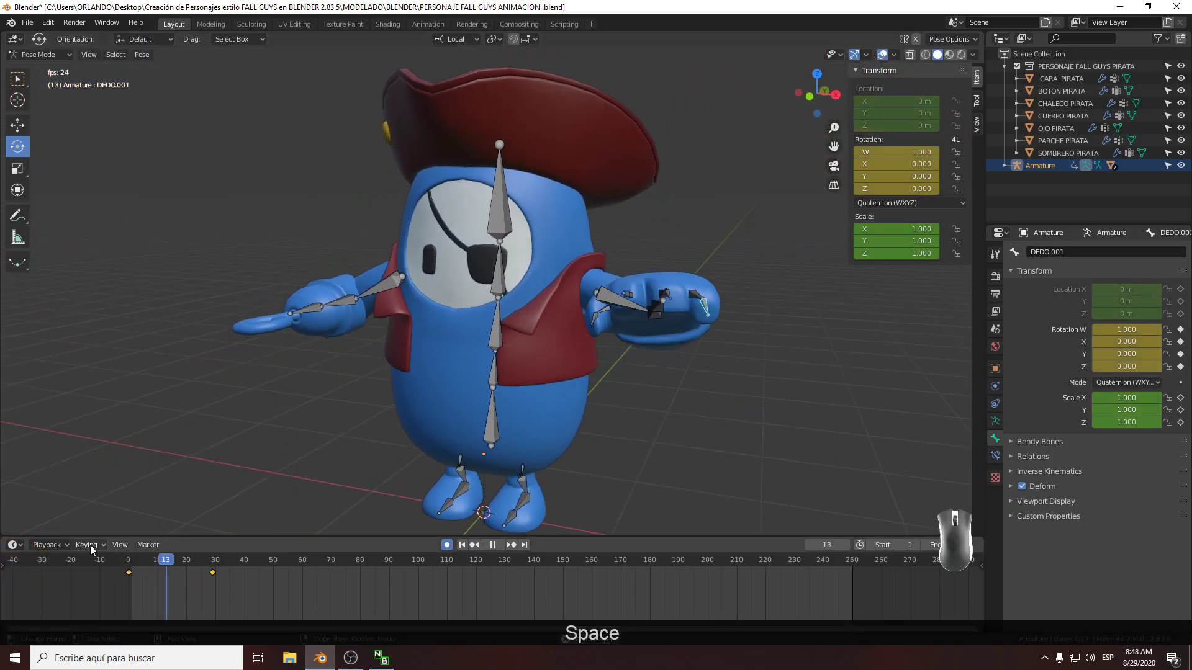
key(space)
middle_drag(612, 244, 606, 277)
scroll(606, 277, down, 2)
drag(226, 561, 54, 565)
key(space)
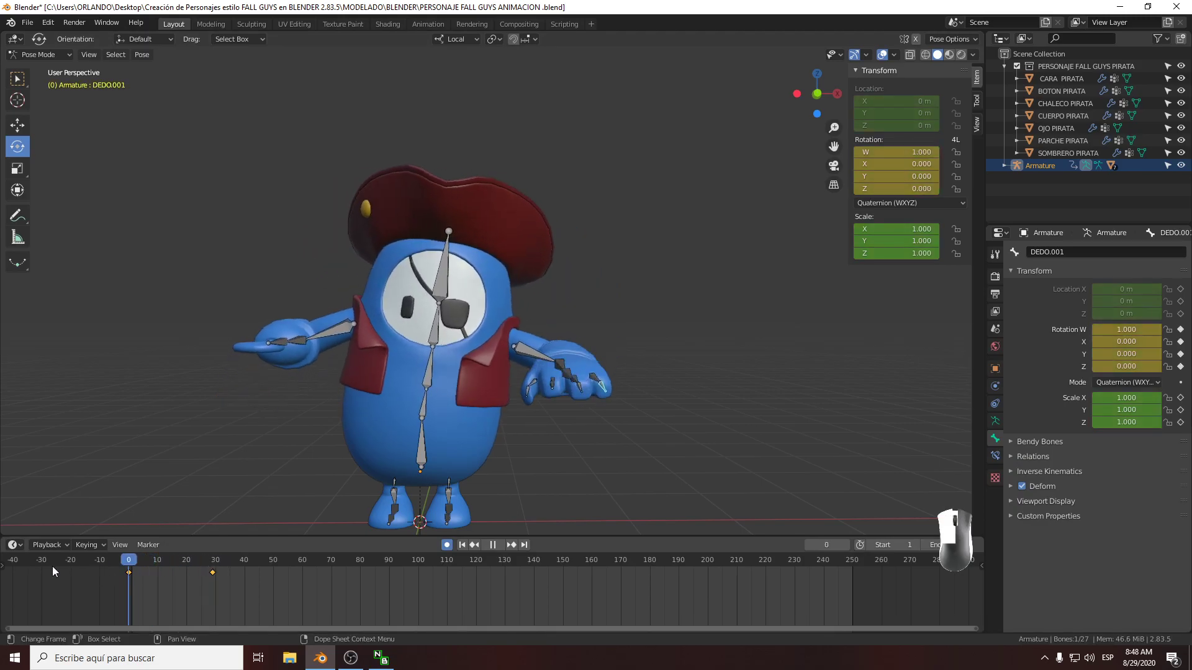
Select the DEDO.002 bone of the middle finger and insert a Rotation keyframe for it at frame 0
scroll(534, 345, up, 3)
middle_drag(534, 345, 537, 271)
scroll(639, 351, up, 1)
scroll(640, 351, down, 1)
middle_drag(636, 345, 494, 376)
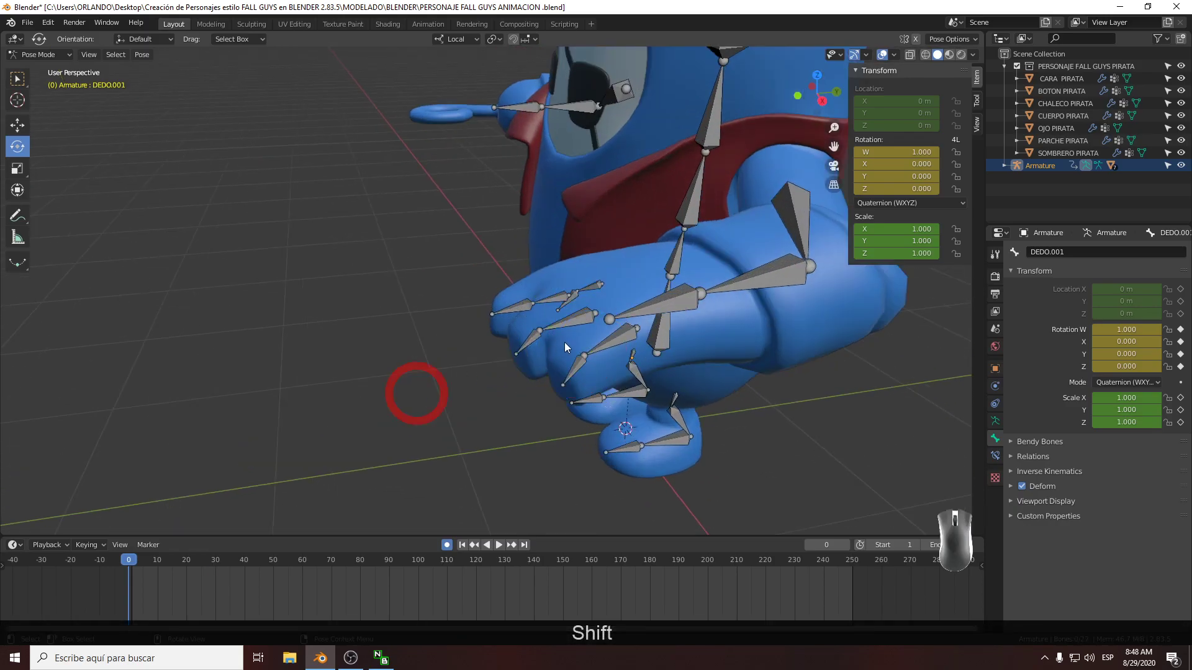
click(580, 326)
middle_drag(580, 334, 559, 347)
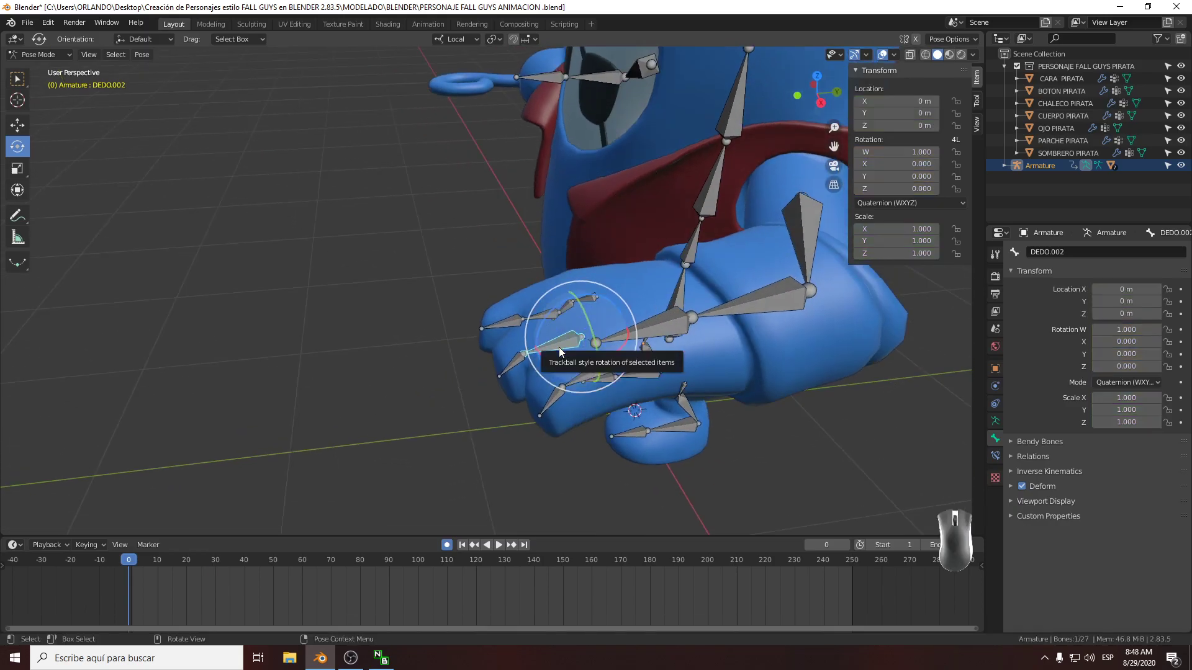
key(i)
click(482, 398)
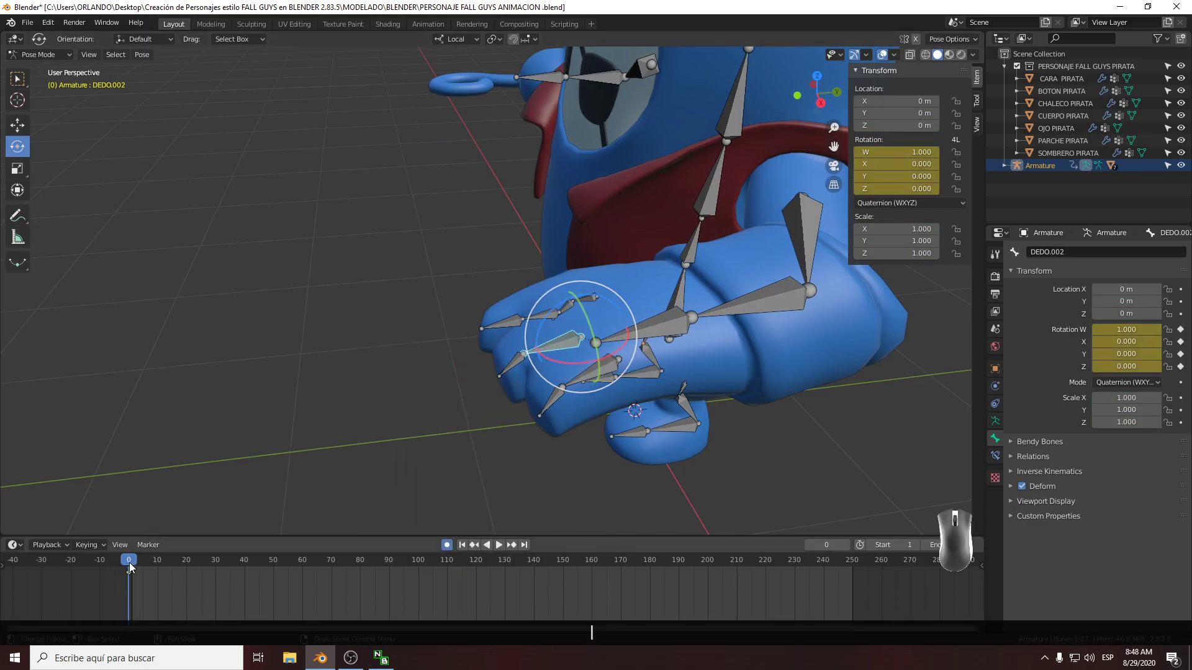
At frame 30, bend the DEDO.002 bone around its local Z axis
drag(129, 564, 220, 565)
shift+middle_drag(673, 222, 622, 348)
middle_drag(622, 348, 457, 290)
scroll(432, 278, up, 2)
drag(461, 281, 462, 283)
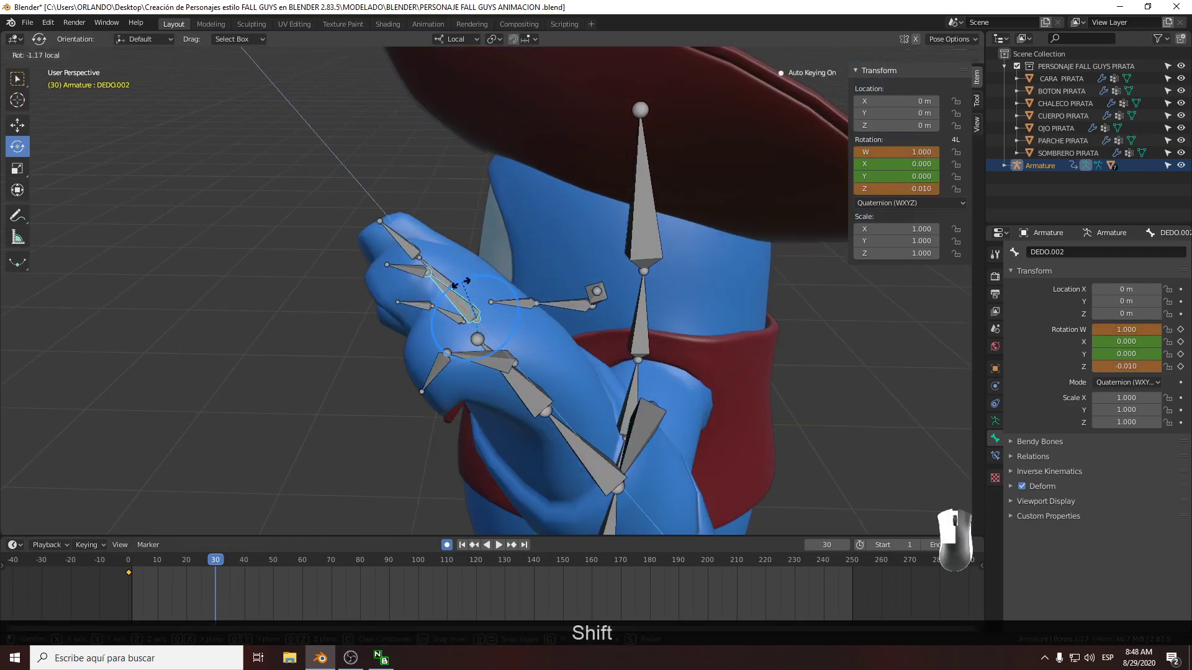
click(428, 298)
Select the DEDO.003 bone at the tip of the middle finger and insert a Rotation keyframe for it at frame 0
click(390, 325)
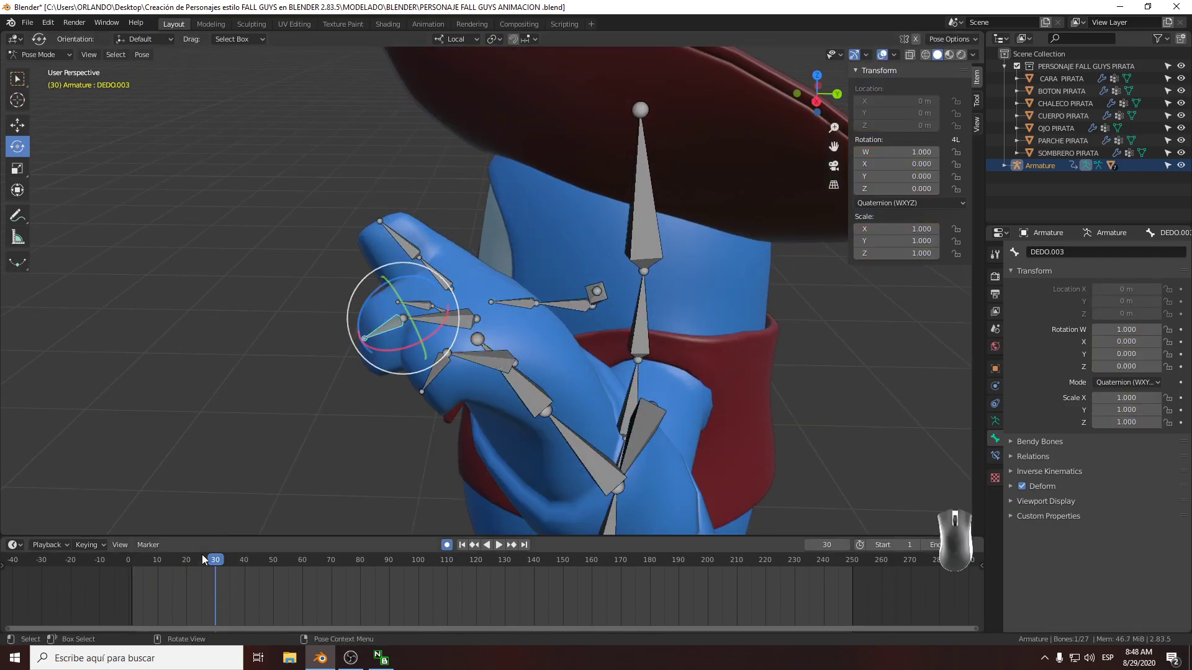
click(129, 580)
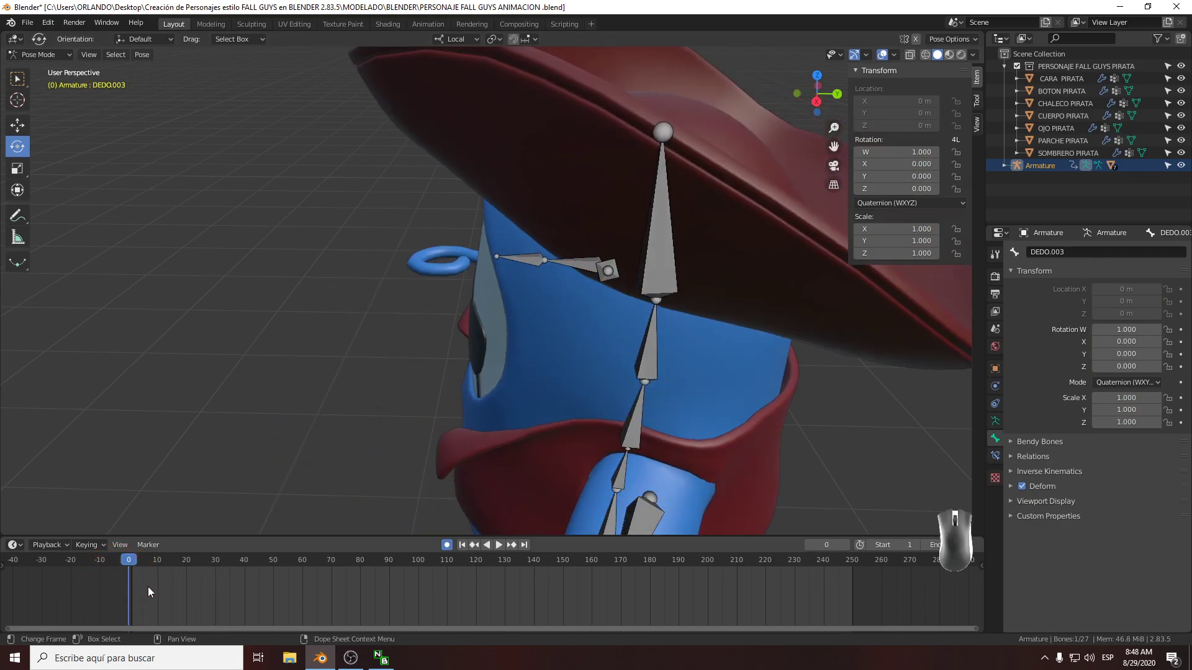
right_click(147, 586)
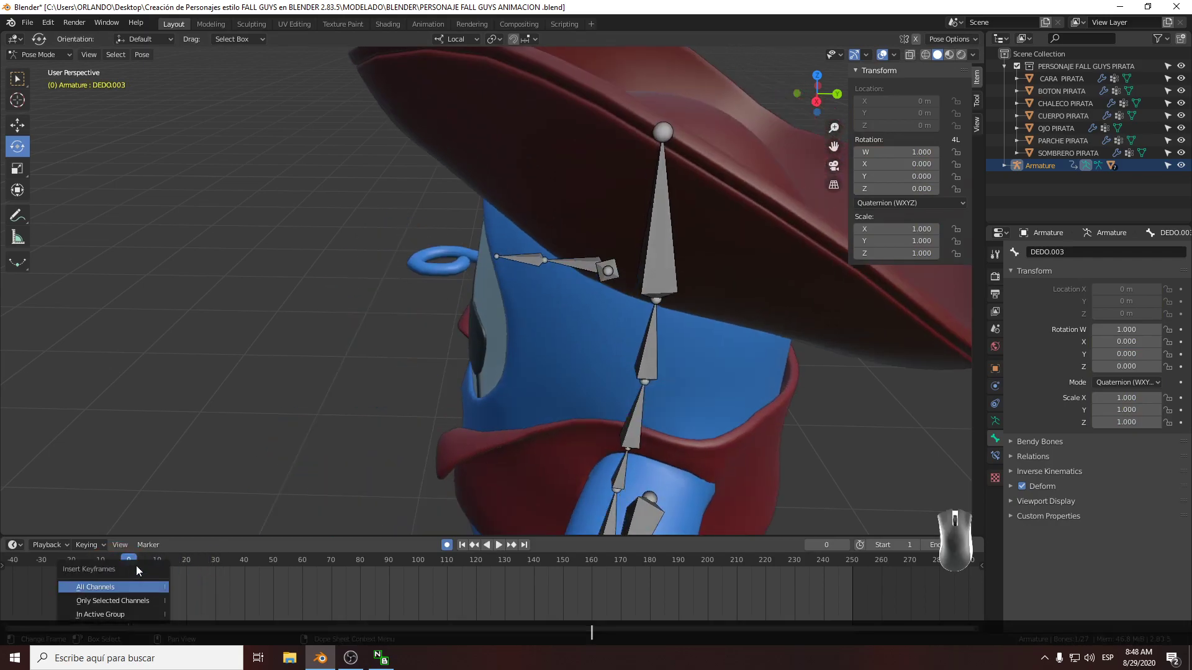
key(i)
click(236, 423)
At frame 30, bend the DEDO.003 bone about -45.1° around its local Z axis
click(216, 566)
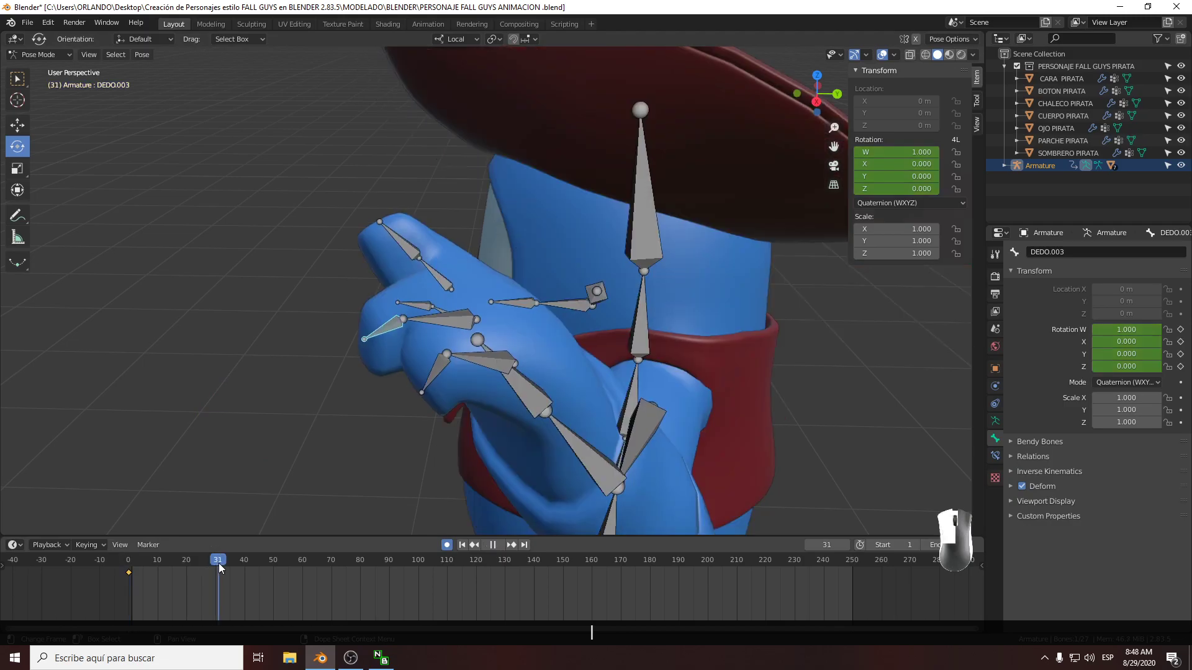
key(space)
key(r)
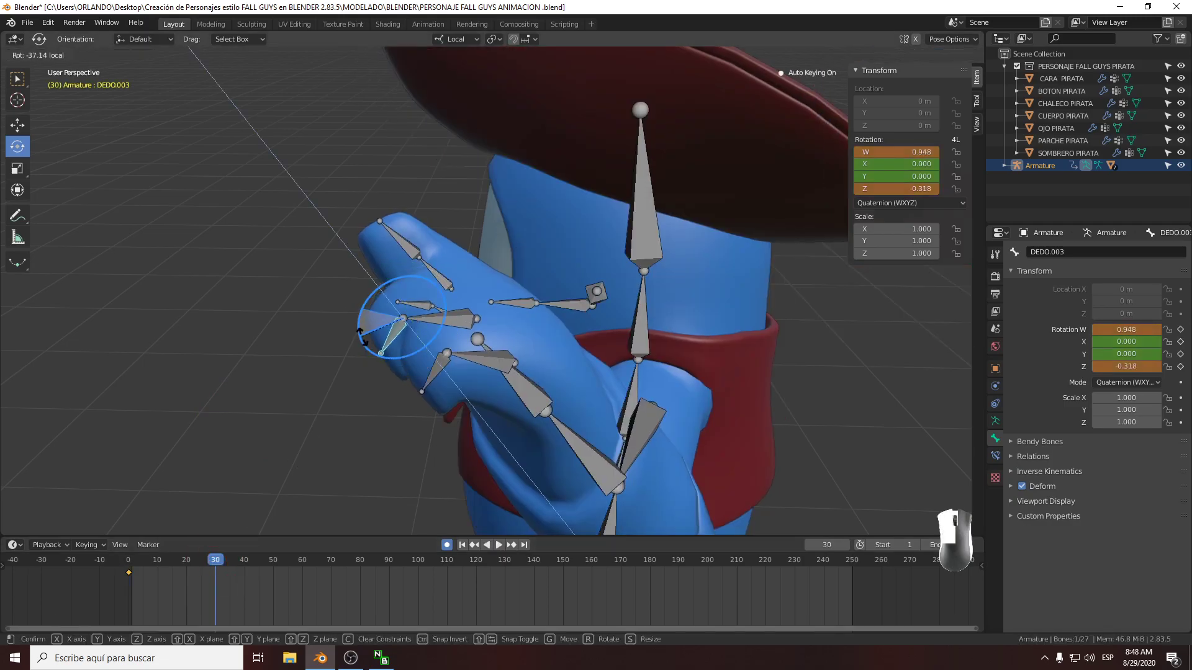
click(362, 344)
middle_drag(363, 344, 559, 261)
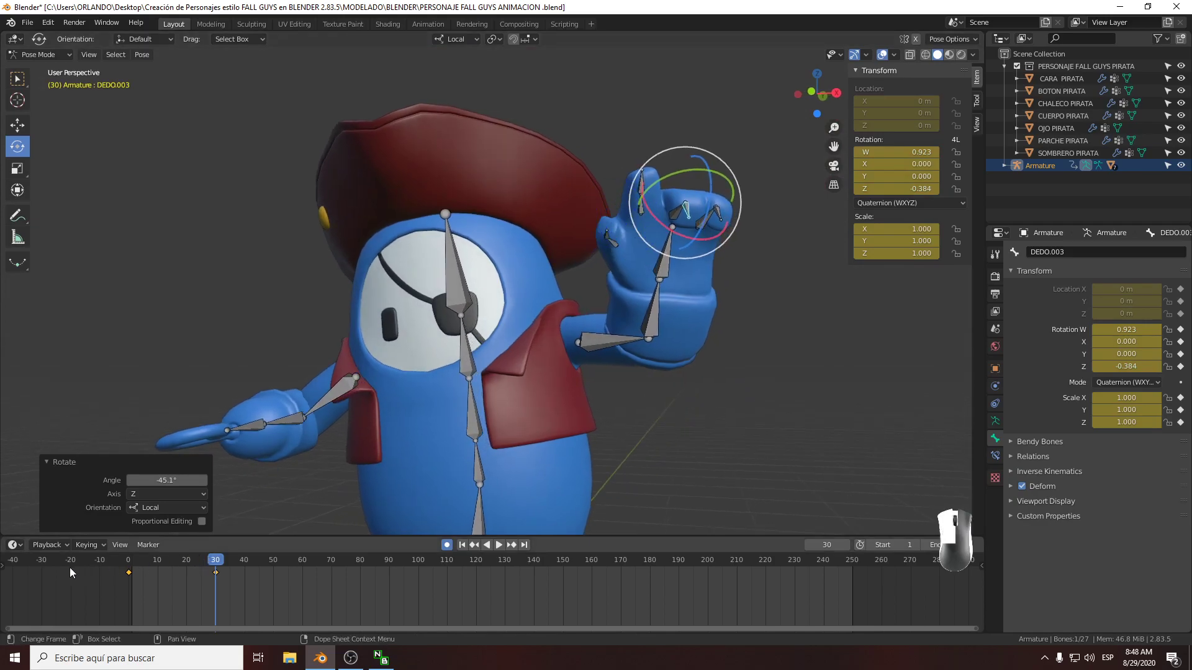
Play the animation from frame 0 and review the raised arm with its bent fingers on the whole character
click(129, 563)
scroll(91, 519, down, 3)
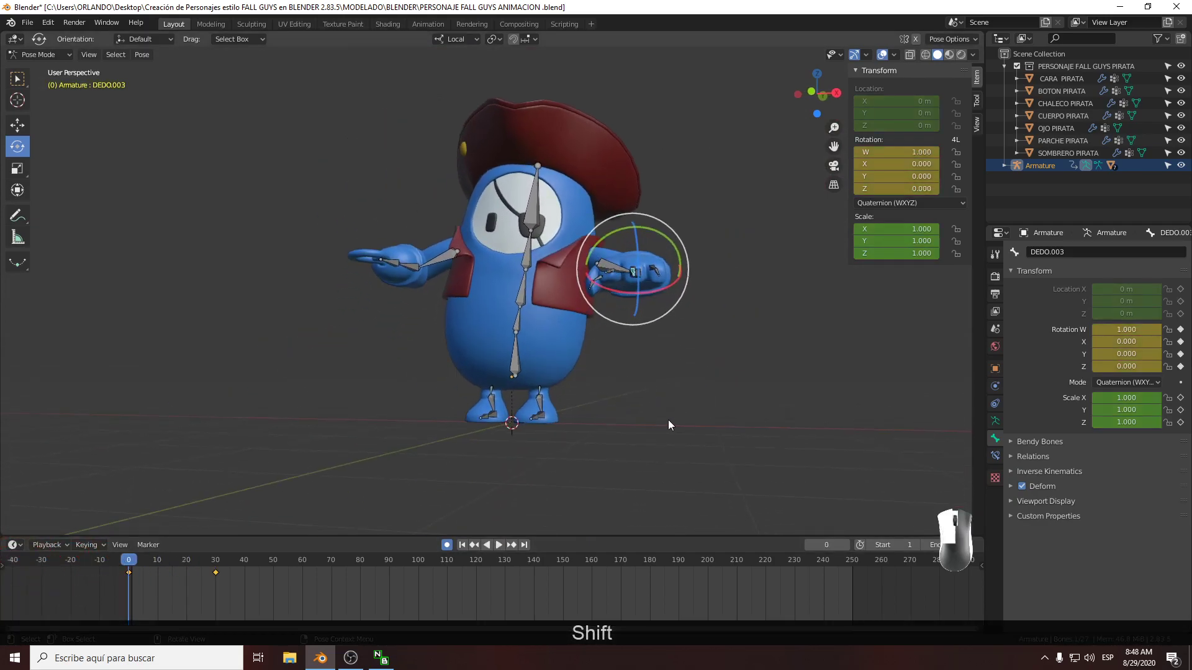
middle_drag(668, 419, 683, 425)
key(space)
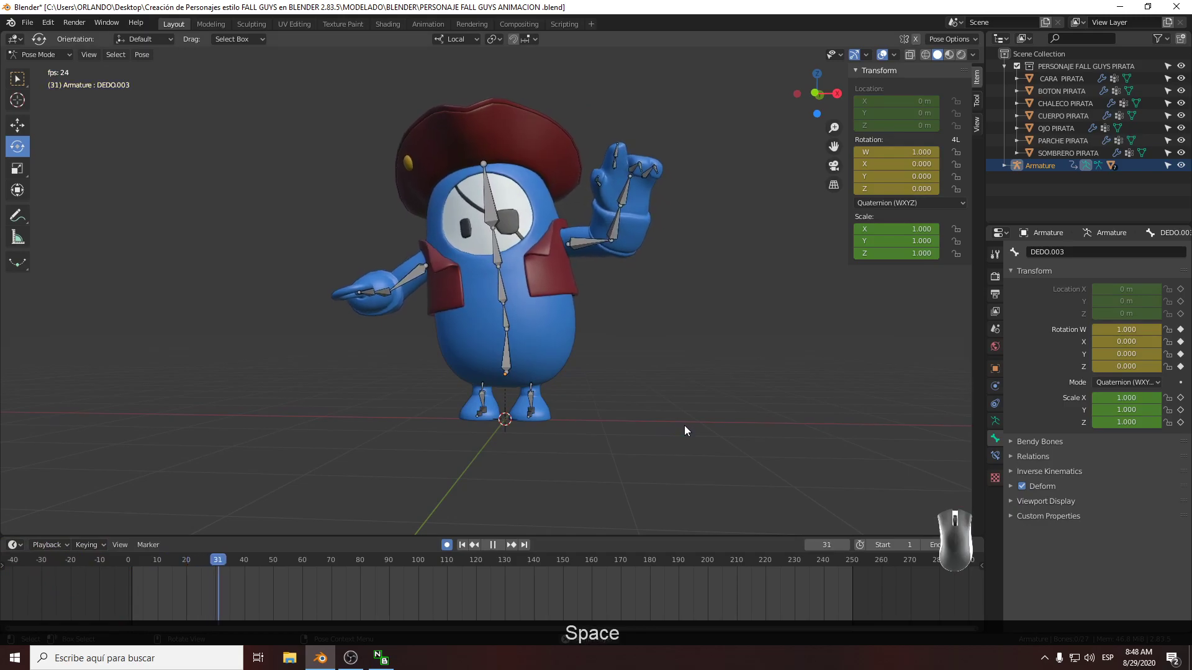
key(space)
Select the ANTE BRAZO DERECHO bone and insert a Rotation keyframe for it at frame 0
drag(222, 558, 76, 553)
scroll(427, 275, up, 1)
middle_drag(427, 276, 438, 303)
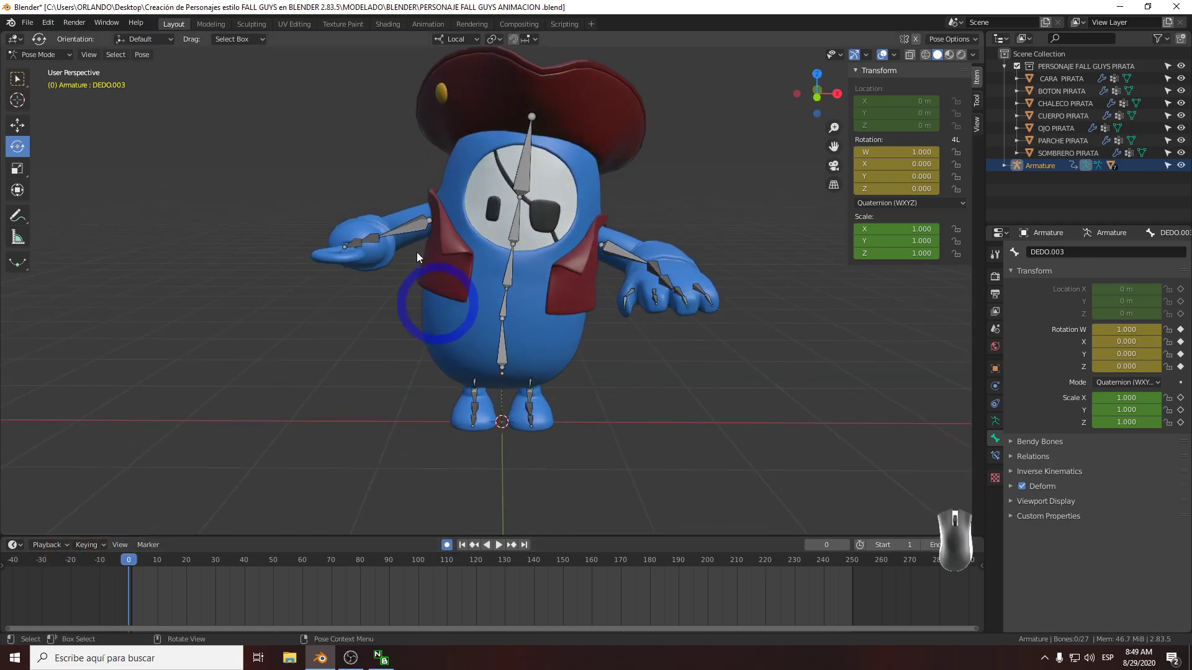
click(414, 233)
key(i)
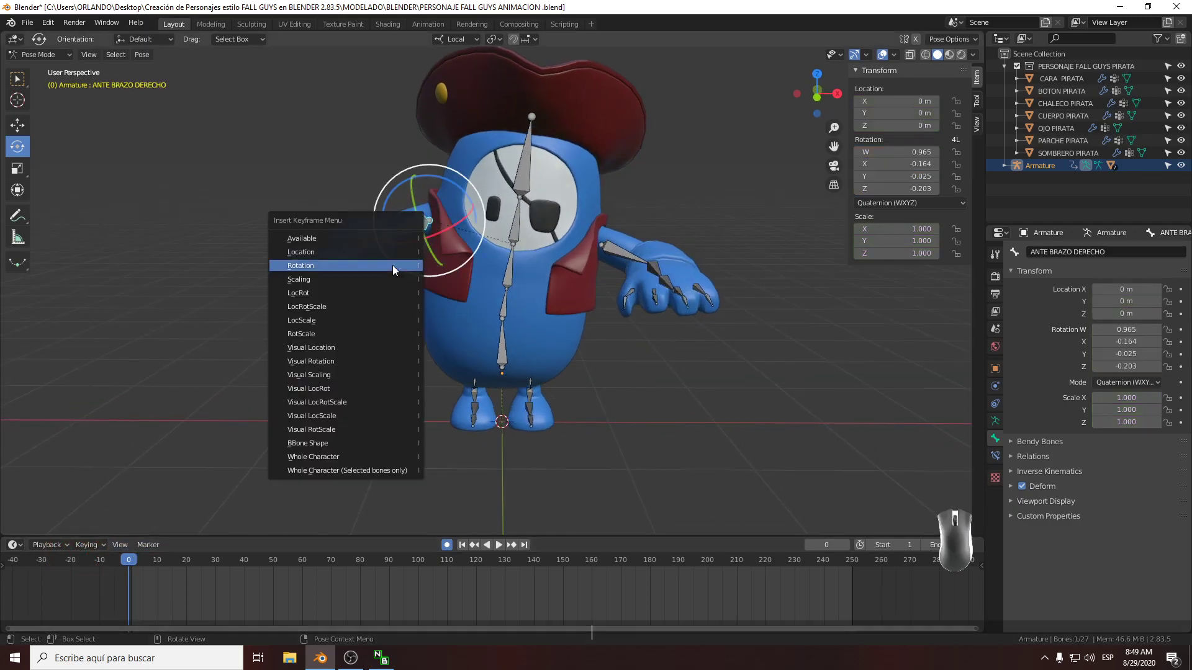
click(378, 268)
At frame 30, rotate the ANTE BRAZO DERECHO bone about 22.7° around its local Z axis
drag(135, 558, 218, 572)
drag(370, 226, 350, 199)
middle_drag(311, 307, 285, 325)
Play the animation from frame 0 to check the right arm's movement
drag(215, 560, 106, 564)
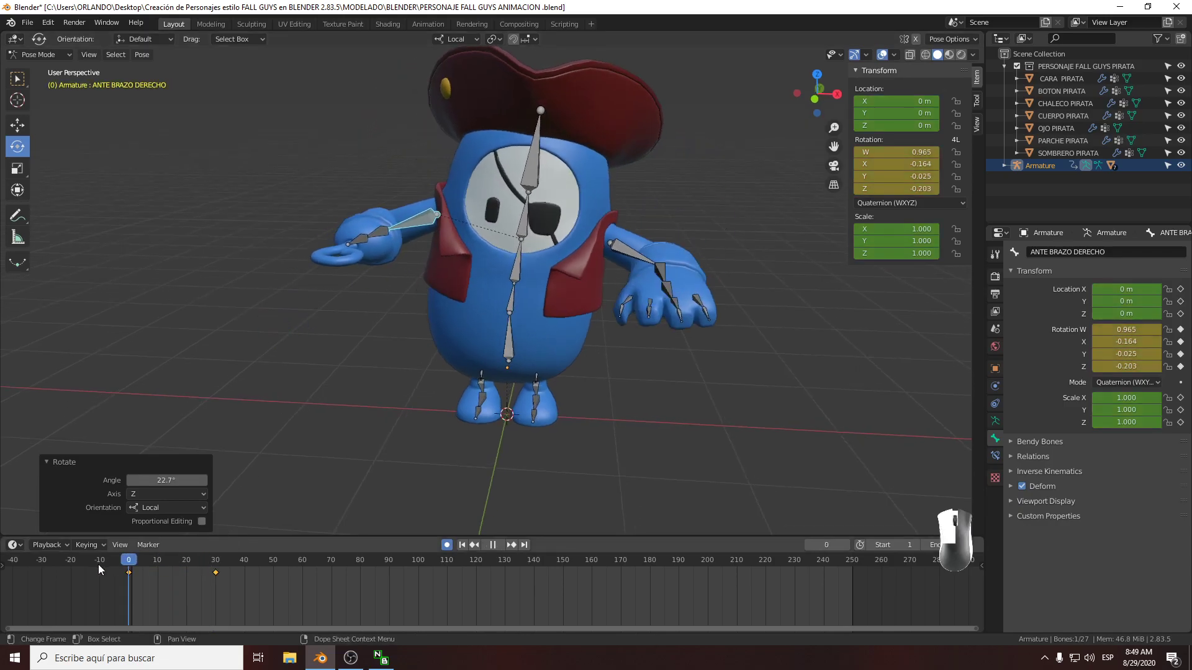
key(space)
key(space)
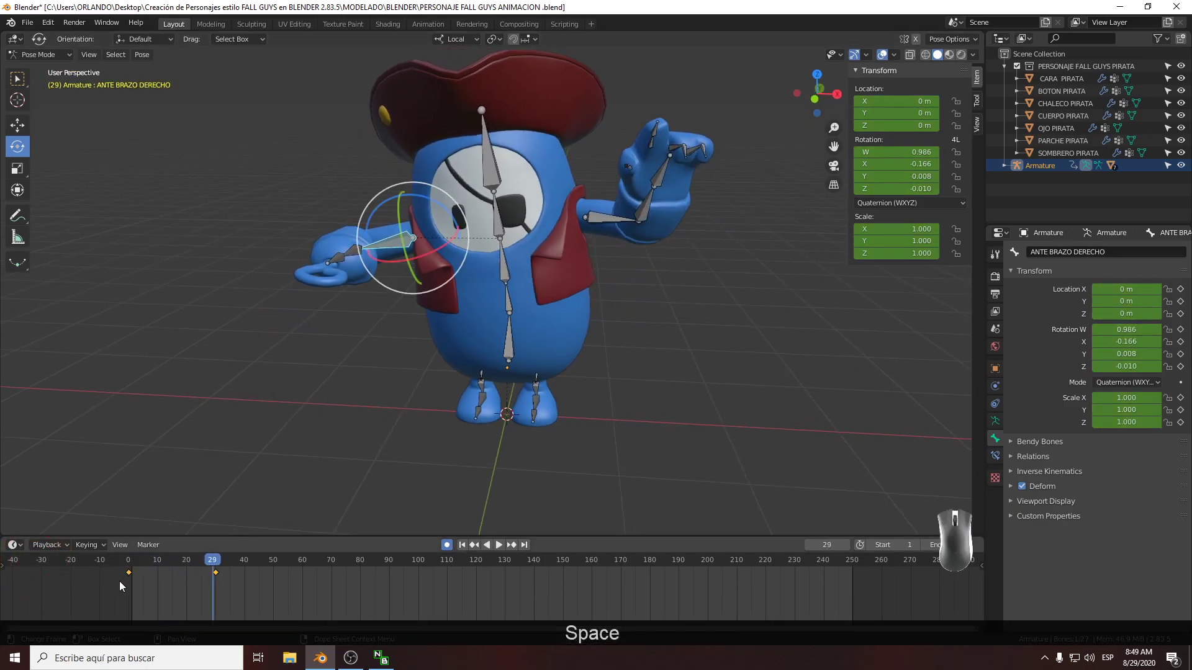
drag(178, 563, 108, 557)
Select the BRAZO DERECHO bone and insert a Rotation keyframe for it at frame 0
middle_drag(354, 261, 331, 321)
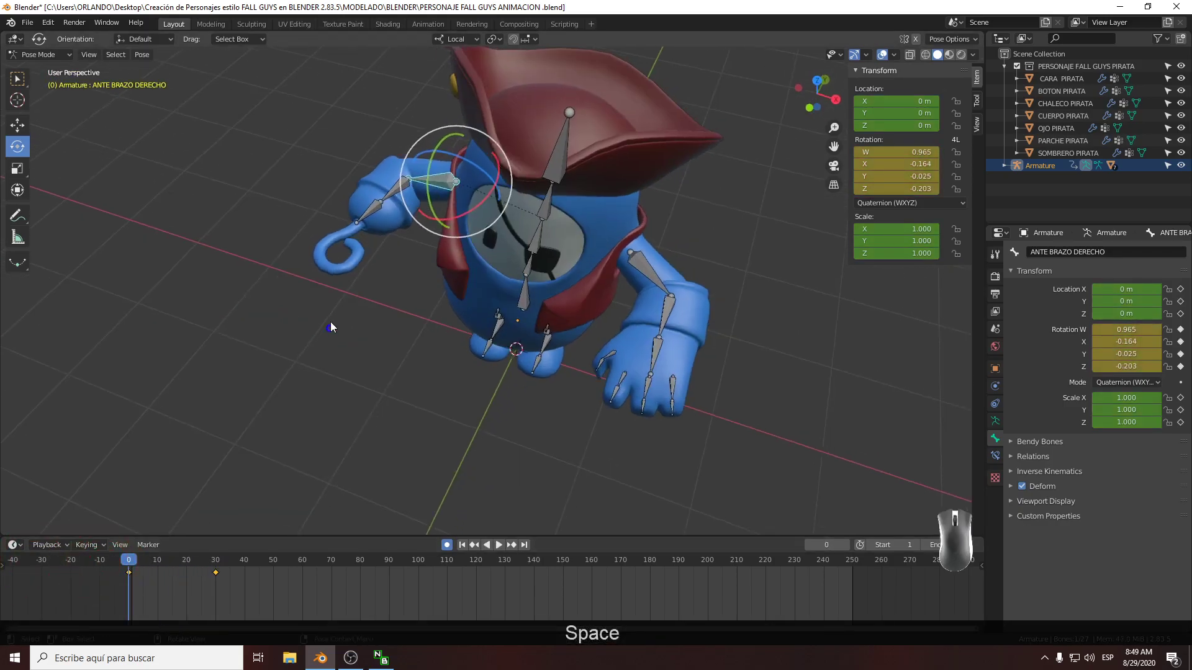
alt+click(389, 188)
click(389, 189)
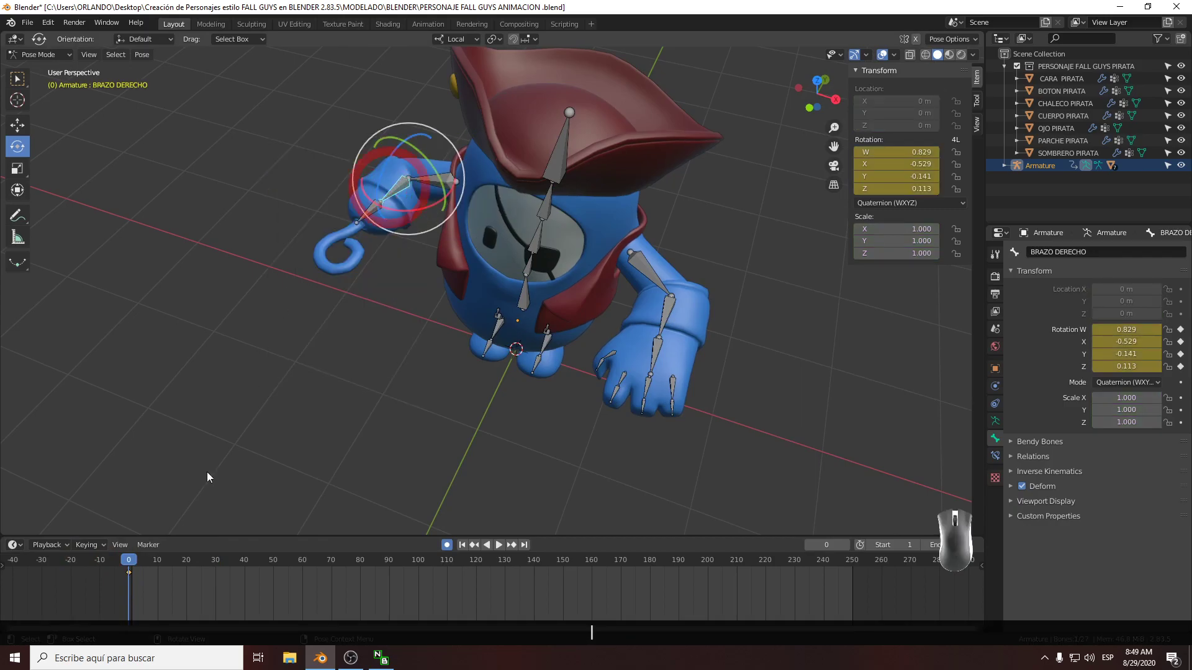
At frame 31, undo a free trackball rotation of the BRAZO DERECHO bone and rotate it to about W 0.896, X -0.409, Y -0.133, Z 0.111
drag(177, 560, 217, 568)
drag(397, 220, 350, 224)
middle_drag(351, 225, 386, 180)
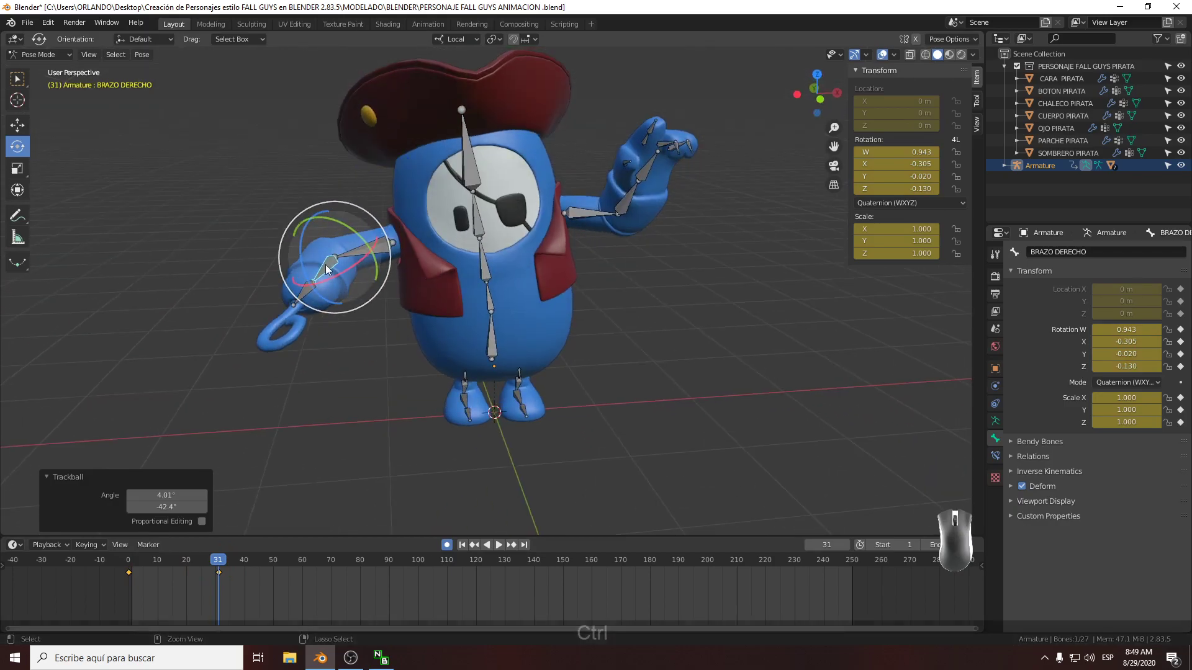
key(ctrl+z)
drag(329, 273, 308, 232)
Play the animation repeatedly from frame 0 and examine how both arms move with the body
key(space)
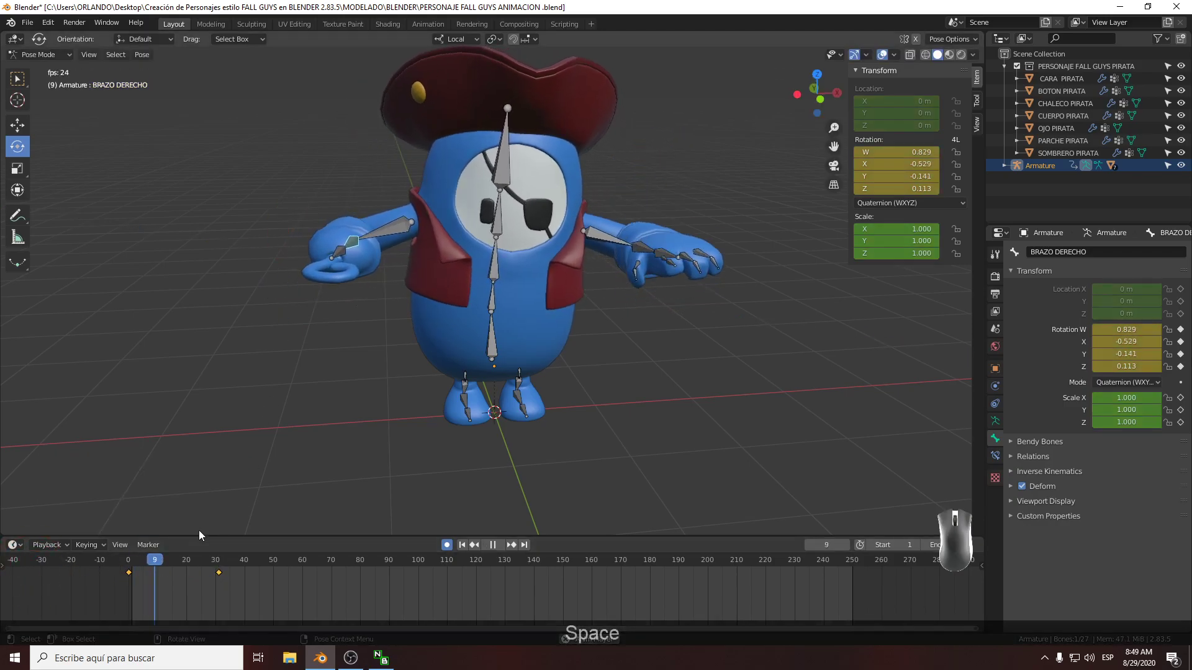
key(space)
drag(217, 561, 80, 574)
key(space)
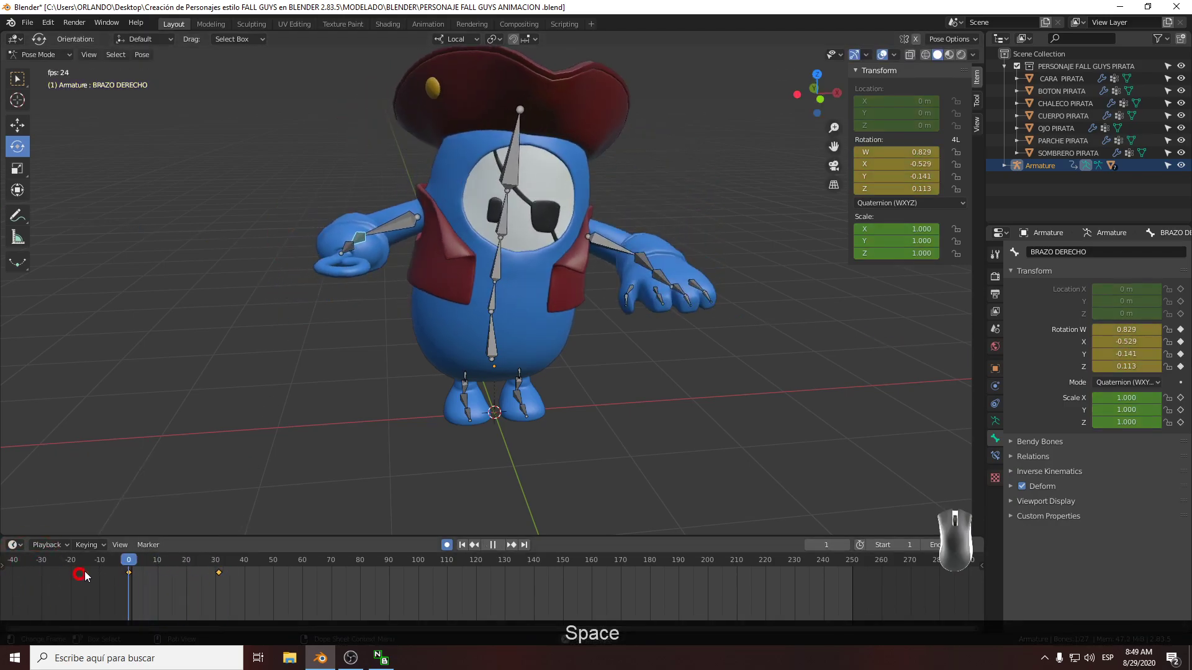
key(space)
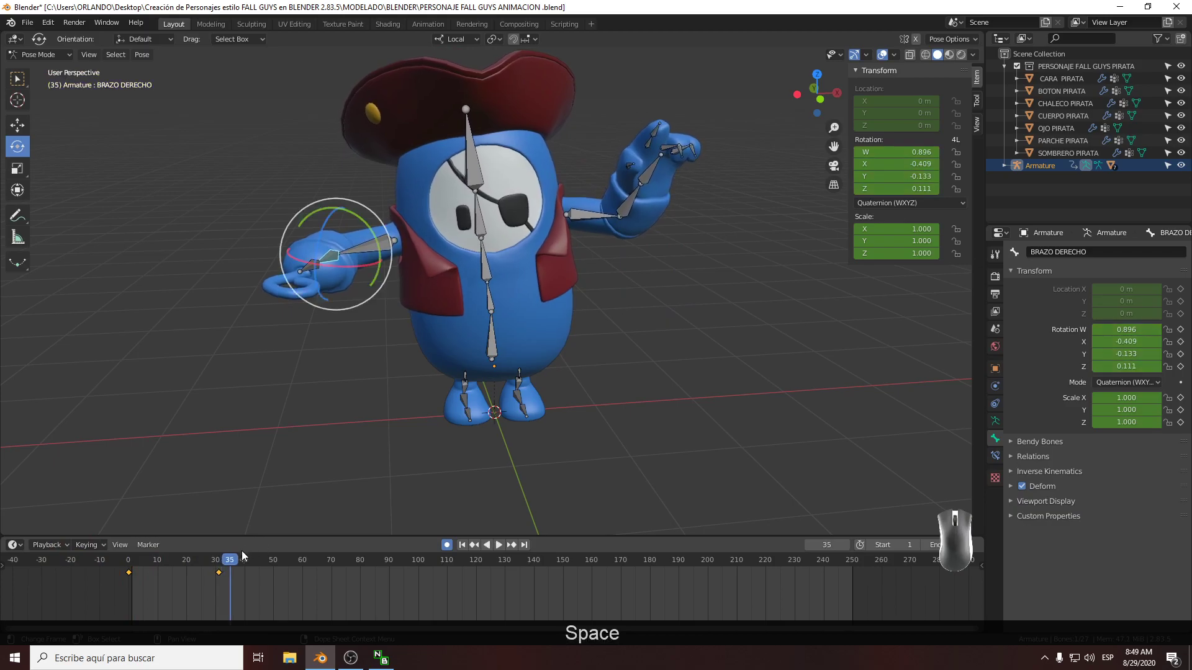
key(space)
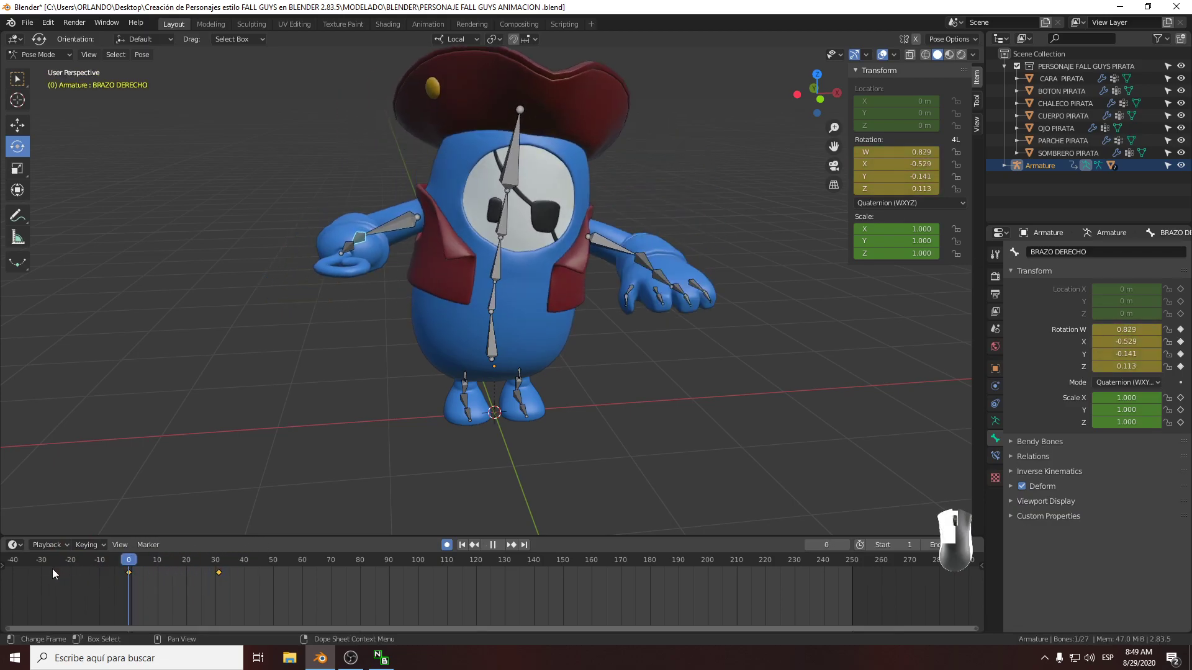
key(Escape)
At frame 30, tilt the COLUMNA.001 bone forward and sideways, with a final local Z rotation of about 8.9°
click(501, 316)
mouse_move(501, 315)
middle_down()
mouse_move(468, 318)
mouse_move(610, 313)
mouse_move(511, 312)
middle_up()
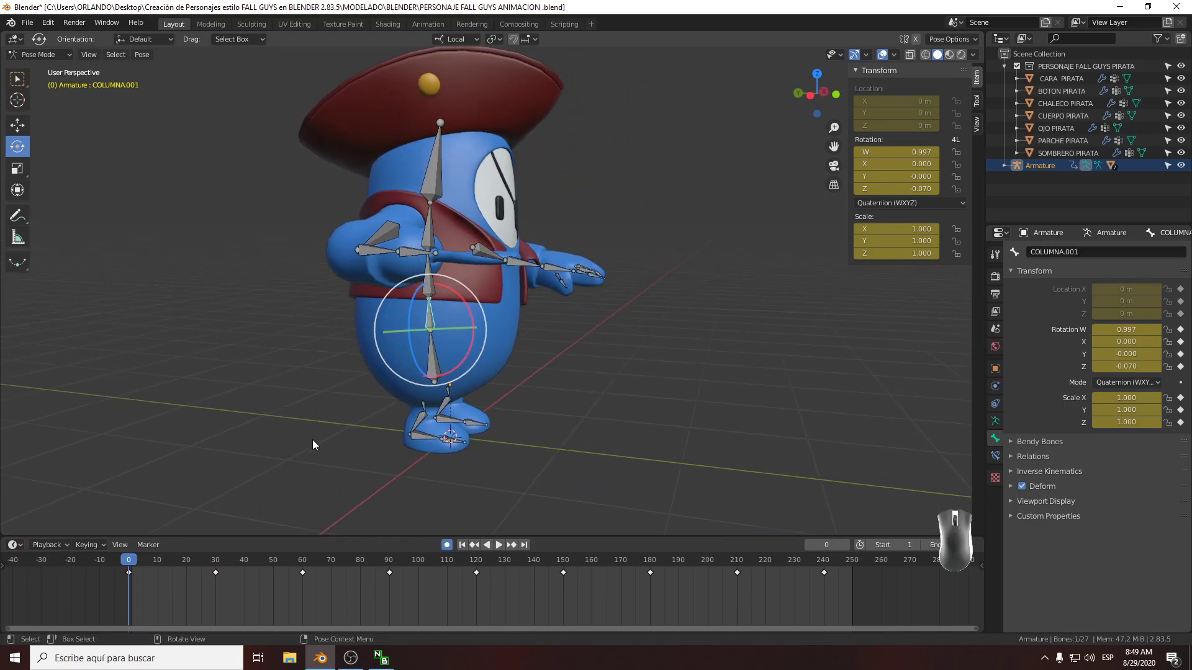
click(214, 559)
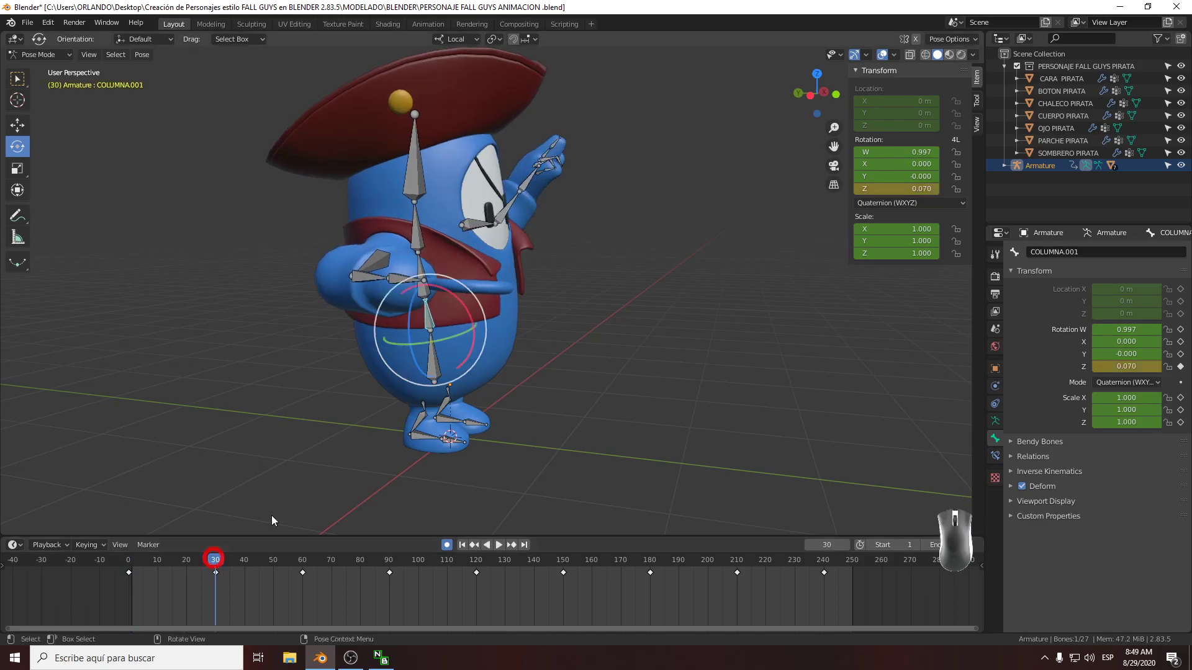
drag(460, 311, 454, 301)
middle_drag(455, 301, 385, 312)
drag(454, 310, 455, 317)
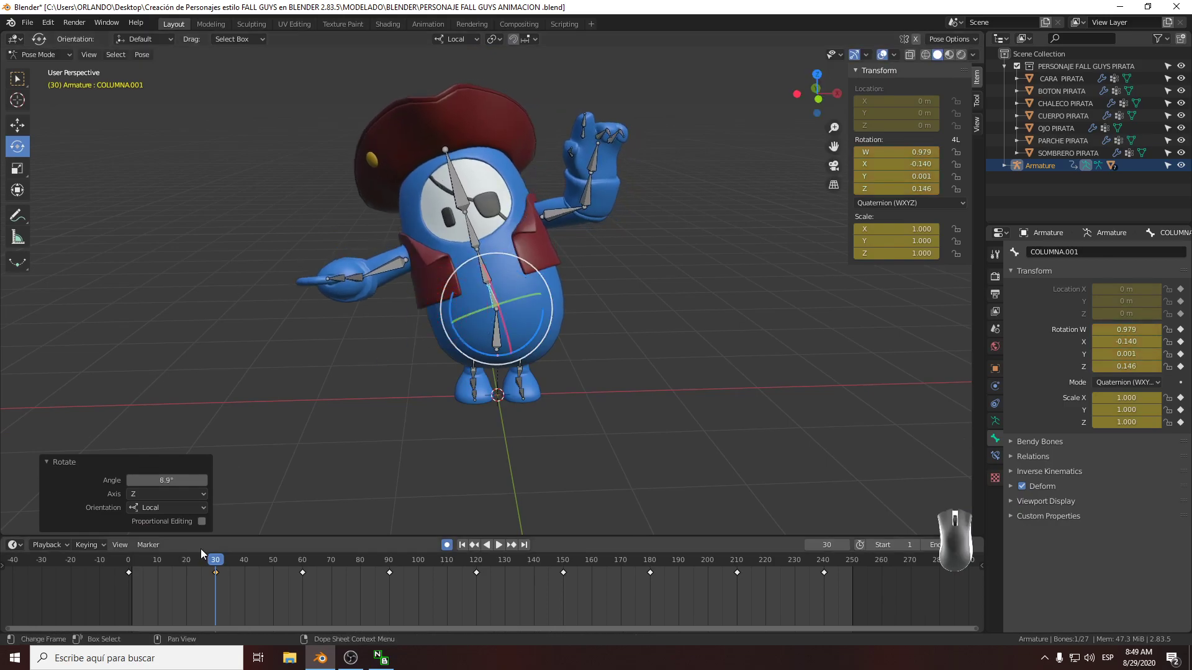
Play the animation from frame 0 and past frame 30 to examine the stronger body lean
drag(200, 549, 73, 575)
key(space)
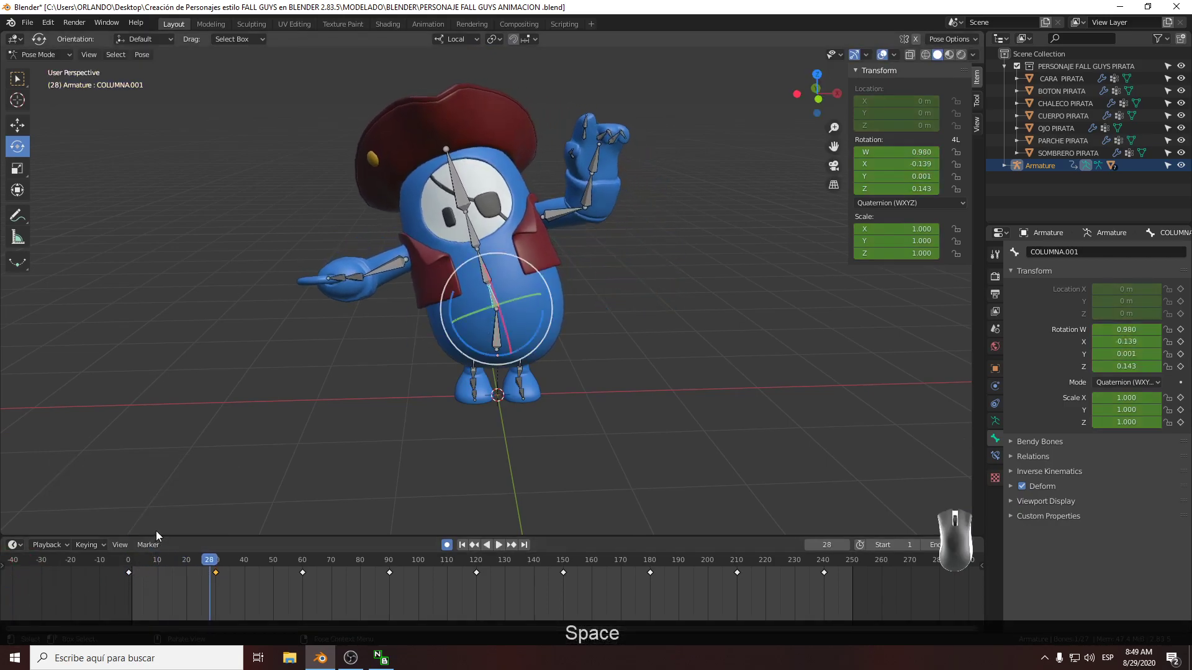
click(54, 586)
key(space)
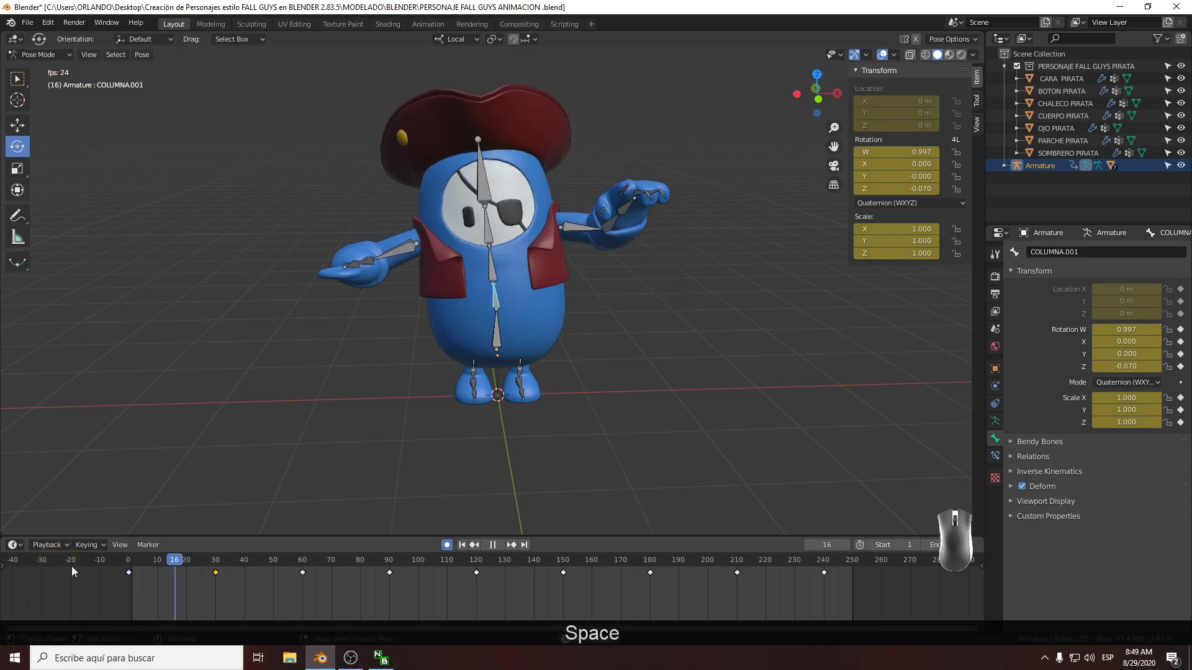
key(space)
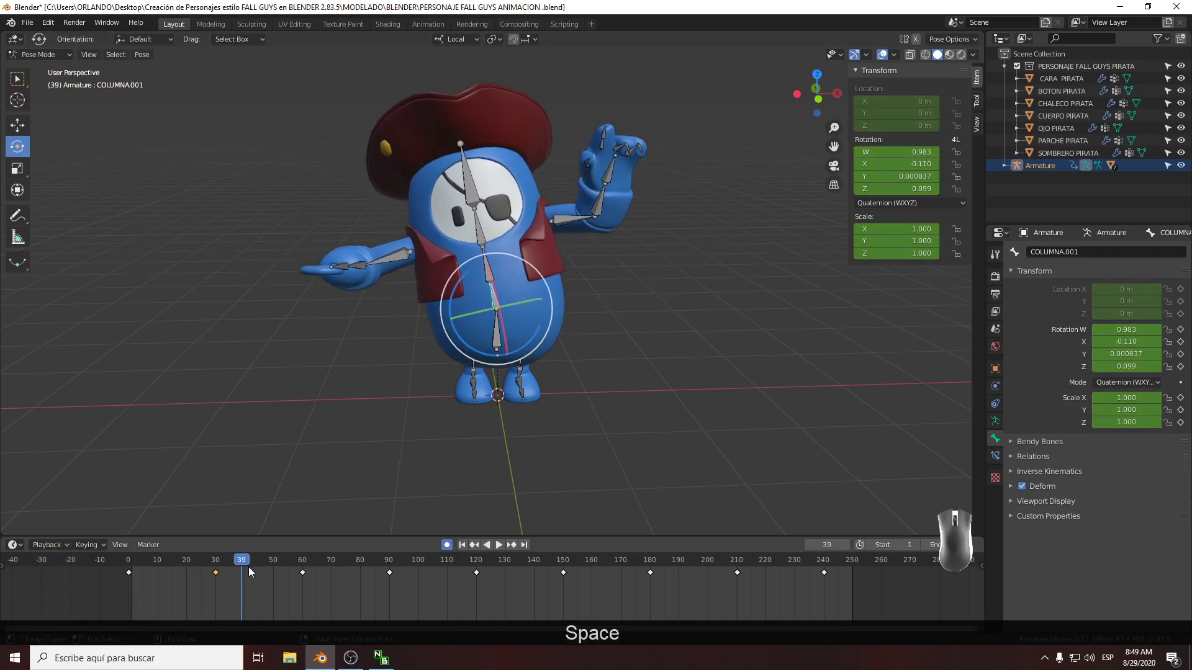
key(space)
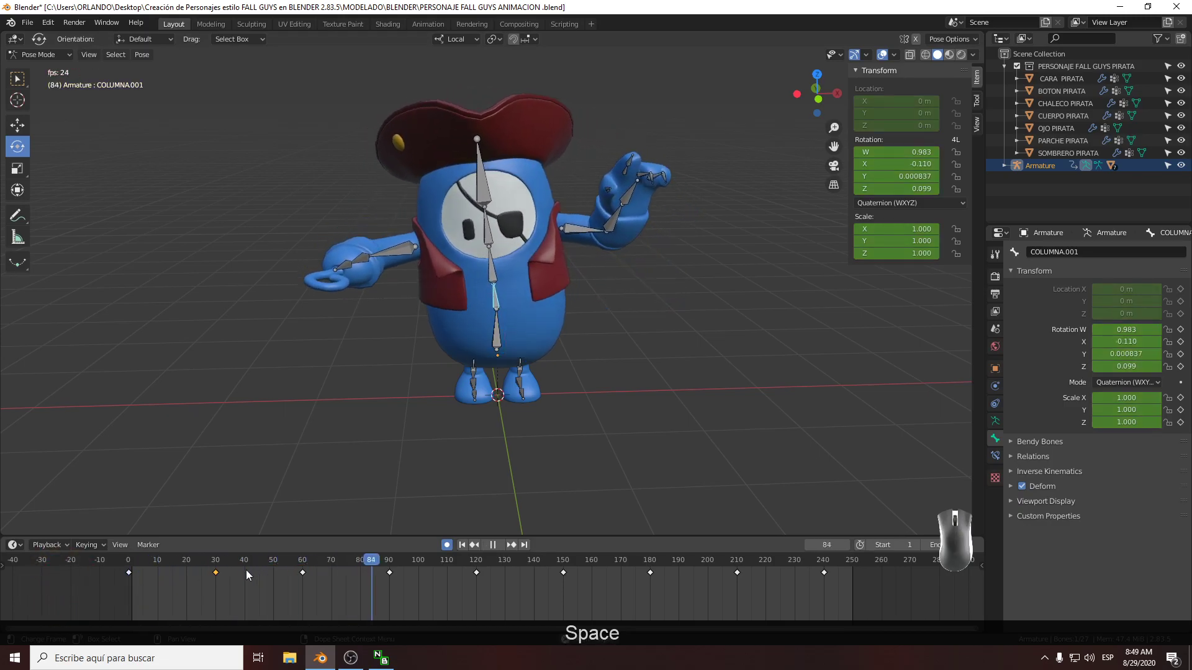
click(272, 560)
drag(271, 560, 103, 579)
key(space)
Delete the COLUMNA.001 keyframes from frame 60 through frame 240
drag(847, 591, 290, 563)
key(Delete)
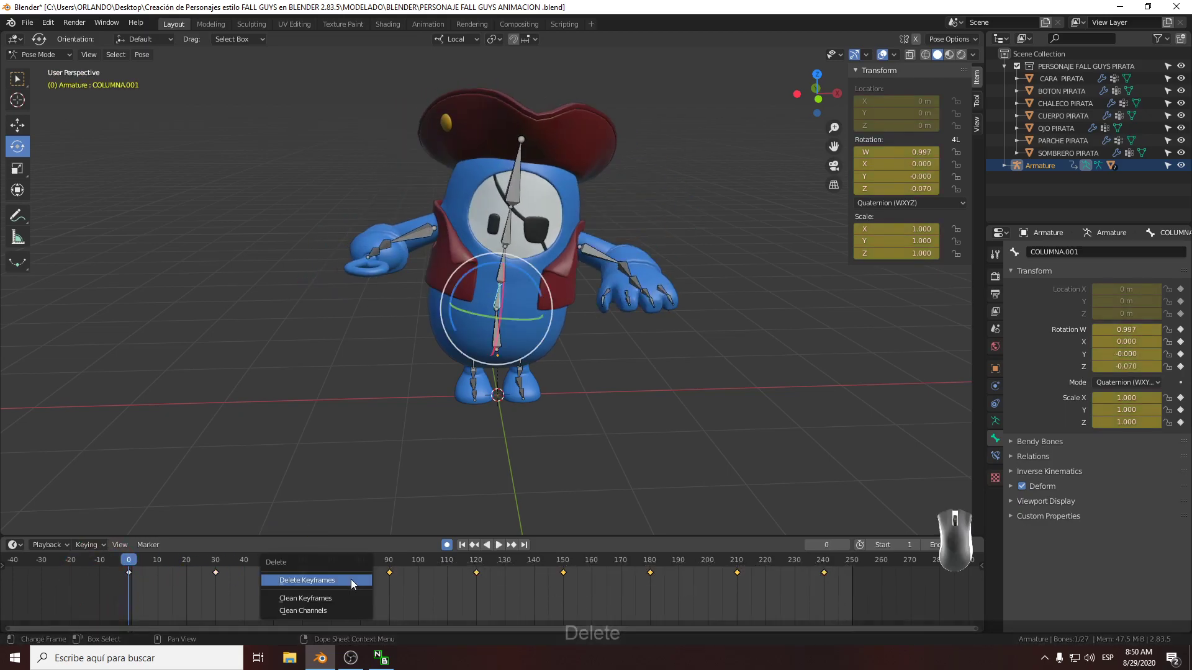
click(352, 581)
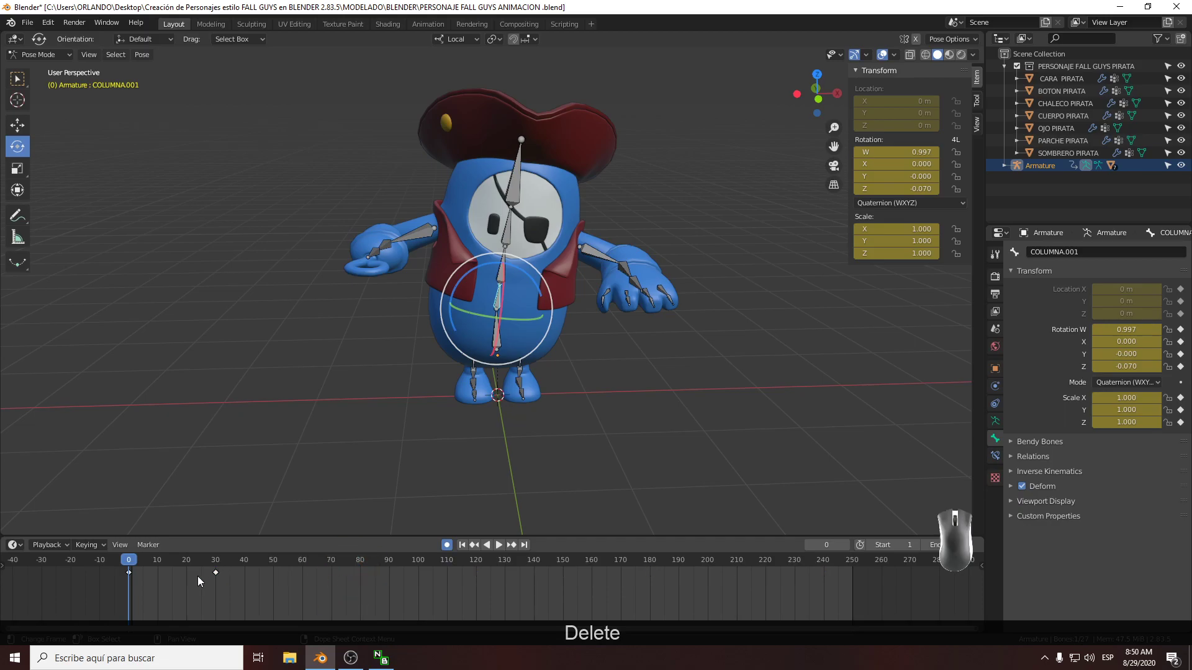
Replay the first 30 frames several times and examine the body lean together with the arm raise
drag(137, 560, 83, 568)
key(space)
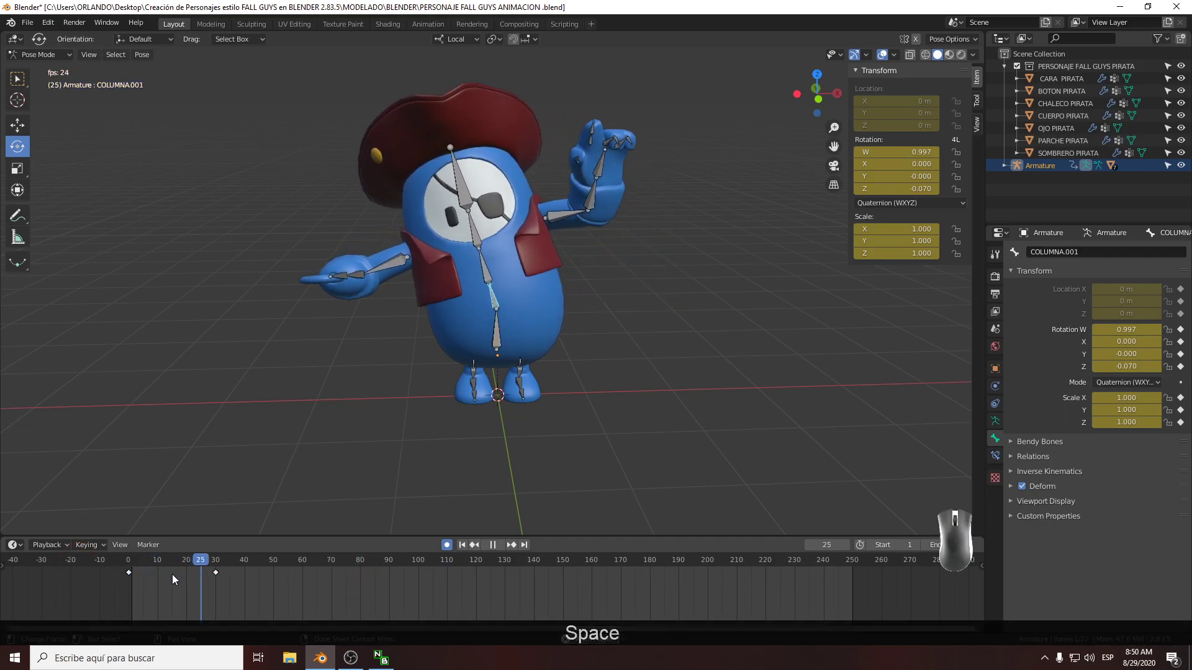
key(space)
click(204, 566)
click(84, 574)
key(space)
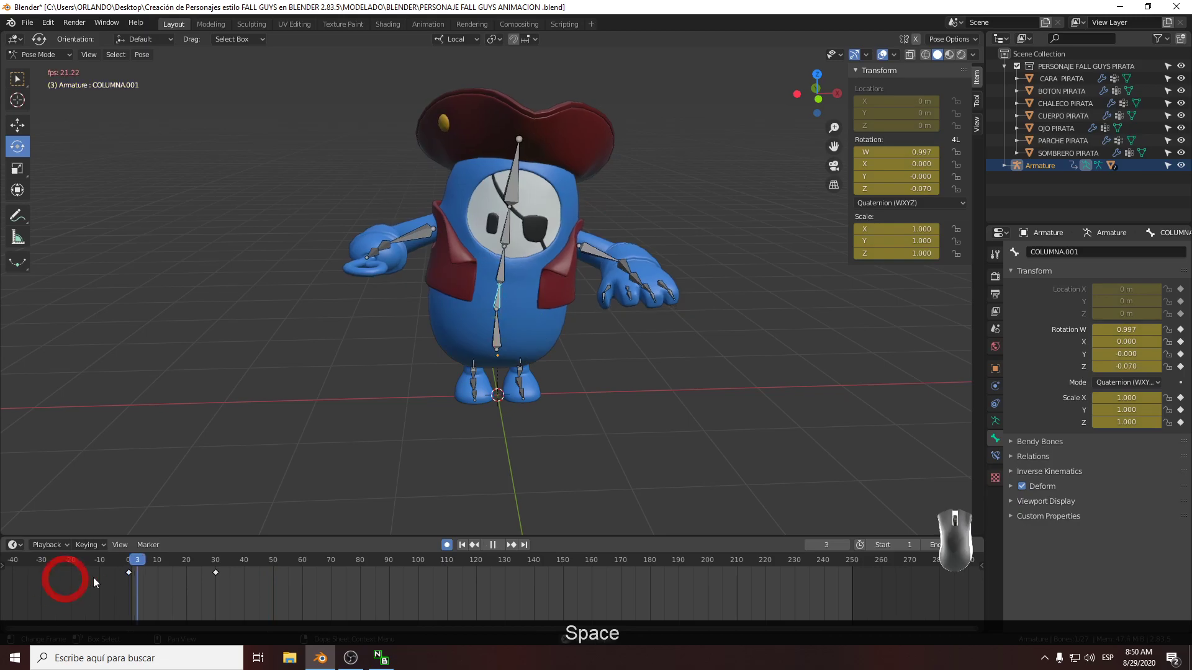
key(space)
click(113, 571)
click(210, 568)
click(94, 576)
key(space)
At frame 30, select the left upper arm bone and adjust its rotation from several viewing angles
drag(94, 576, 216, 561)
key(space)
click(564, 212)
shift+middle_drag(572, 225, 563, 275)
scroll(566, 283, up, 1)
shift+drag(580, 292, 586, 288)
middle_drag(586, 289, 373, 285)
scroll(466, 292, up, 3)
shift+middle_drag(467, 293, 404, 296)
drag(367, 300, 417, 306)
middle_drag(417, 306, 667, 298)
scroll(625, 305, down, 1)
Try another rotation of the BRAZO IZQUIERDO bone at frame 30 and undo it
click(617, 226)
middle_drag(617, 226, 627, 253)
drag(635, 261, 689, 187)
key(ctrl+z)
Play the animation from frame 0 and examine the left arm's motion around frames 28 to 44
middle_drag(571, 301, 518, 335)
scroll(518, 335, down, 1)
click(99, 565)
key(space)
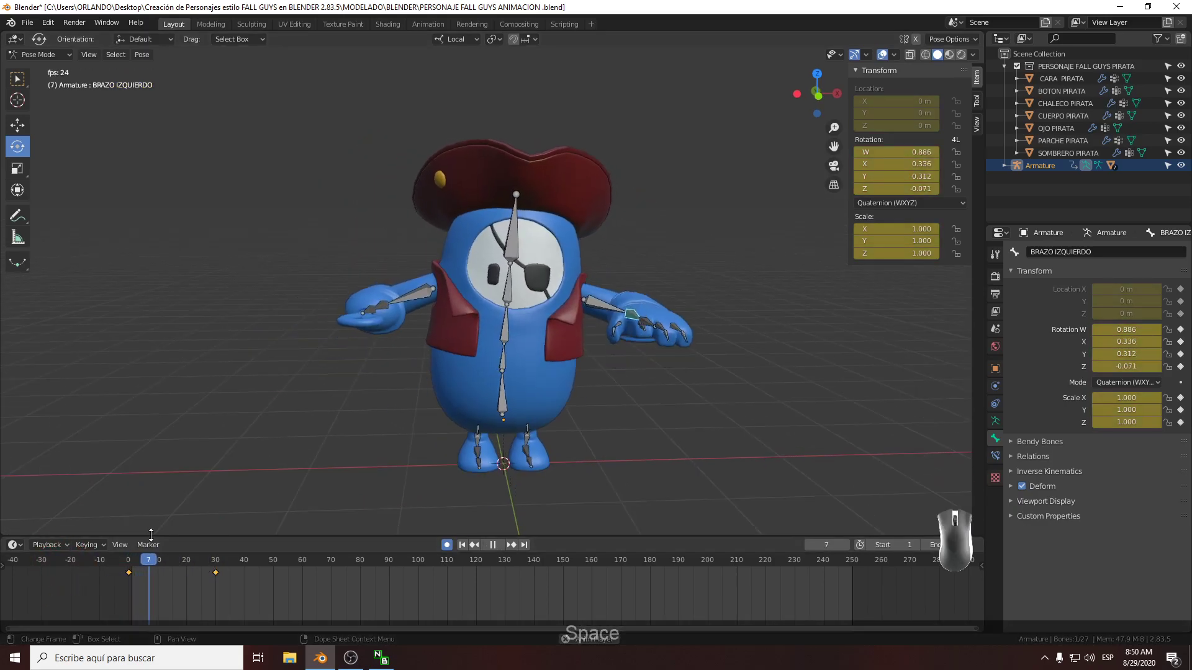
key(space)
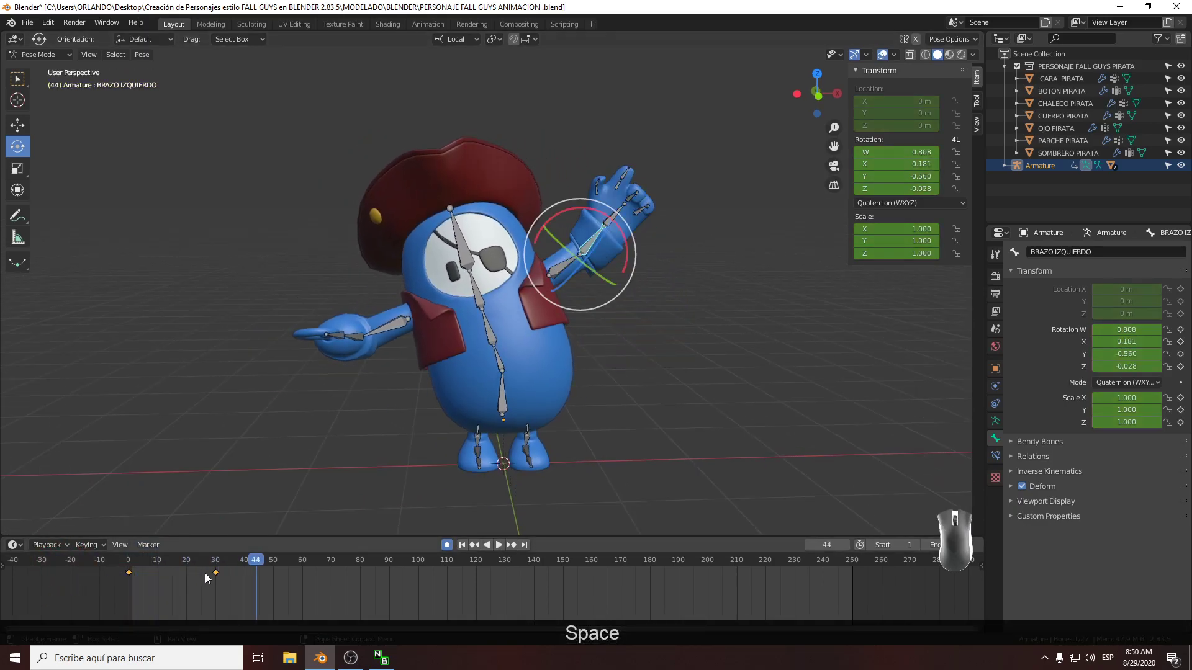
drag(152, 573, 80, 576)
key(space)
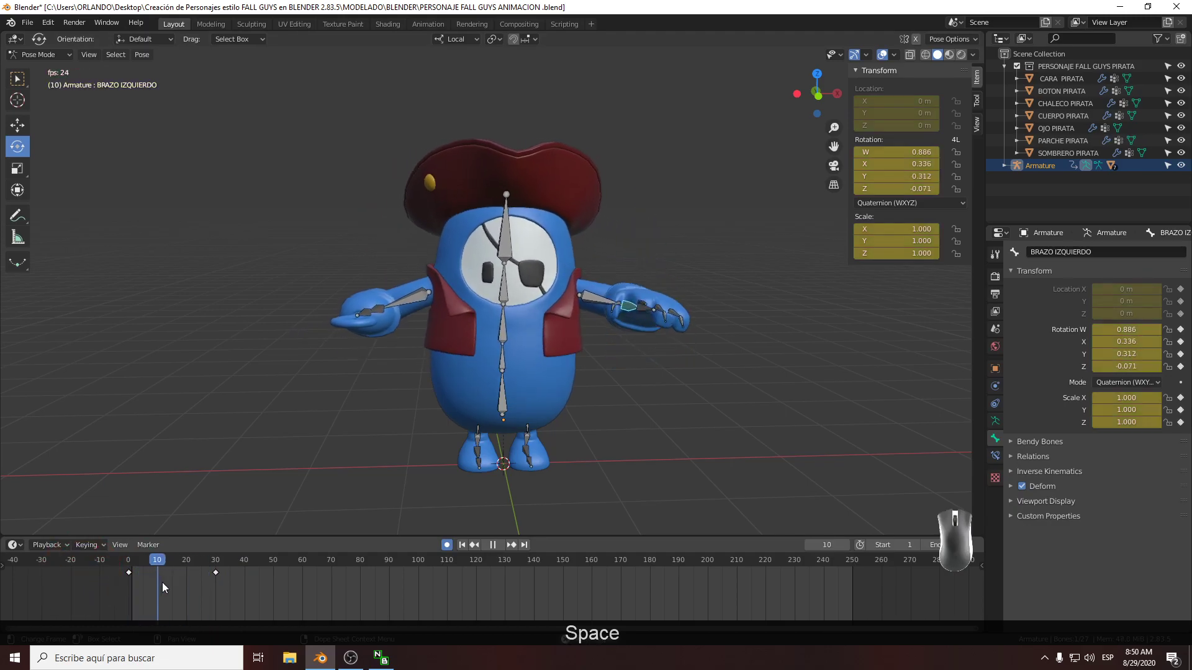
key(space)
drag(230, 561, 212, 569)
key(space)
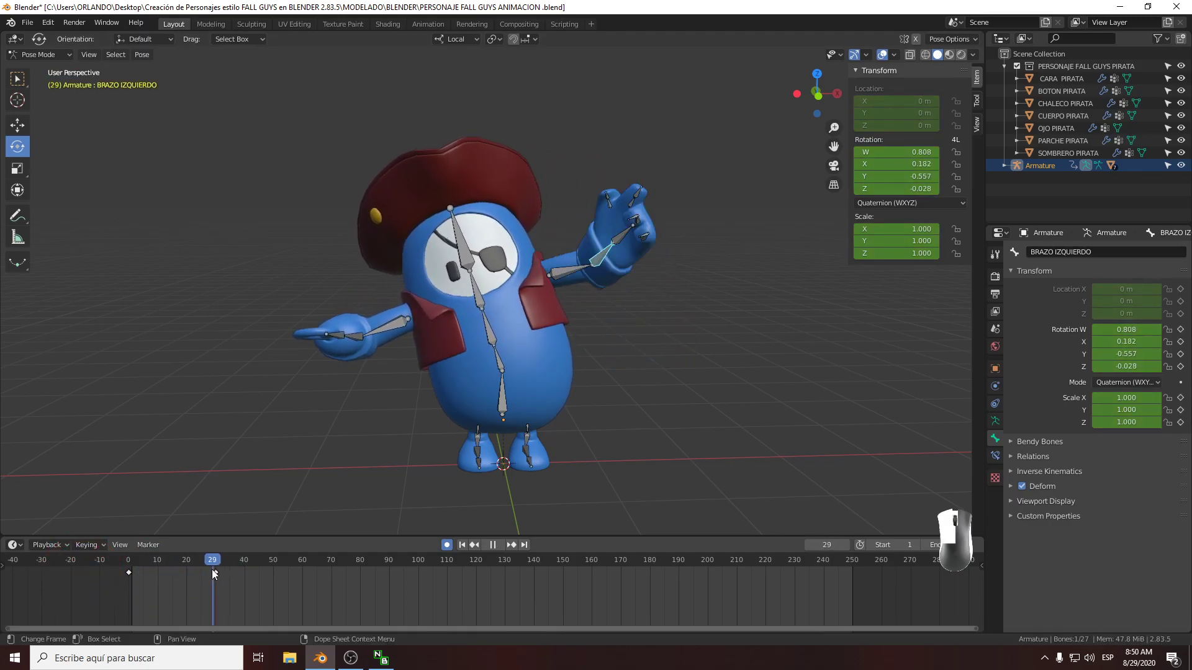
key(Escape)
middle_drag(546, 367, 585, 302)
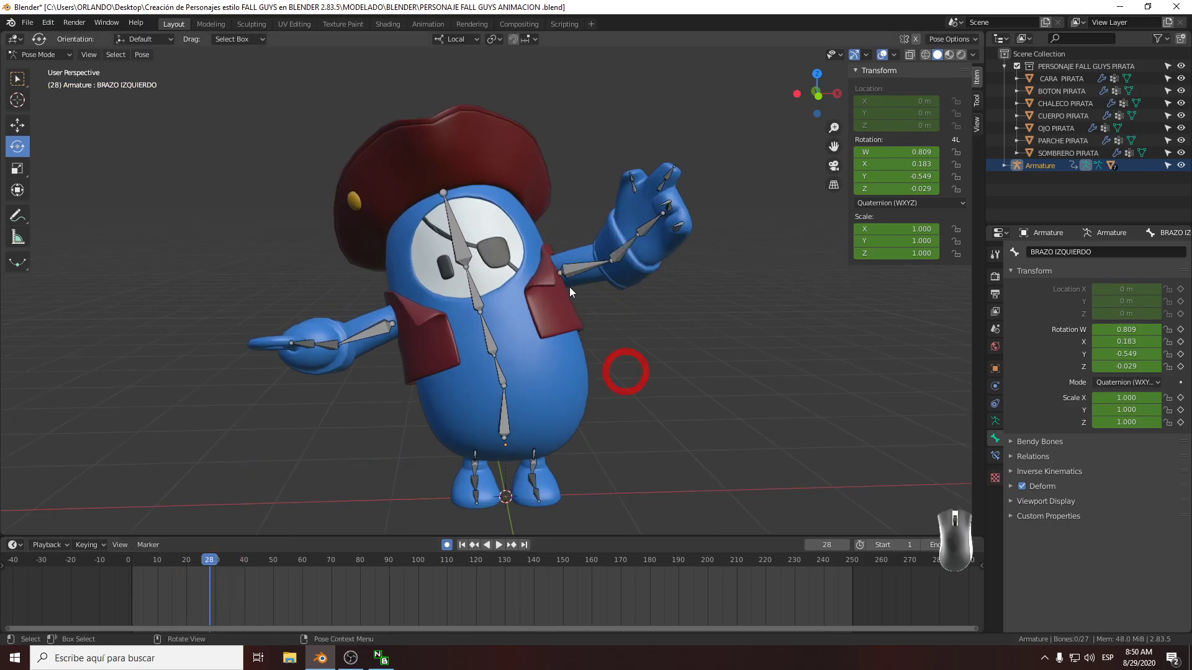
Select the ANTE BRAZO IZQUIERDO bone and examine its keyframes between frames 0 and 30 on the timeline
click(568, 268)
key(Home)
scroll(152, 582, up, 3)
scroll(137, 582, down, 8)
scroll(208, 586, up, 1)
scroll(209, 586, down, 2)
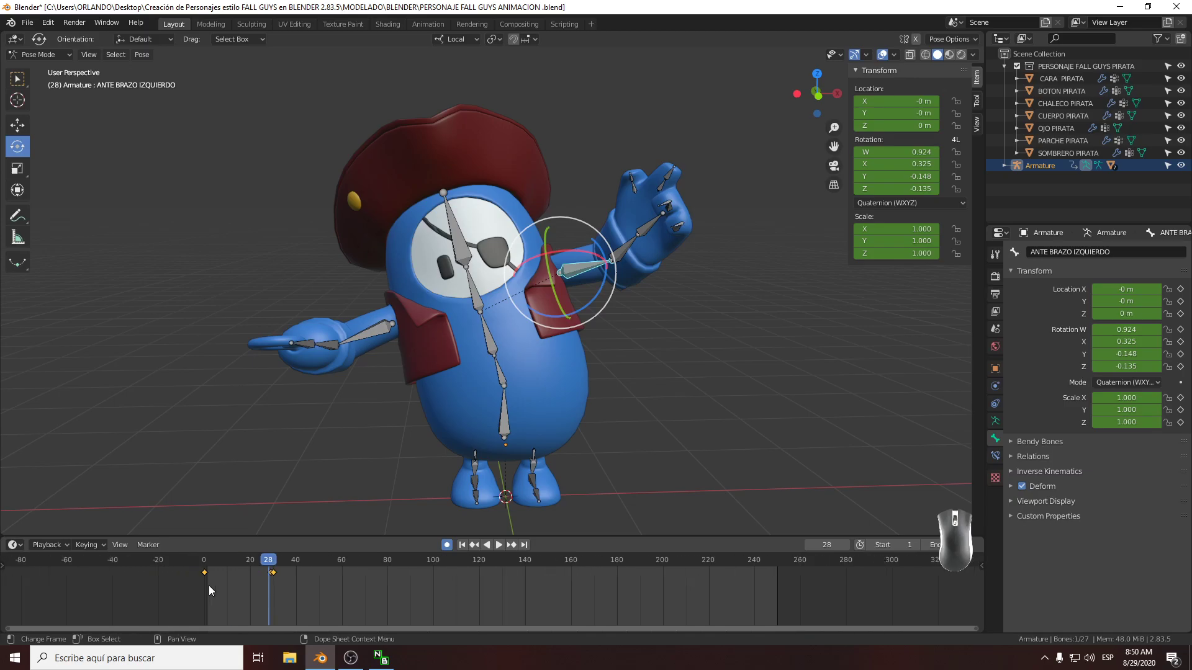
scroll(209, 586, up, 11)
shift+middle_drag(205, 588, 517, 596)
shift+middle_drag(422, 589, 530, 580)
scroll(441, 586, up, 6)
scroll(407, 586, down, 8)
scroll(472, 587, up, 7)
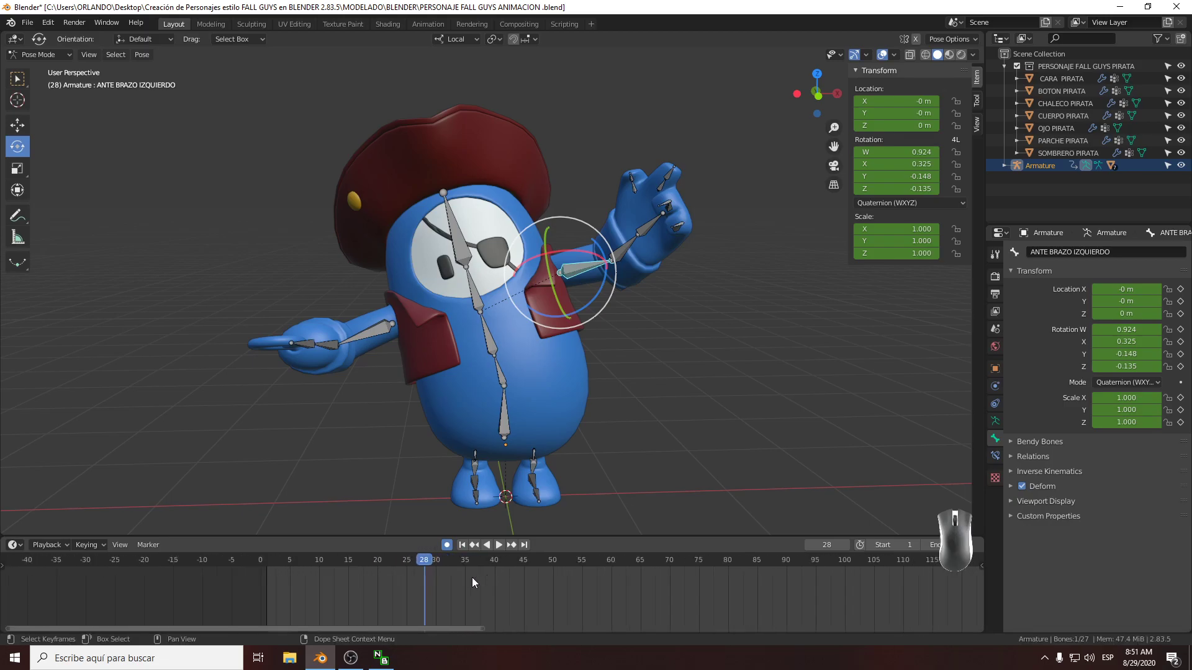
scroll(422, 584, down, 10)
Select the BRAZO IZQUIERDO bone and examine its keyframes near frames 27 and 28
click(622, 334)
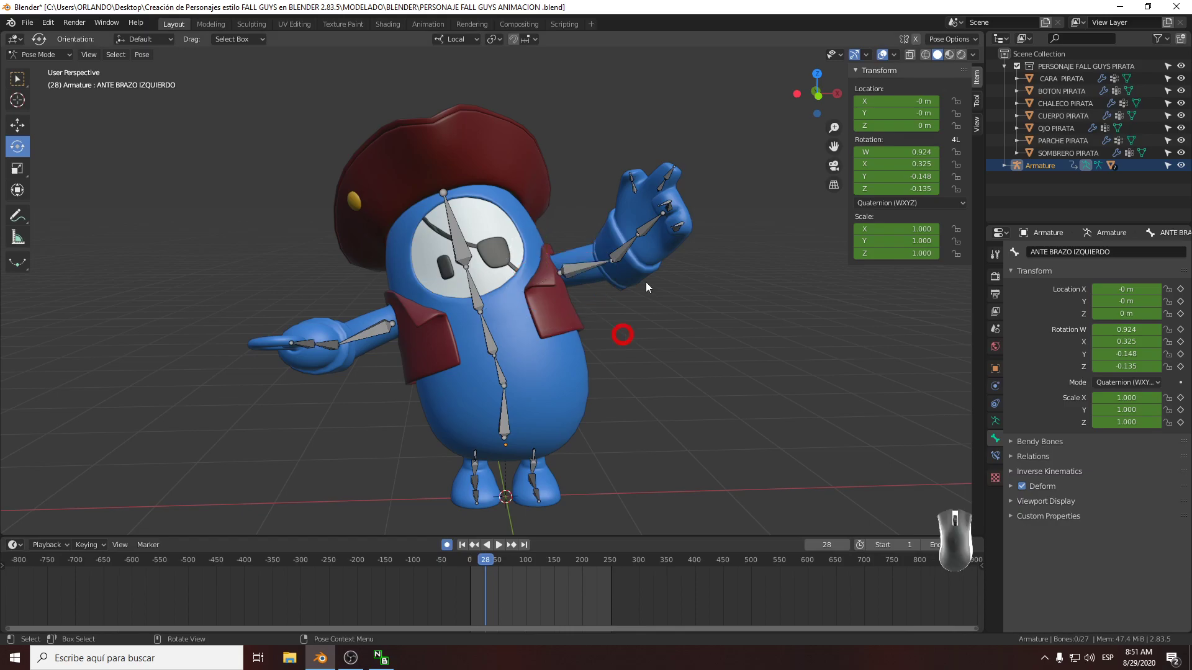
click(624, 254)
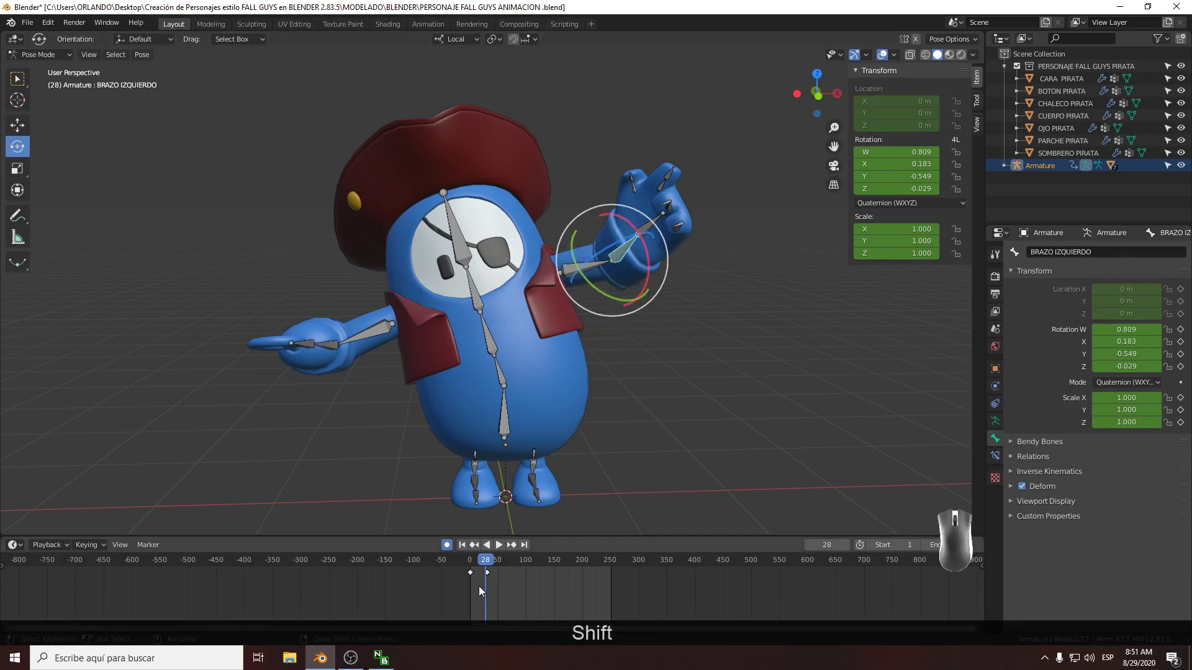
alt+scroll(479, 586, up, 5)
alt+scroll(479, 586, down, 5)
alt+scroll(478, 586, up, 1)
scroll(479, 586, down, 1)
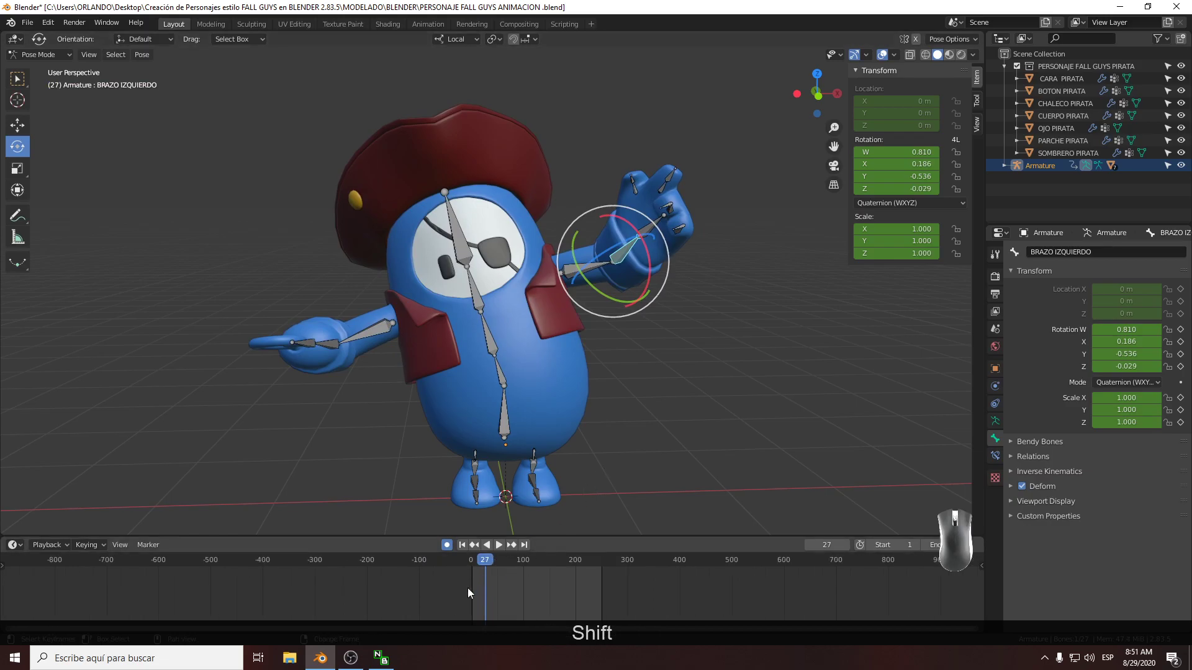
click(635, 420)
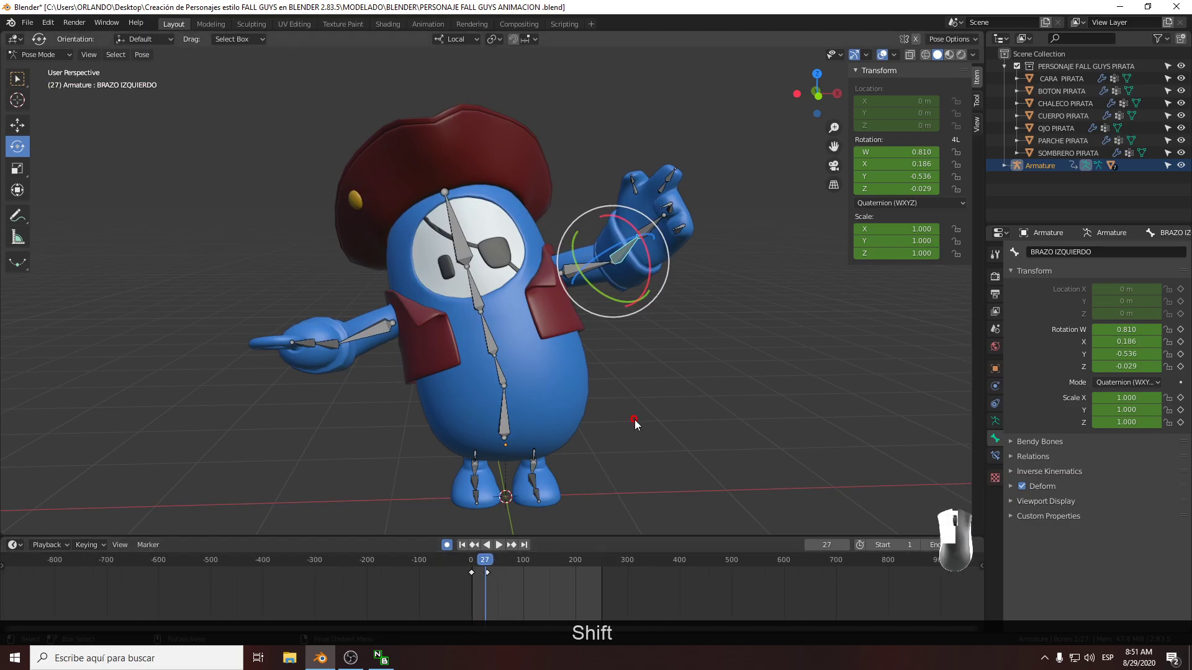
Delete the stray keyframe of the ANTE BRAZO IZQUIERDO bone at frame 29, just before the one at frame 30
middle_drag(634, 420, 605, 374)
click(599, 282)
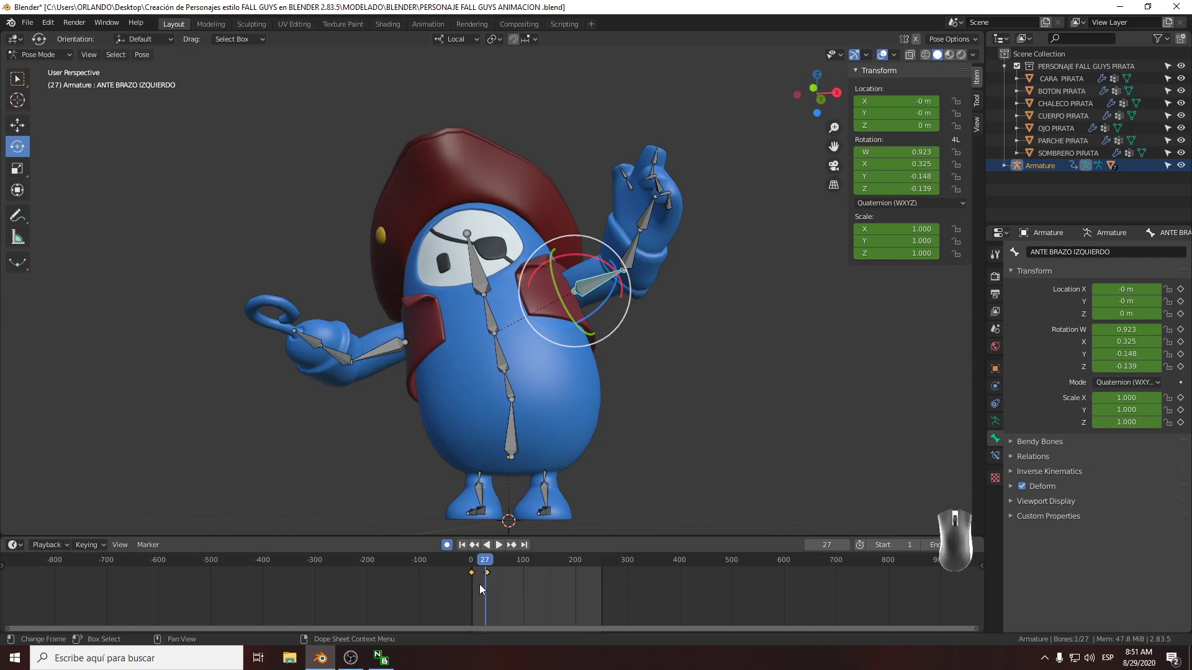
scroll(490, 582, up, 5)
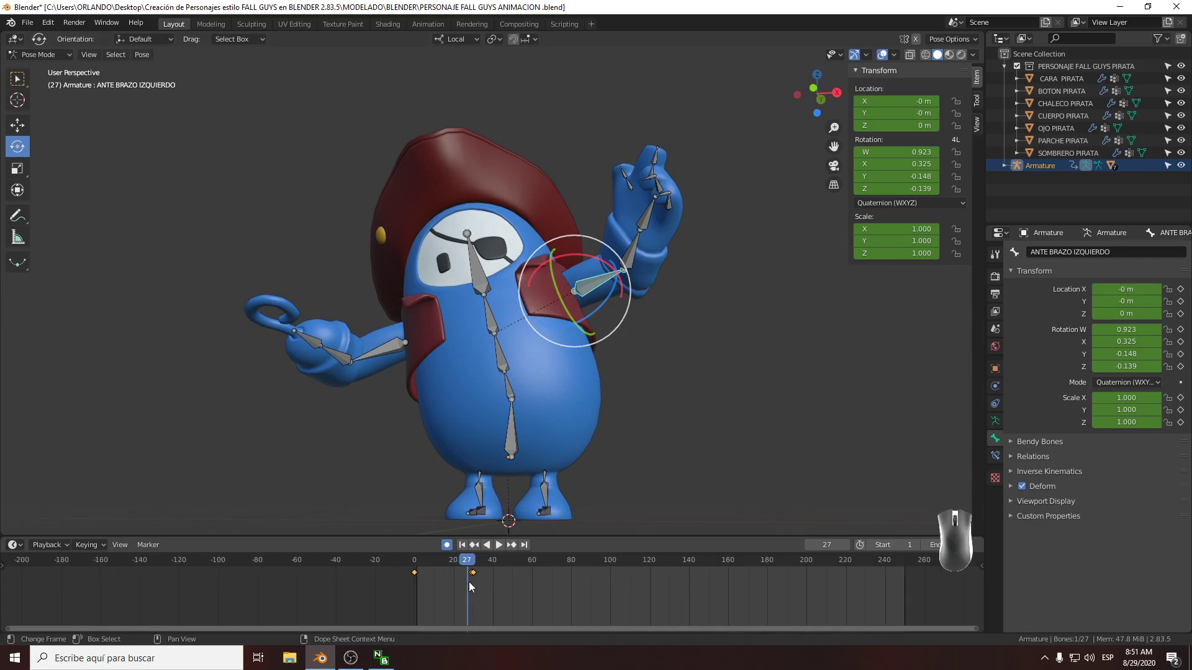
scroll(430, 572, up, 5)
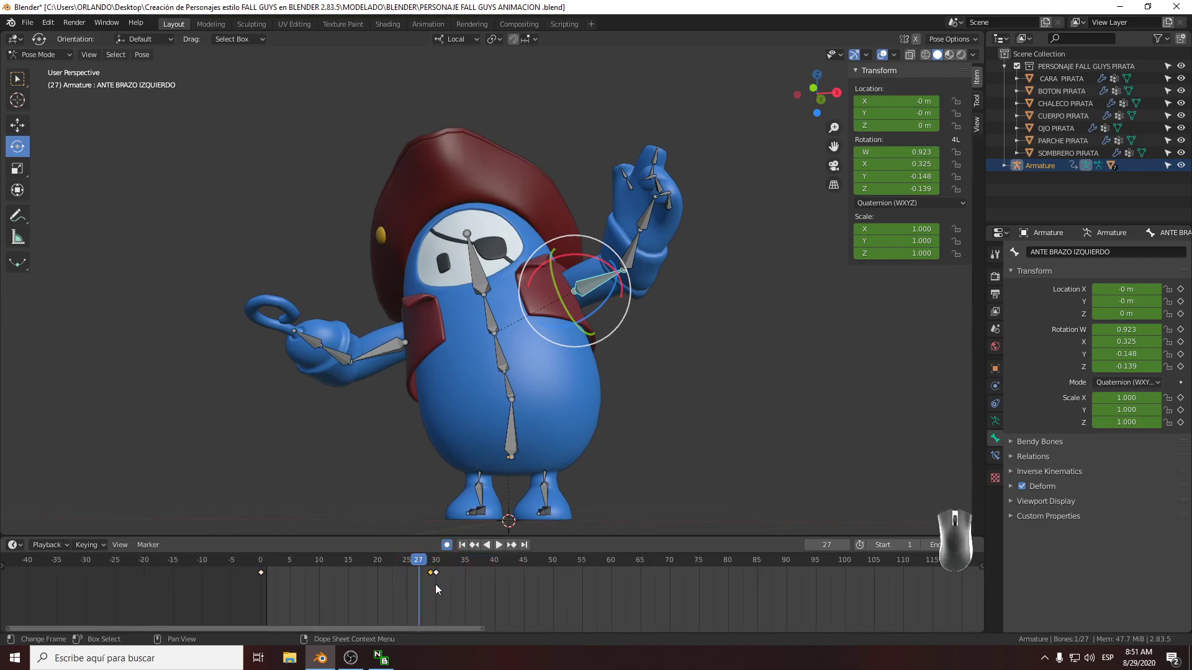
click(432, 574)
key(Delete)
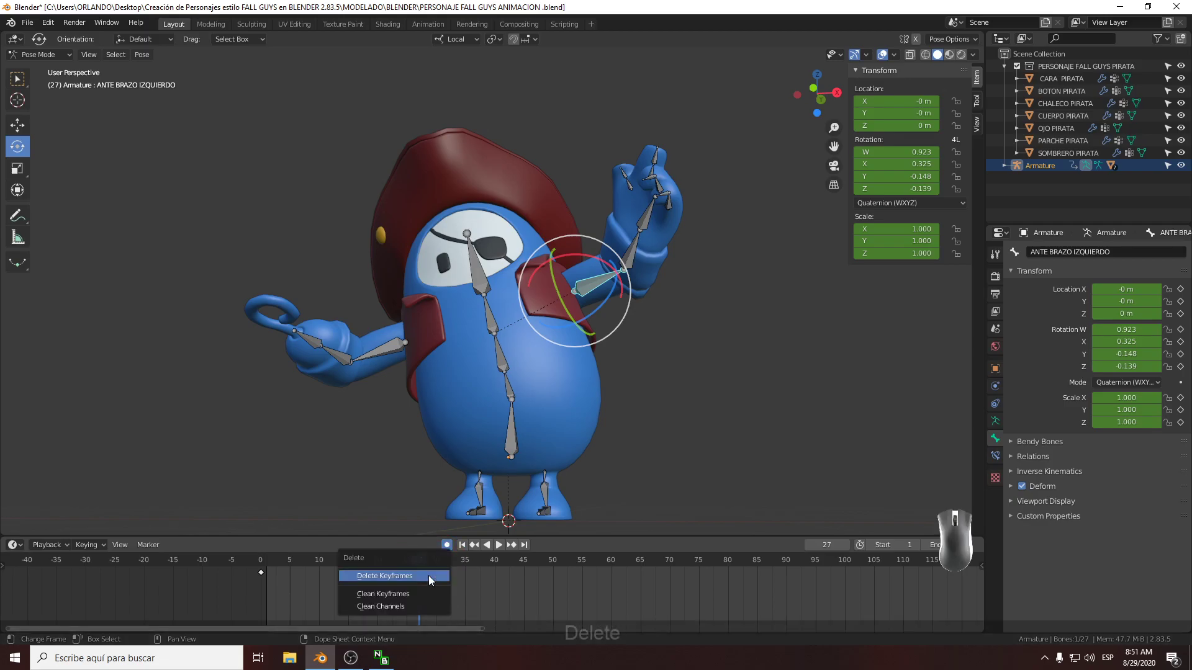
click(430, 577)
Play the animation from frame 0 to check the left arm and save the file
drag(434, 562, 259, 565)
key(space)
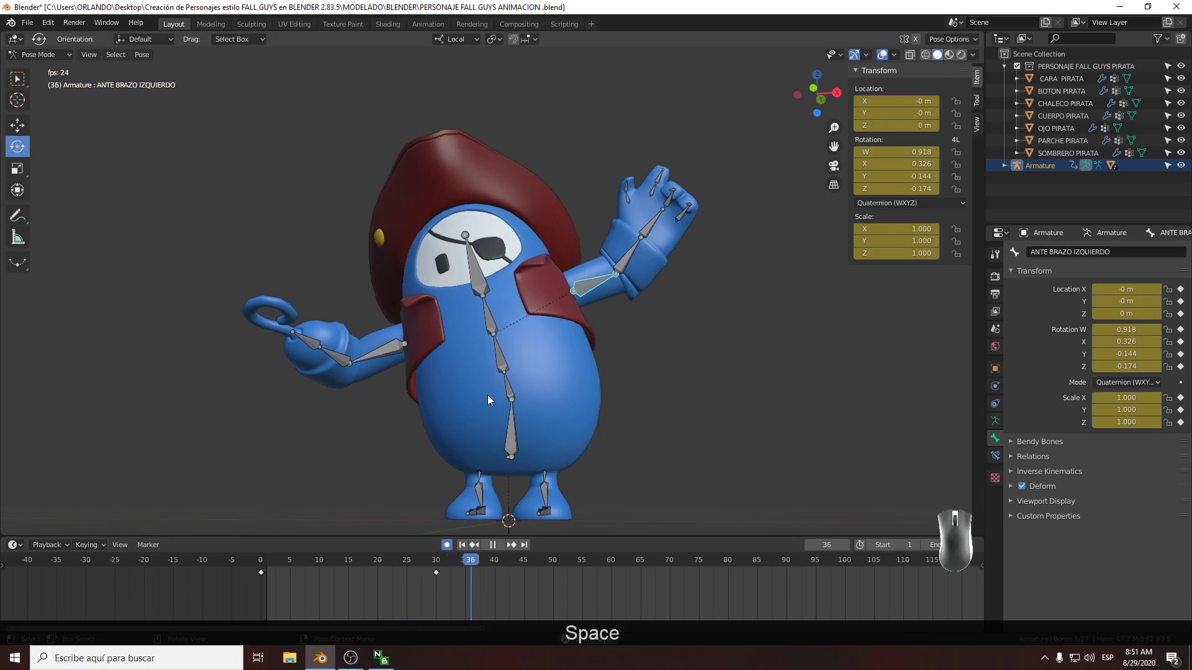
key(space)
middle_drag(599, 334, 582, 397)
key(ctrl+s)
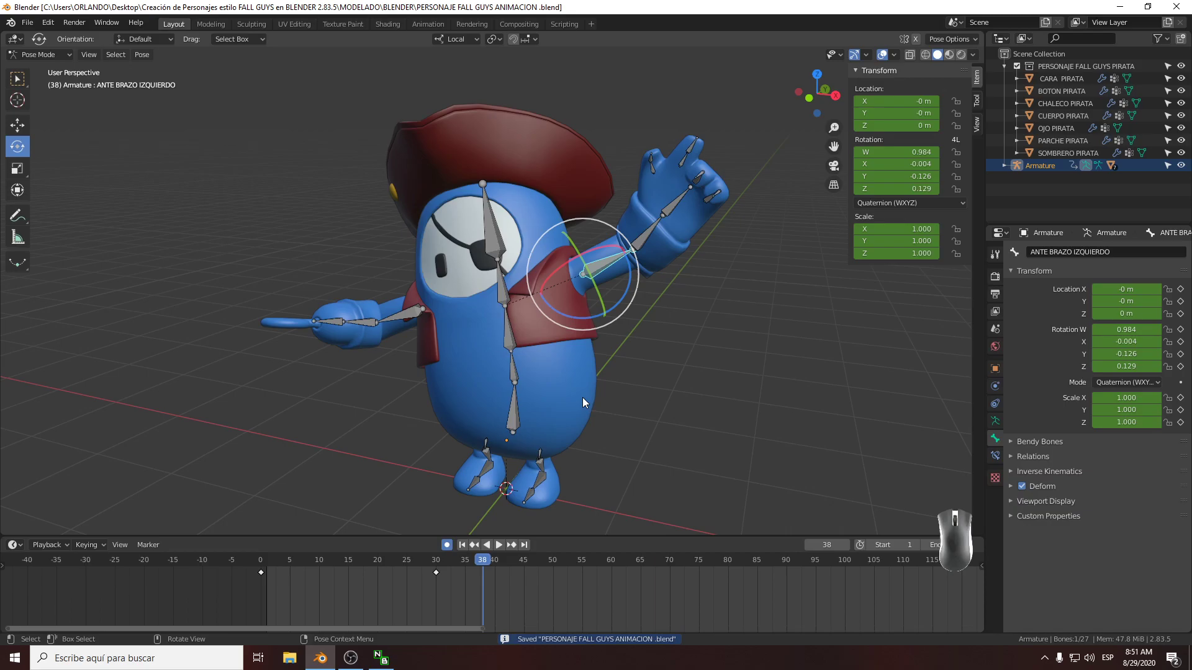
Replay the first 30 frames from the front several times and examine the body lean and arm raise
key(space)
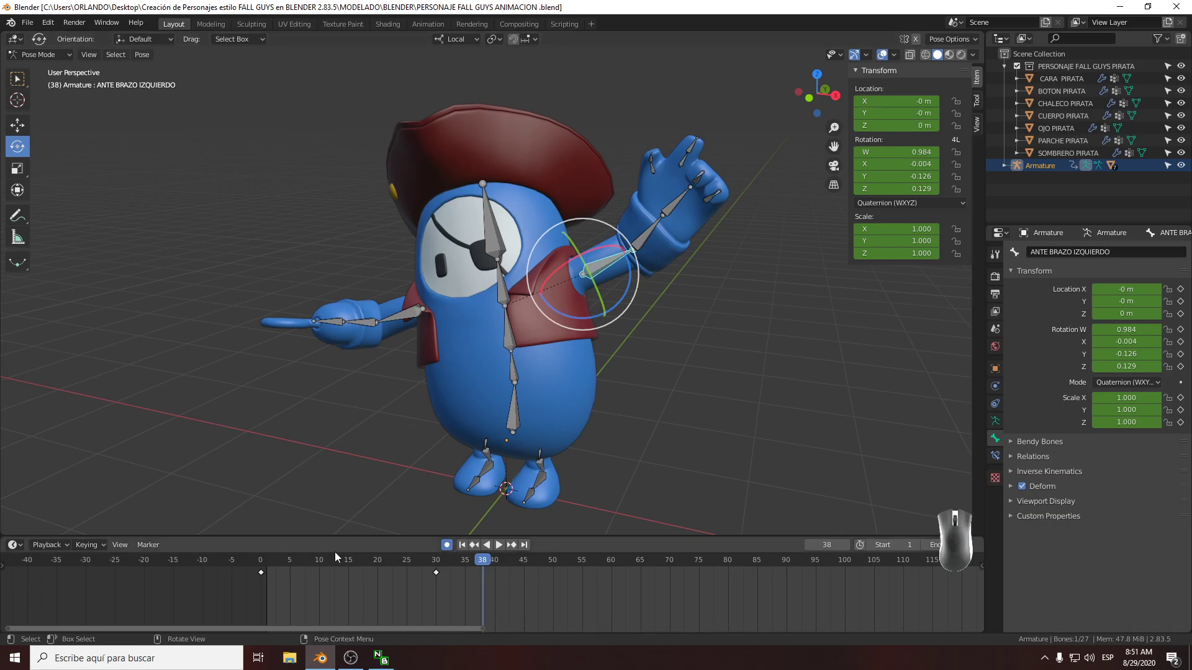
key(Escape)
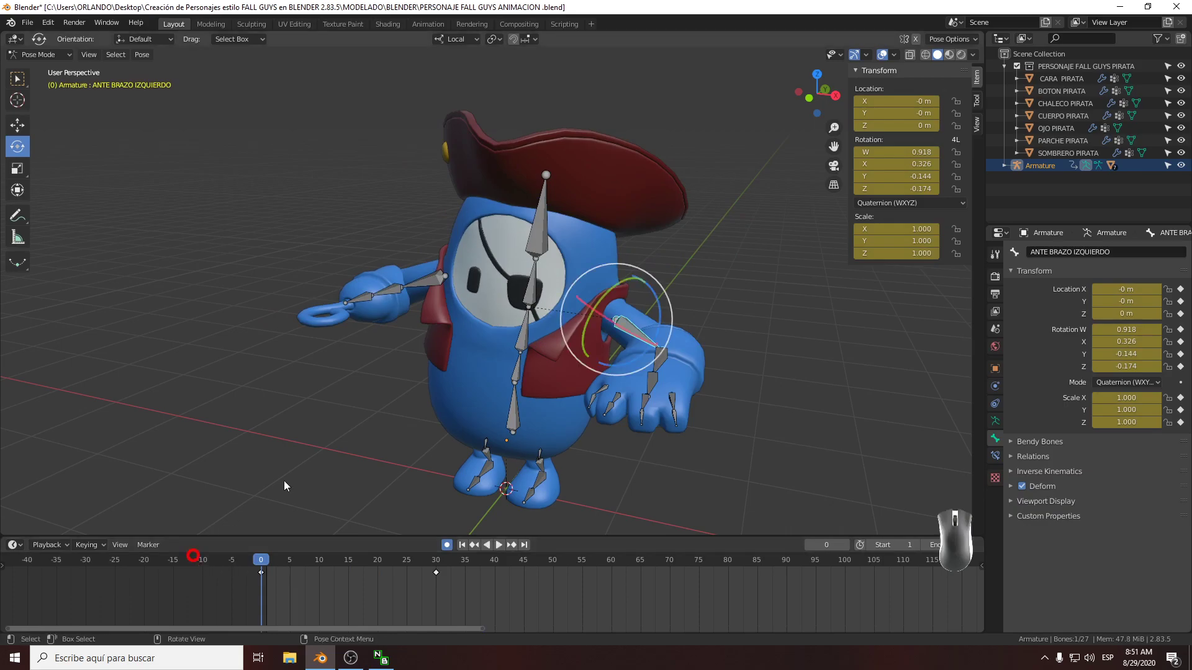
middle_drag(255, 496, 480, 402)
key(space)
key(space)
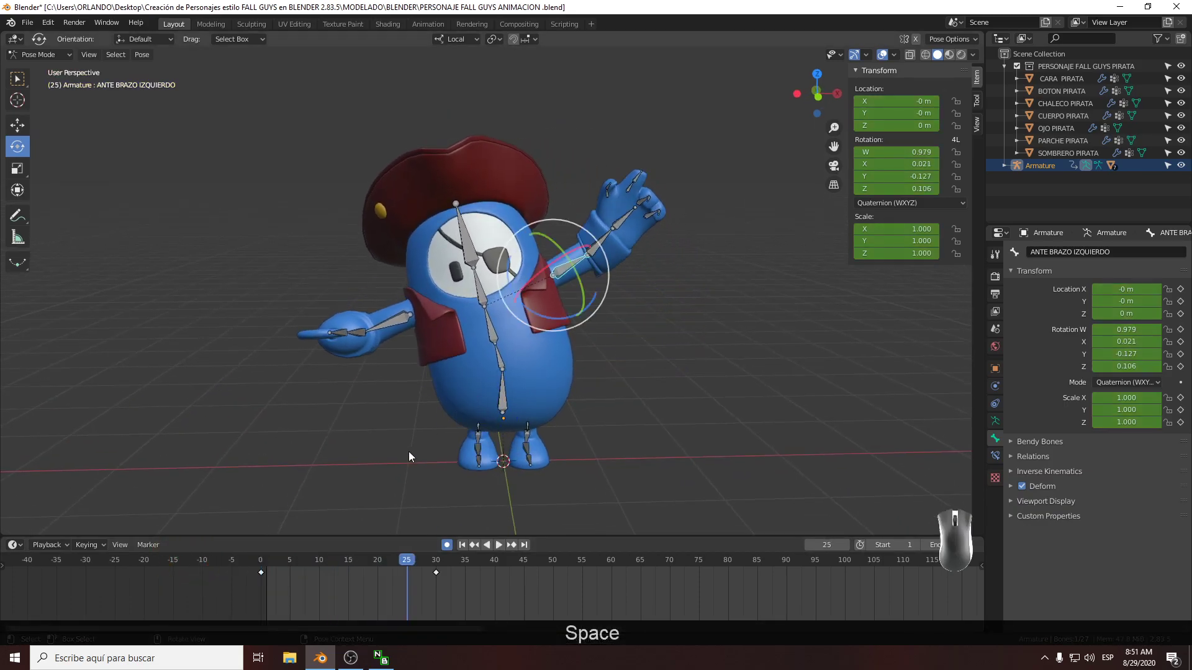
key(space)
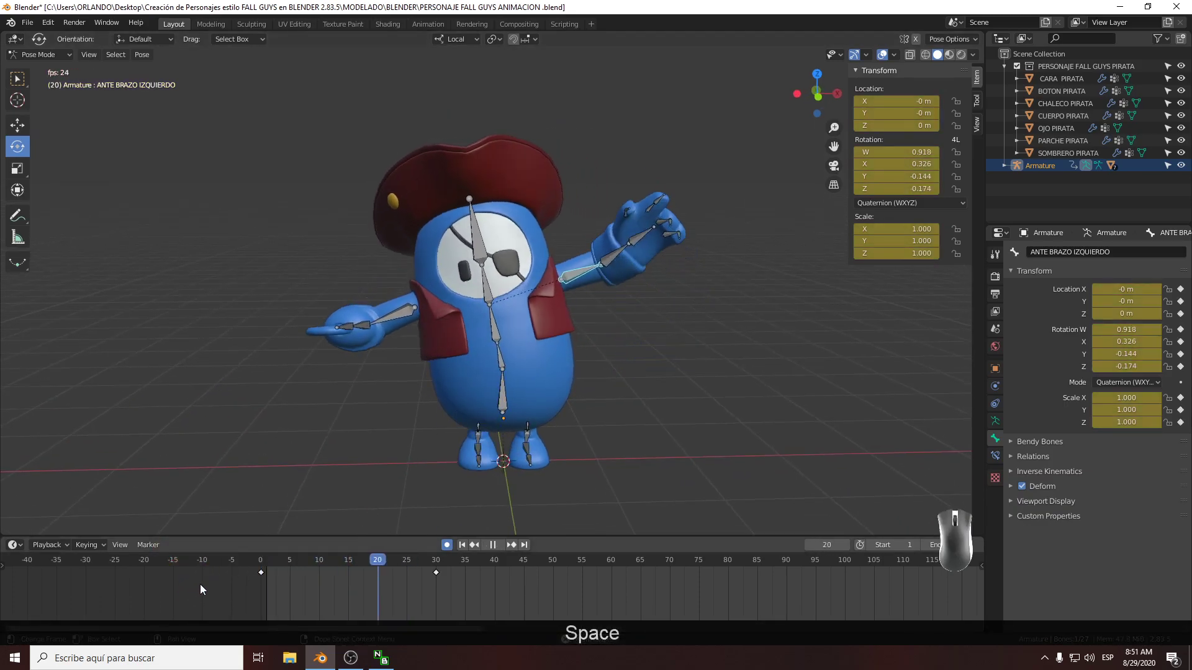
key(space)
key(space)
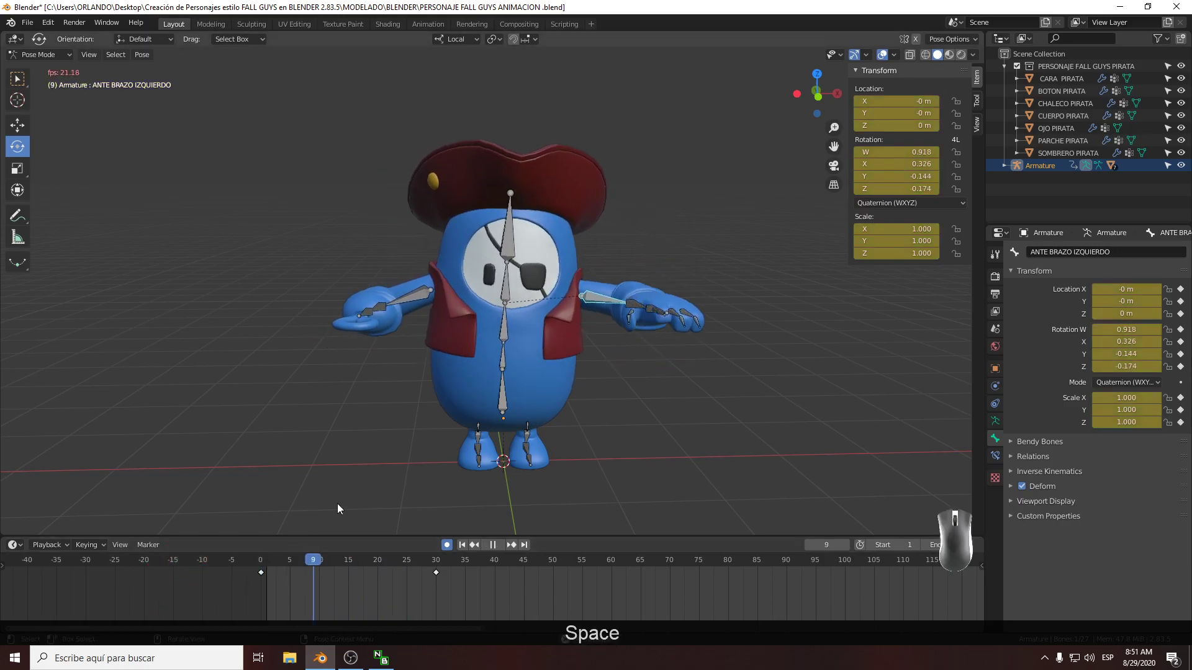
key(space)
At frame 0, select the CADERA hip bone and insert a Rotation keyframe, followed by an All Channels keyframe
drag(413, 553, 216, 572)
middle_drag(454, 443, 529, 432)
shift+middle_drag(529, 432, 425, 373)
scroll(578, 348, up, 3)
shift+middle_drag(486, 393, 493, 344)
click(482, 337)
scroll(482, 337, down, 1)
scroll(493, 344, down, 1)
scroll(493, 345, down, 2)
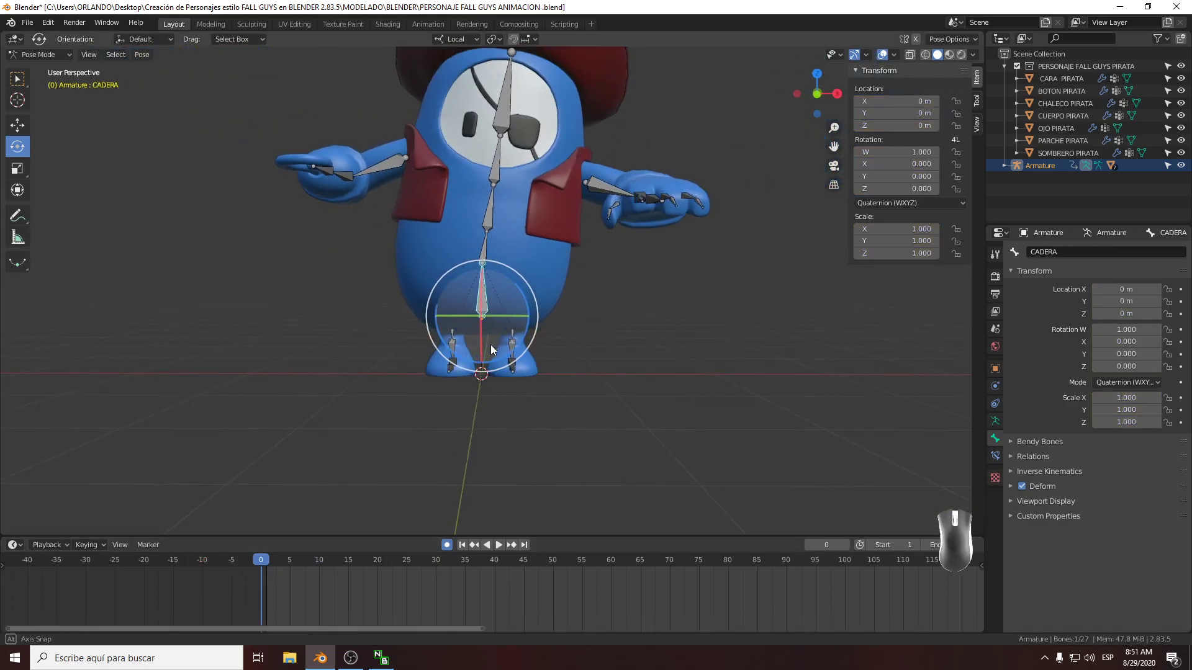
key(i)
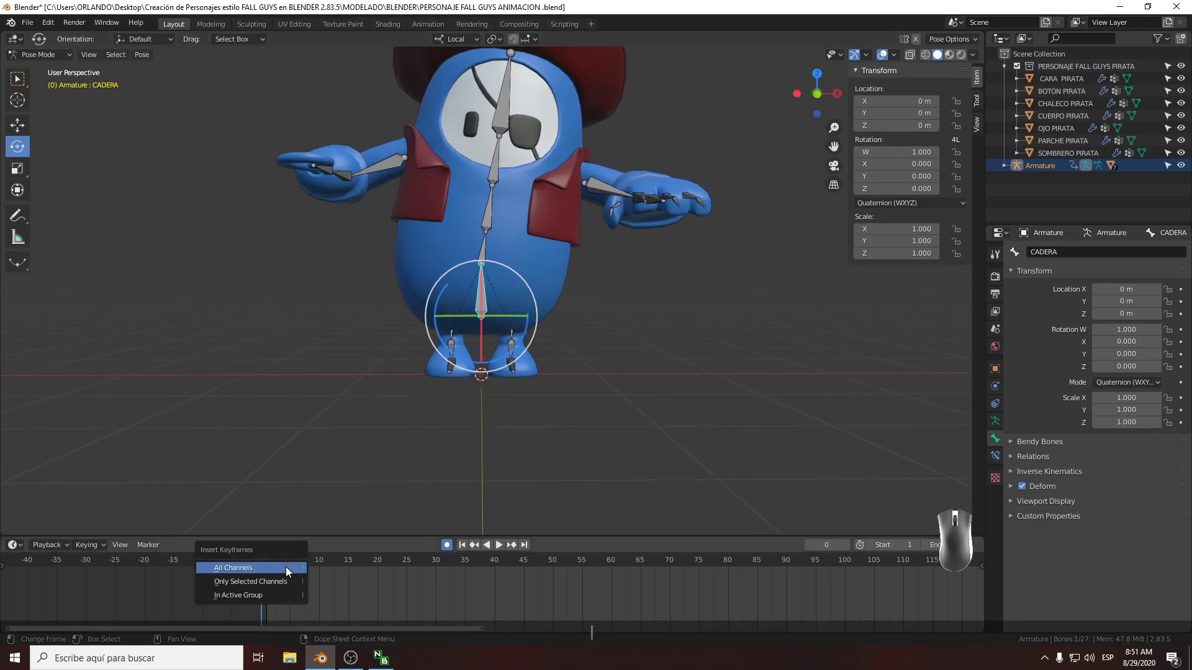
key(i)
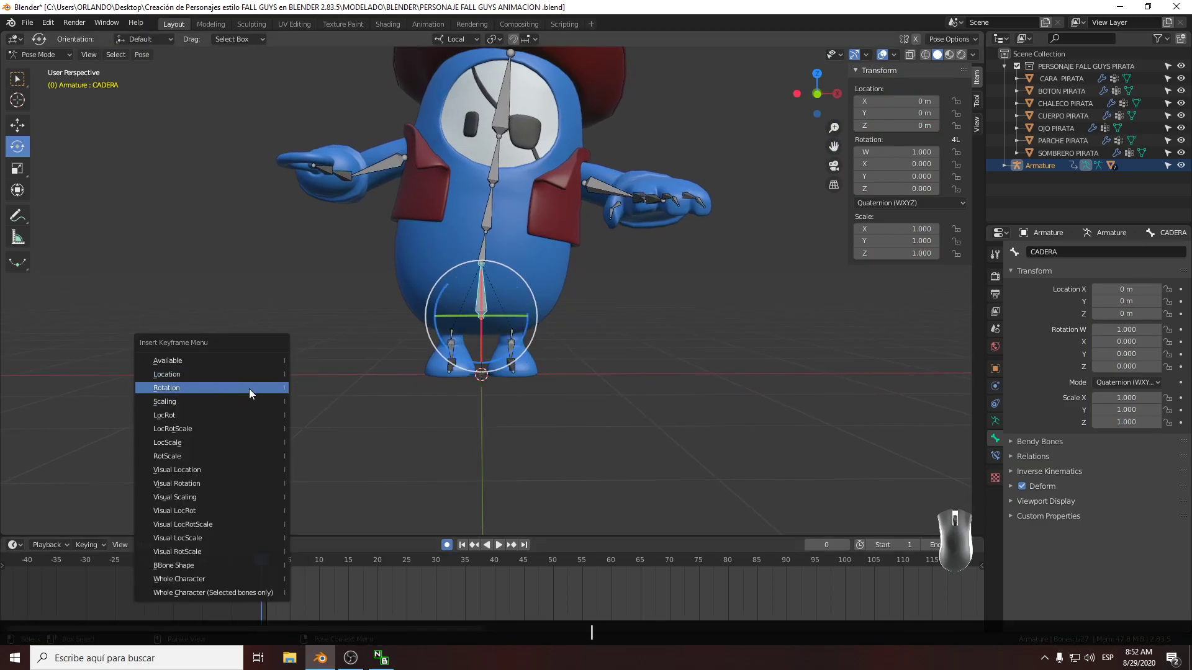
key(i)
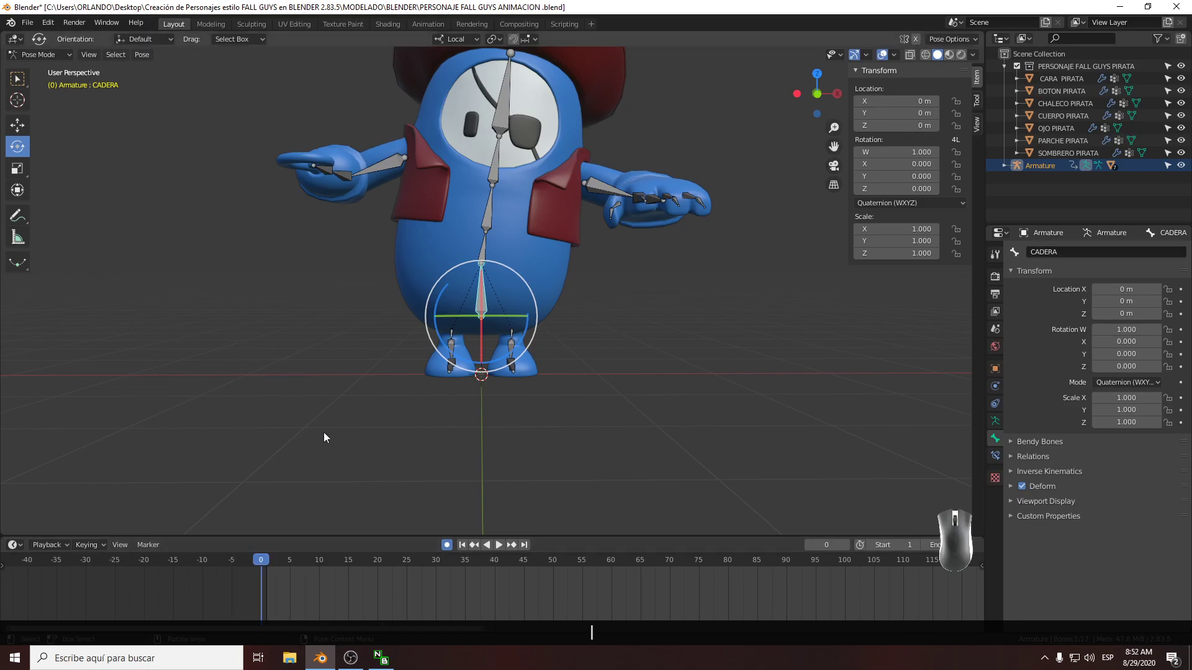
key(i)
click(315, 352)
key(i)
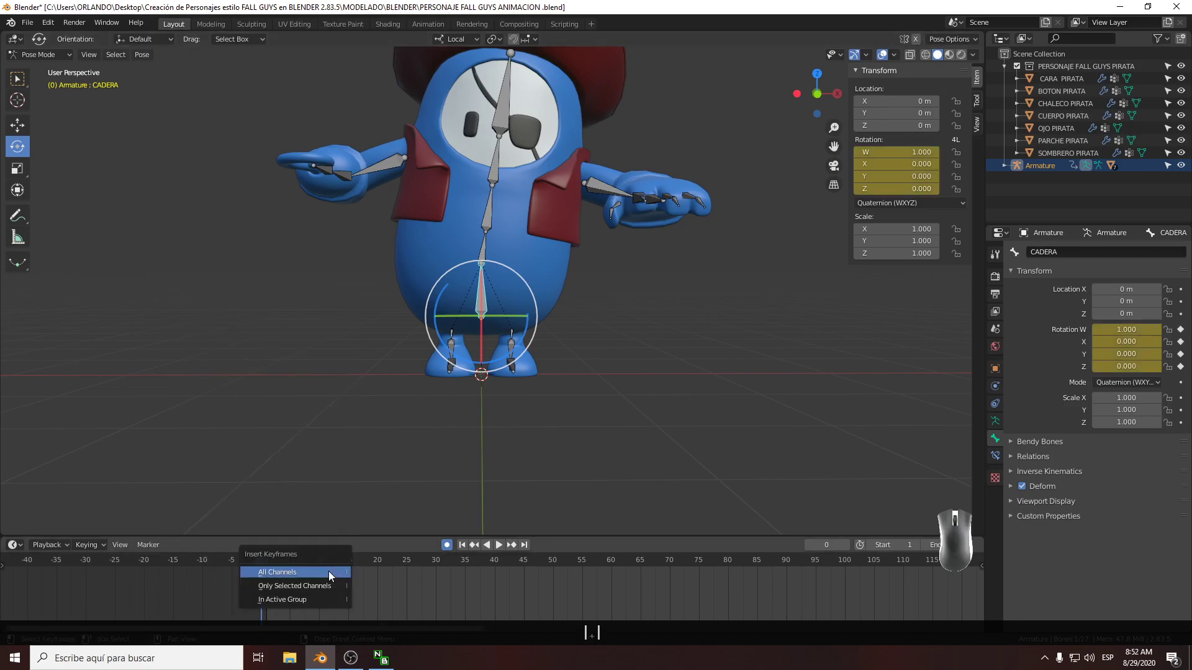
click(310, 573)
At frame 30, move the CADERA bone up to about 0.104 m along its local Y, and undo the accidental keyframe shift
drag(266, 572, 434, 579)
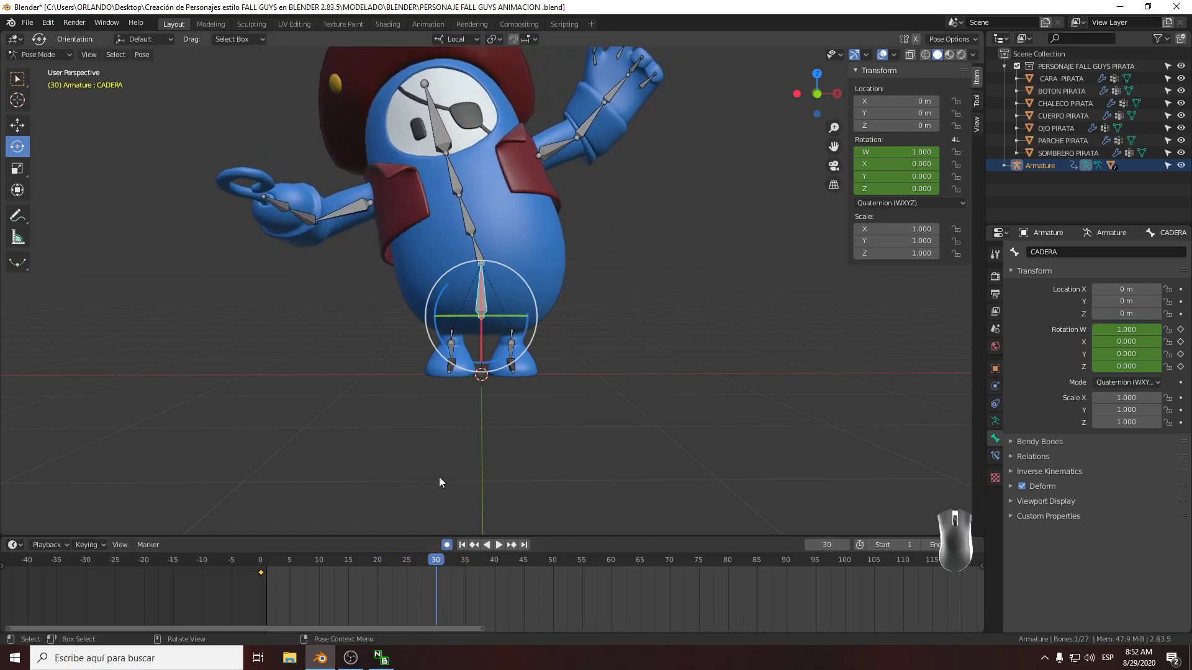
click(18, 126)
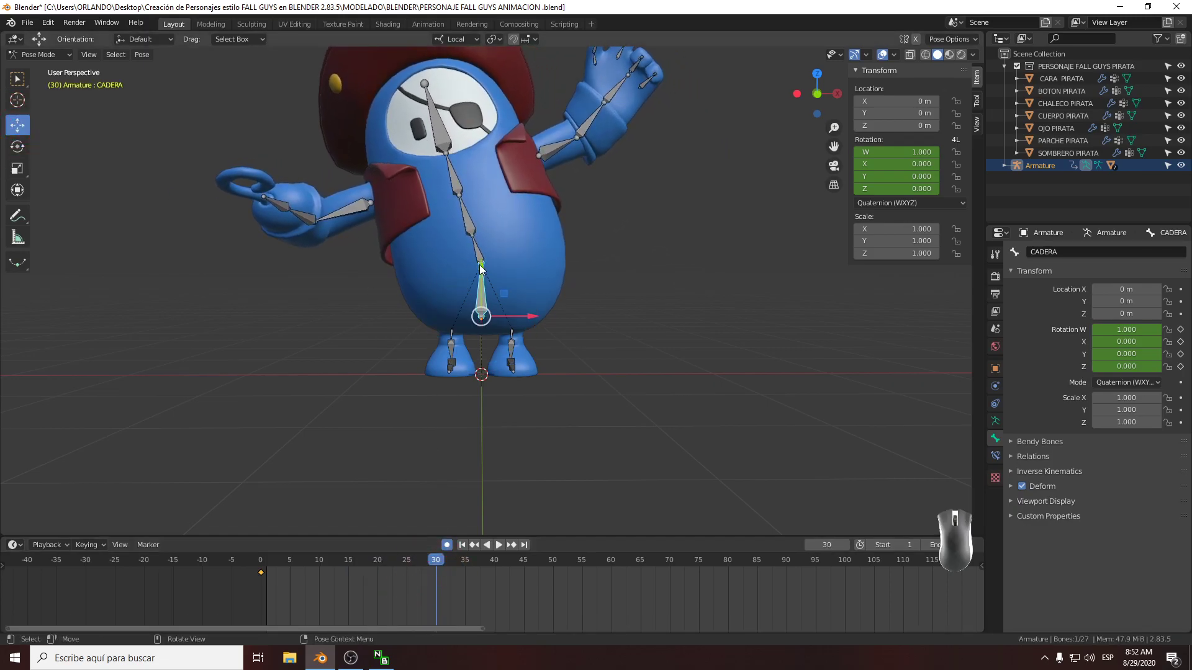
drag(483, 268, 486, 252)
mouse_move(436, 575)
mouse_down()
mouse_move(251, 582)
mouse_move(433, 563)
mouse_up()
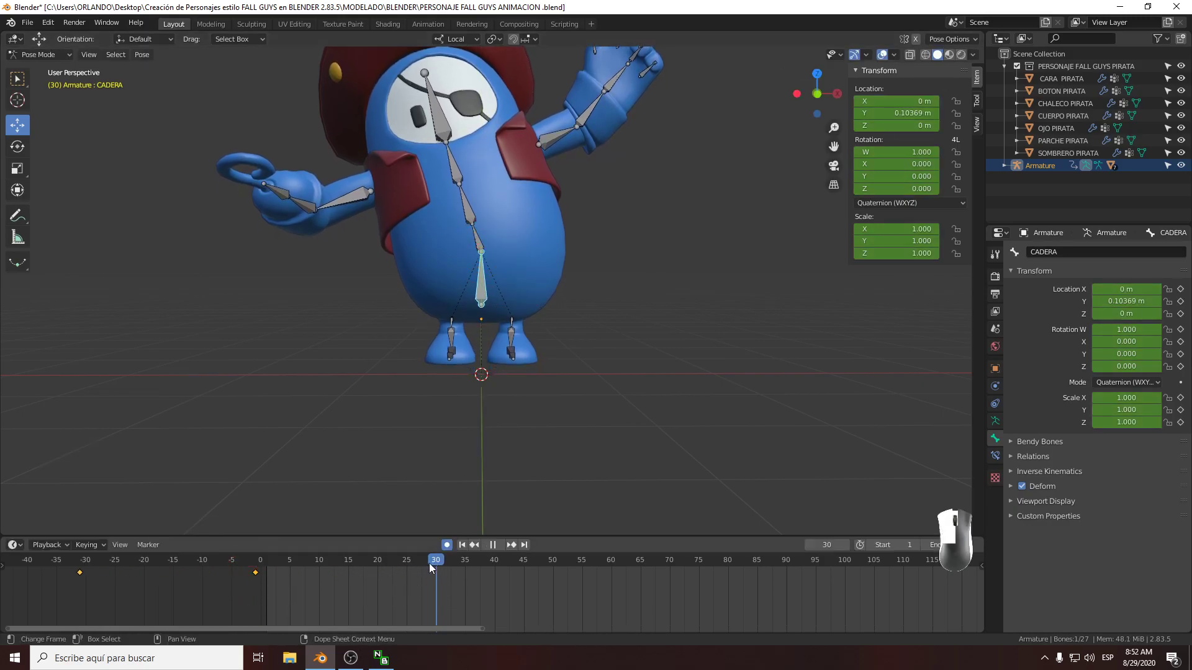
key(ctrl+z)
key(ctrl+z)
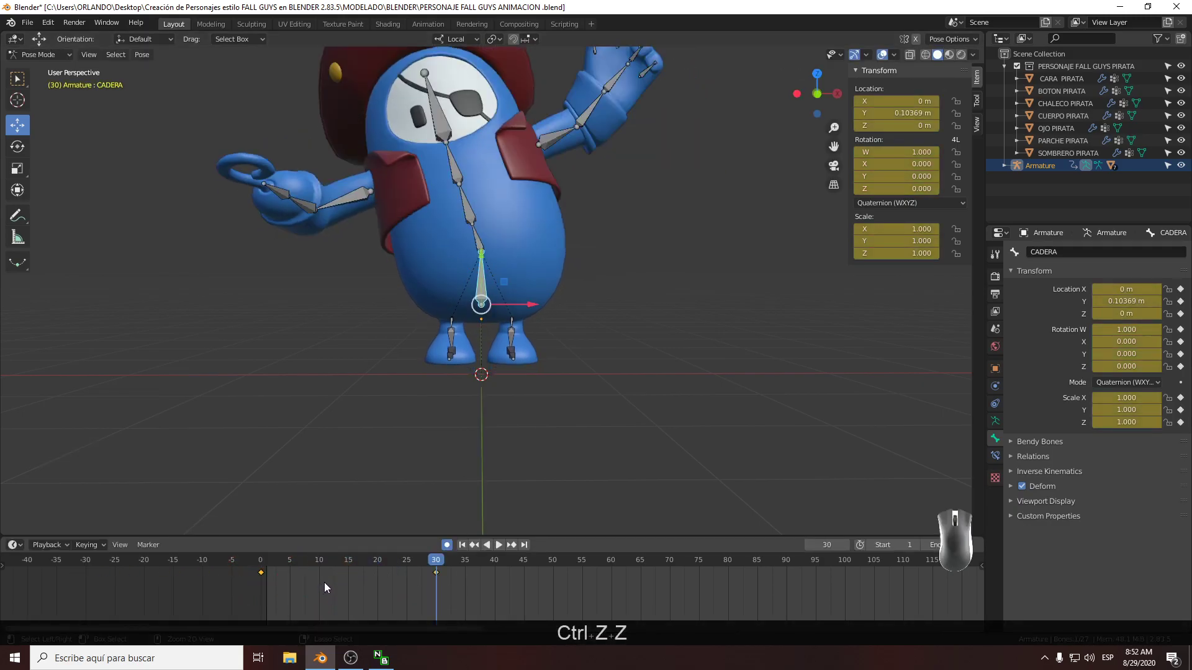
Insert an All Channels keyframe for the CADERA bone at frame 0 and scrub the timeline to frame 30
key(space)
drag(392, 578, 210, 581)
key(i)
click(329, 573)
drag(273, 562, 434, 577)
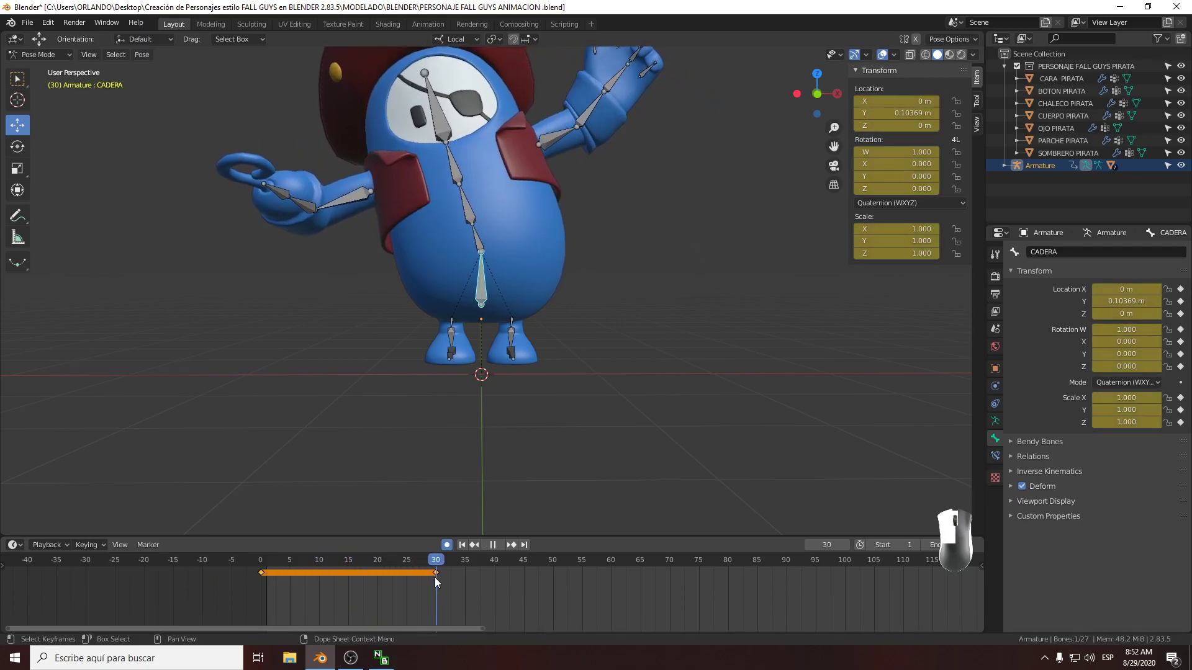
At frame 0, lower the CADERA bone along its local Y to about -0.022 m and play the motion
middle_drag(473, 427, 468, 435)
drag(434, 564, 199, 580)
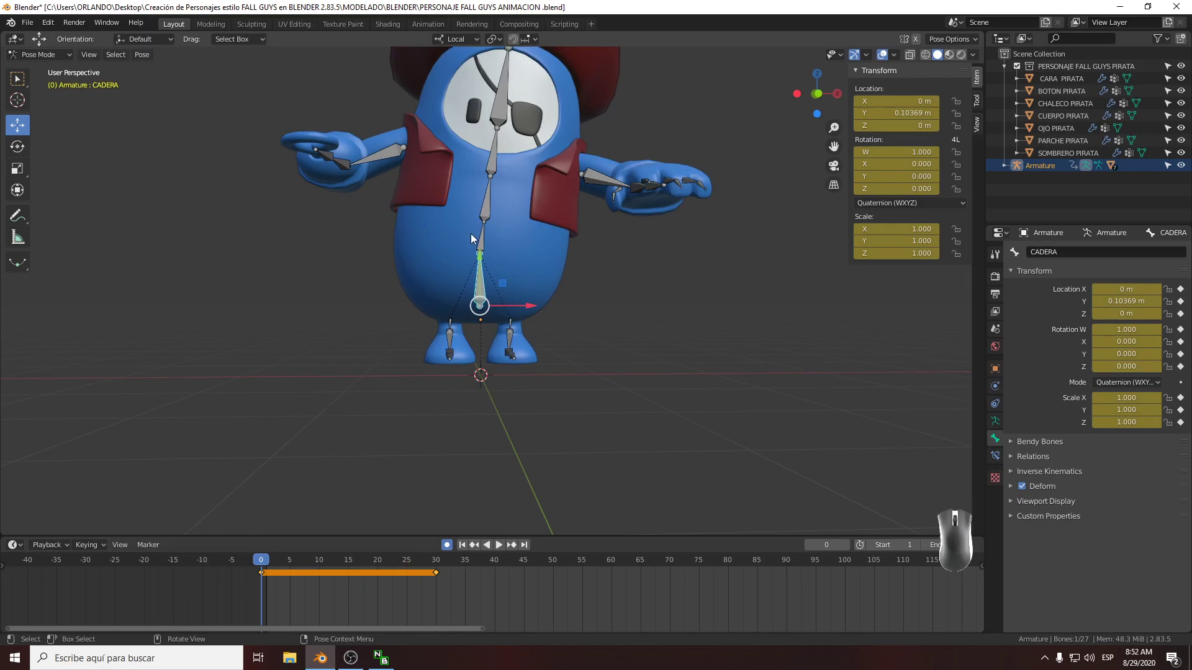
drag(481, 257, 479, 276)
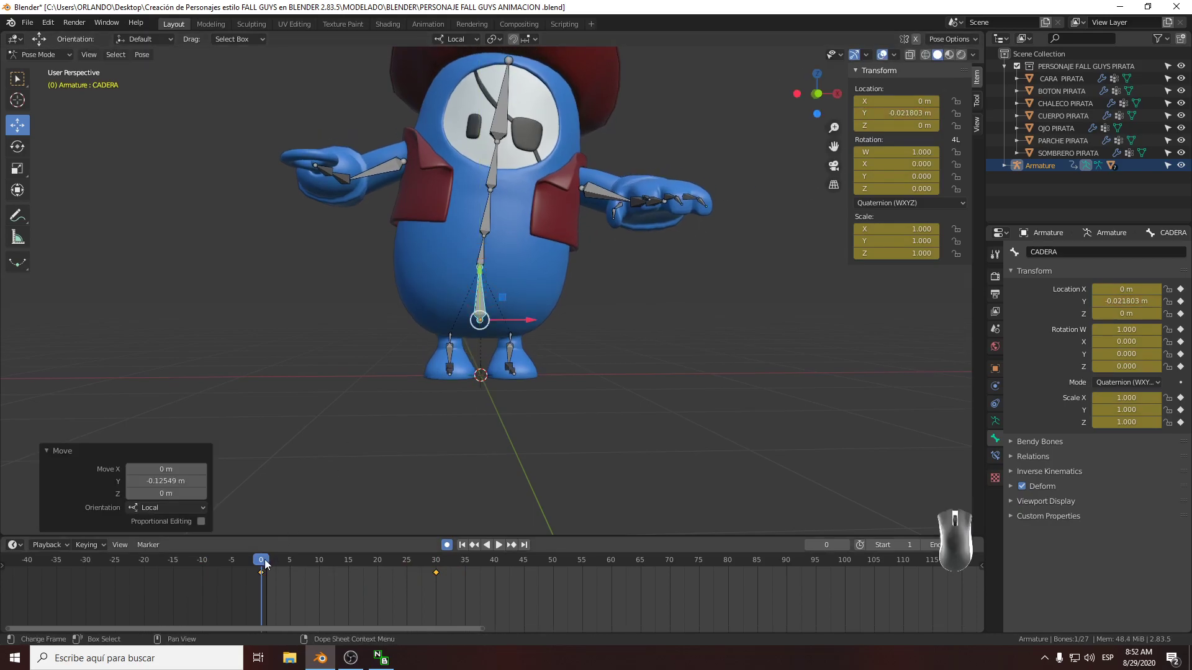
click(311, 569)
drag(311, 568, 194, 575)
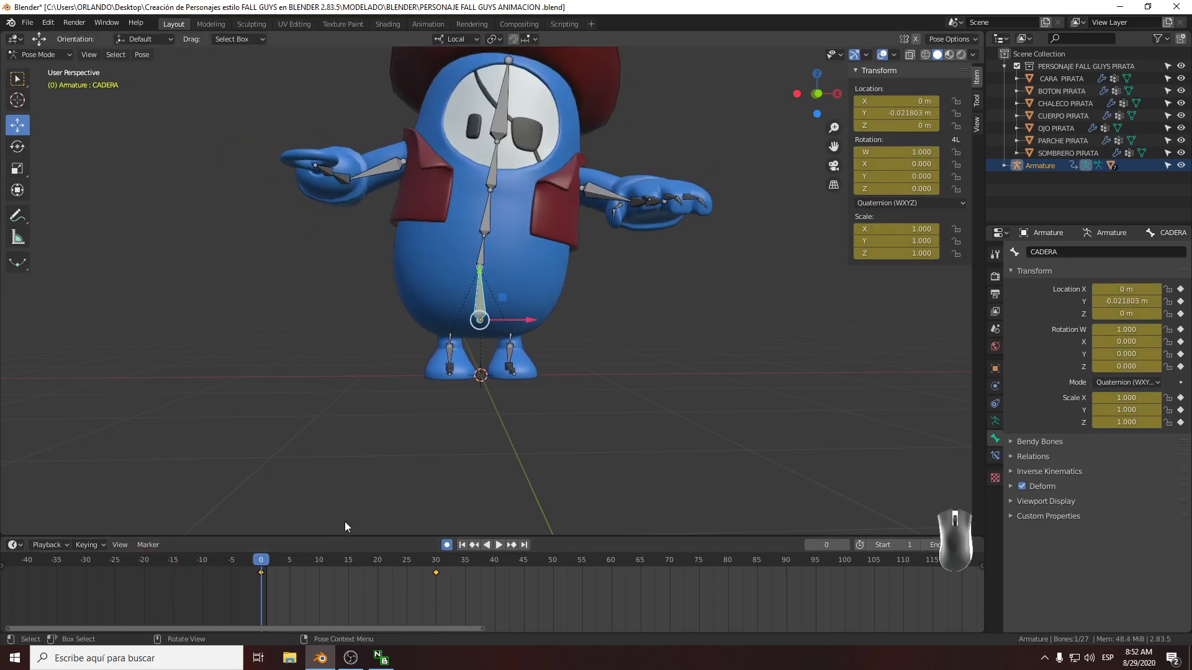
scroll(341, 524, down, 1)
key(space)
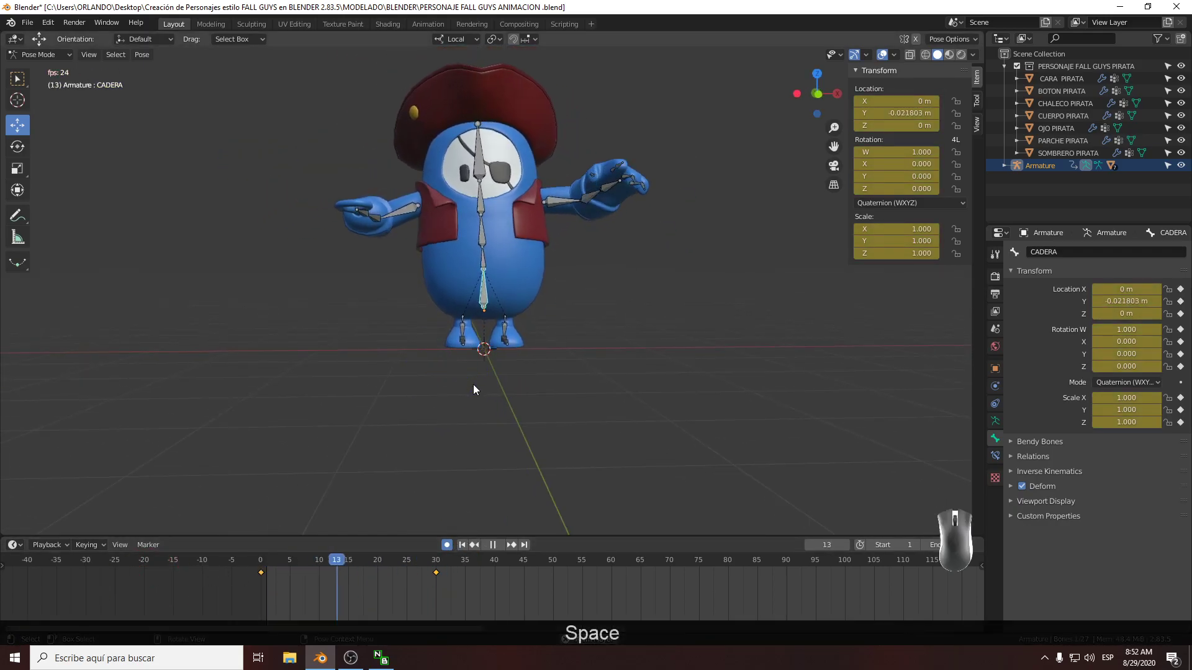
At frame 30, raise the CADERA bone along its local Y to about 1.71 m above its rest position
drag(415, 565, 434, 582)
key(space)
key(g)
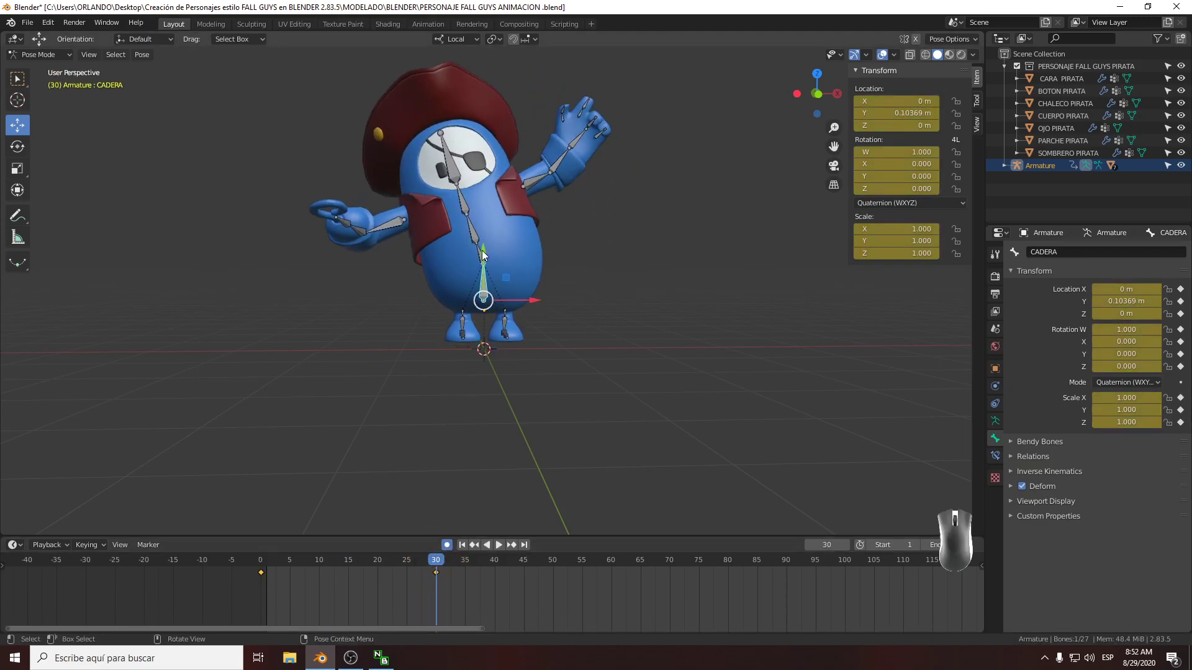
click(481, 192)
middle_drag(480, 192, 486, 311)
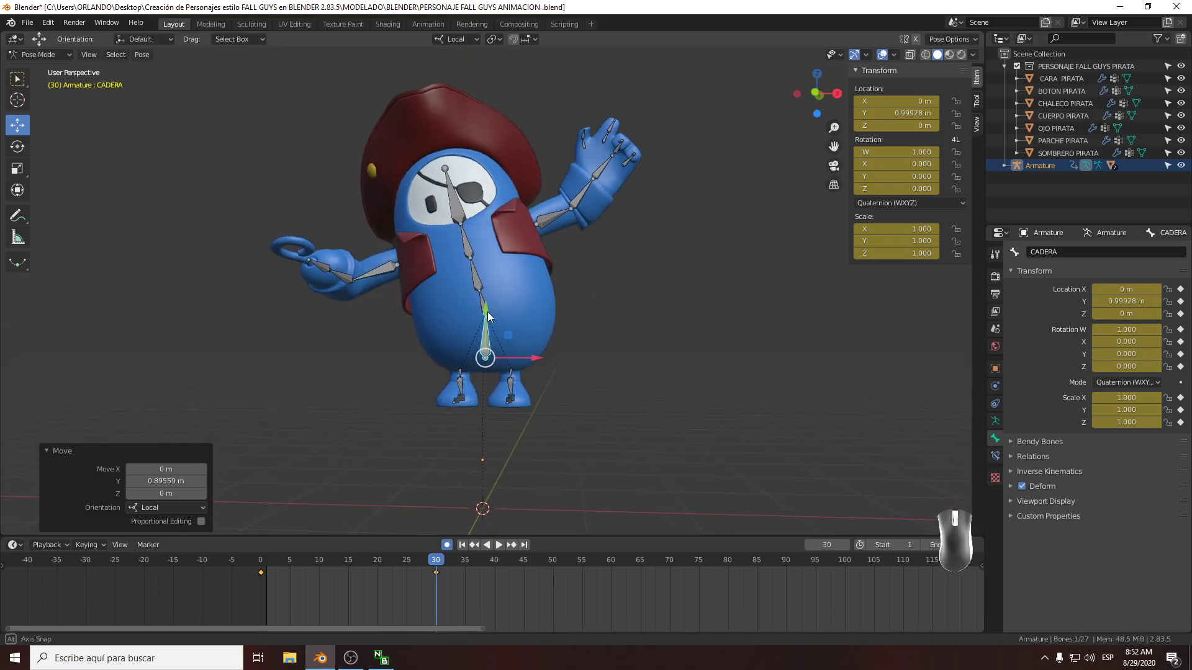
drag(486, 303, 489, 236)
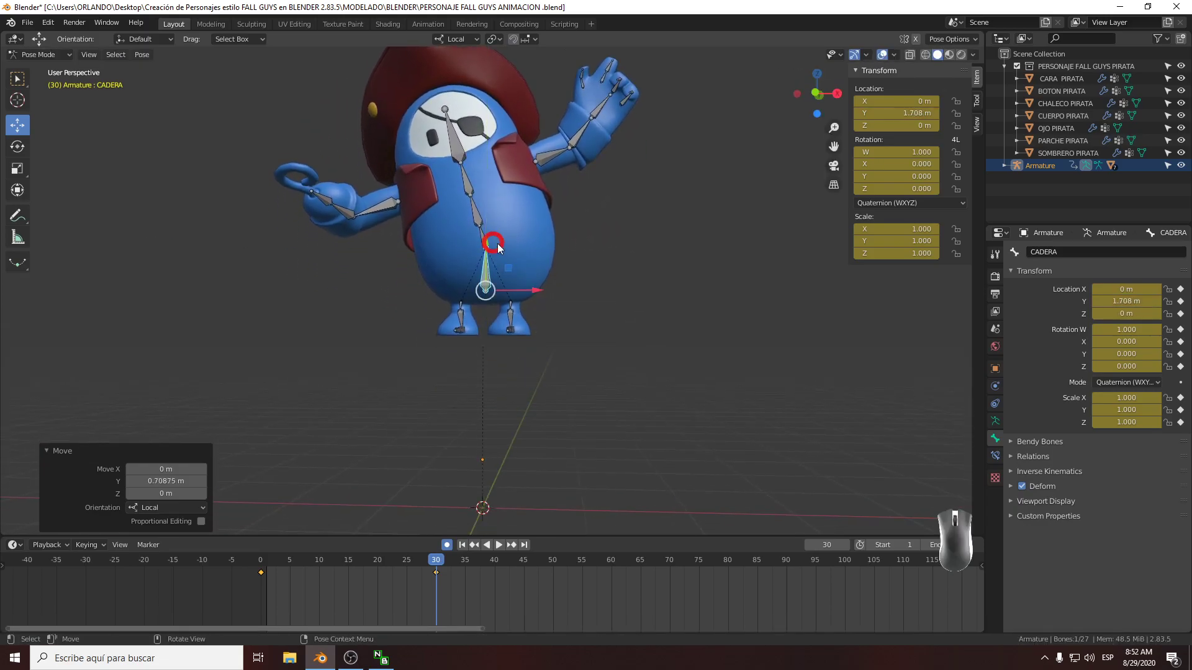
Return the timeline to frame 0 and play the jump to review its new height
middle_drag(499, 273, 509, 274)
scroll(511, 288, down, 2)
drag(422, 574, 229, 590)
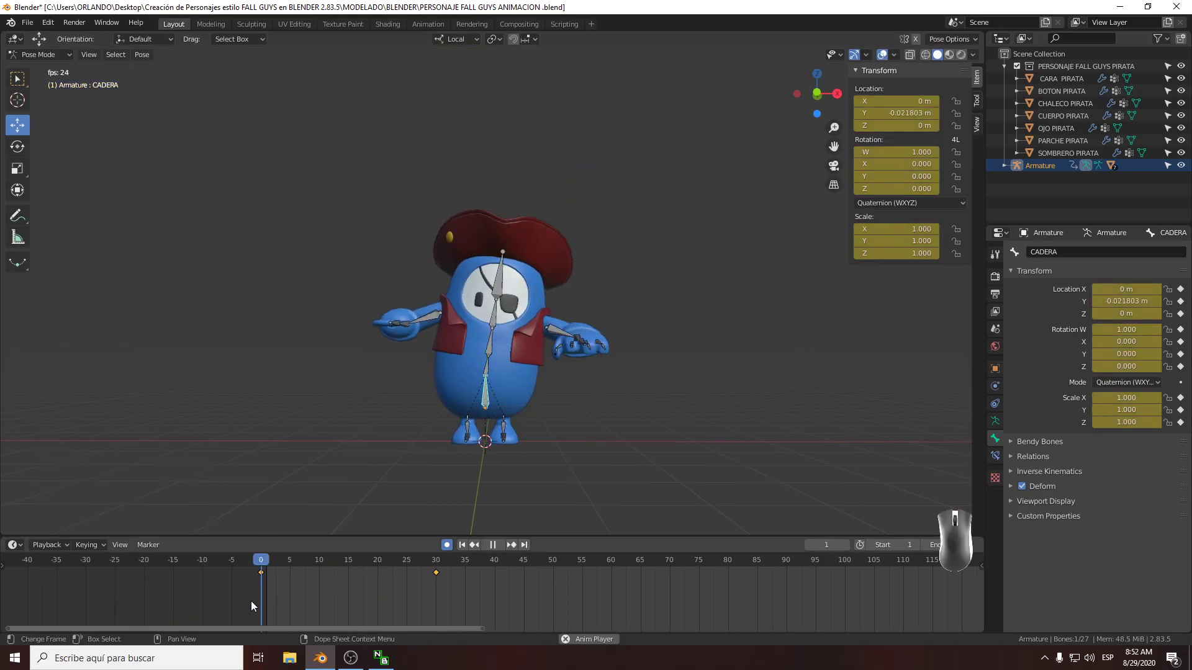
key(space)
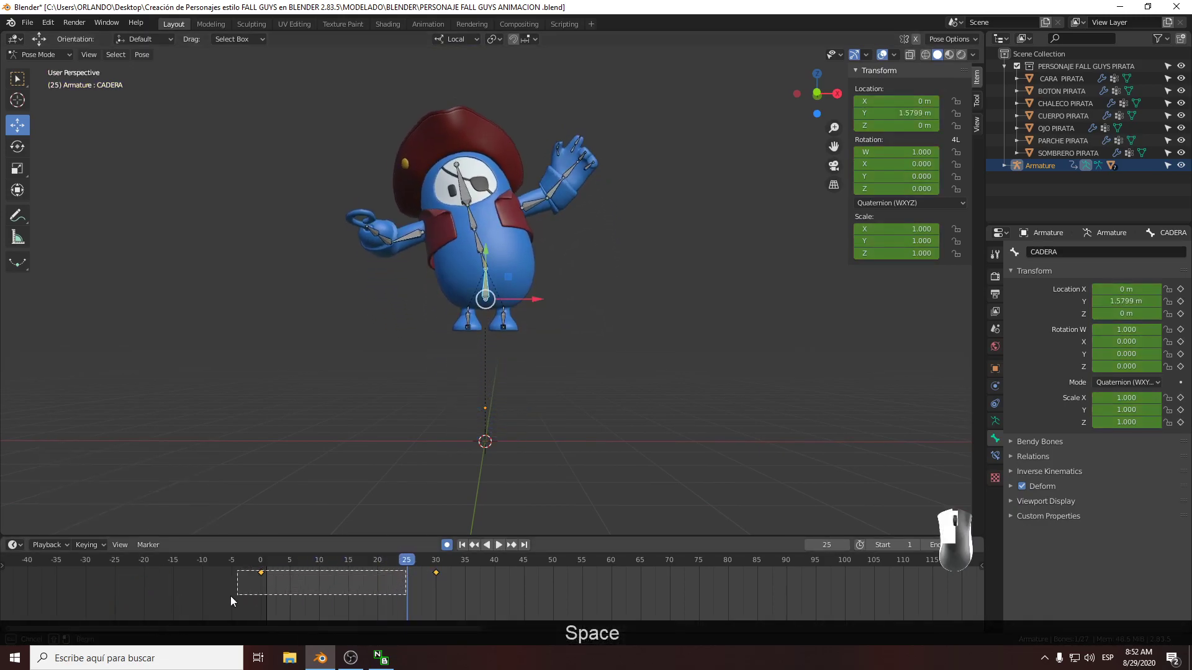
click(117, 588)
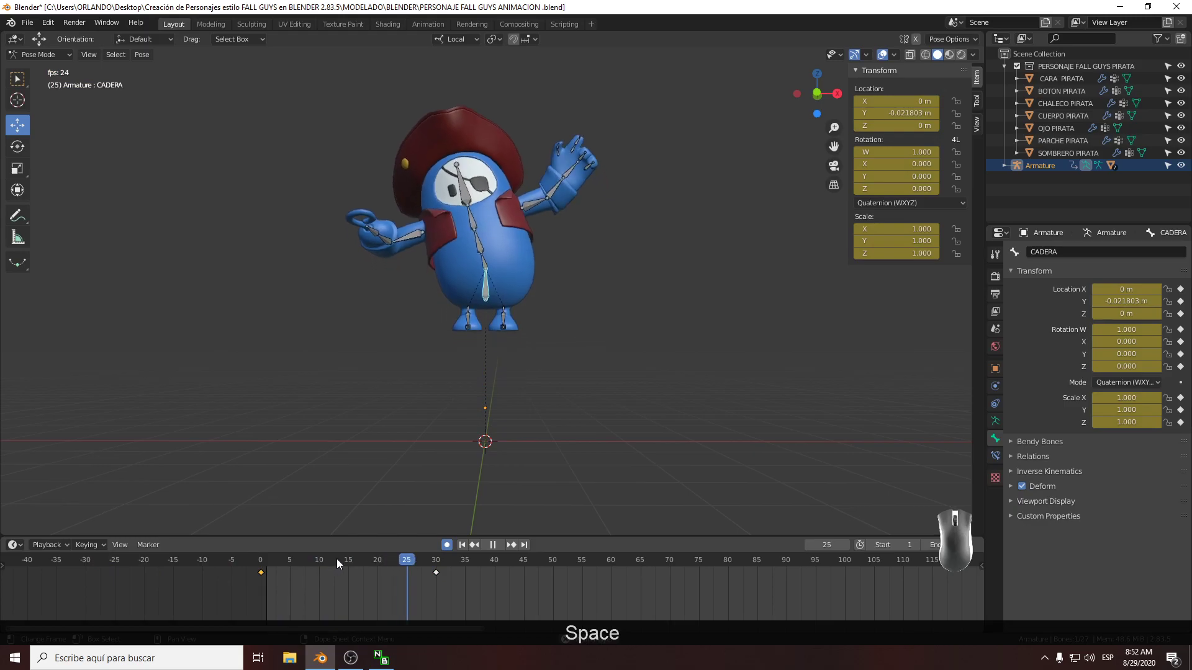
key(space)
Select the left lower leg bone PIERNA IZQUIERDA.001, go to frame 0 and switch to the Rotate tool
drag(413, 566, 438, 556)
middle_drag(519, 308, 539, 344)
scroll(511, 314, up, 4)
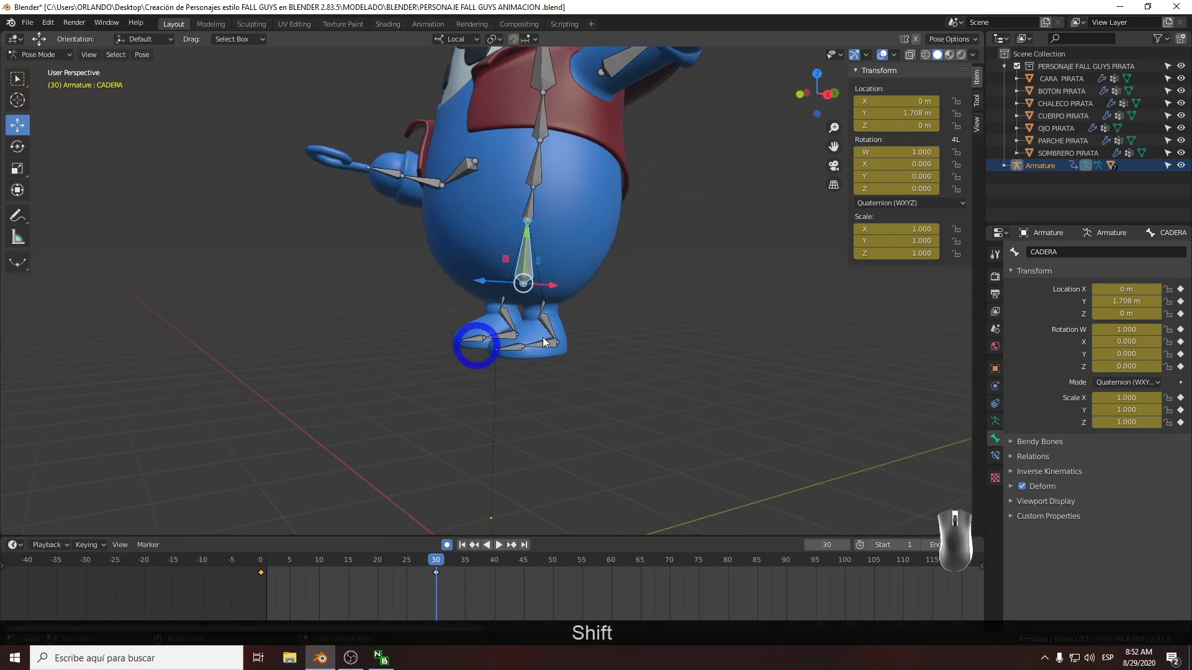
click(540, 341)
drag(434, 557, 242, 580)
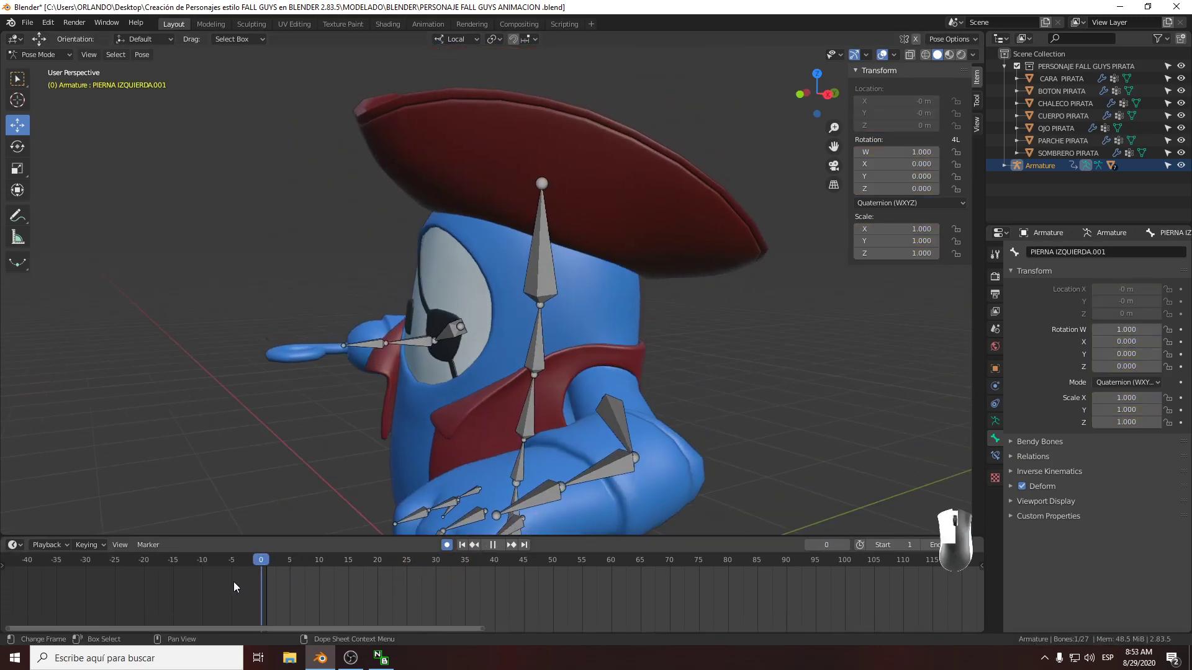
middle_drag(404, 412, 405, 330)
scroll(528, 323, up, 3)
scroll(527, 295, up, 1)
click(22, 148)
Insert Rotation keyframes at frame 0 for the PIERNA IZQUIERDA.001 and PIERNA DERECHA.001 bones
middle_drag(453, 279, 415, 281)
drag(516, 245, 542, 316)
key(ctrl+z)
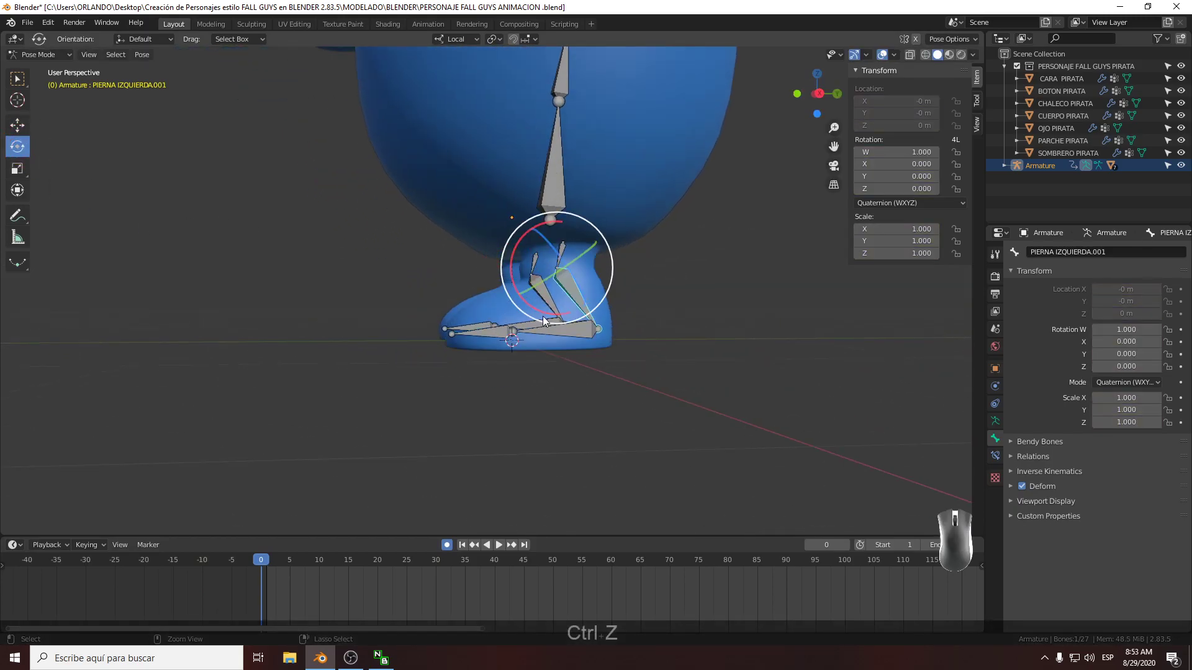
key(i)
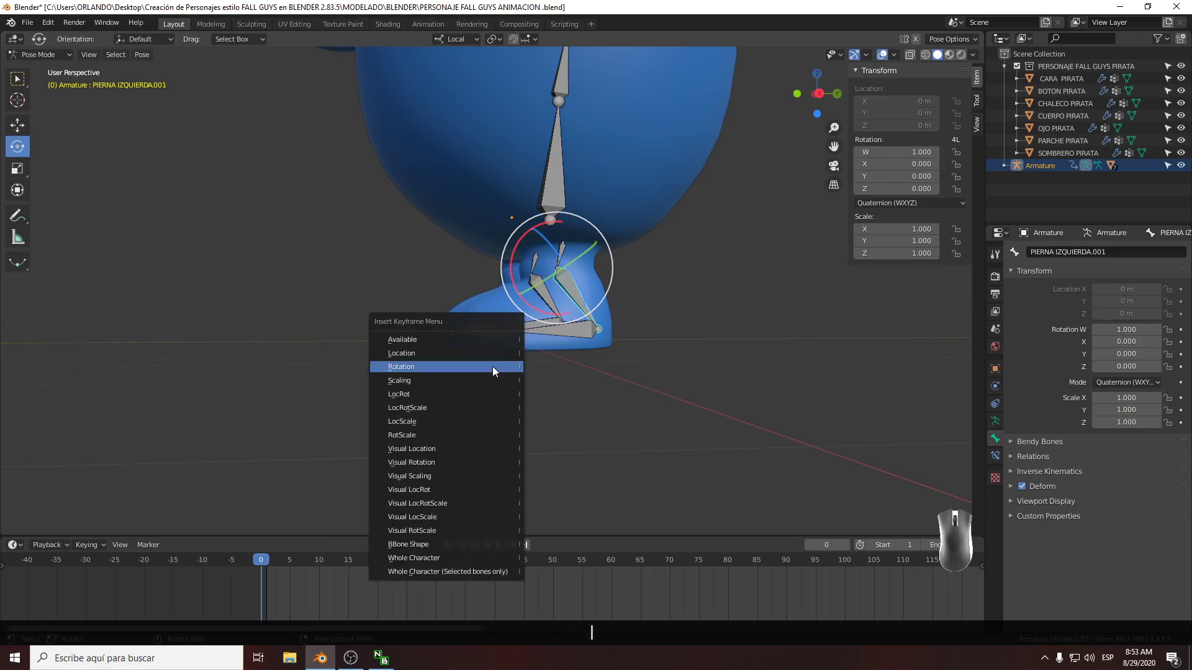
click(493, 367)
middle_drag(448, 350, 524, 355)
click(408, 281)
key(i)
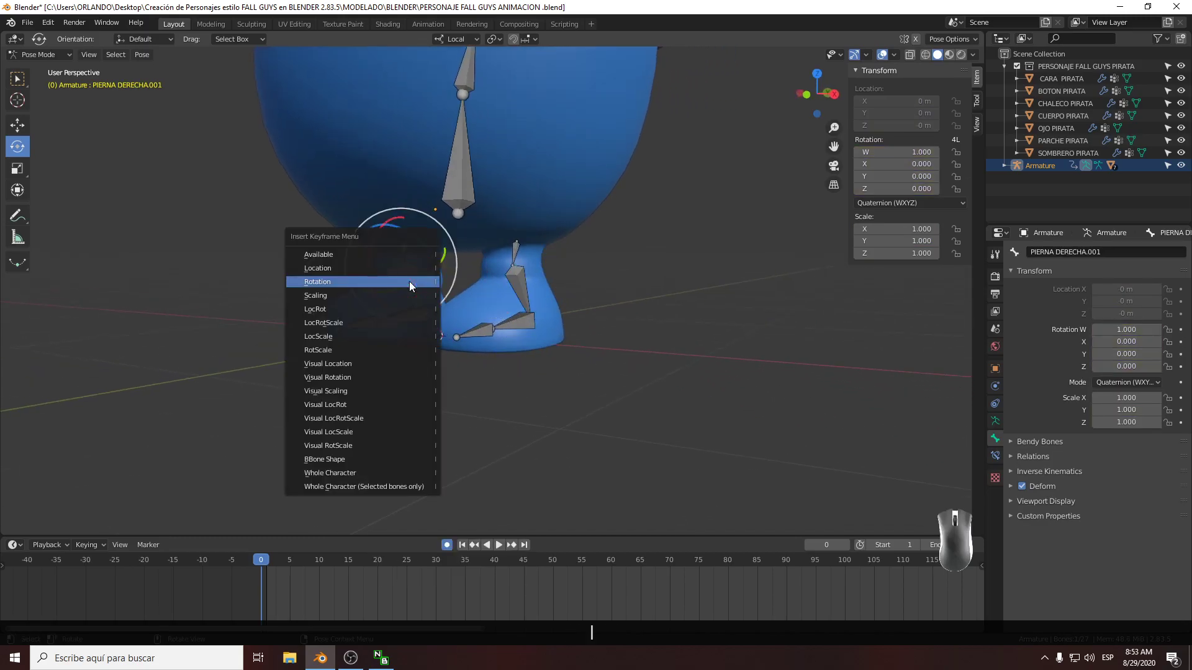
click(409, 281)
At frame 30, rotate the PIERNA DERECHA.001 and PIERNA IZQUIERDA.001 bones so both legs bend during the jump
click(410, 566)
drag(409, 566, 434, 568)
scroll(546, 262, down, 2)
shift+middle_drag(545, 265, 556, 445)
scroll(553, 429, down, 2)
middle_drag(535, 296, 502, 318)
shift+middle_drag(546, 226, 444, 295)
scroll(521, 335, up, 2)
drag(407, 263, 432, 308)
click(487, 319)
shift+middle_drag(444, 388, 467, 317)
Return to frame 0 and insert Rotation keyframes for the PIE IZQUIERDO and PIE DERECHO foot bones
drag(424, 562, 155, 571)
shift+middle_drag(466, 434, 500, 56)
middle_drag(468, 404, 490, 390)
shift+middle_drag(501, 456, 505, 380)
scroll(504, 457, up, 1)
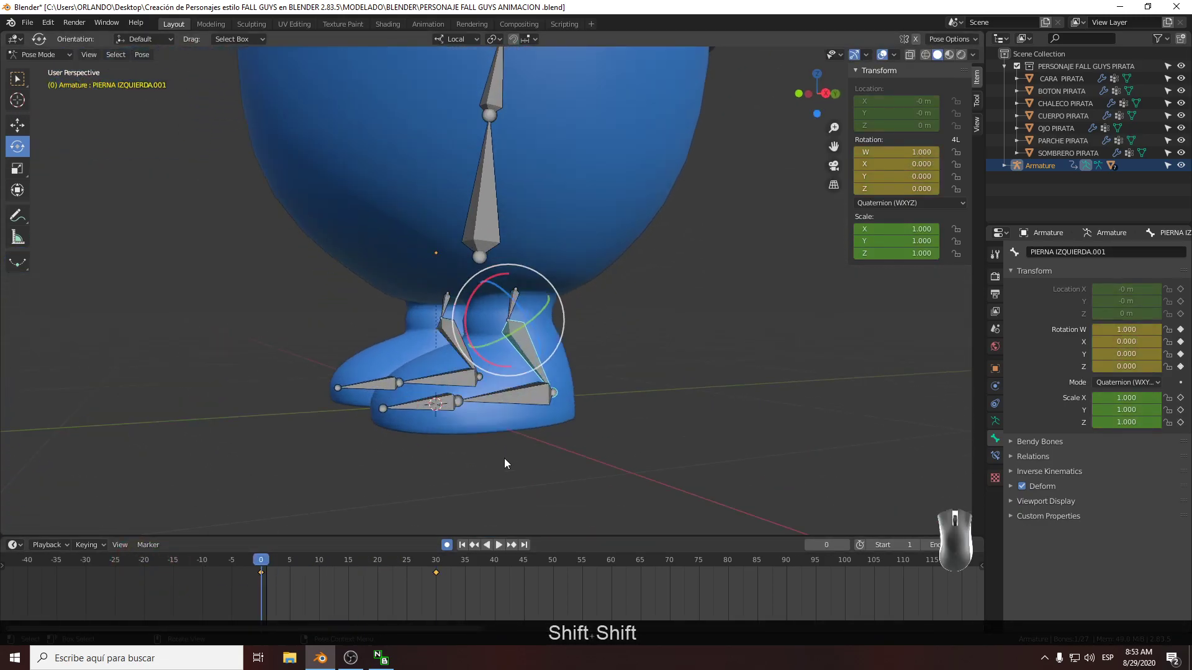
click(508, 410)
key(i)
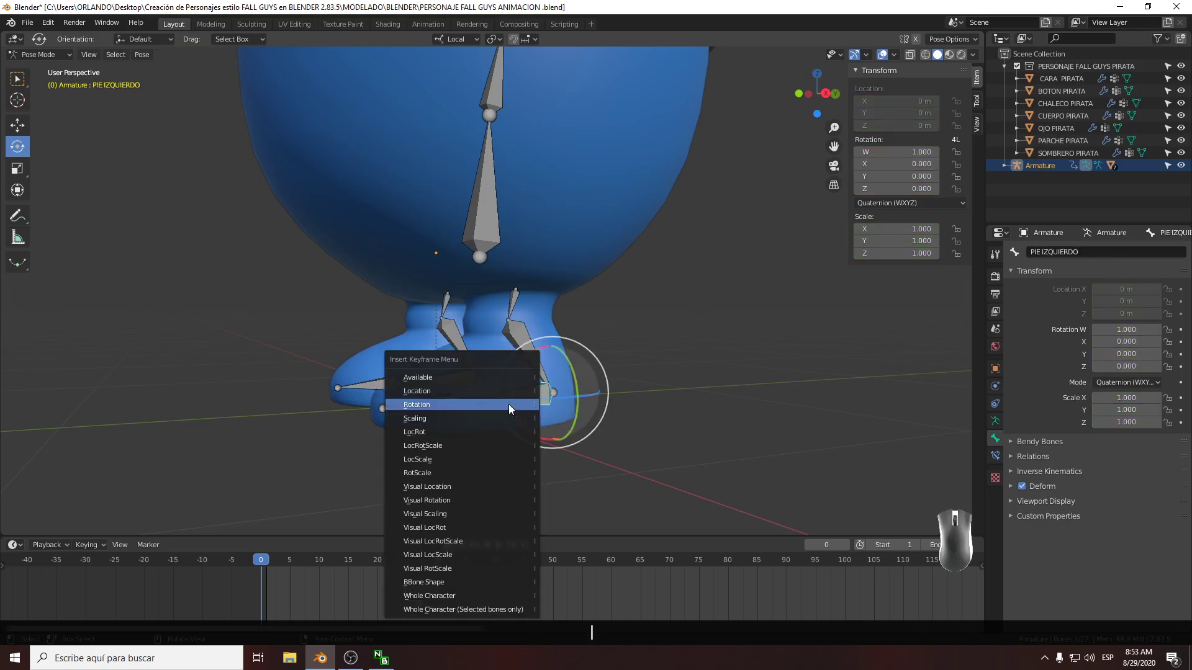
click(508, 404)
click(431, 384)
key(i)
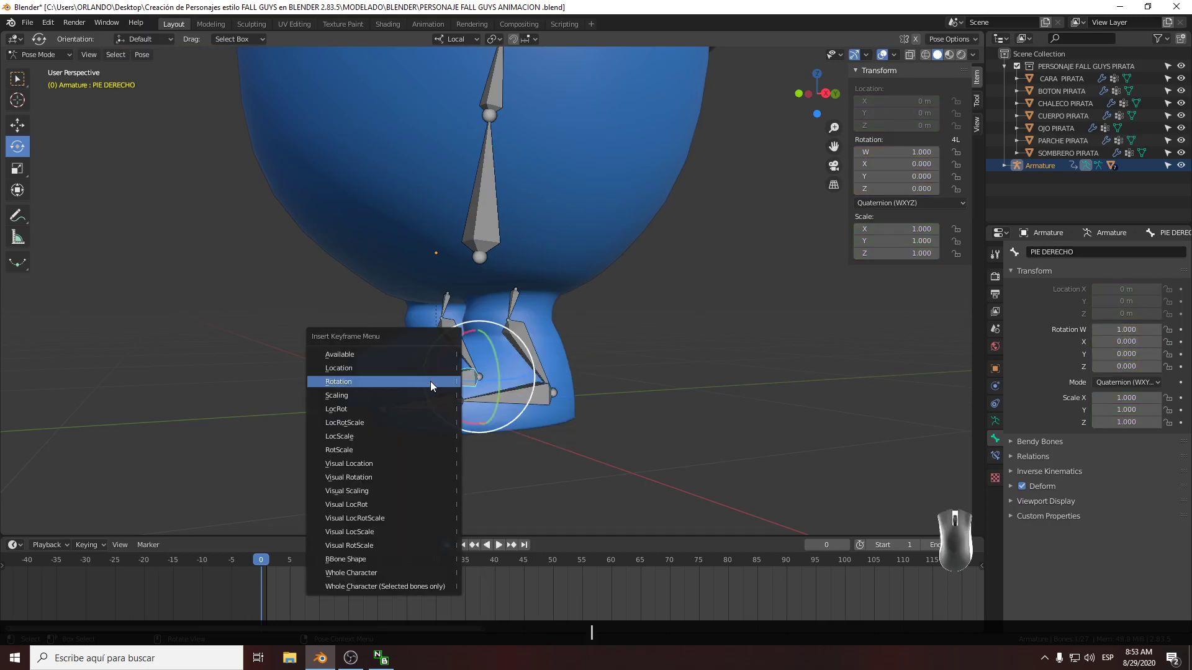
click(432, 387)
Insert Rotation keyframes at frame 0 for the toe bones PIE IZQUIERDO.001 and PIE DERECHO.001
scroll(427, 404, up, 1)
click(427, 405)
key(i)
click(430, 410)
click(378, 376)
key(i)
click(379, 376)
At frame 30, rotate the PIE IZQUIERDO and PIE DERECHO bones so both feet point downward
drag(281, 560, 437, 576)
scroll(491, 351, down, 3)
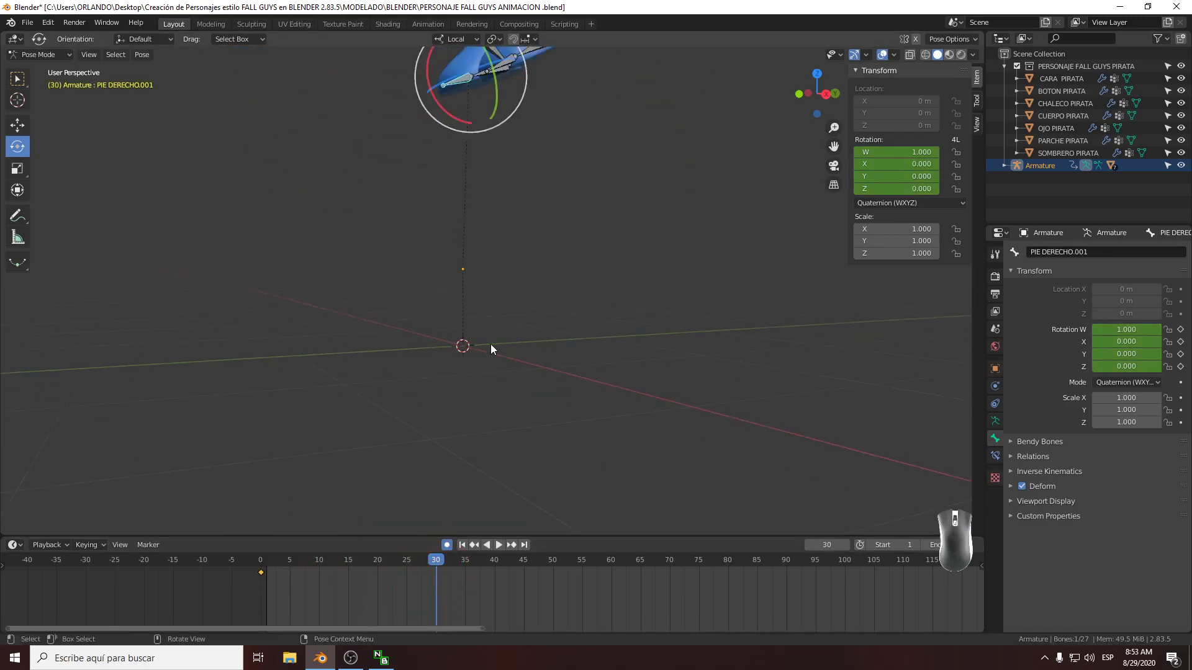
shift+middle_drag(490, 349, 497, 445)
scroll(498, 315, up, 3)
click(482, 314)
drag(478, 296, 479, 320)
key(ctrl+z)
middle_drag(479, 320, 506, 315)
click(384, 316)
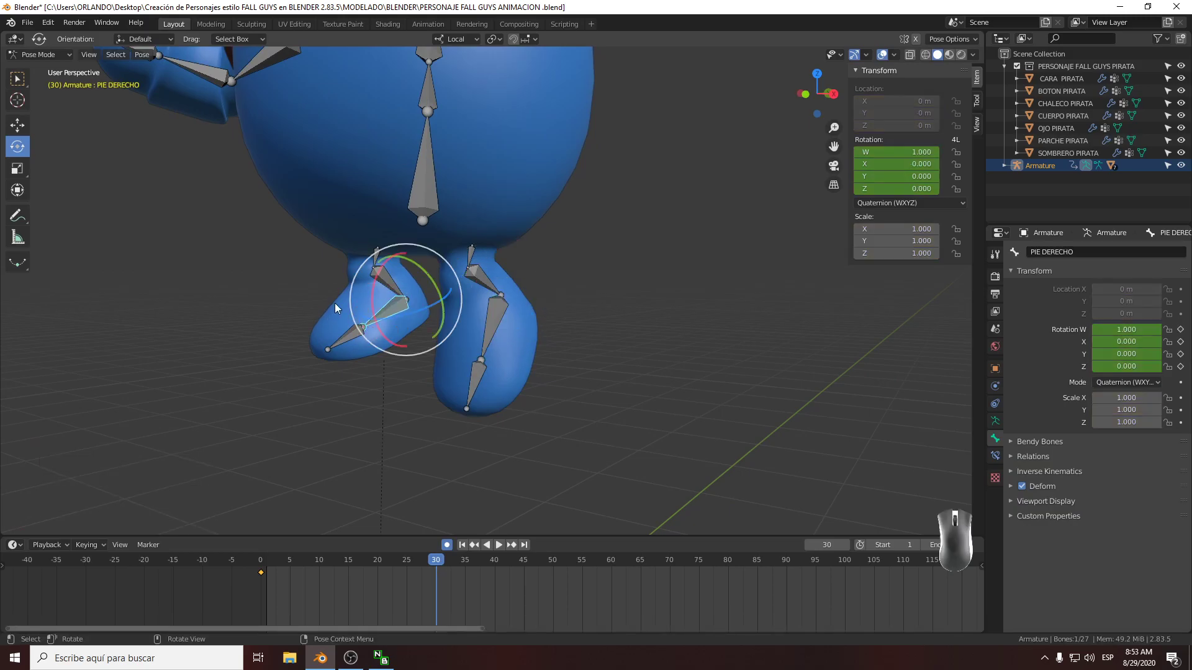
drag(373, 289, 375, 312)
click(374, 308)
Bend the toes at frame 30 by rotating PIE IZQUIERDO.001 about 21.6° and PIE DERECHO.001 about 13.4°
middle_drag(379, 323, 462, 390)
click(452, 362)
click(435, 368)
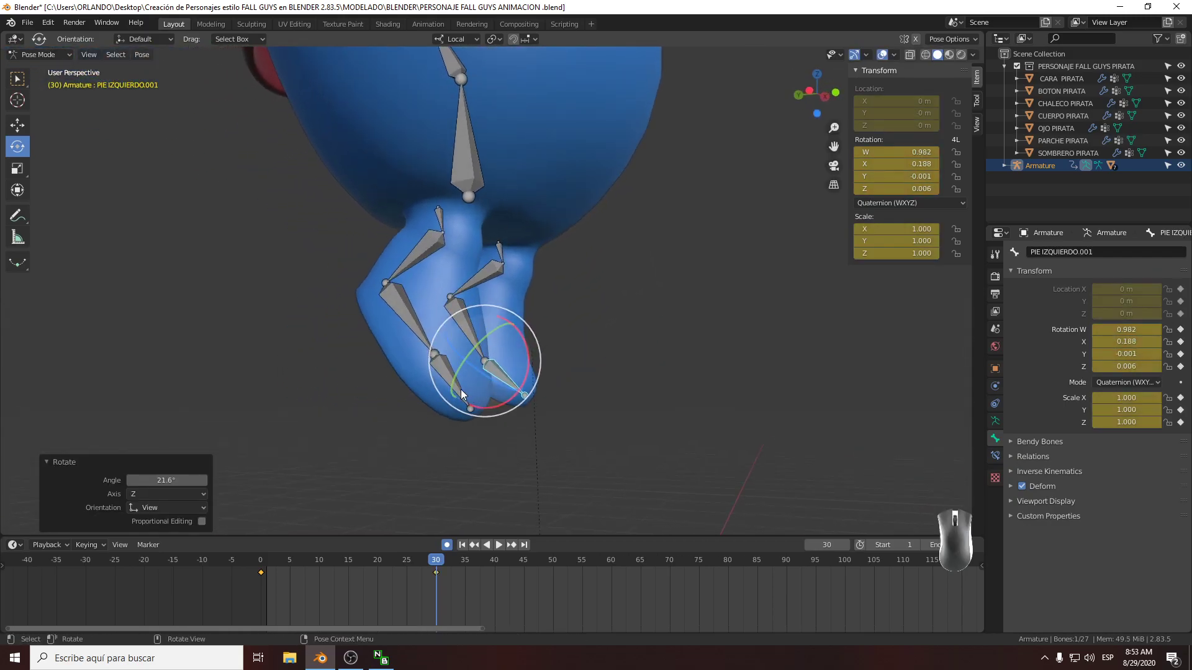
click(463, 389)
drag(463, 389, 467, 398)
Play the jump several times from frame 0 to review the leg and foot motion
middle_drag(467, 398, 408, 375)
shift+middle_drag(410, 367, 414, 390)
scroll(393, 384, down, 2)
shift+middle_drag(441, 352, 468, 394)
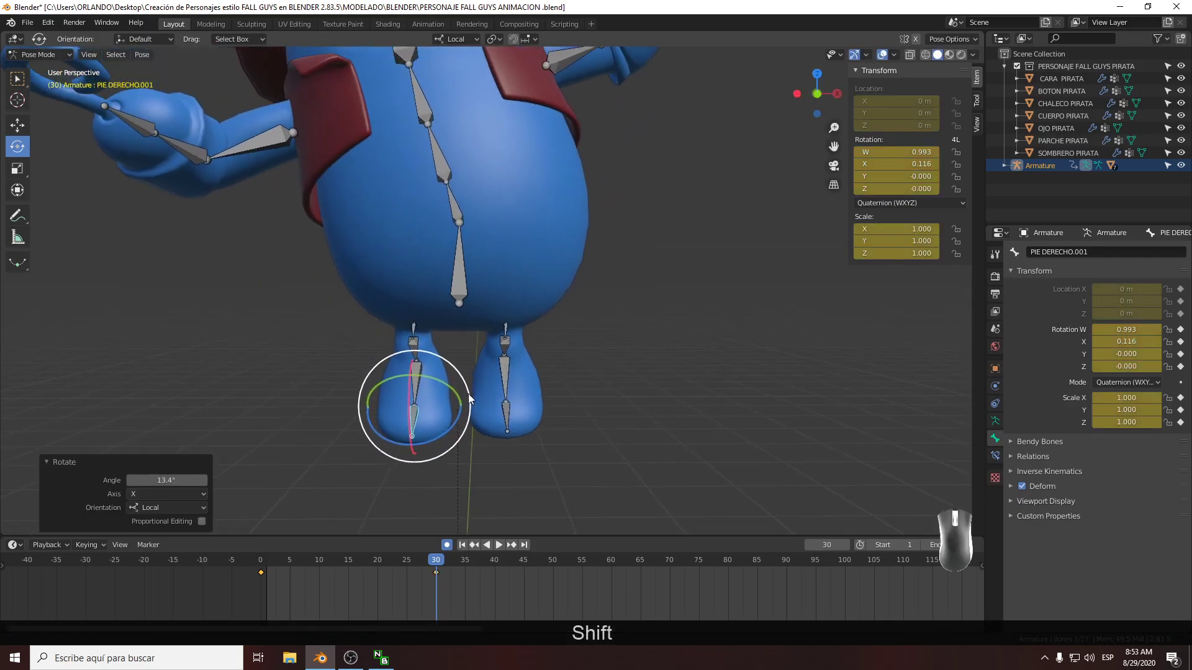
scroll(469, 391, down, 2)
shift+middle_drag(484, 347, 493, 383)
scroll(491, 375, down, 2)
drag(400, 564, 72, 560)
shift+middle_drag(349, 495, 342, 396)
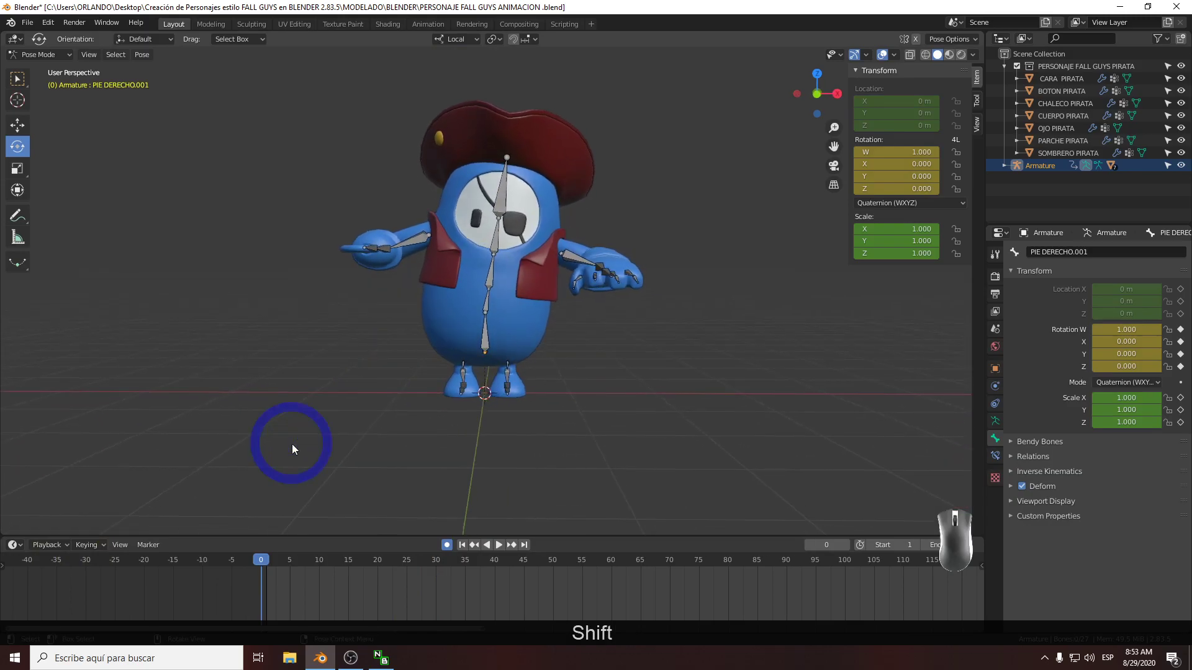
key(space)
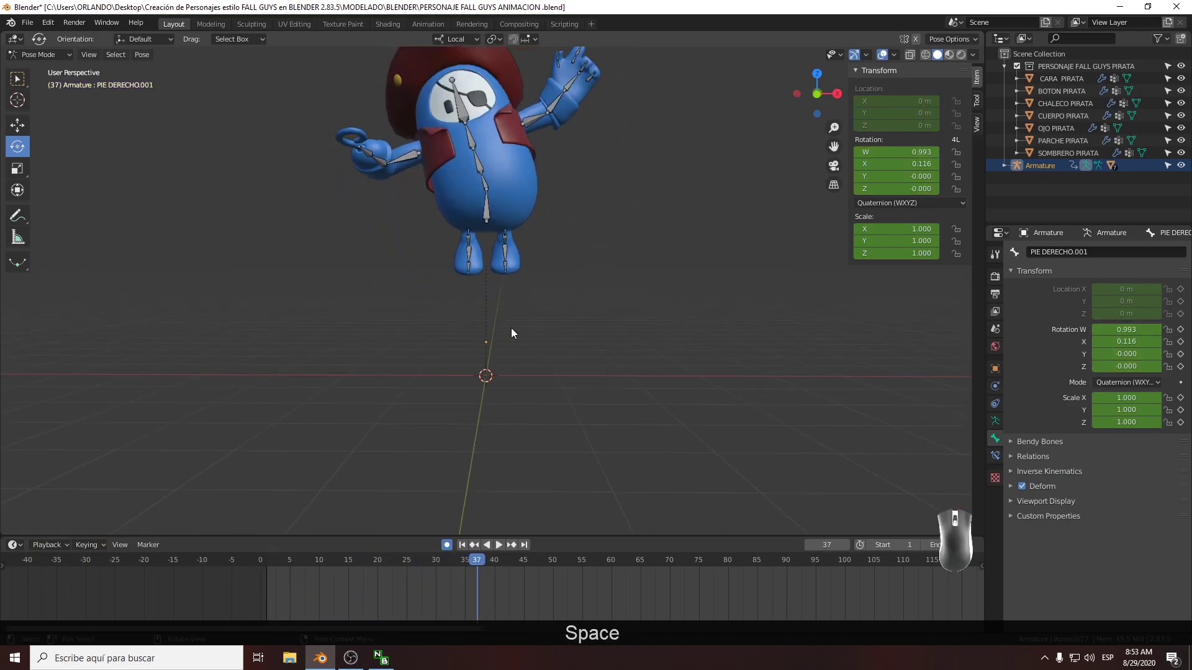
key(space)
shift+middle_drag(512, 327, 483, 479)
drag(434, 560, 170, 570)
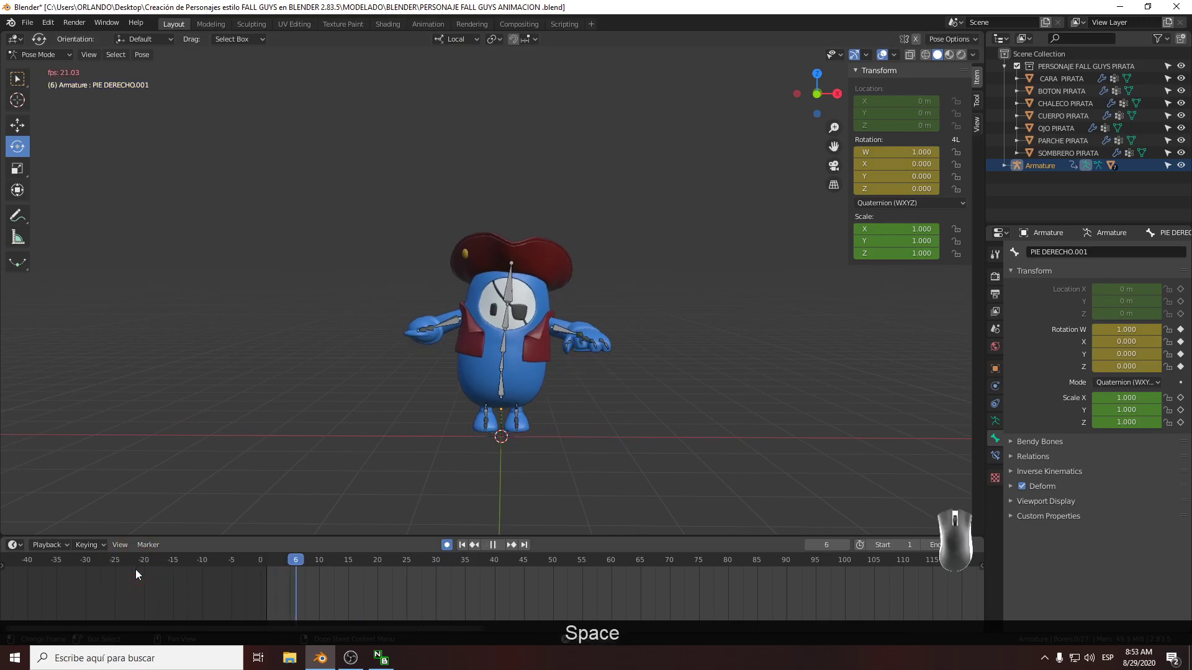
key(space)
drag(358, 570, 267, 561)
key(space)
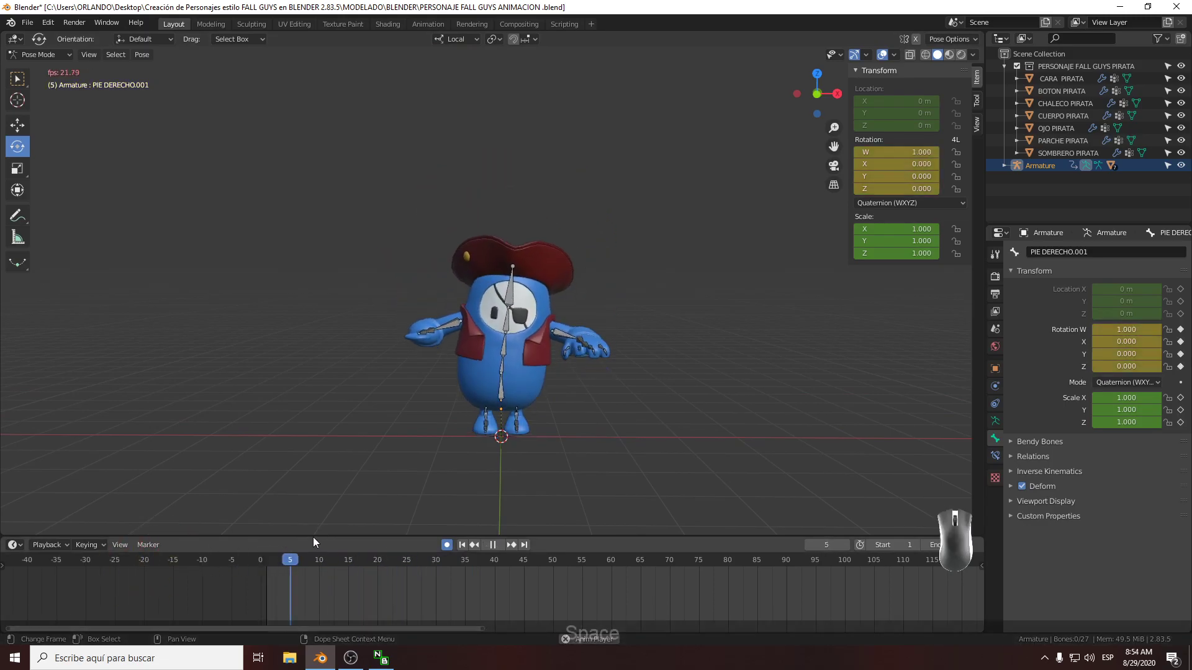
key(space)
key(space)
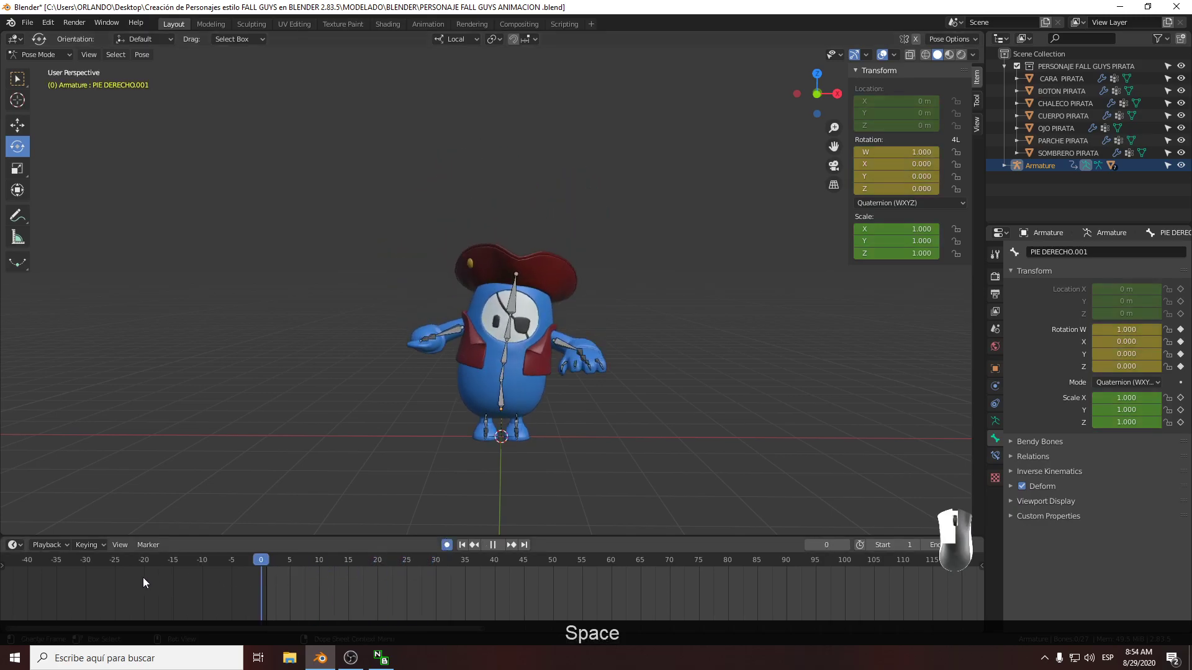
drag(436, 563, 177, 577)
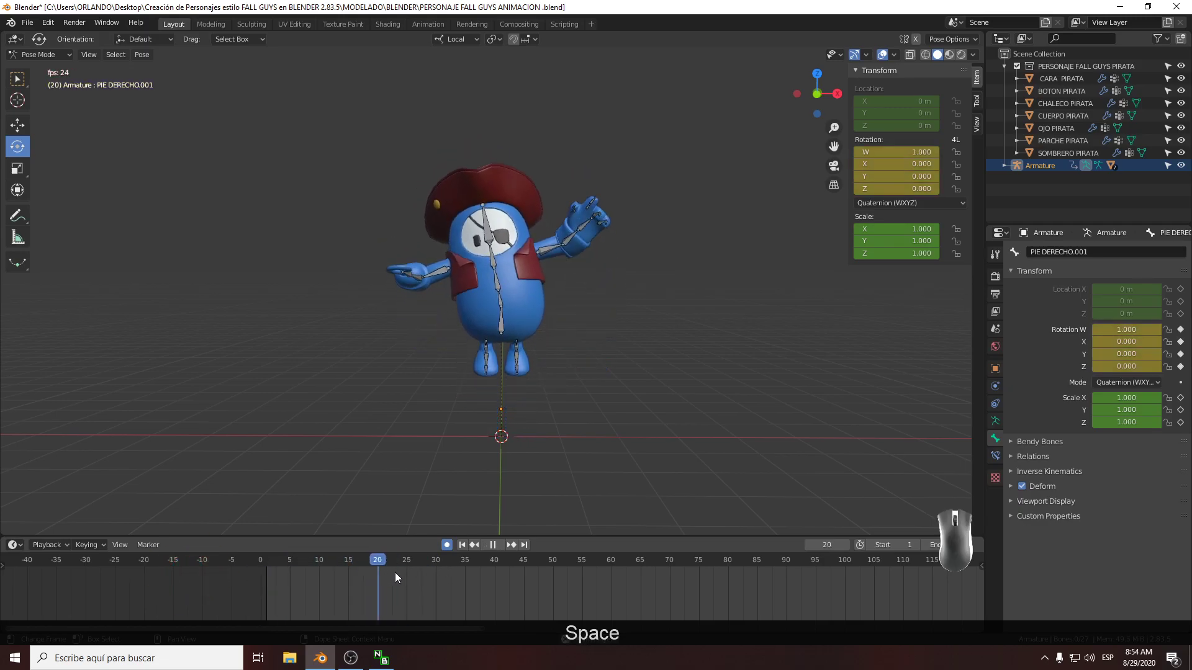
drag(423, 572, 192, 575)
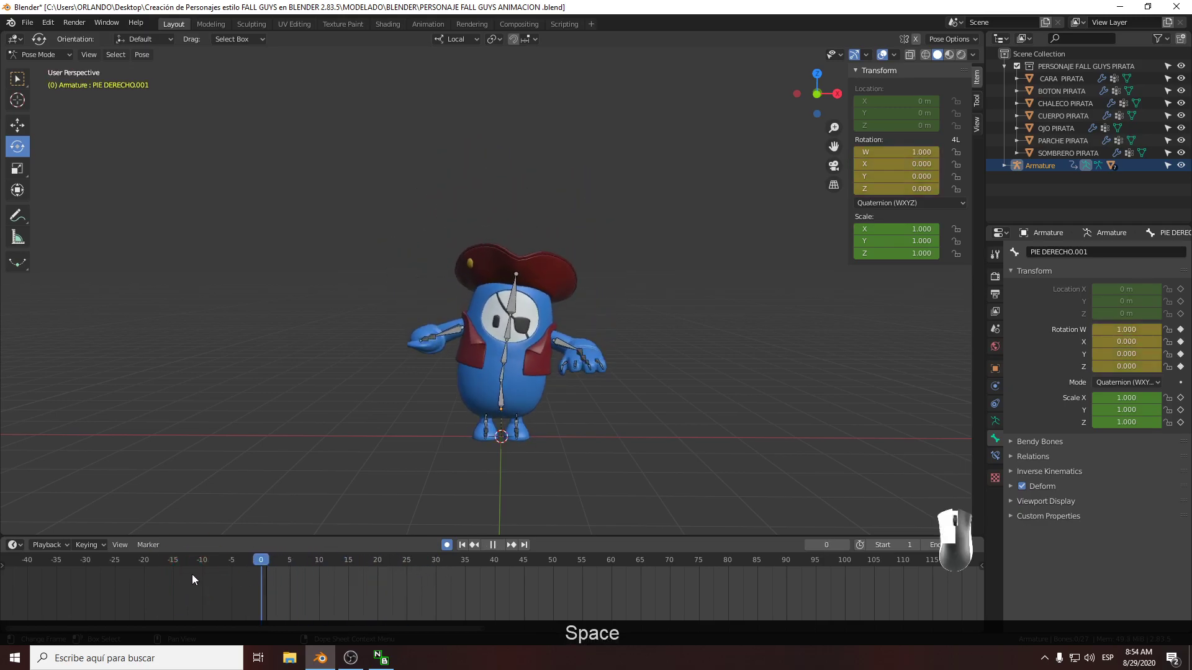
key(space)
At frame 0, lean the body forward by rotating the COLUMNA.001 bone, including about 9.35° around its local Z
scroll(471, 366, up, 3)
shift+middle_drag(506, 419, 306, 343)
shift+middle_drag(416, 405, 468, 376)
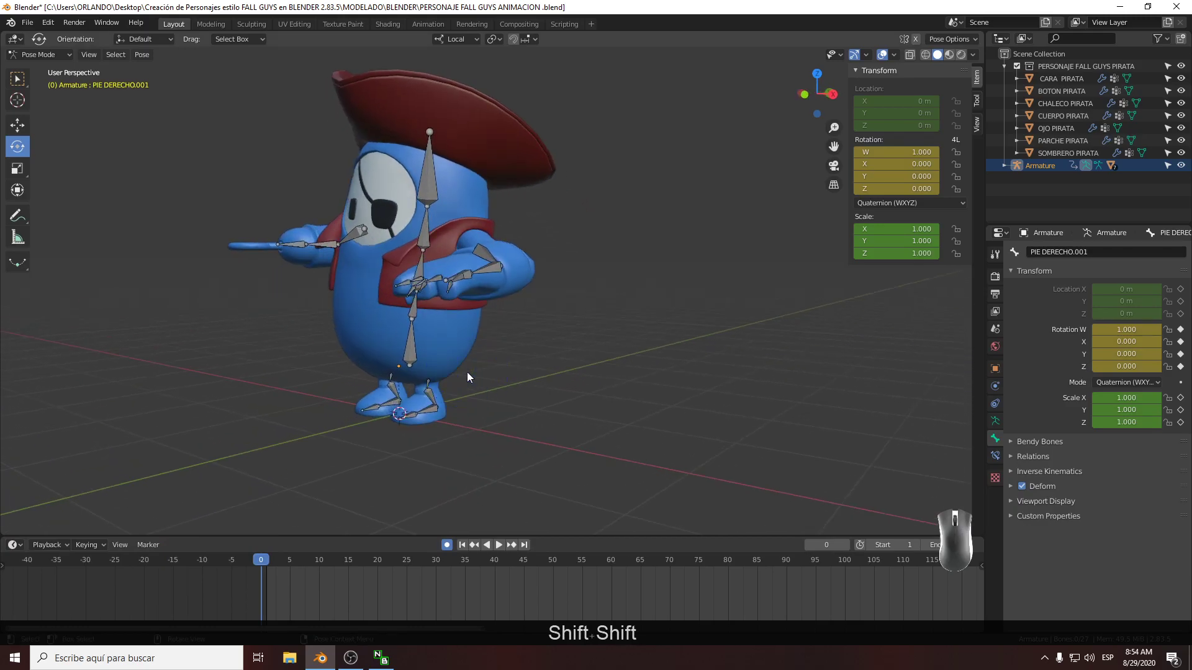
middle_drag(441, 367, 553, 341)
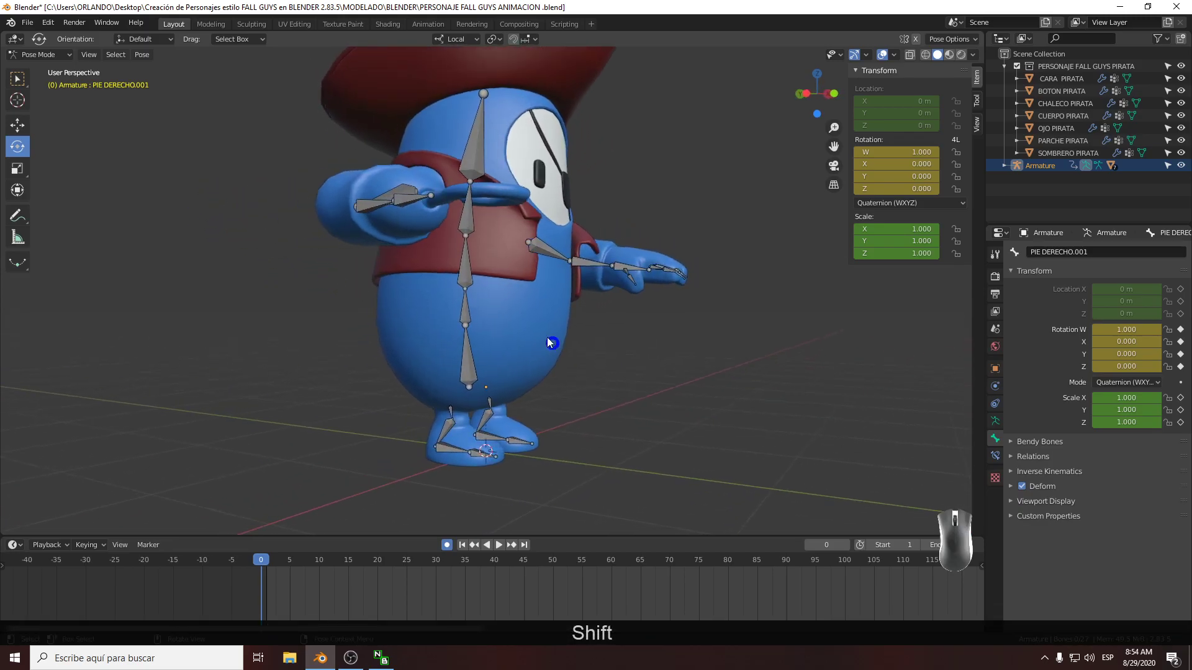
click(468, 315)
middle_drag(468, 314, 266, 311)
drag(426, 300, 411, 315)
middle_drag(411, 316, 453, 314)
drag(456, 296, 390, 307)
key(ctrl+z)
middle_drag(393, 319, 274, 318)
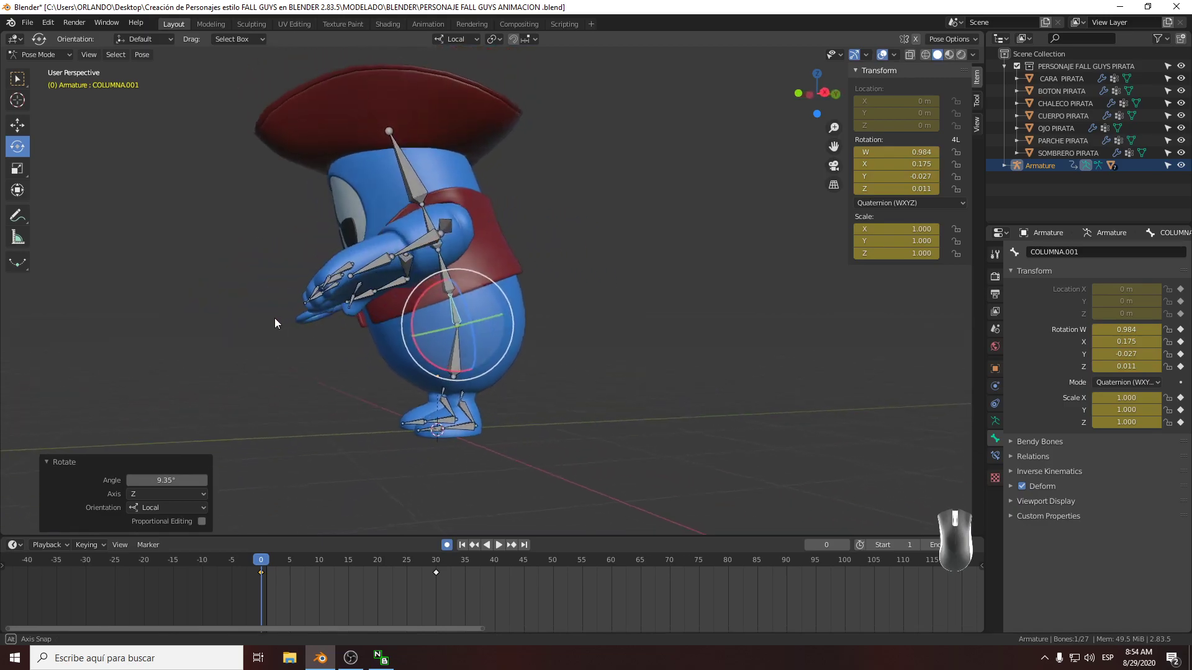
Insert a Rotation keyframe at frame 0 for the COLUMNA spine bone
click(447, 286)
middle_drag(447, 287, 502, 299)
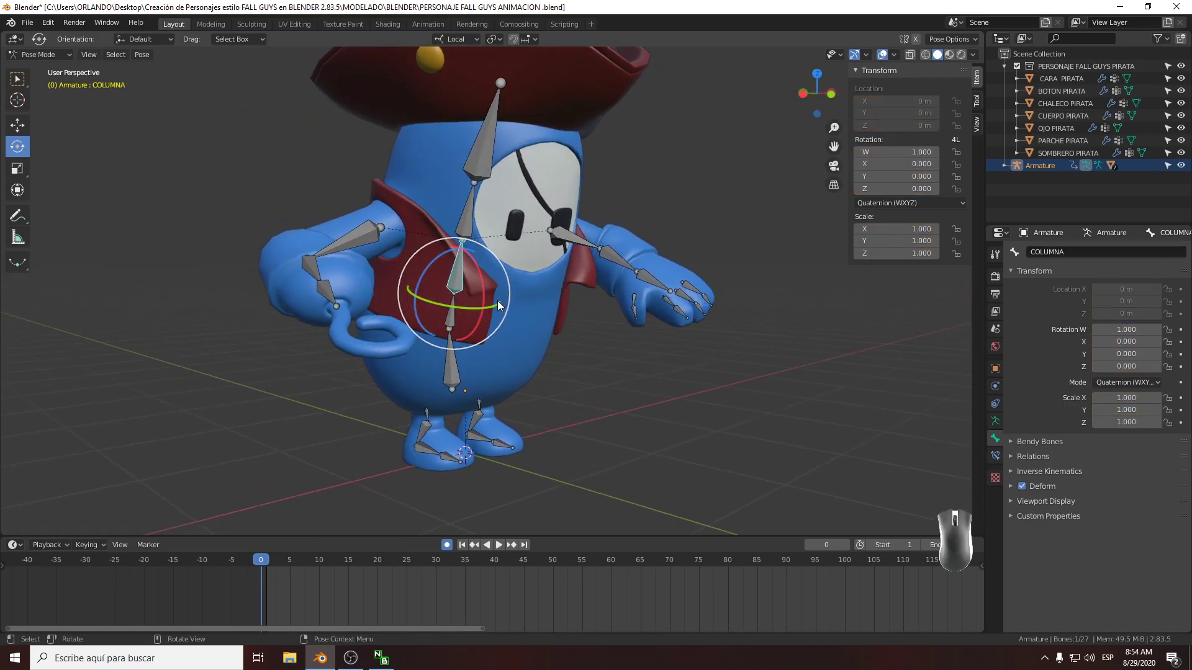
key(i)
click(497, 300)
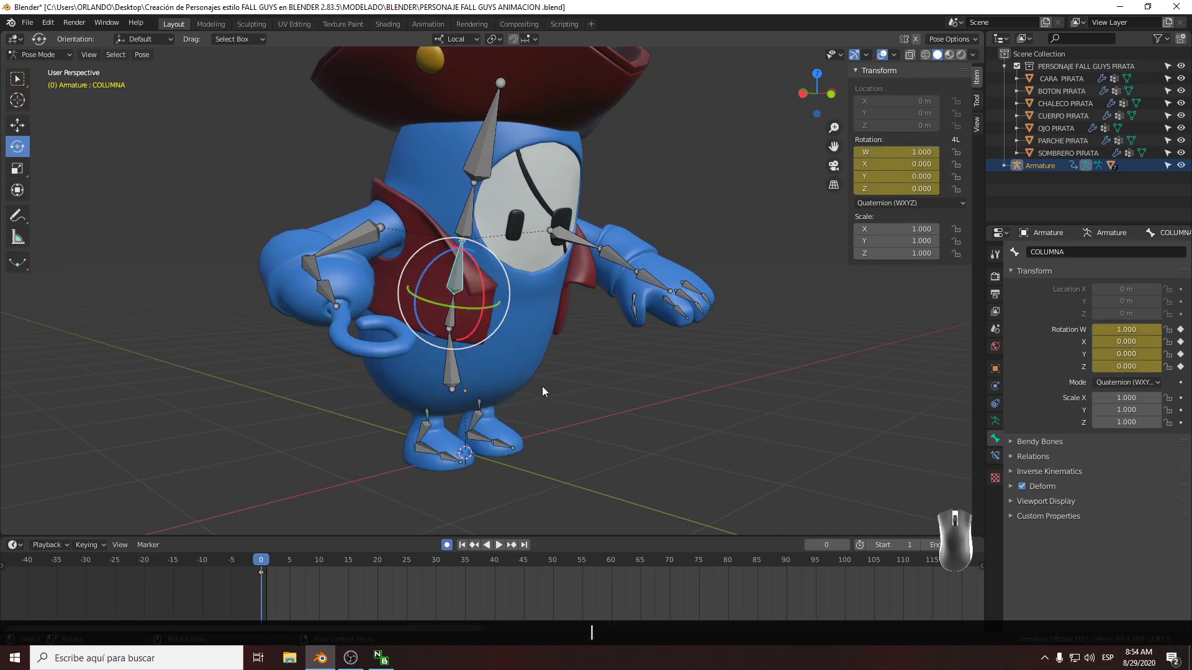
At frame 30, rotate COLUMNA to lean the body back and sideways, about 7.9° around local Z, and tilt the CADERA bone
click(434, 565)
scroll(500, 304, down, 3)
shift+middle_drag(550, 210, 613, 427)
scroll(545, 363, up, 2)
shift+middle_drag(545, 366, 538, 273)
drag(546, 293, 536, 284)
middle_drag(536, 284, 504, 288)
drag(510, 225, 515, 292)
middle_drag(515, 292, 416, 337)
drag(444, 306, 453, 333)
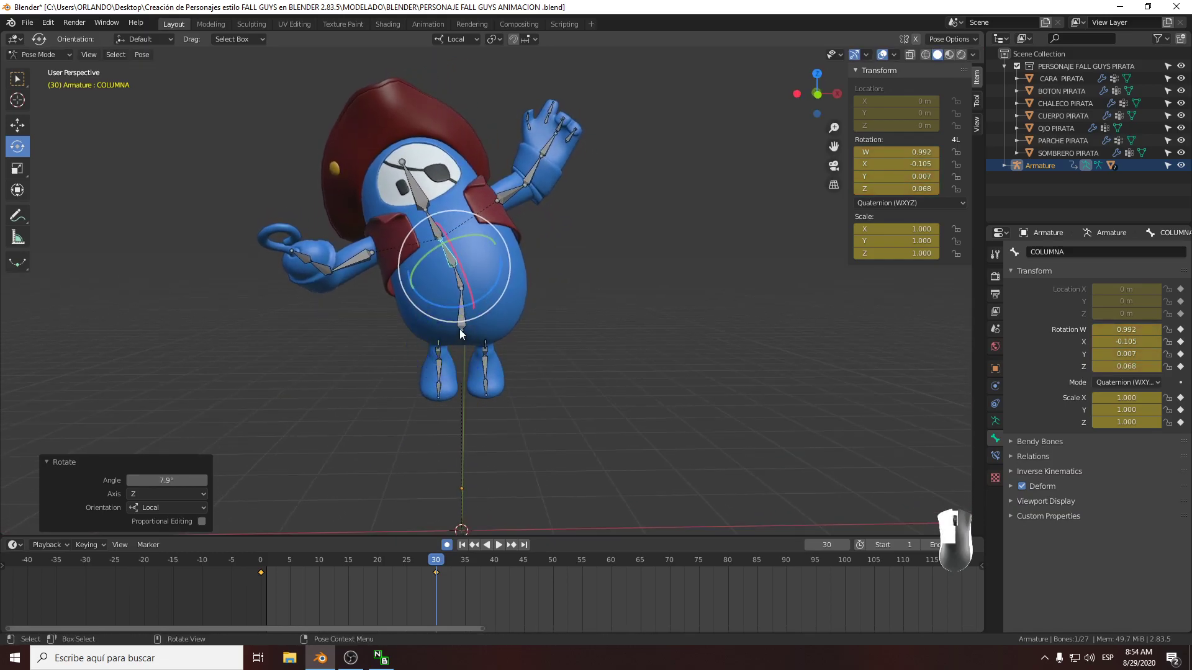
click(459, 329)
drag(420, 319, 421, 320)
Refine the right foot's pose at frame 30 by rotating the PIE DERECHO bone around its X axis and sideways
shift+middle_drag(433, 366, 564, 307)
scroll(488, 344, up, 3)
scroll(452, 299, up, 1)
click(466, 318)
scroll(562, 308, up, 1)
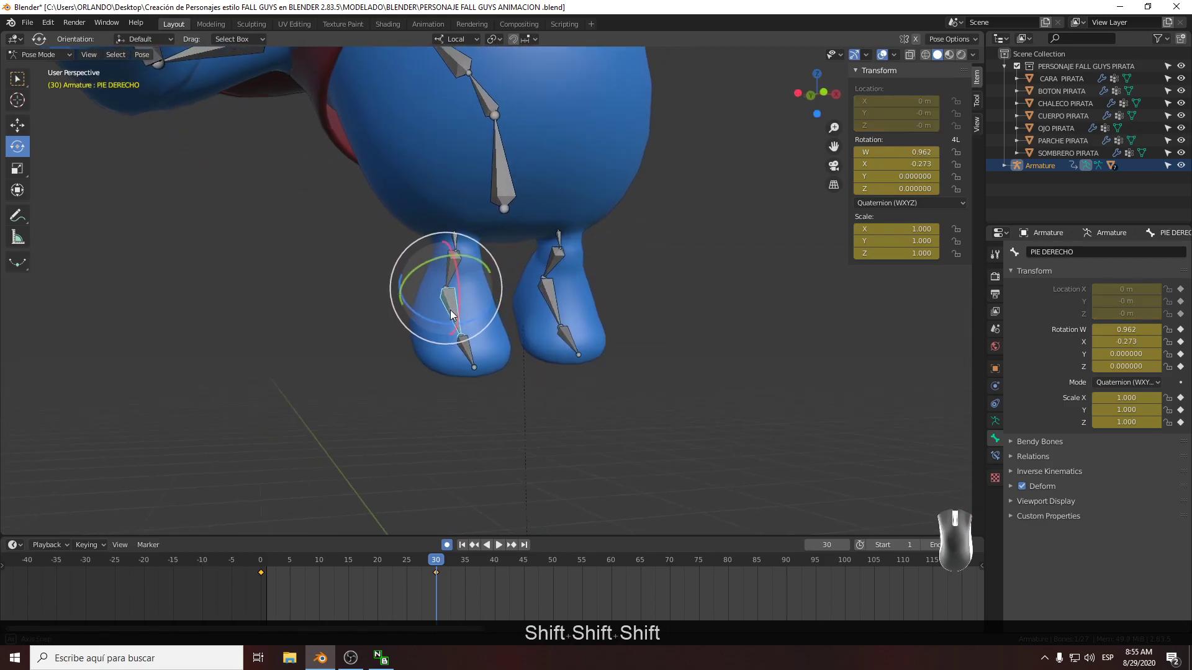
middle_drag(458, 312, 441, 308)
click(454, 349)
middle_drag(454, 349, 497, 351)
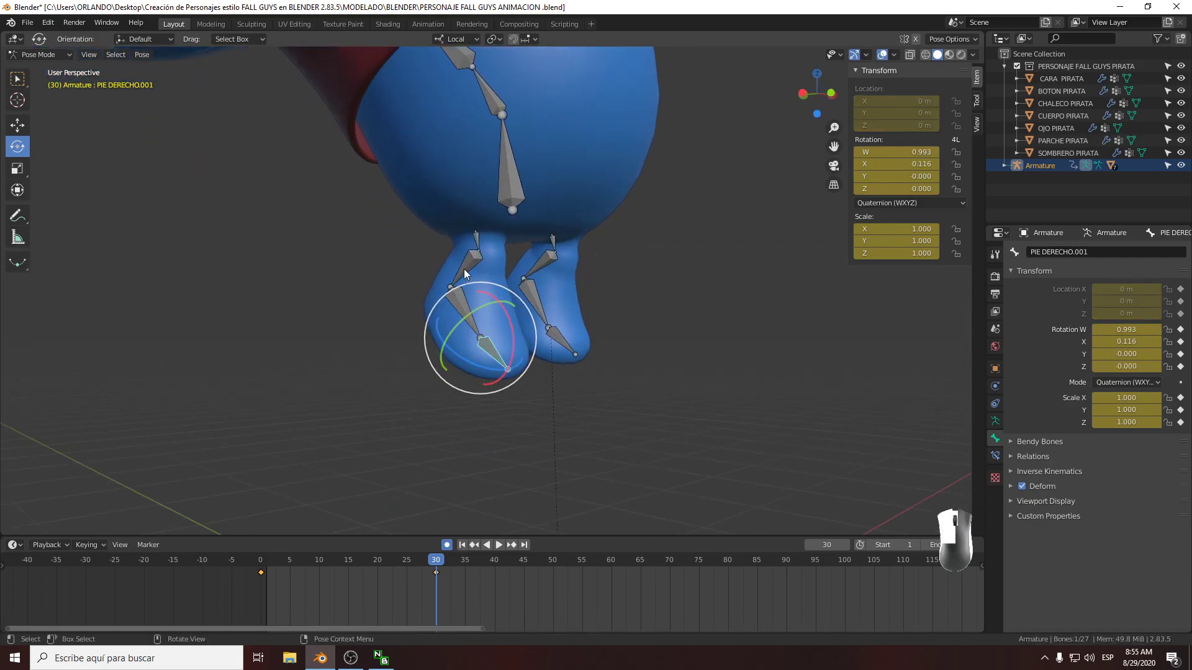
drag(508, 263, 481, 316)
click(471, 319)
key(r)
key(x)
middle_drag(477, 319, 424, 329)
drag(479, 331, 449, 340)
Rotate the PIE IZQUIERDO bone about 21.9° around its local Z at frame 30
click(560, 304)
drag(554, 318, 559, 315)
scroll(514, 329, down, 7)
middle_drag(493, 326, 490, 325)
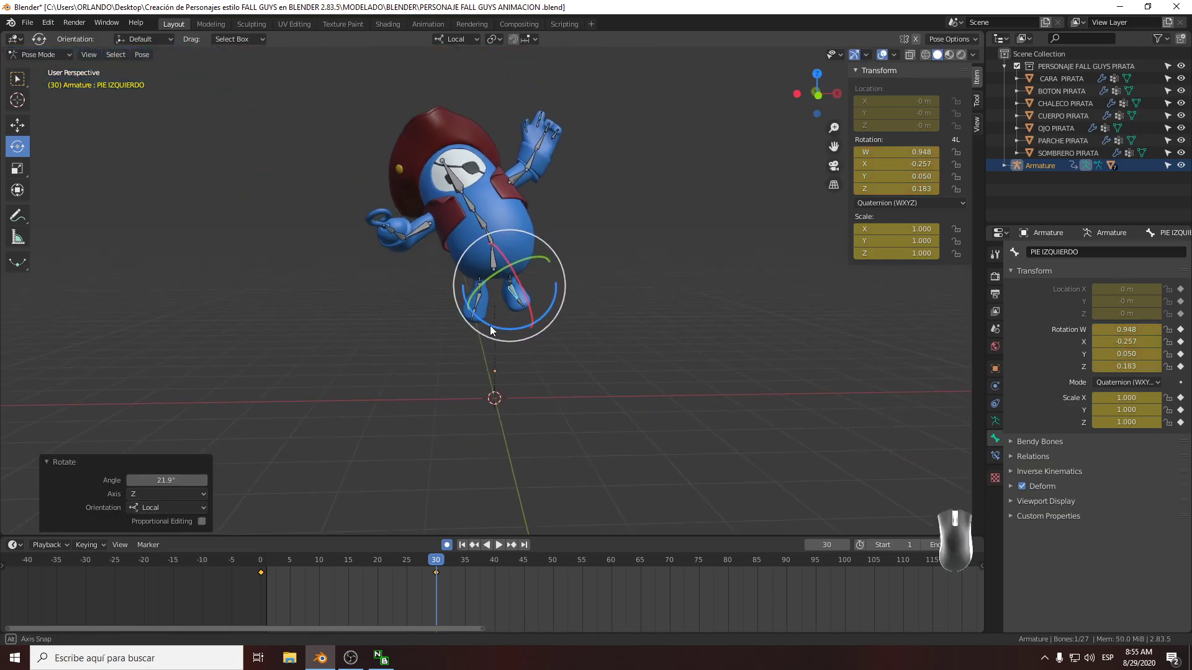
Play the animation from frame 0 to review the updated body and foot poses, and save the file
click(424, 358)
drag(401, 563, 48, 538)
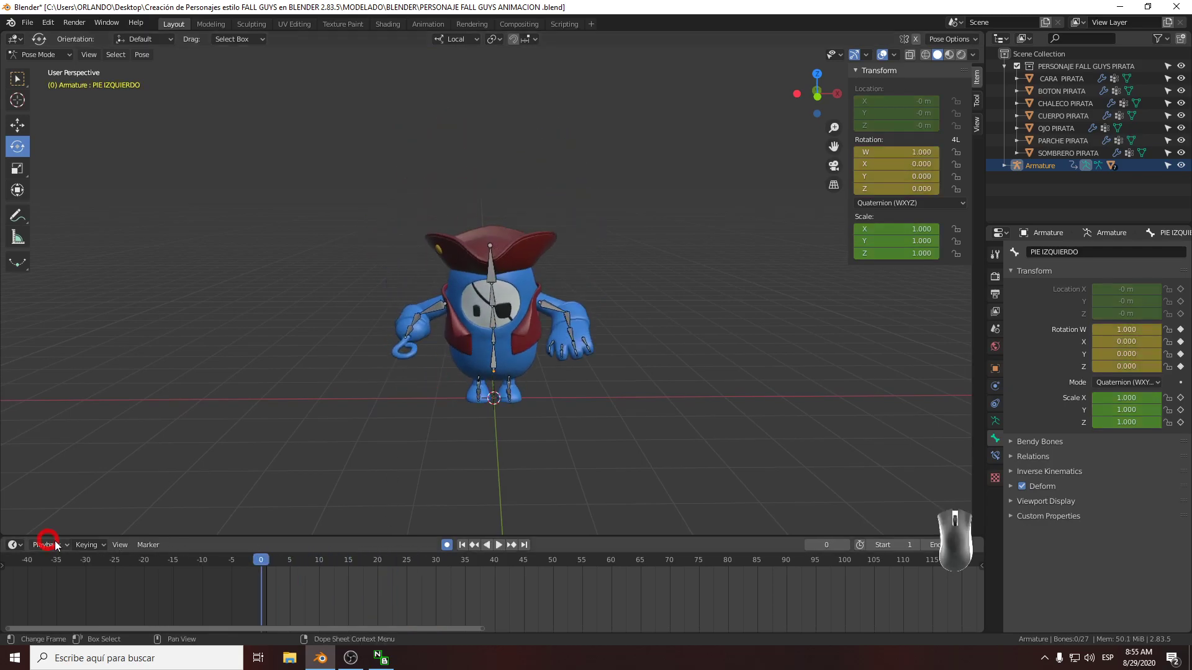
key(space)
key(space)
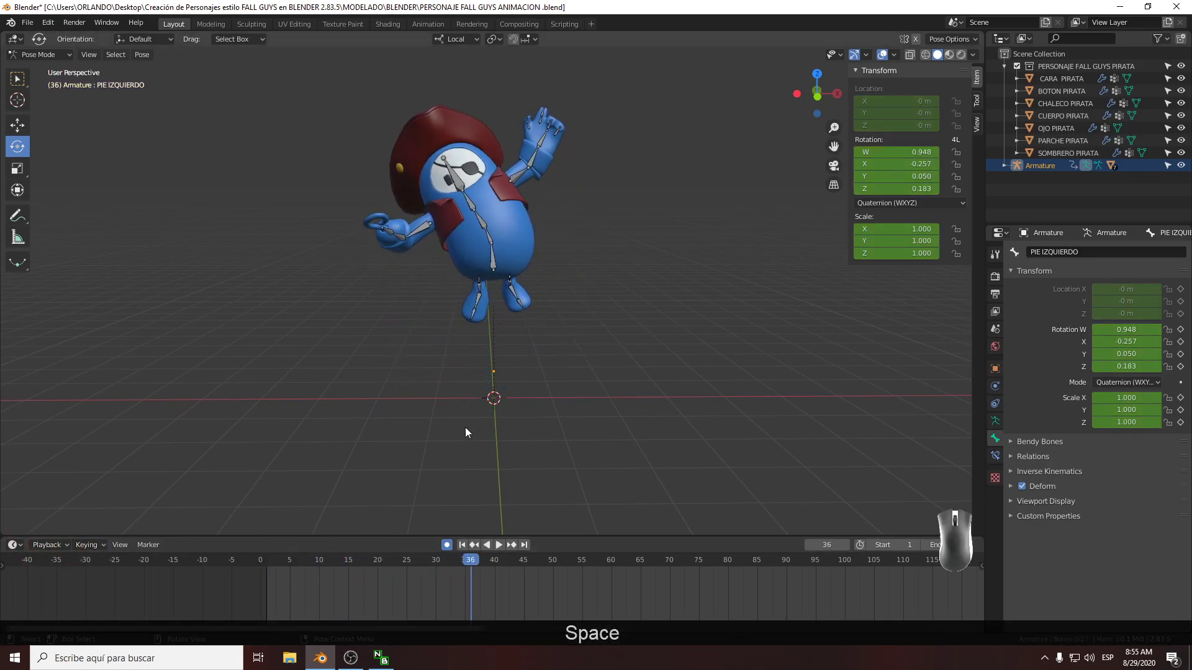
middle_drag(466, 427, 462, 393)
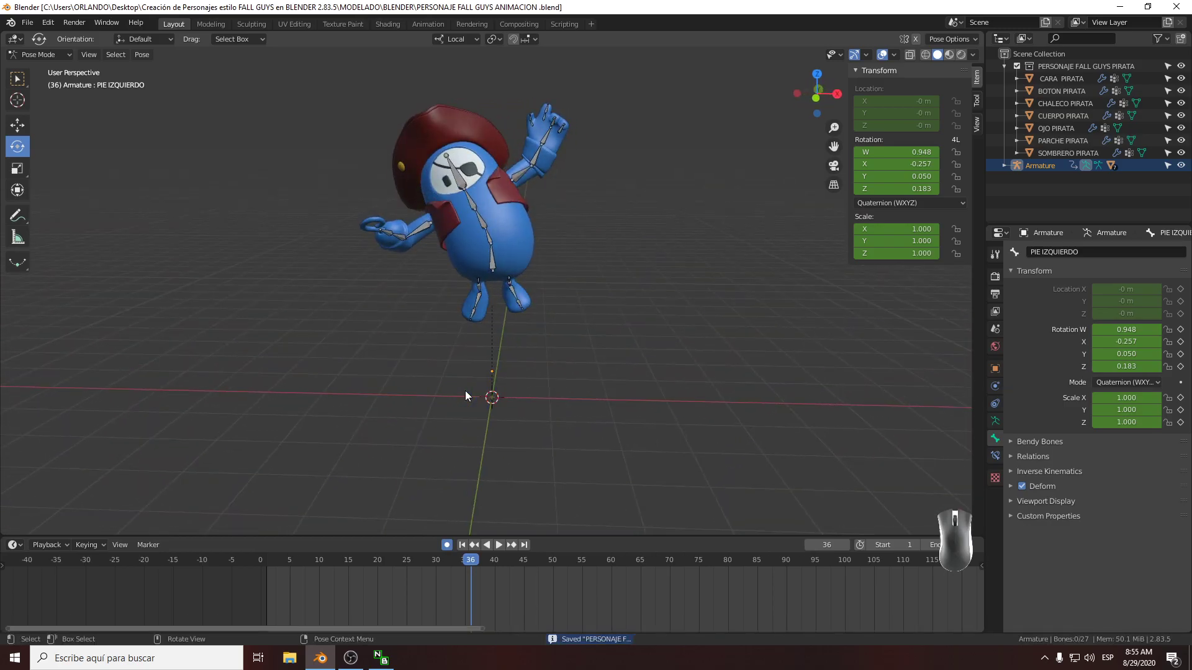
drag(472, 559, 183, 526)
key(space)
At frame 0, rotate the DEDO bone of the left hand to begin curling its outer finger
scroll(398, 390, up, 3)
shift+middle_drag(510, 355, 445, 322)
scroll(471, 341, up, 2)
scroll(492, 335, down, 3)
middle_drag(446, 323, 349, 347)
shift+middle_drag(349, 348, 437, 394)
scroll(421, 338, up, 3)
click(426, 365)
shift+middle_drag(437, 395, 360, 305)
scroll(434, 353, up, 1)
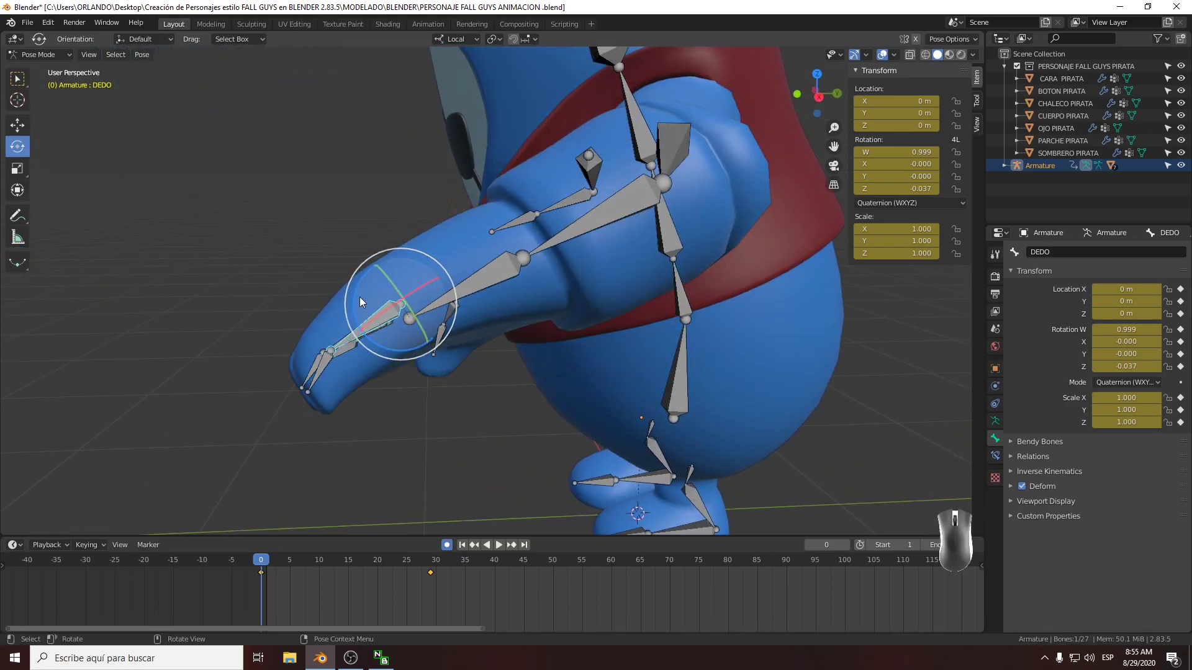
key(r)
click(348, 323)
Rotate the fingertip bone DEDO.001 about -23.4° around its local Z at frame 0
click(326, 380)
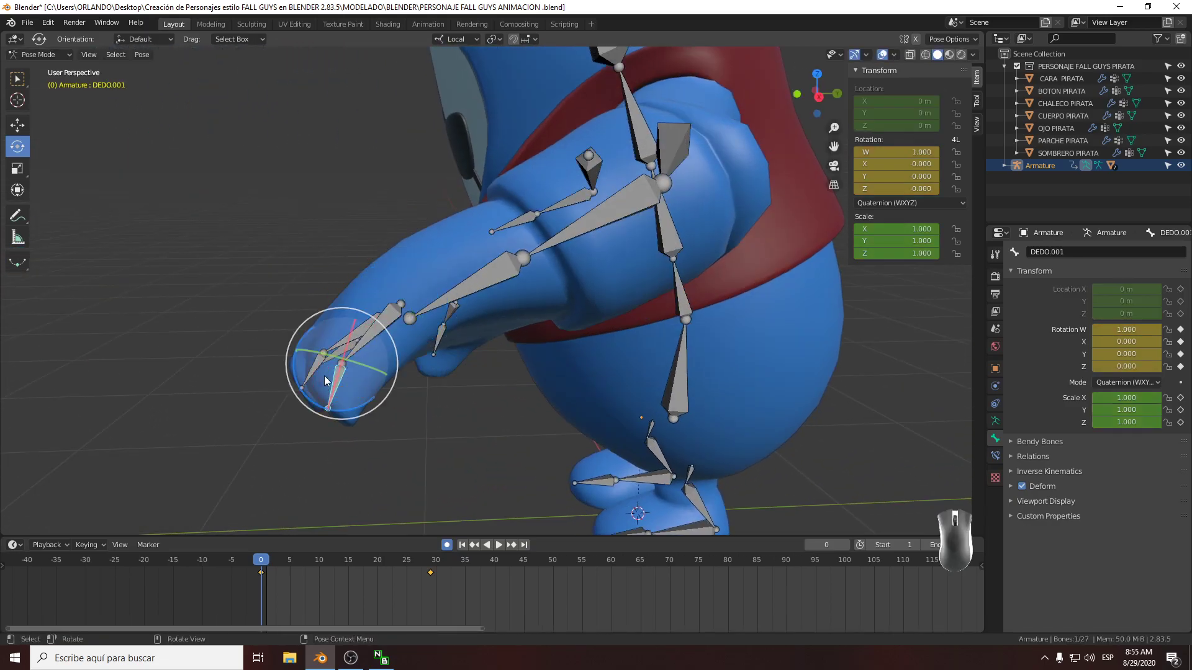
key(ctrl+z)
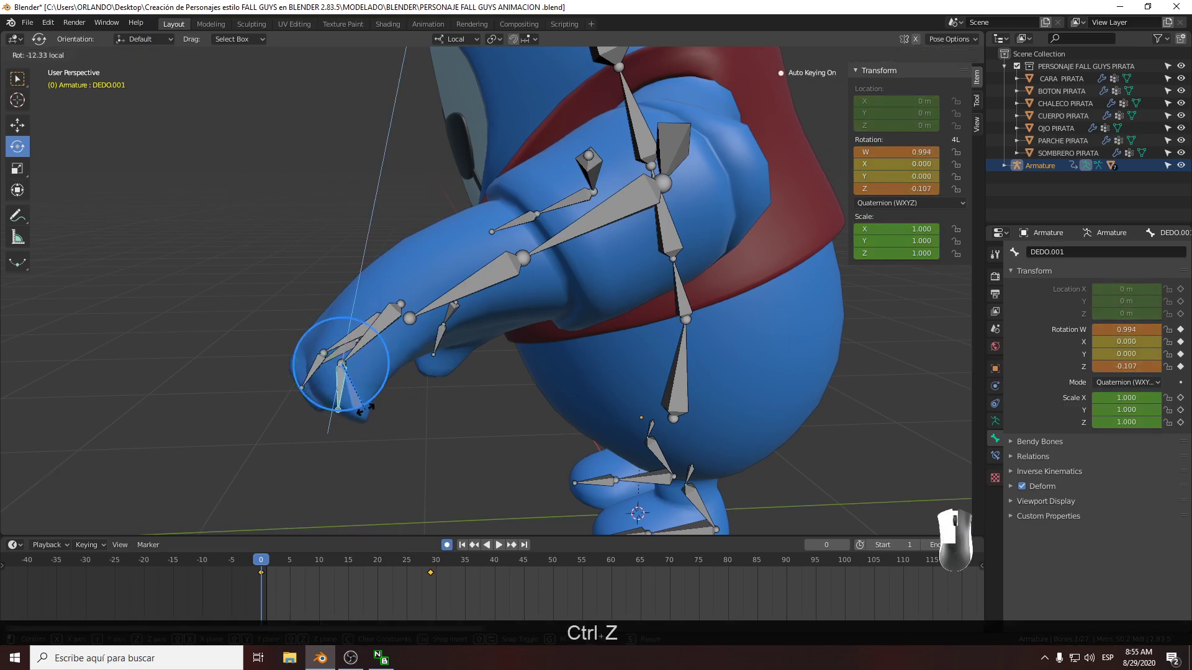
click(376, 407)
middle_drag(375, 406, 507, 398)
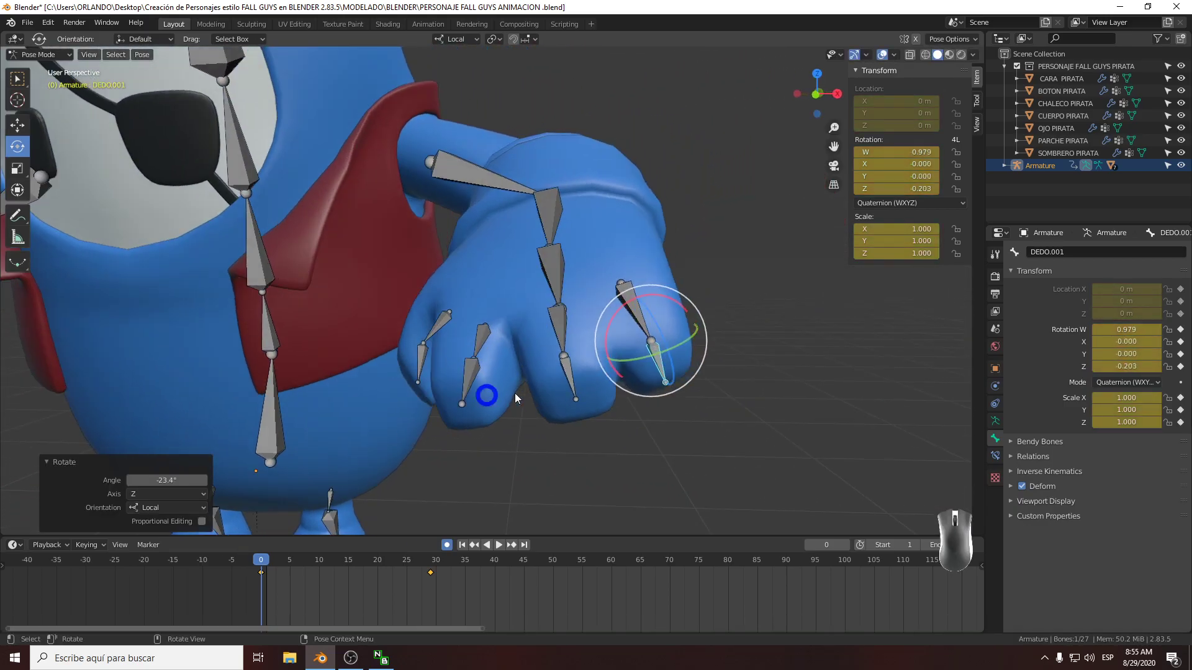
Curl the left hand's middle finger at frame 0 by rotating DEDO.002 and its fingertip bone
click(558, 336)
middle_drag(558, 336, 594, 322)
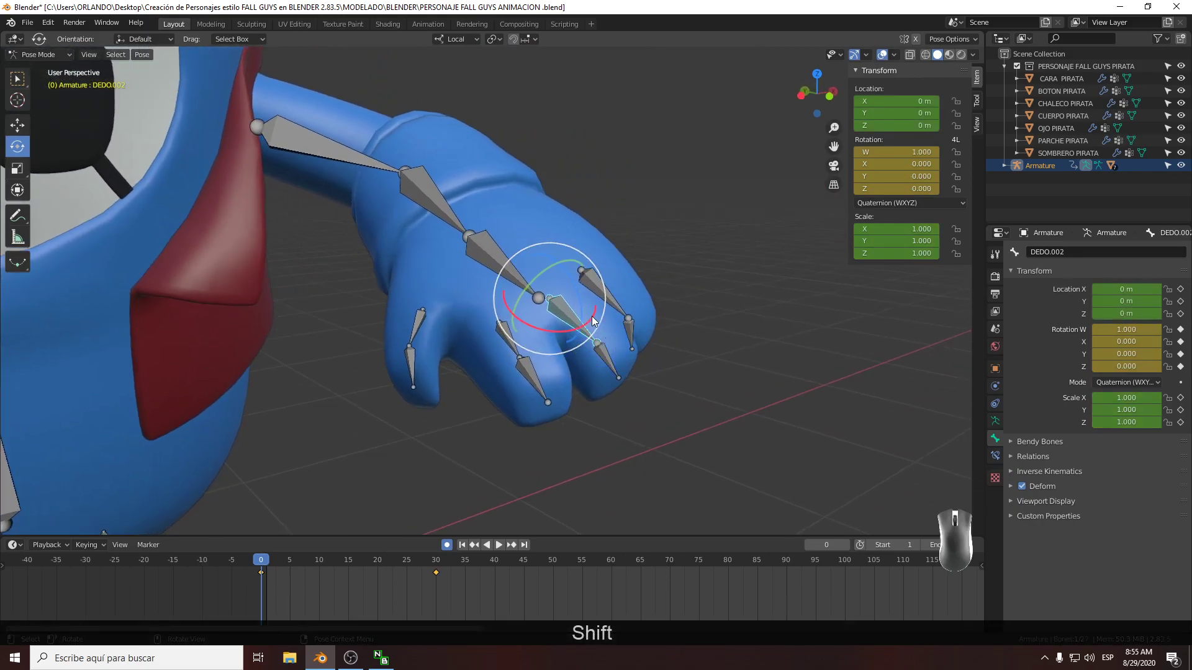
drag(583, 310, 589, 318)
middle_drag(589, 318, 522, 297)
click(524, 369)
middle_drag(523, 370, 342, 395)
drag(371, 400, 376, 399)
Curl the finger beside the left thumb by rotating its bones at frame 0
middle_drag(375, 400, 602, 344)
click(486, 368)
drag(585, 321, 588, 393)
click(563, 400)
middle_drag(435, 392, 320, 377)
Insert a Rotation keyframe on the thumb bone DEDO.006 at frame 0, and check the pose at frame 30
click(386, 333)
middle_drag(385, 335, 345, 355)
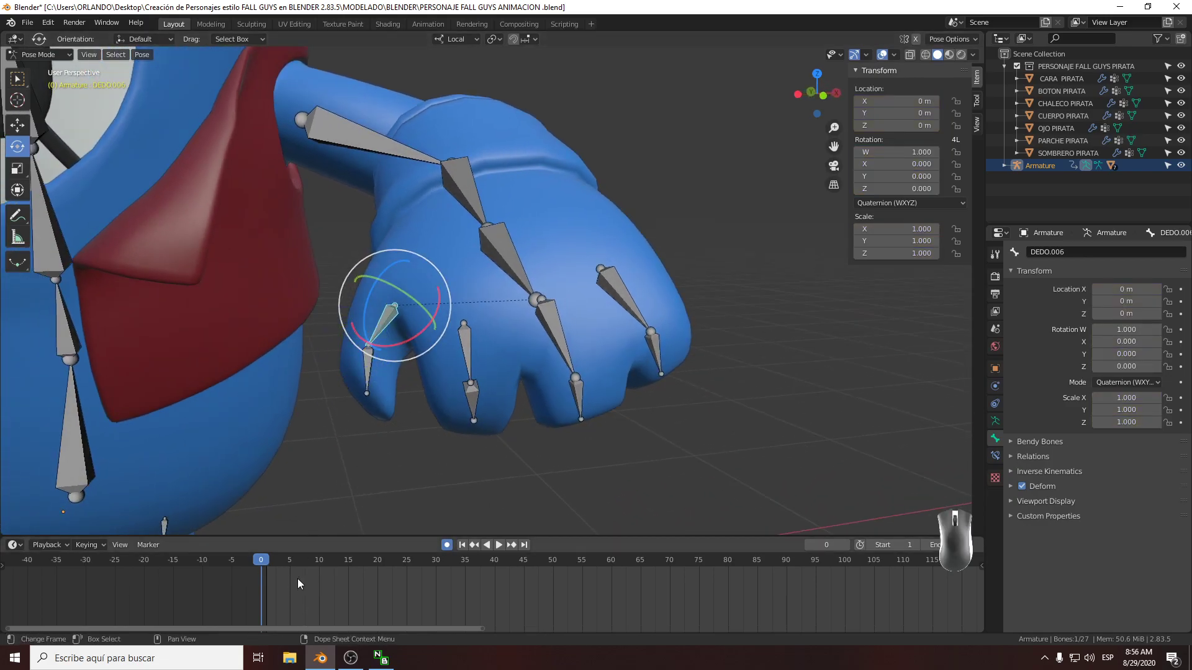
key(i)
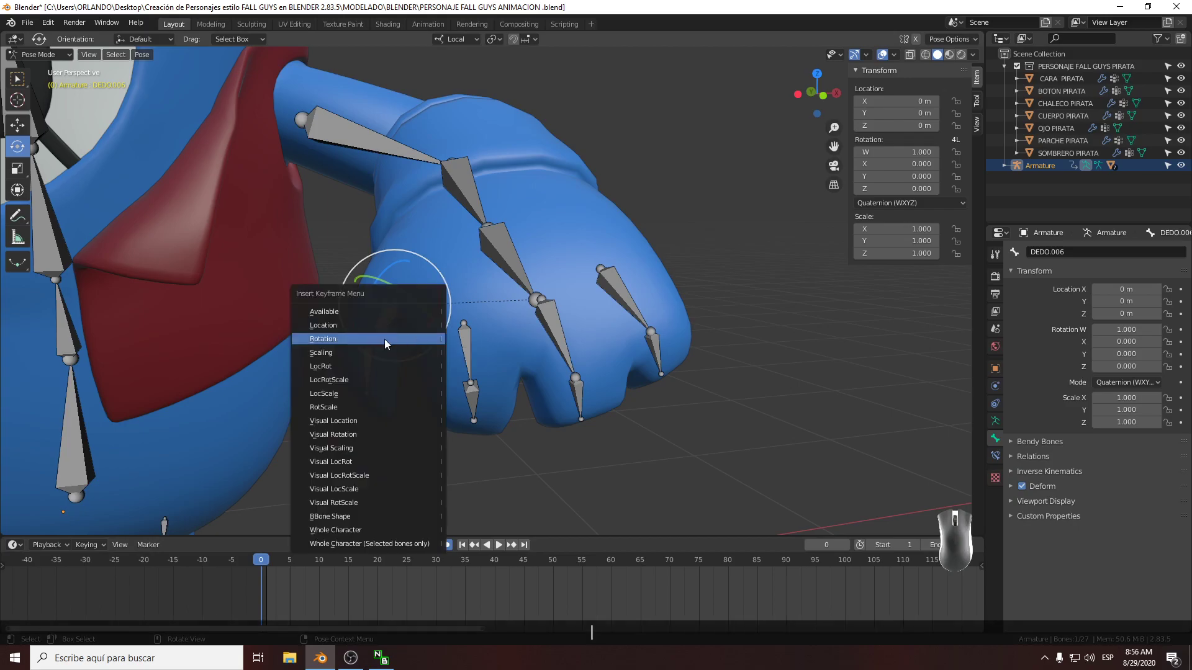
click(380, 339)
click(435, 562)
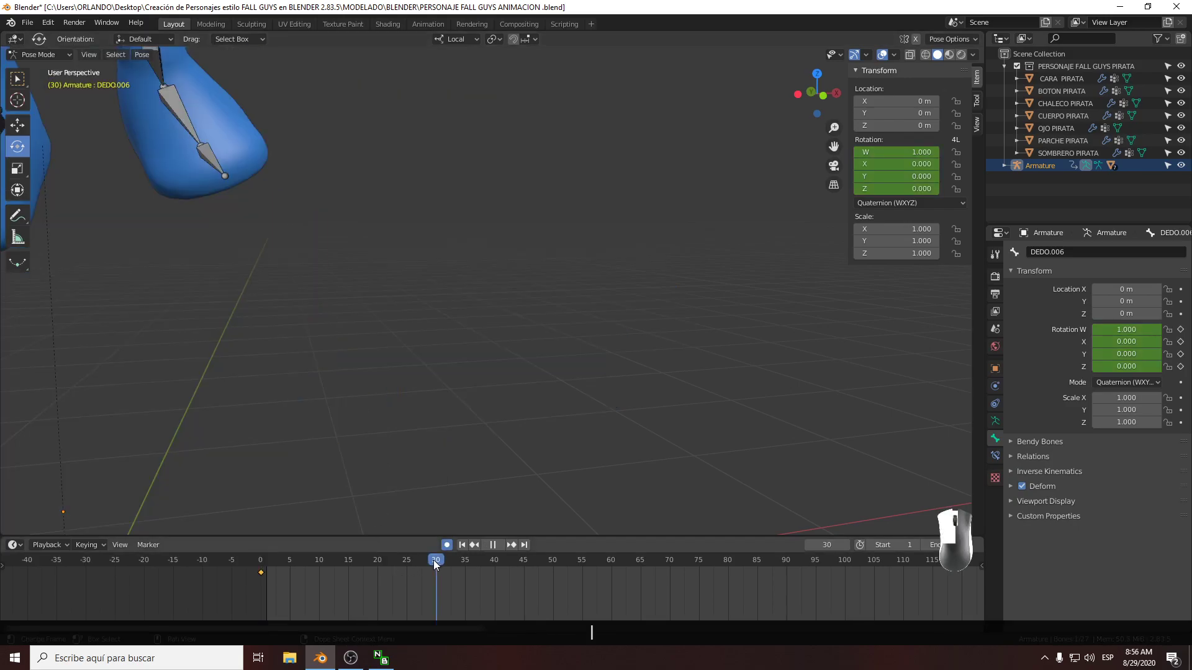
scroll(435, 440, down, 6)
shift+middle_drag(483, 278, 478, 316)
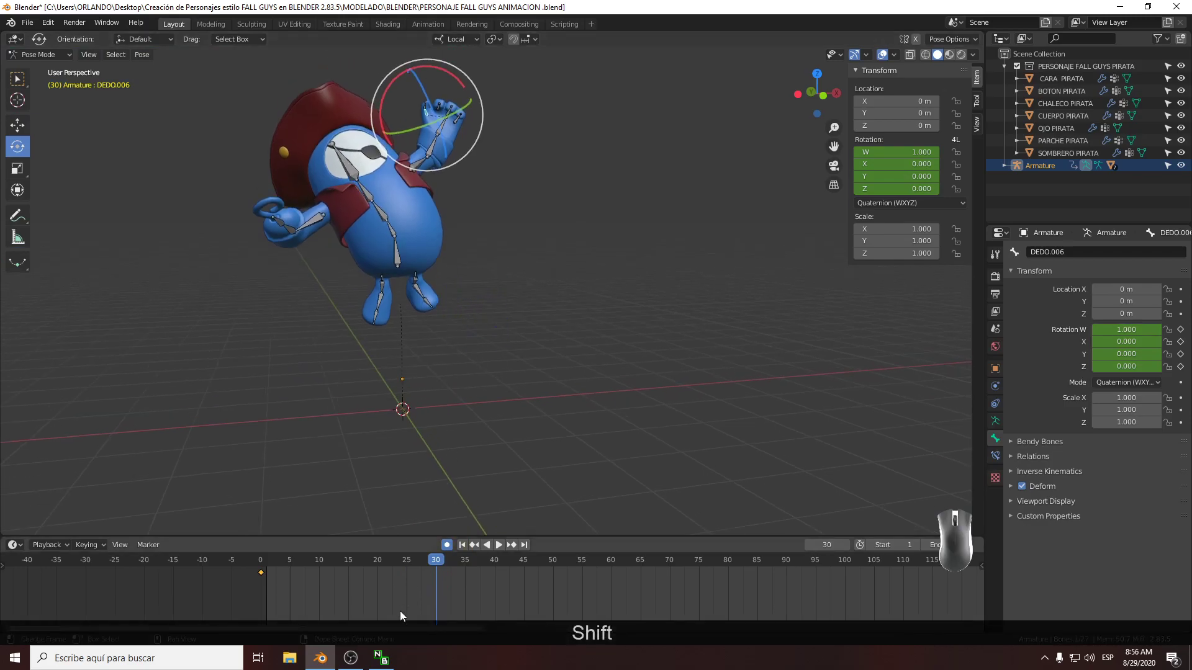
Return to frame 0 and rotate DEDO.006 about -22.4° around its local Z
click(261, 562)
scroll(446, 389, up, 8)
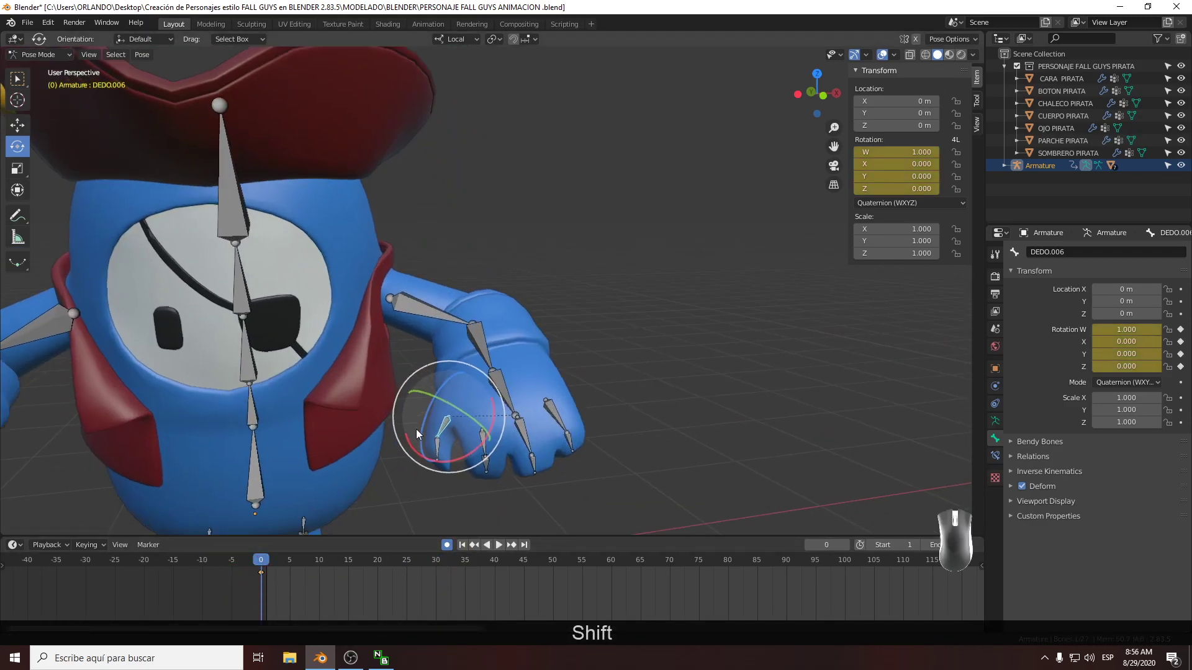
middle_drag(411, 340, 416, 307)
drag(408, 308, 408, 322)
middle_drag(427, 320, 488, 327)
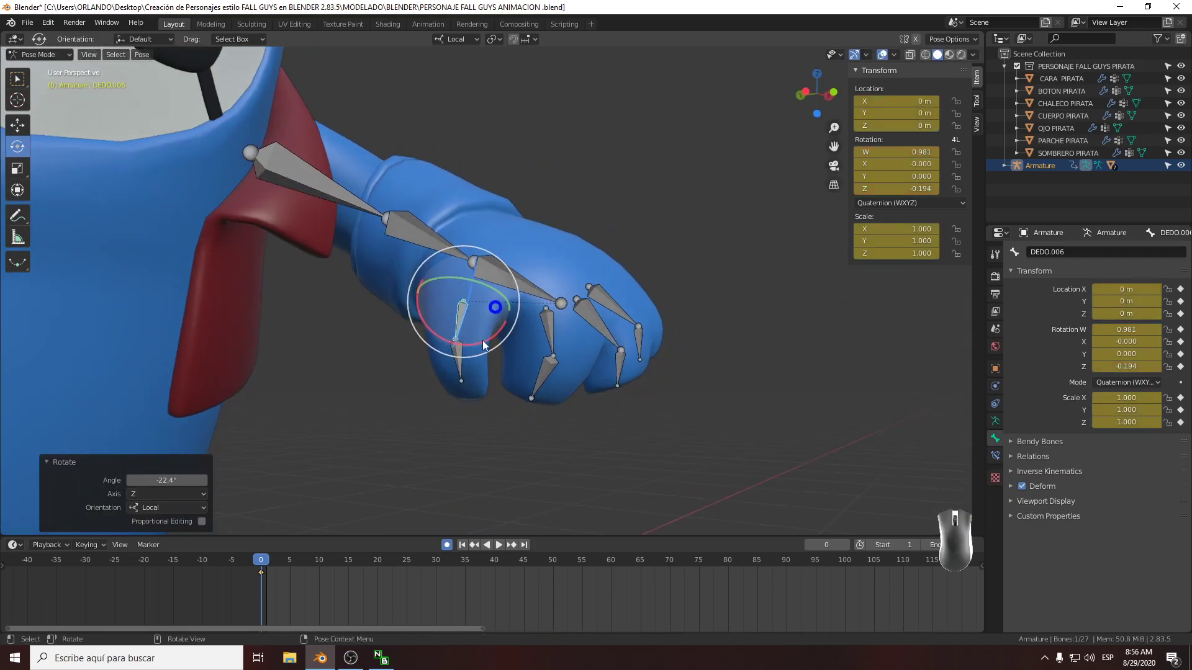
Bend the thumb tip bone DEDO.007 at frame 0 with a free trackball rotation and a turn around local X
click(465, 429)
click(450, 372)
middle_drag(449, 373, 376, 367)
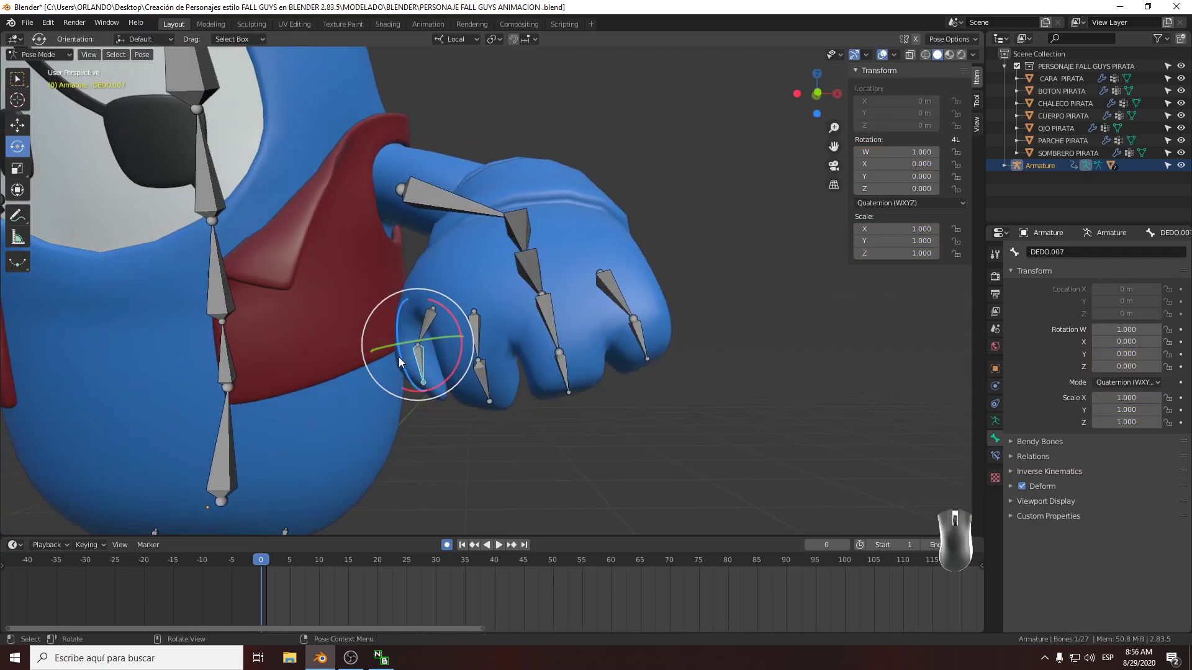
drag(406, 375, 409, 377)
middle_drag(409, 378, 451, 380)
drag(385, 334, 385, 339)
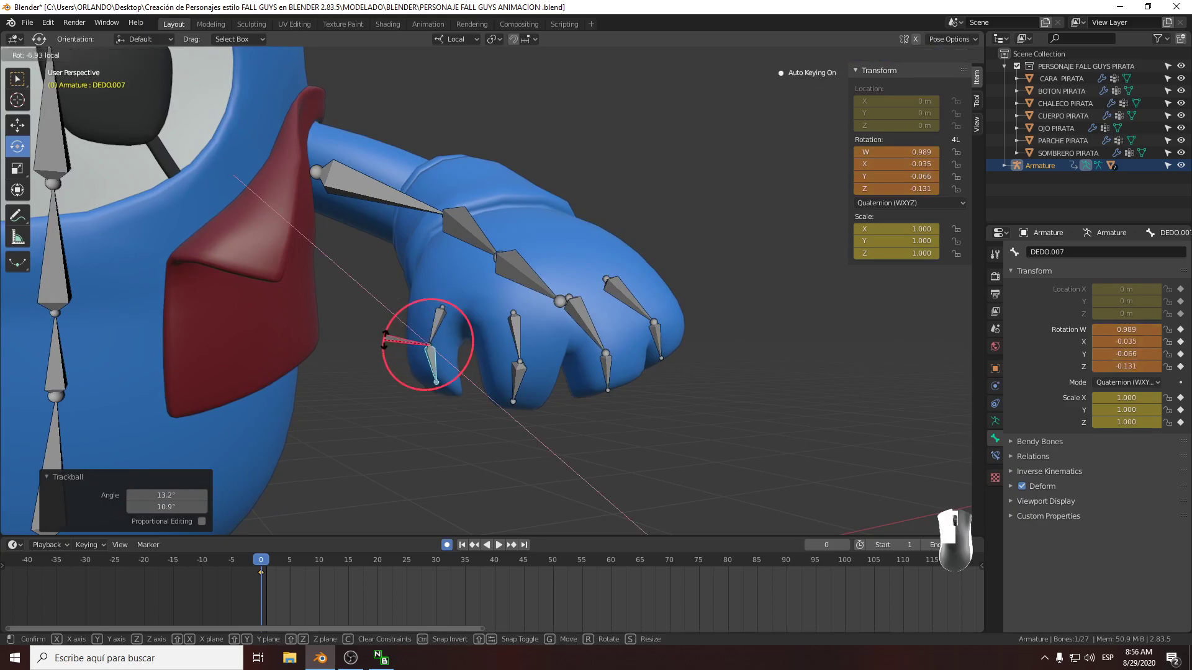
click(393, 339)
Rotate the MANO IZQUIERDA bone around its local Z at frame 0 in place of a free trackball rotation
middle_drag(393, 339, 107, 338)
middle_drag(541, 342, 283, 371)
scroll(484, 373, down, 8)
scroll(456, 328, up, 3)
shift+middle_drag(457, 326, 546, 307)
scroll(410, 367, up, 3)
click(551, 304)
click(439, 319)
middle_drag(426, 331, 385, 324)
click(426, 314)
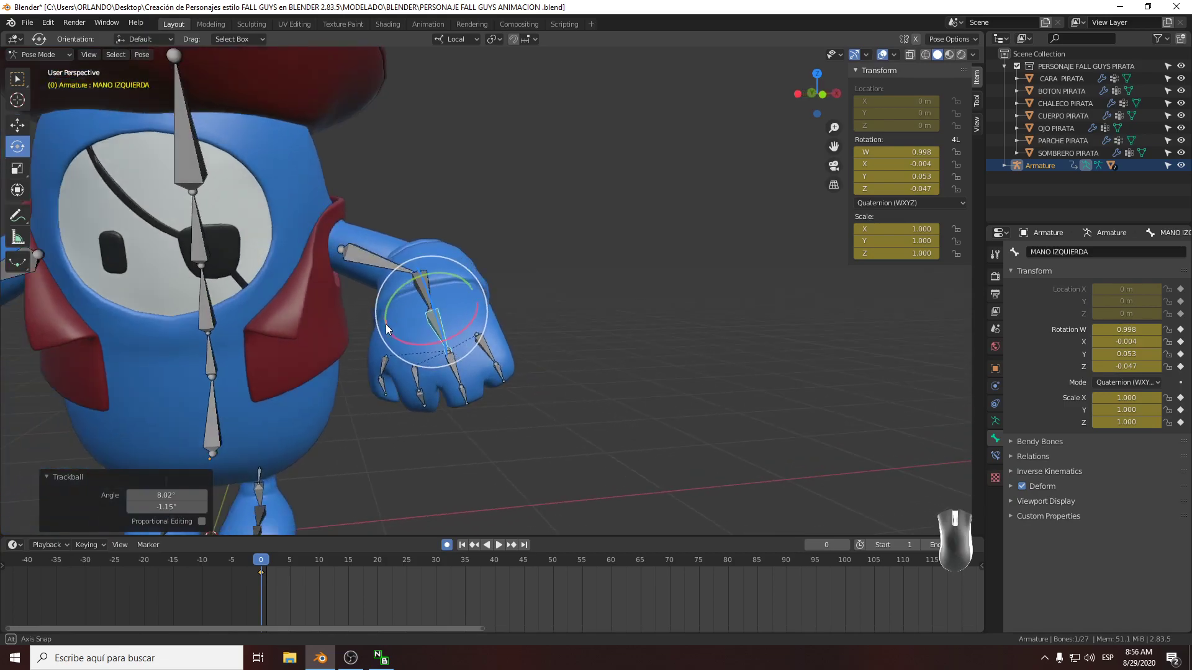
key(ctrl+z)
key(r)
key(z)
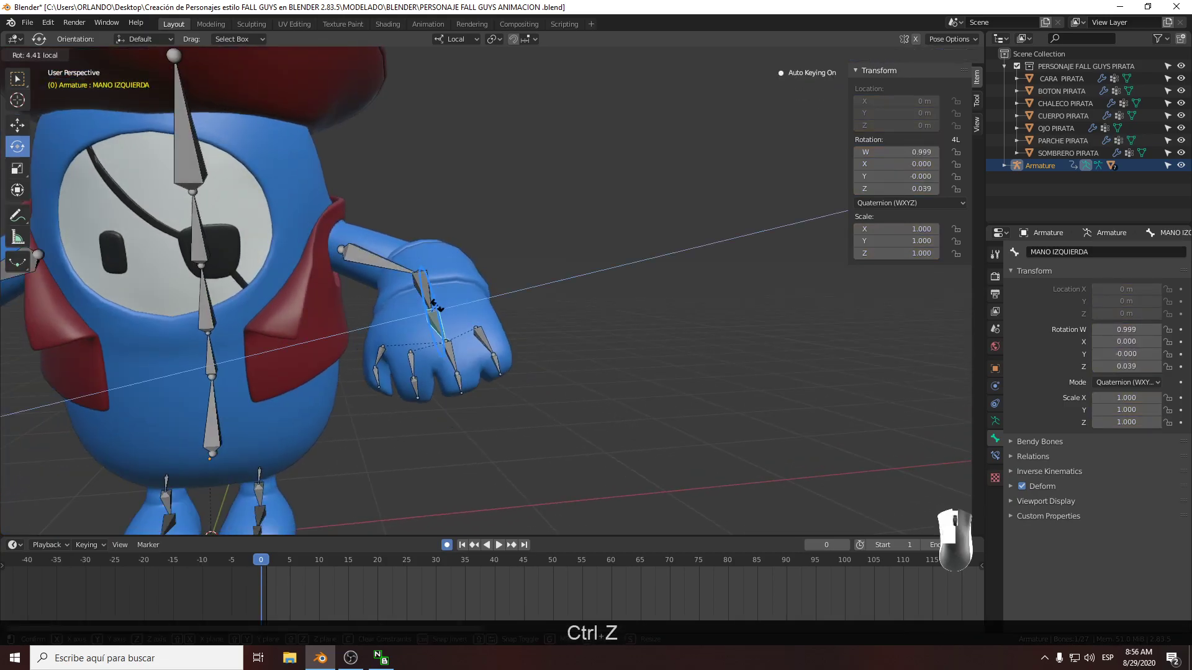
click(439, 308)
Rotate the left arm bones at frame 0 to lower the arm beside the body
middle_drag(438, 308, 415, 224)
click(427, 274)
drag(429, 254, 448, 252)
middle_drag(434, 254, 289, 243)
middle_drag(640, 280, 431, 225)
click(573, 214)
scroll(576, 267, up, 3)
drag(699, 275, 728, 308)
Refine the arm pose further at frame 0 and undo the last rotation
middle_drag(728, 308, 412, 286)
click(408, 293)
scroll(395, 293, up, 3)
drag(423, 255, 428, 262)
shift+middle_drag(403, 307, 422, 328)
click(468, 277)
middle_drag(468, 278, 466, 304)
drag(487, 278, 386, 308)
click(425, 295)
key(ctrl+z)
Rotate COLUMNA.001 about 3.13° around its local X at frame 0 to lean the torso forward
scroll(478, 348, down, 2)
shift+middle_drag(512, 366, 444, 380)
middle_drag(490, 388, 369, 366)
shift+middle_drag(534, 376, 478, 345)
click(578, 342)
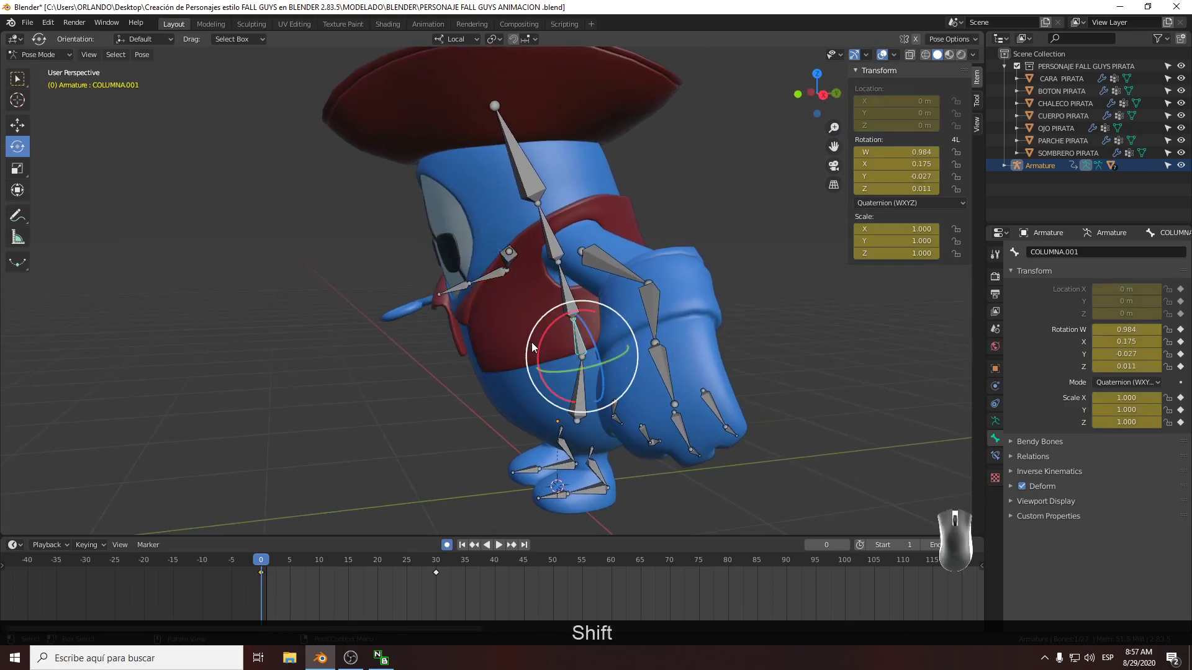
key(r)
click(540, 343)
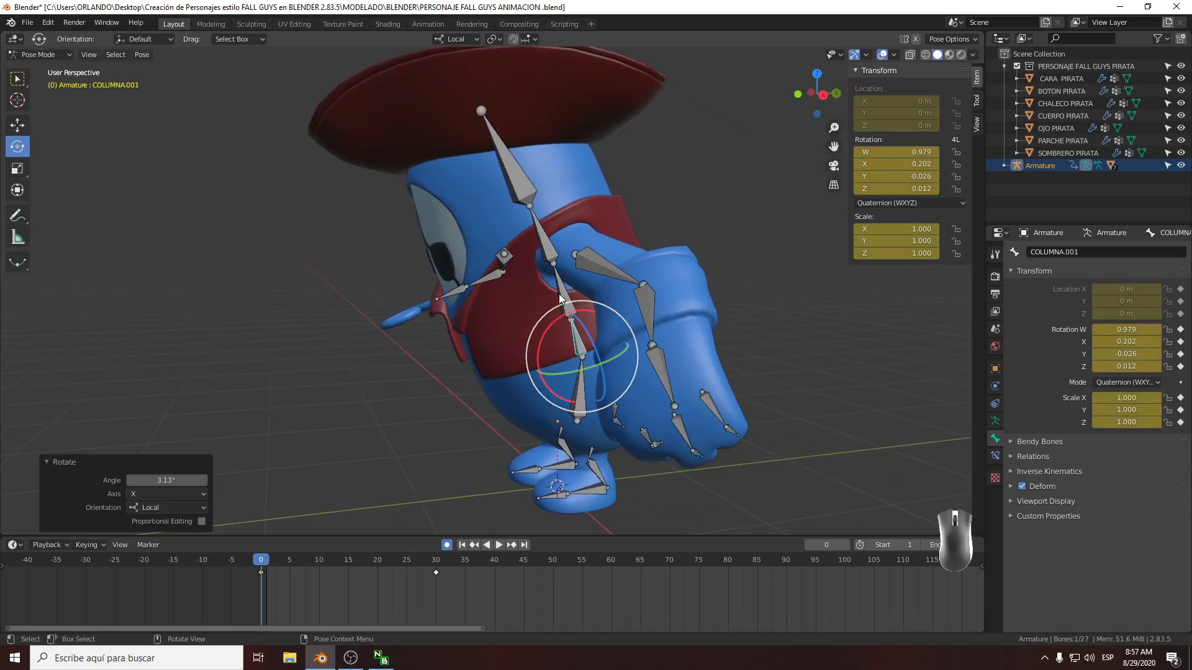
Rotate COLUMNA about 6.45° around its local X at frame 0 and save the file
click(555, 295)
key(r)
drag(532, 311, 534, 309)
middle_drag(538, 308, 838, 304)
scroll(838, 304, down, 1)
middle_drag(639, 320, 831, 334)
scroll(831, 334, down, 2)
middle_drag(552, 320, 791, 303)
scroll(601, 355, up, 2)
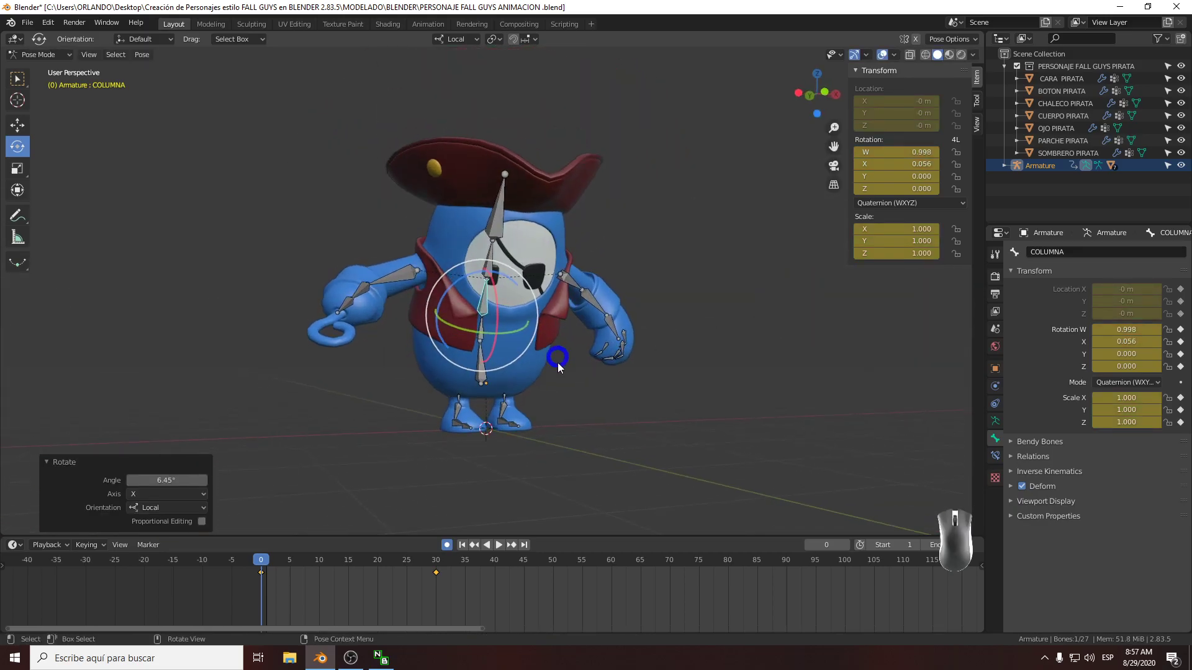
key(ctrl+s)
At frame 30, open the left hand's outer finger by rotating DEDO and DEDO.001
drag(266, 564, 436, 562)
shift+middle_drag(558, 272, 508, 422)
middle_drag(514, 316, 398, 343)
shift+middle_drag(398, 343, 435, 394)
scroll(535, 293, up, 3)
shift+middle_drag(535, 293, 481, 372)
mouse_move(481, 373)
middle_down()
mouse_move(578, 290)
mouse_move(468, 374)
middle_up()
middle_drag(467, 373, 340, 315)
mouse_move(544, 332)
shift+middle_down()
mouse_move(523, 321)
mouse_move(543, 323)
shift+middle_up()
scroll(520, 319, up, 3)
click(494, 320)
drag(542, 322, 569, 314)
click(494, 290)
drag(519, 260, 601, 257)
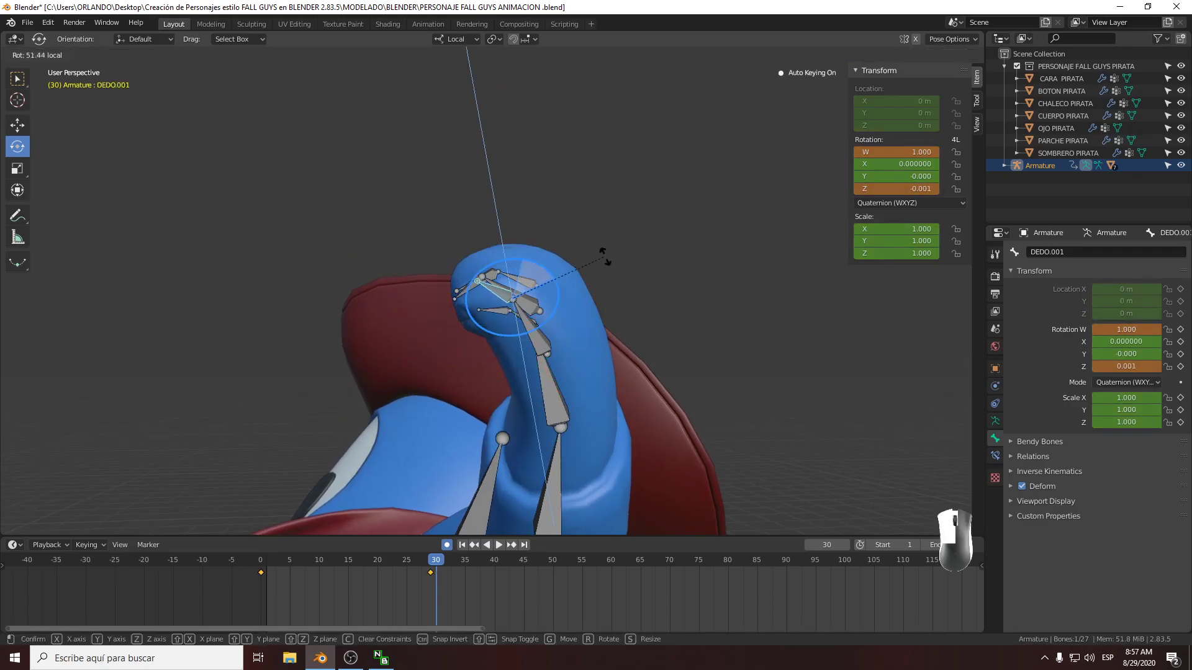
drag(694, 261, 694, 259)
Rotate the finger bone DEDO.002 about 25° around its local Z at frame 30
middle_drag(472, 273, 549, 318)
click(599, 355)
middle_drag(614, 350, 480, 331)
drag(481, 335, 504, 318)
key(ctrl+z)
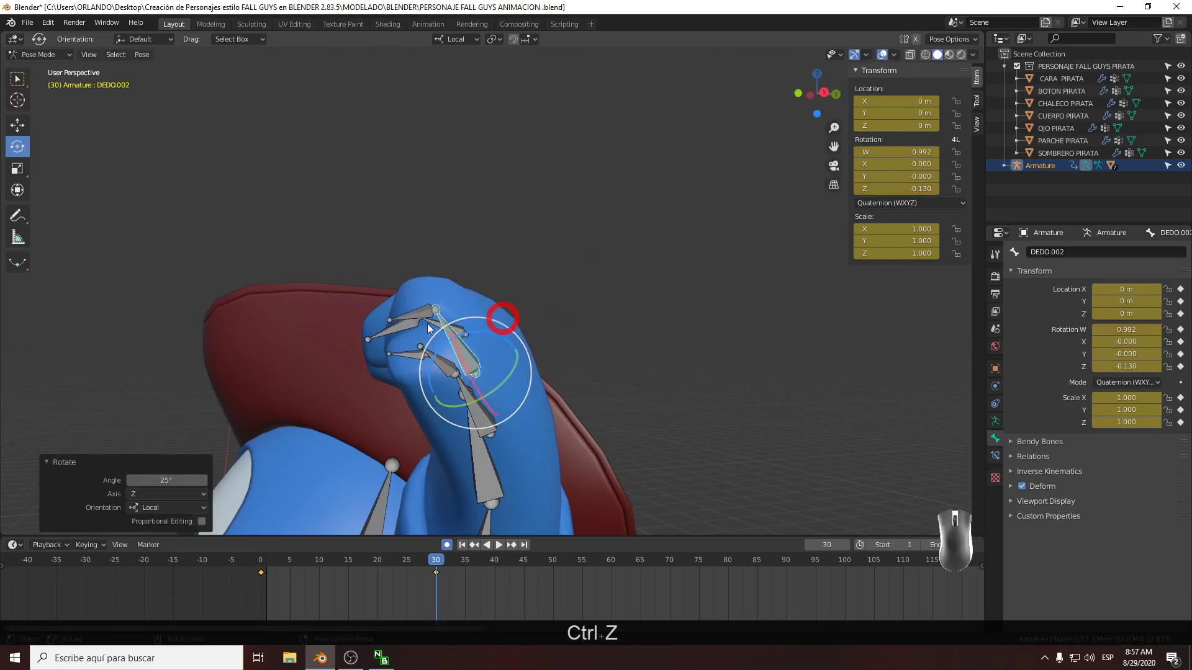
Rotate DEDO.003 around its local Z at frame 30 to open the fingertip, correcting it by about -19°
click(422, 313)
drag(458, 277, 476, 283)
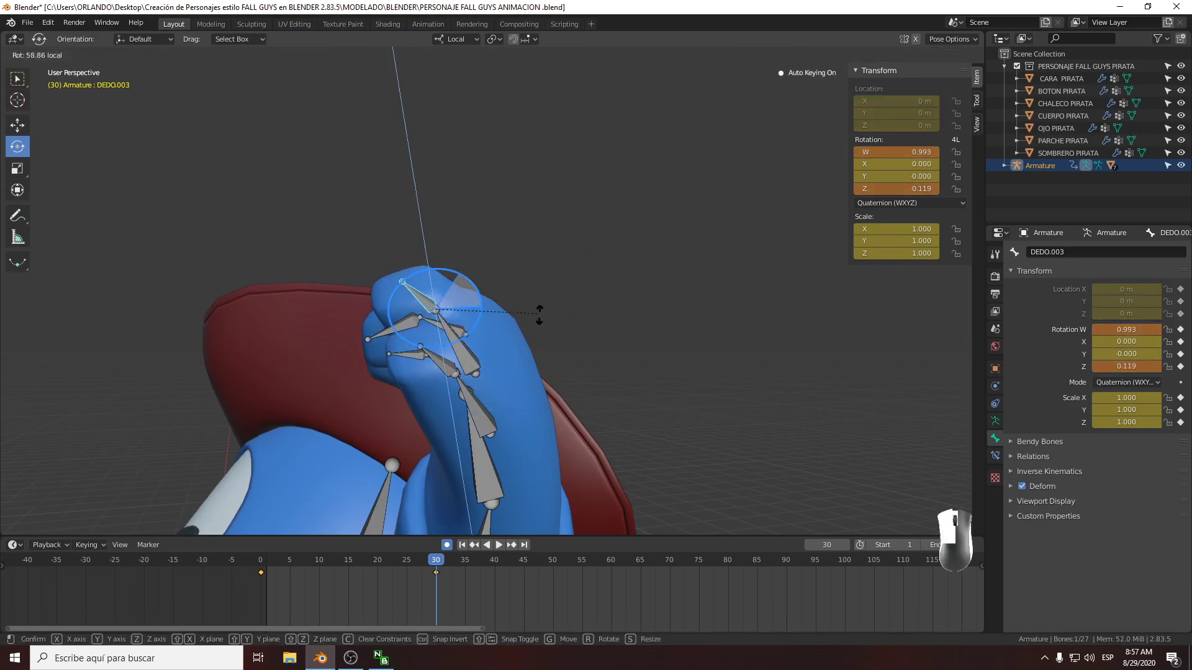
drag(534, 309, 565, 332)
mouse_move(459, 272)
mouse_down()
mouse_move(484, 283)
mouse_move(445, 274)
mouse_up()
middle_drag(445, 279, 720, 288)
middle_drag(539, 285, 416, 376)
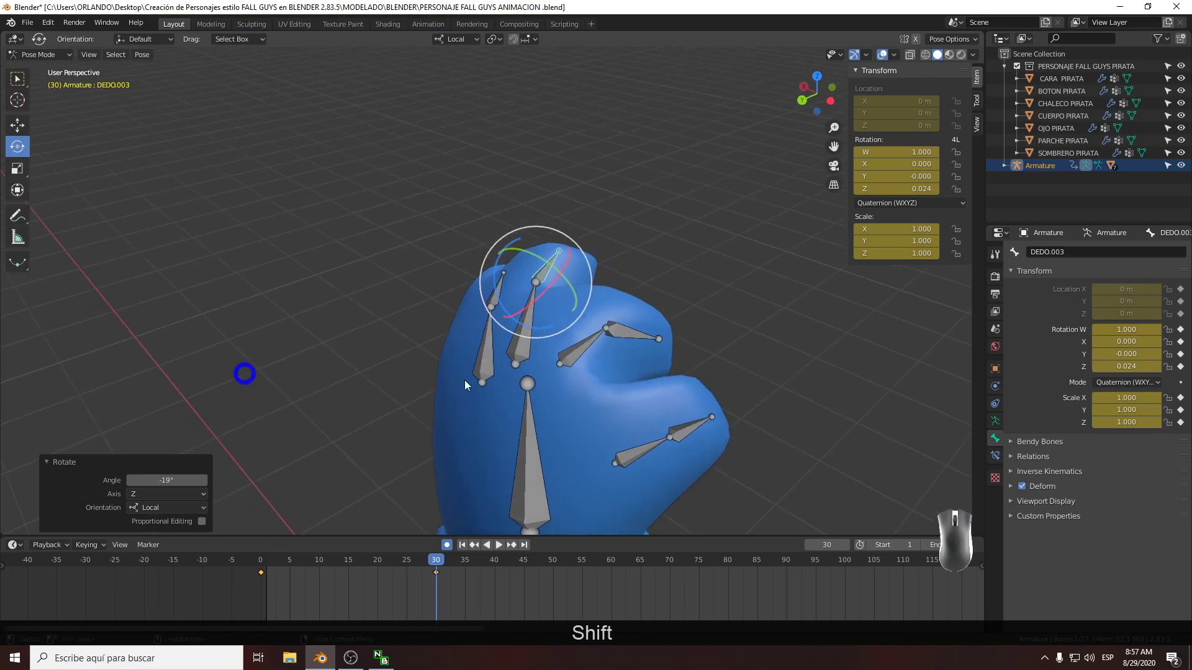
Open the finger beside the left thumb at frame 30 by rotating both of its bones
click(565, 357)
middle_drag(565, 356, 529, 307)
drag(529, 308, 493, 292)
click(564, 274)
drag(561, 276, 548, 249)
At frame 30, rotate the thumb bone DEDO.006 about 30.9° around its local Z and rotate its tip bone DEDO.007
shift+middle_drag(569, 382, 571, 287)
middle_drag(571, 287, 515, 308)
click(493, 304)
drag(509, 287, 486, 285)
click(555, 266)
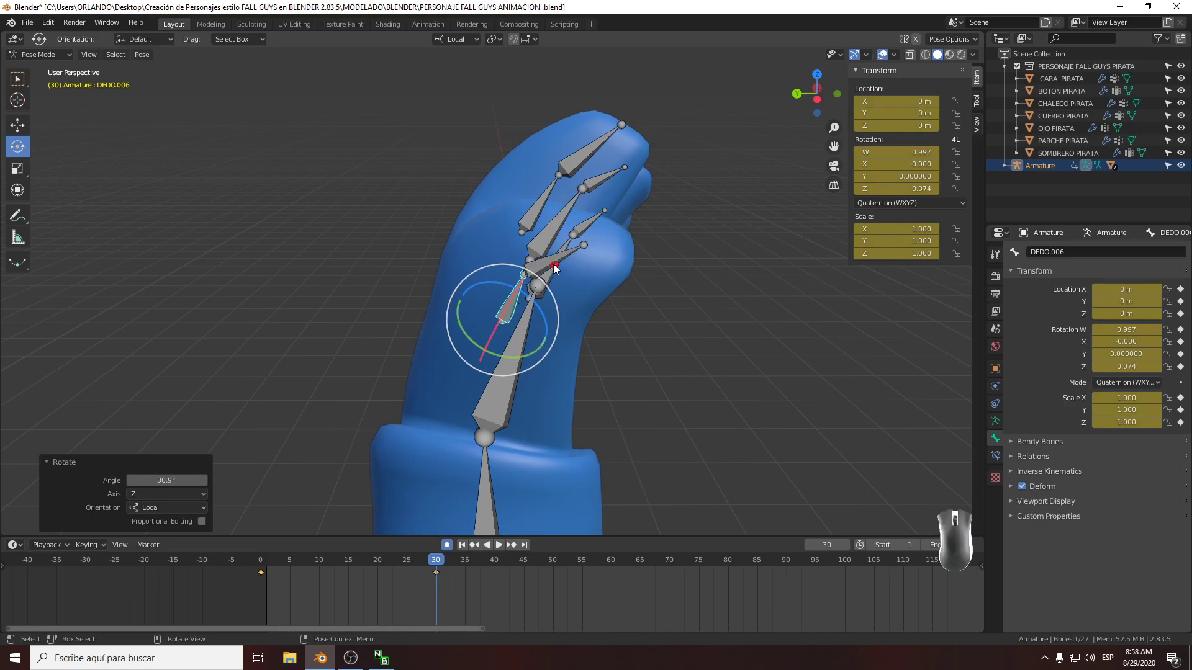
middle_drag(527, 247, 449, 270)
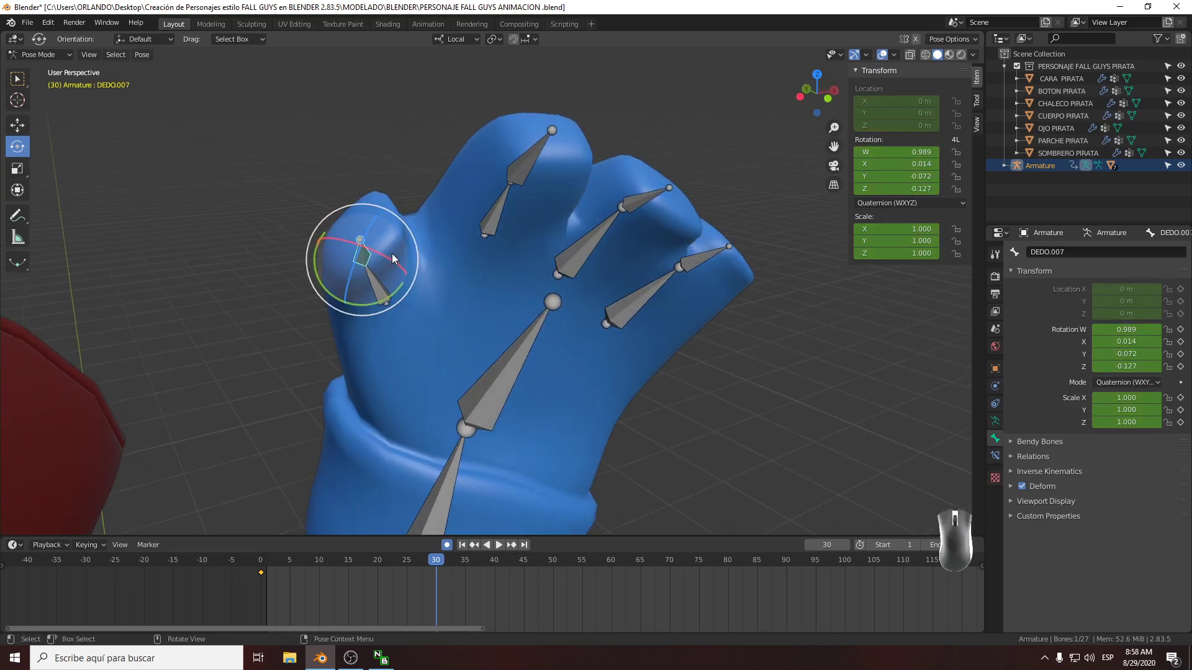
drag(390, 252, 378, 245)
At frame 30, rotate the left forearm bone BRAZO IZQUIERDO about 34.6° around its local Y
click(411, 310)
middle_drag(412, 311, 407, 278)
click(453, 268)
drag(494, 248, 517, 253)
click(517, 253)
middle_drag(517, 252, 487, 329)
click(488, 329)
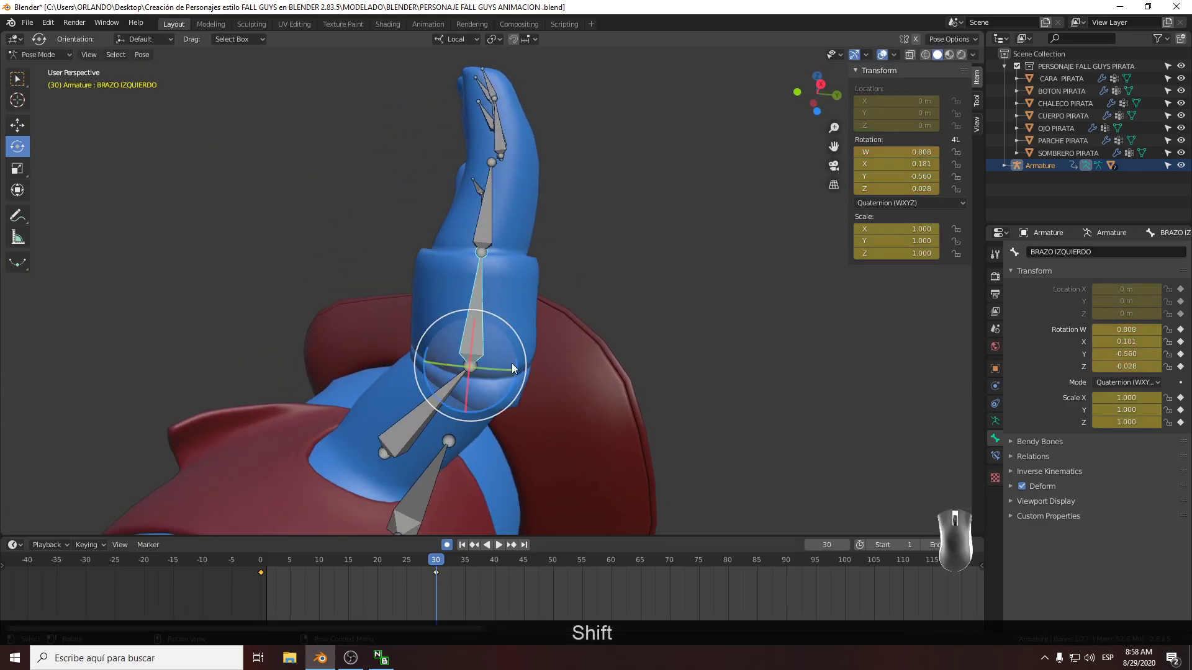
key(r)
key(y)
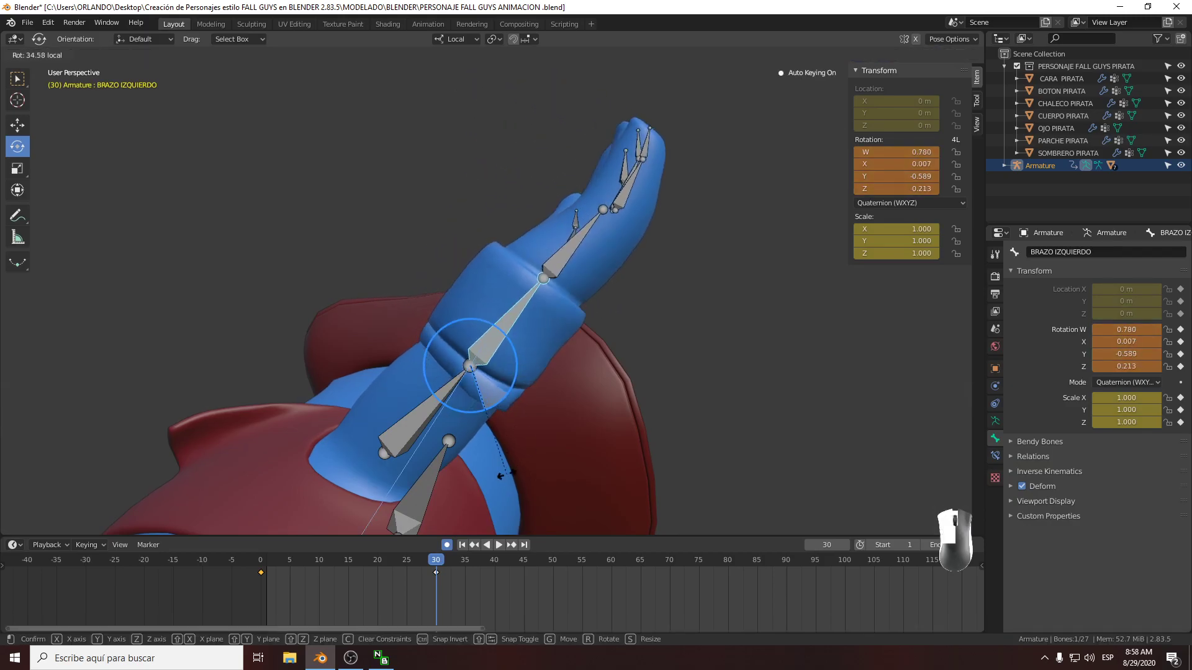
click(500, 475)
Refine the left arm's rotation at frame 30, undoing one trial rotation and redoing the adjustment
middle_drag(499, 475, 473, 250)
drag(533, 202, 518, 201)
middle_drag(463, 263, 594, 279)
scroll(584, 310, down, 2)
shift+middle_drag(472, 348, 339, 310)
scroll(542, 307, up, 1)
scroll(542, 307, up, 1)
click(531, 307)
drag(464, 361, 462, 362)
middle_drag(463, 362, 602, 356)
scroll(596, 355, down, 3)
key(ctrl+z)
drag(543, 324, 539, 332)
At frame 30, adjust the right forearm bone BRAZO DERECHO, including a rotation of 30.1° around its local X
scroll(479, 336, up, 2)
shift+middle_drag(490, 353, 543, 354)
middle_drag(452, 319, 458, 320)
scroll(457, 318, up, 1)
click(455, 318)
scroll(463, 326, up, 1)
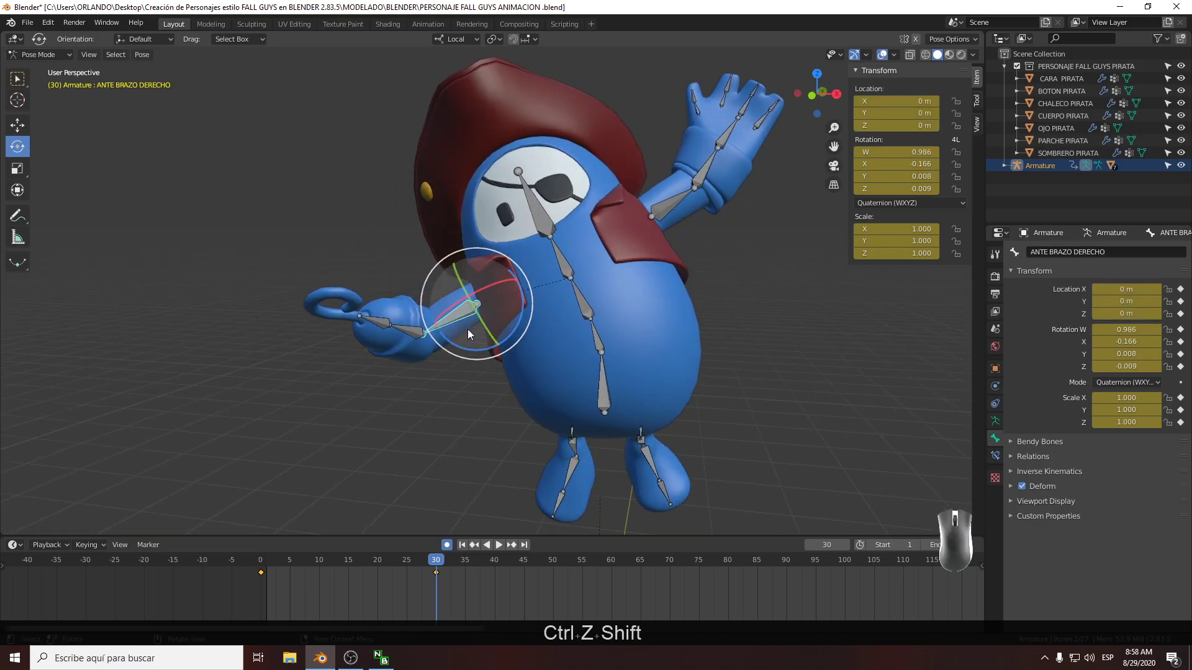
click(414, 331)
drag(411, 360, 395, 337)
middle_drag(395, 337, 415, 338)
drag(443, 308, 424, 312)
middle_drag(423, 312, 428, 373)
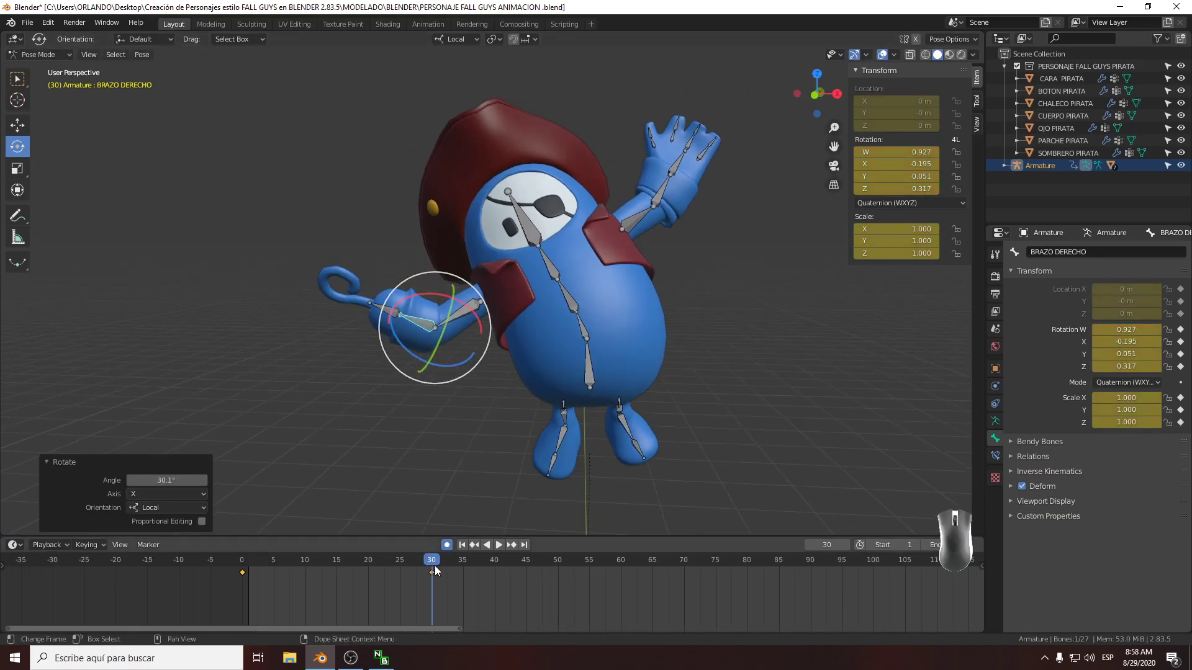
Delete the stray keyframe at frame 31 from the right forearm bone BRAZO DERECHO
scroll(430, 571, up, 3)
key(space)
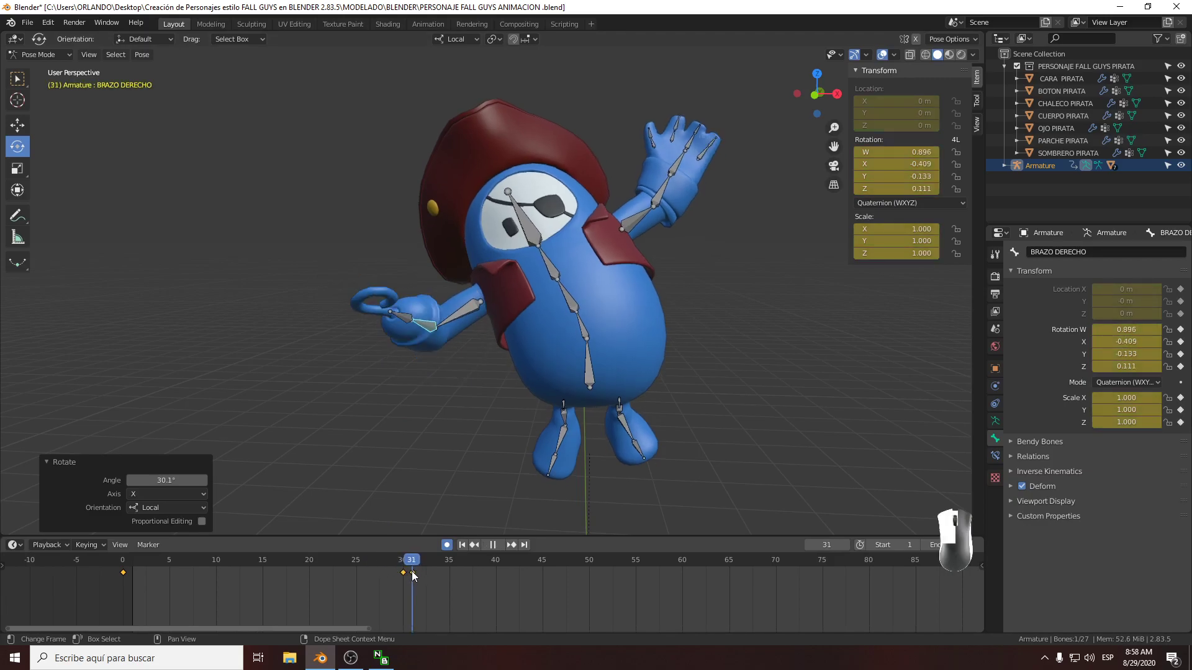
click(412, 572)
key(space)
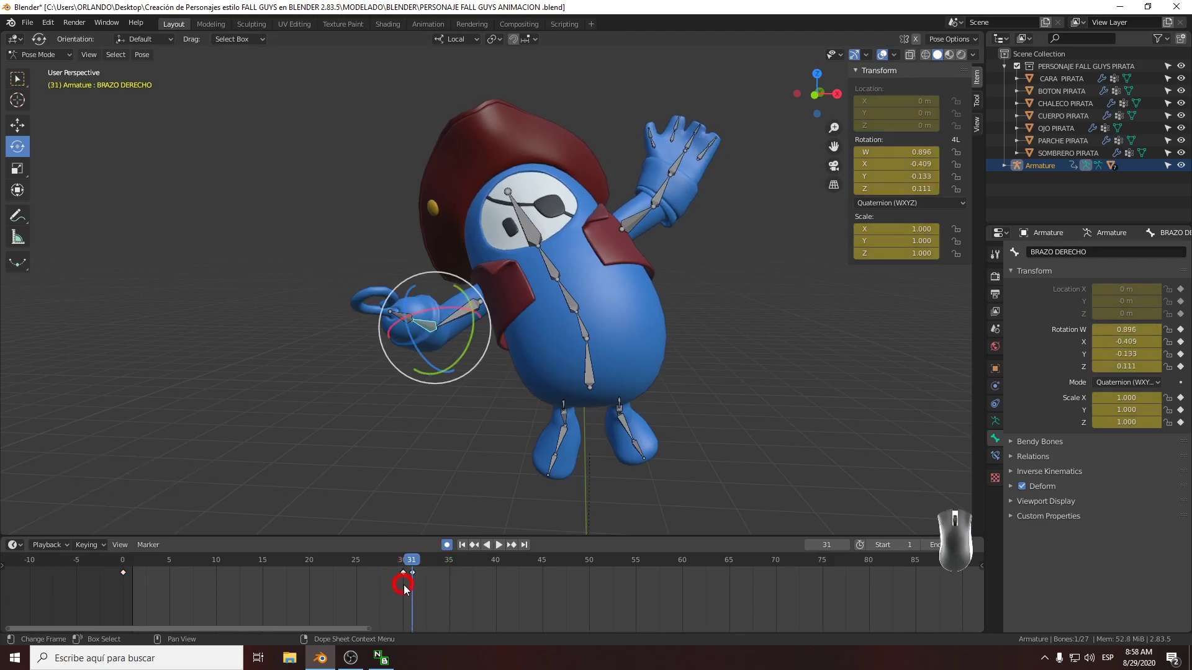
key(Delete)
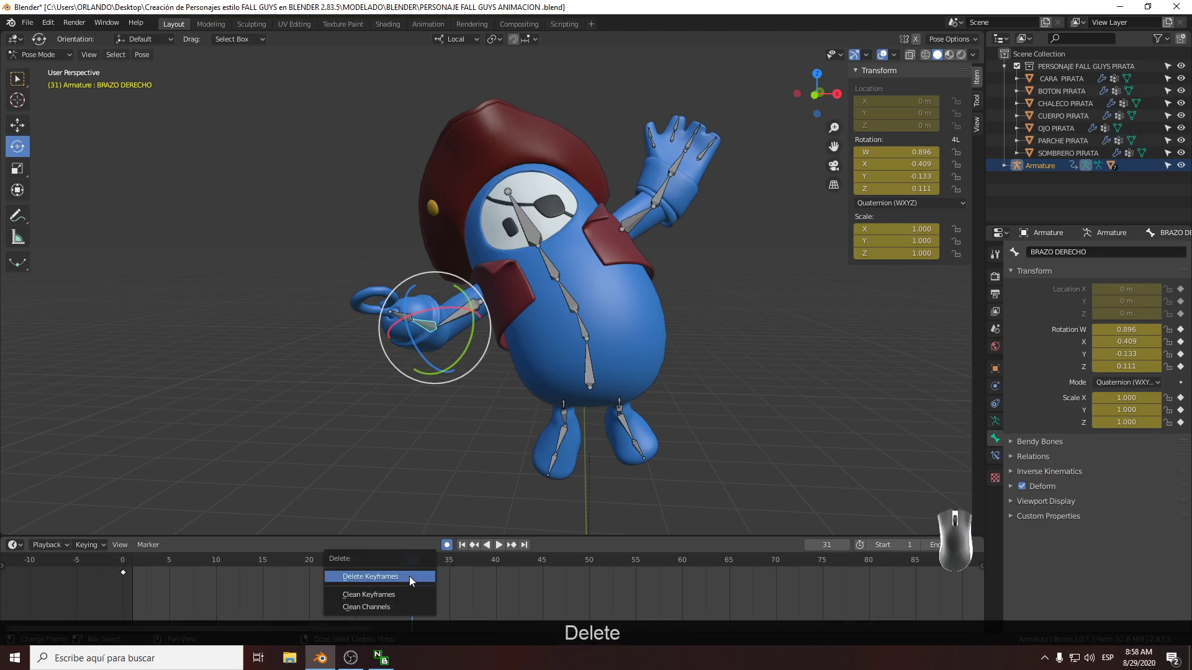
click(409, 576)
Delete the stray keyframes at frame 29 from the left-hand finger bones DEDO.001 and DEDO
drag(403, 562, 329, 562)
key(space)
mouse_move(410, 546)
mouse_down()
mouse_move(377, 557)
mouse_move(392, 555)
mouse_up()
shift+middle_drag(756, 162, 403, 286)
scroll(553, 346, up, 4)
scroll(526, 242, up, 3)
click(609, 257)
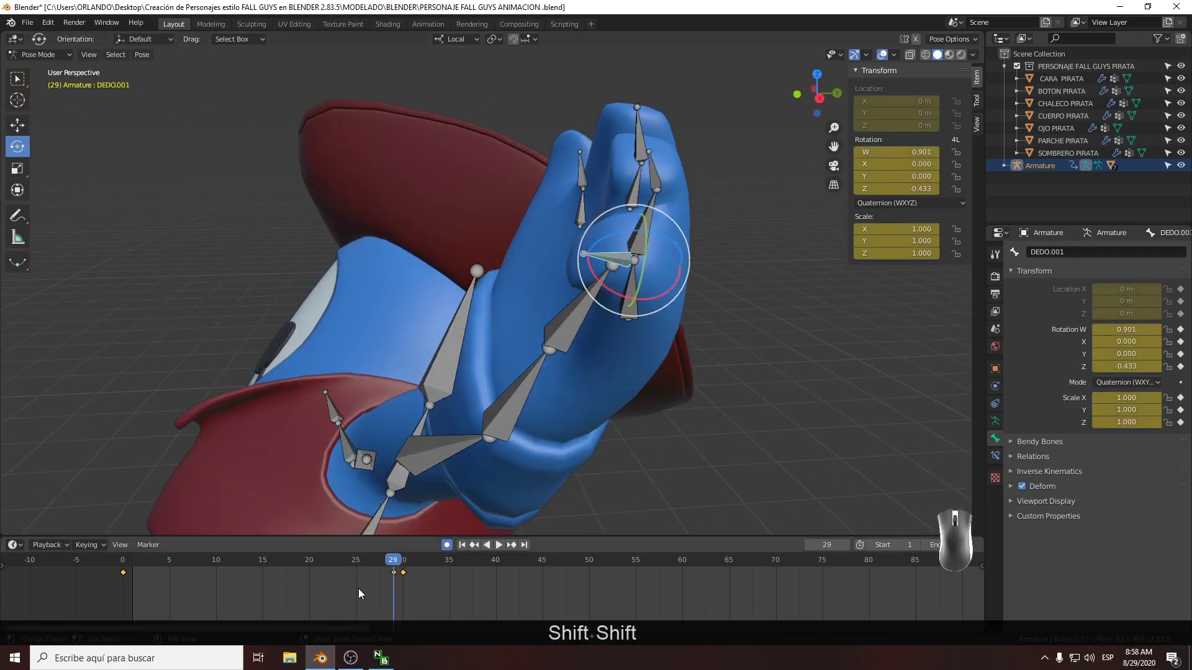
key(space)
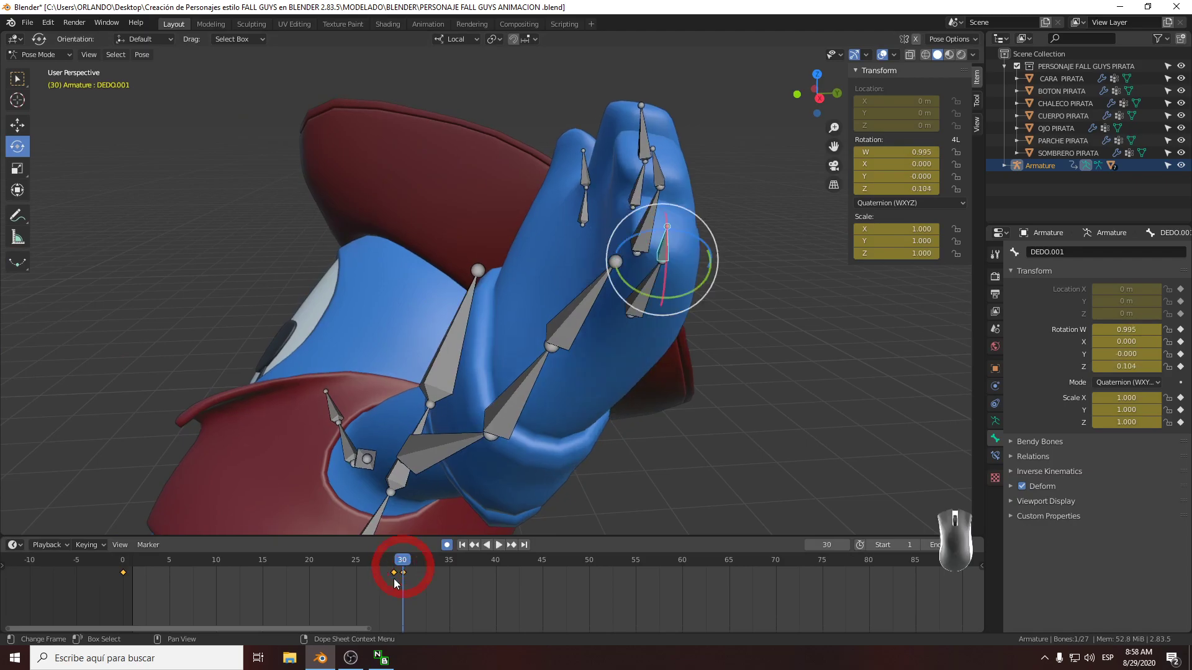
key(Delete)
click(390, 578)
mouse_move(396, 572)
mouse_down()
mouse_move(381, 567)
mouse_move(427, 564)
mouse_move(405, 566)
mouse_up()
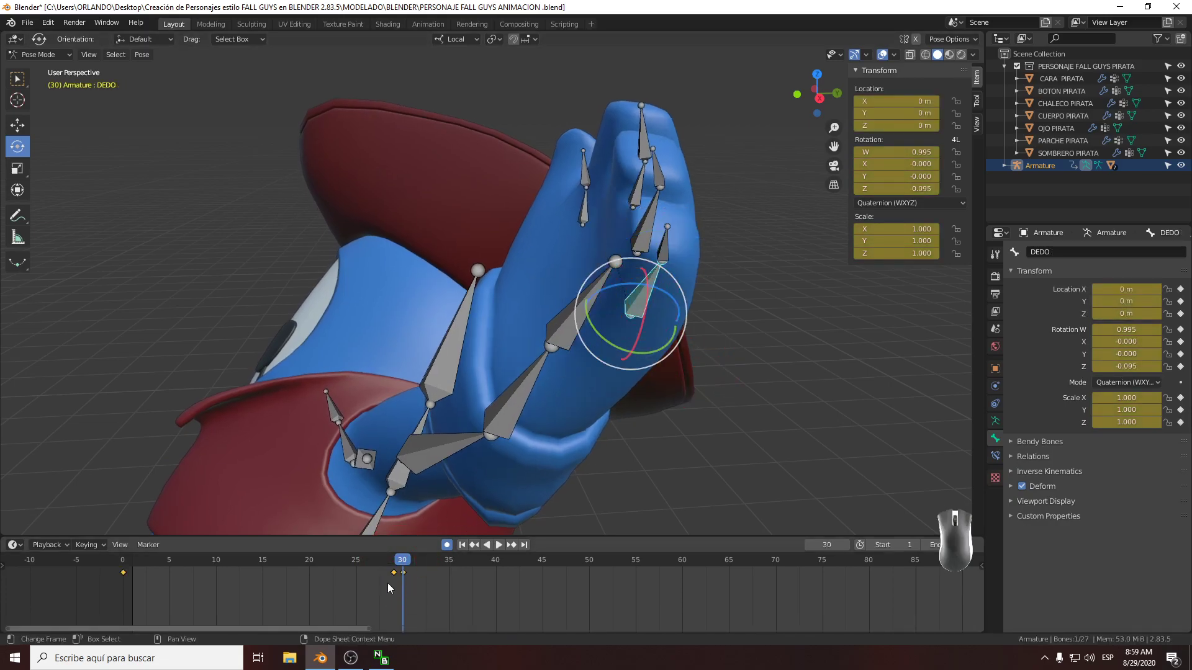
key(Delete)
click(393, 575)
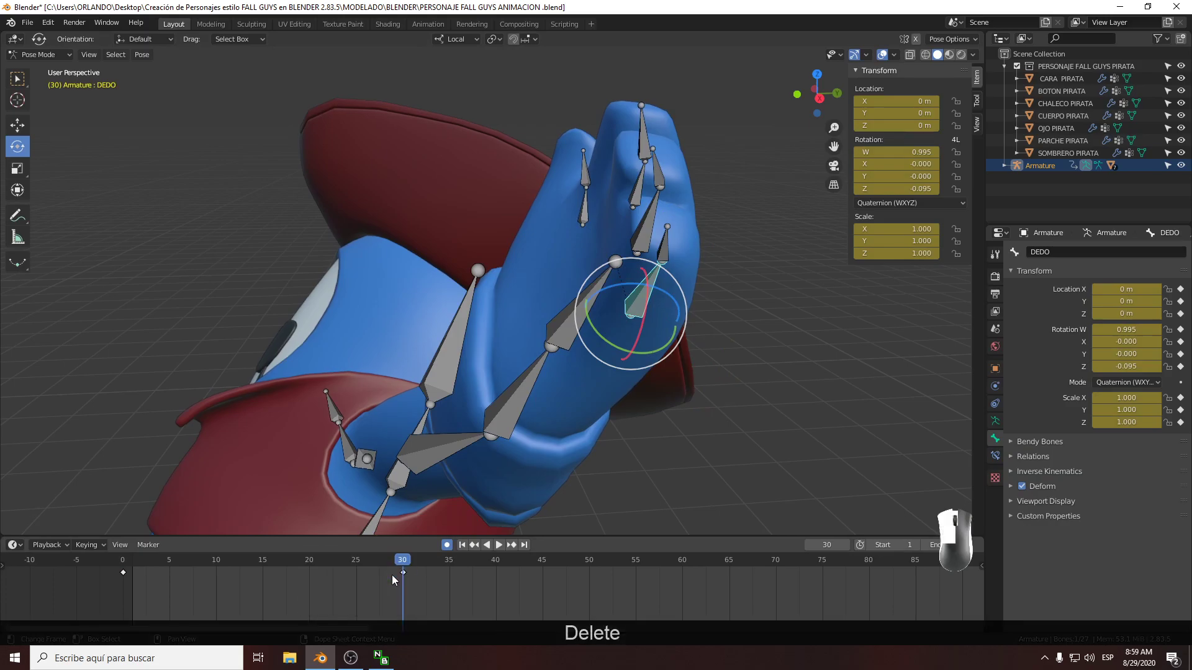
Play the jump several times from frame 0 and examine the arm and finger motion
drag(404, 560, 180, 563)
scroll(310, 447, down, 7)
middle_drag(311, 447, 686, 319)
scroll(686, 319, up, 3)
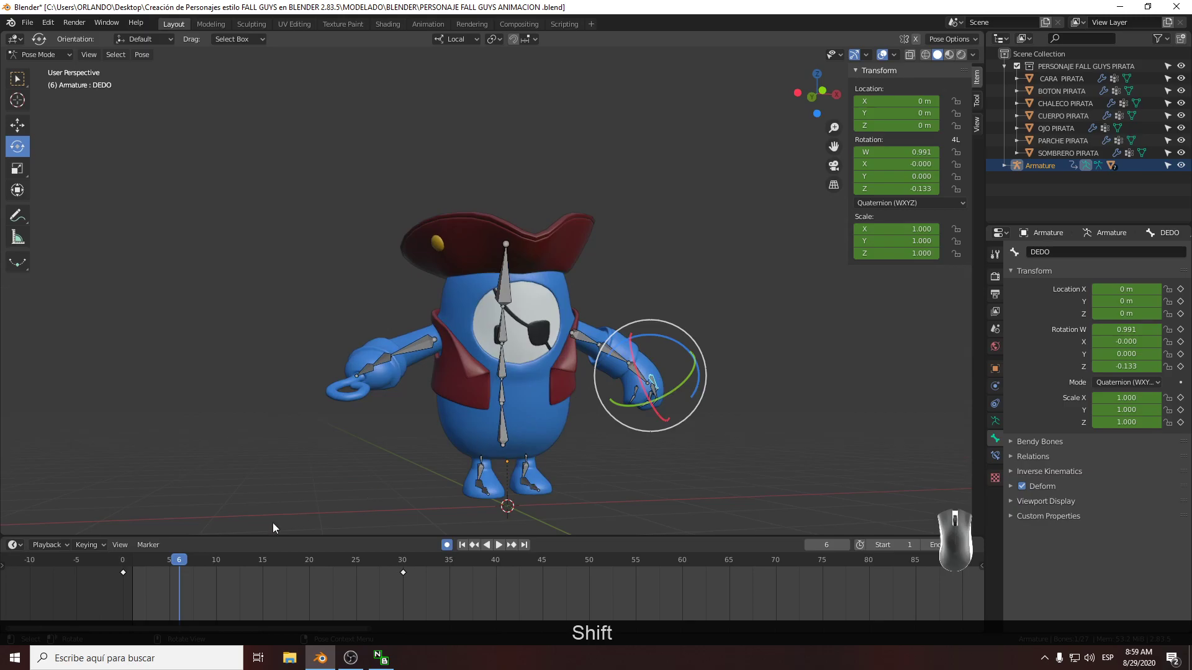
drag(178, 565, 67, 575)
scroll(274, 505, down, 1)
click(283, 464)
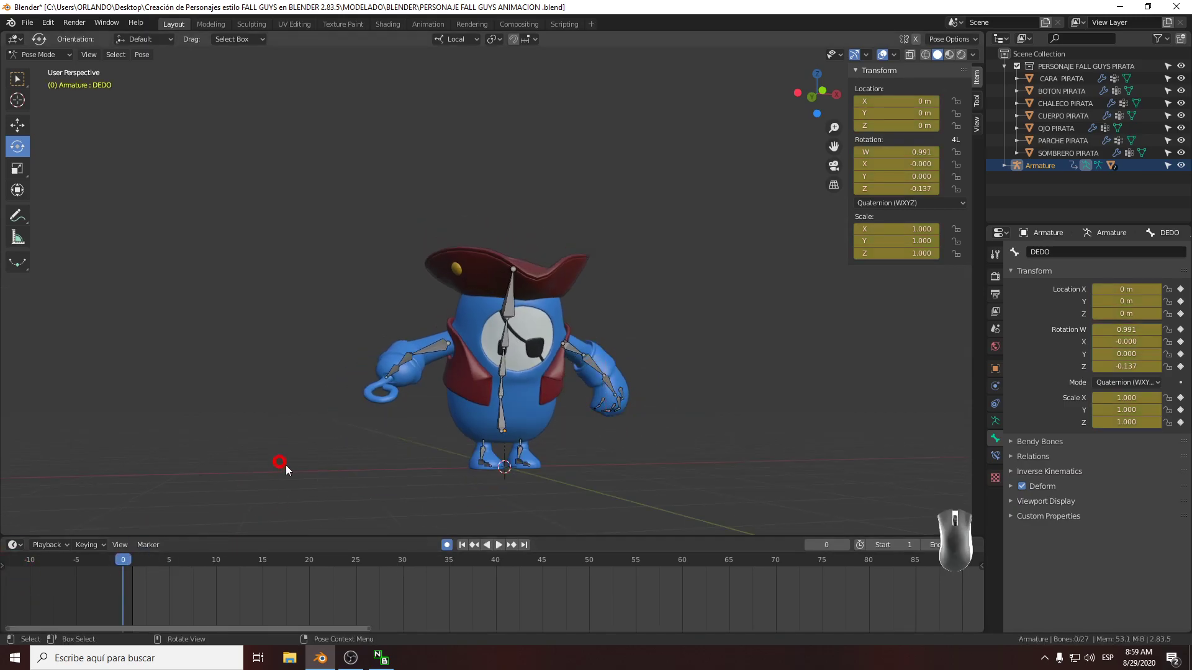
middle_drag(283, 464, 262, 470)
key(space)
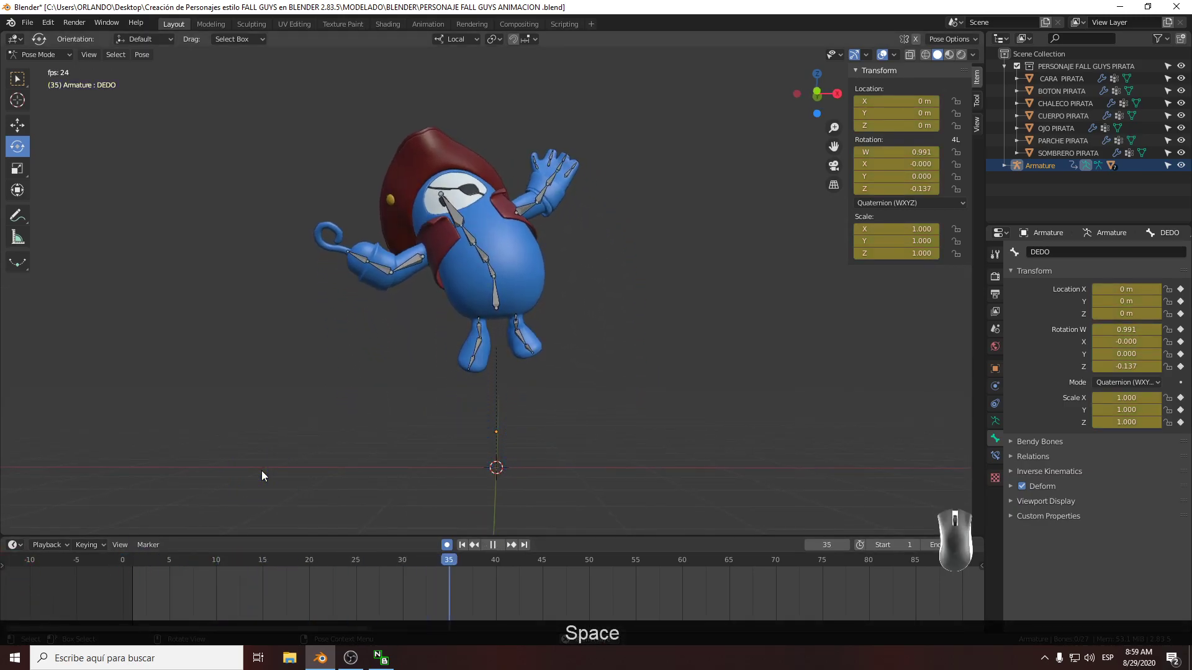
key(space)
click(391, 566)
click(60, 572)
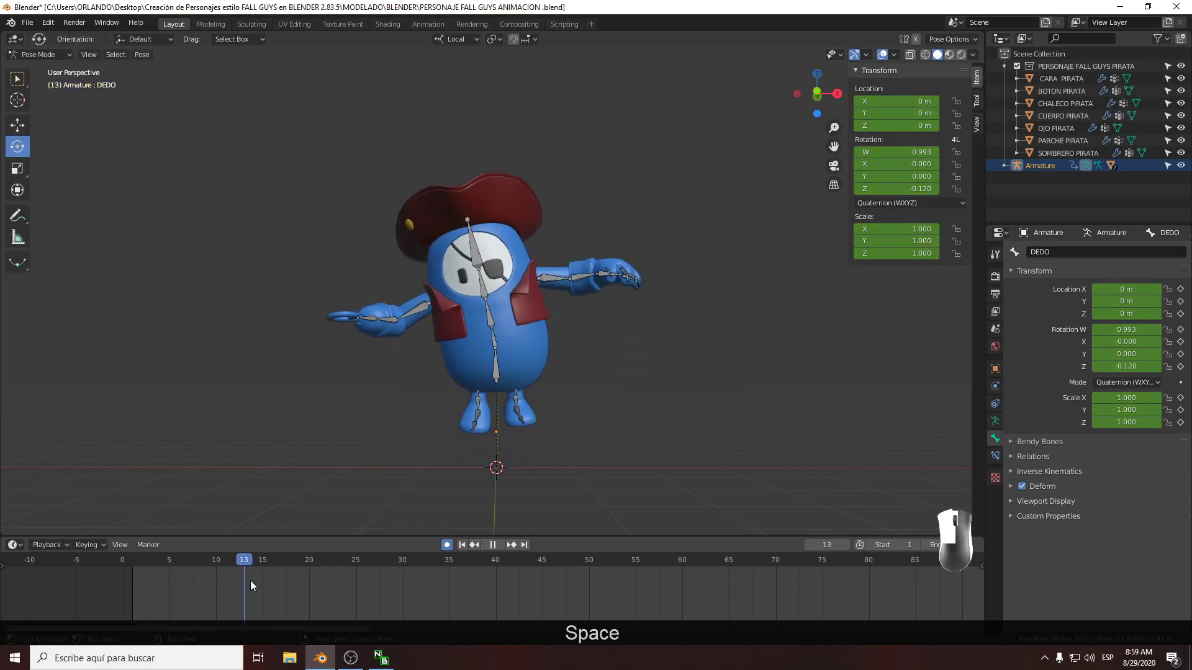
click(37, 576)
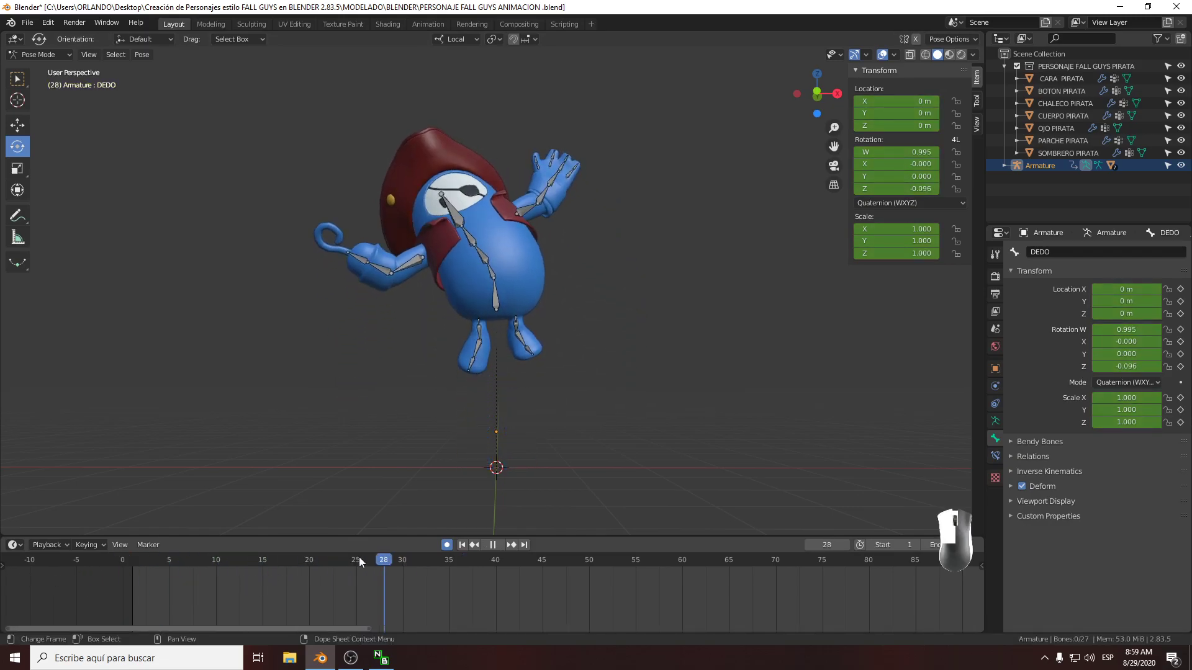
click(39, 568)
key(space)
Select all bones and shift all their keyframes 30 frames forward, to frames 30 and 60
drag(695, 501, 282, 236)
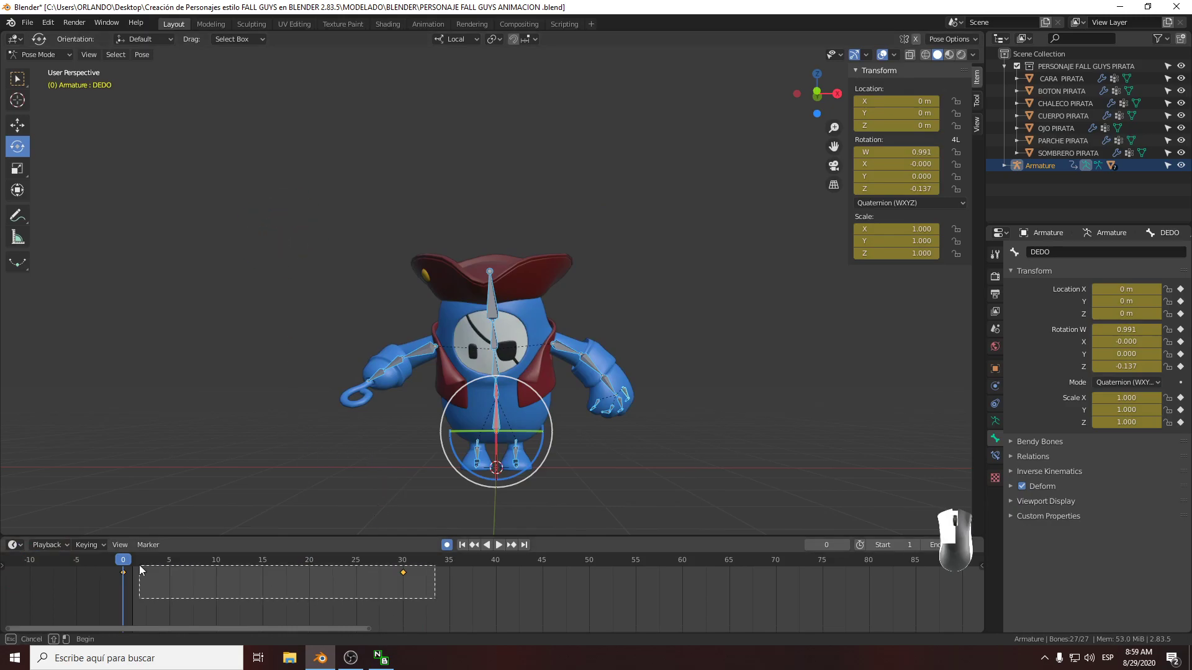
drag(113, 565, 114, 565)
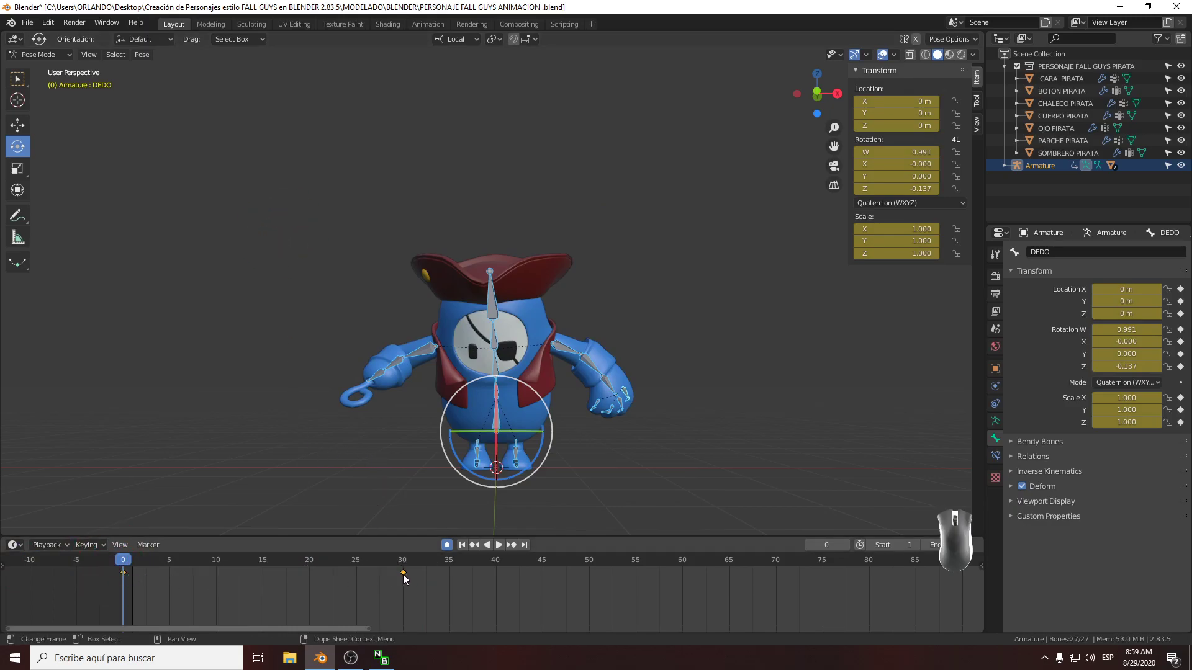
drag(404, 575, 425, 578)
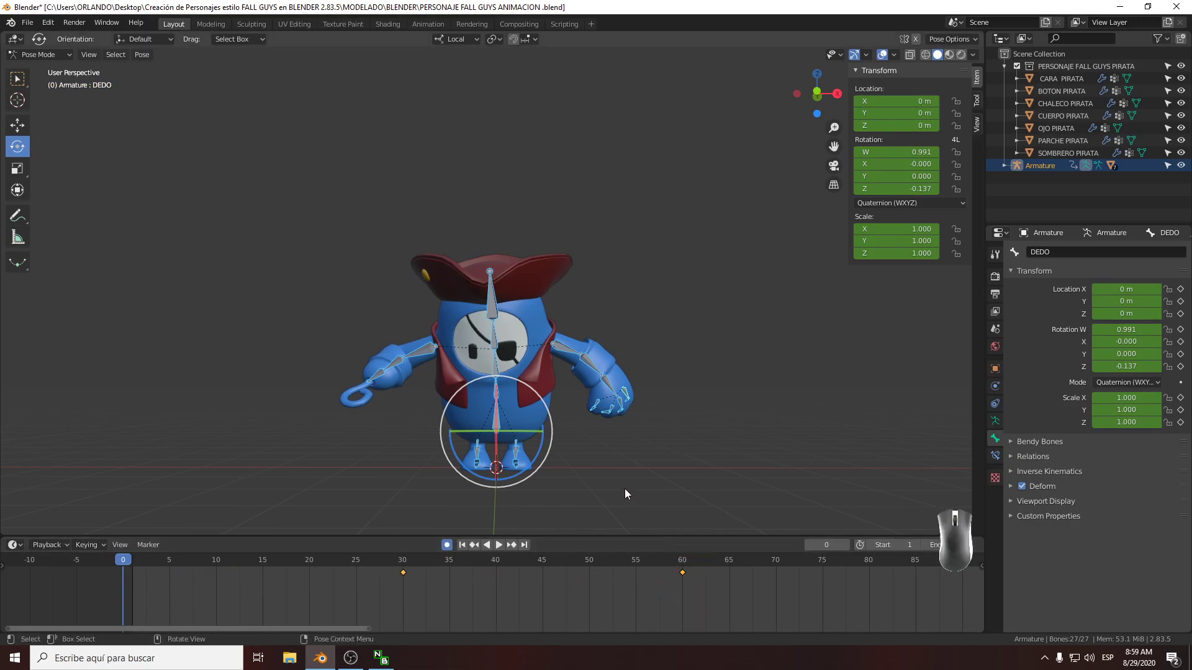
drag(183, 567, 19, 563)
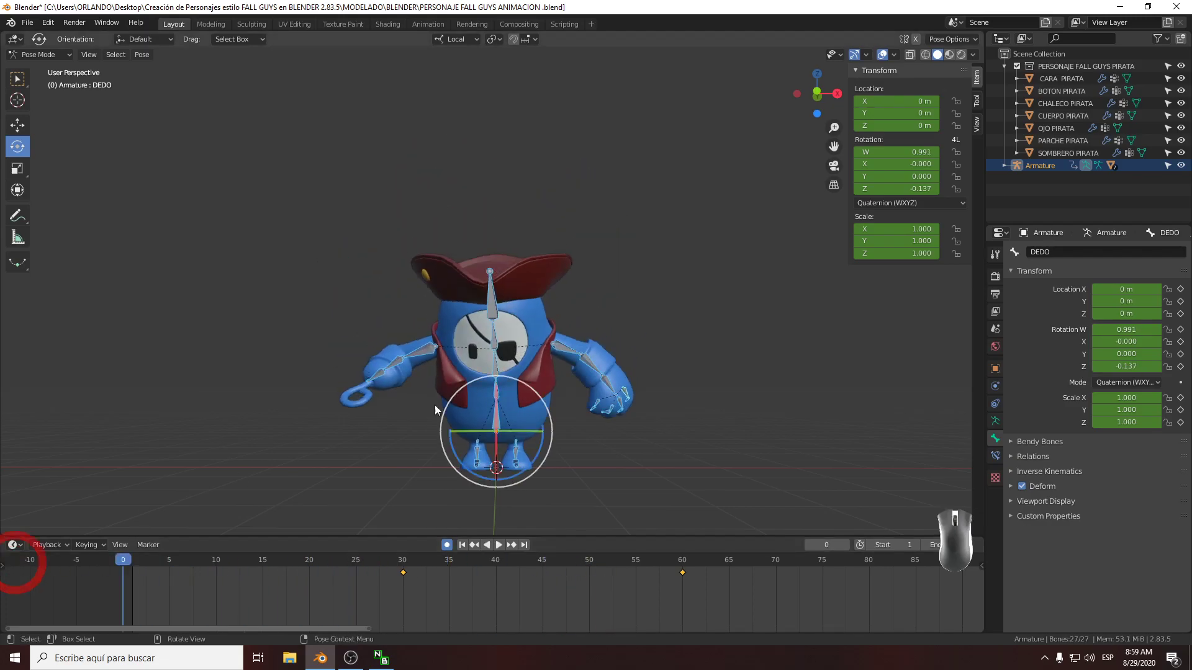
middle_drag(422, 417, 295, 416)
scroll(341, 437, up, 3)
shift+middle_drag(407, 442, 473, 400)
click(506, 392)
drag(464, 415, 476, 372)
key(ctrl+z)
middle_drag(477, 372, 359, 289)
click(376, 330)
mouse_move(359, 288)
mouse_down()
mouse_move(366, 317)
mouse_move(369, 272)
mouse_up()
key(ctrl+z)
middle_drag(361, 279, 373, 307)
At frame 0, rotate the right forearm bone BRAZO DERECHO by -29.2° around its local X
click(326, 352)
middle_drag(326, 352, 420, 412)
click(382, 391)
drag(420, 417, 434, 430)
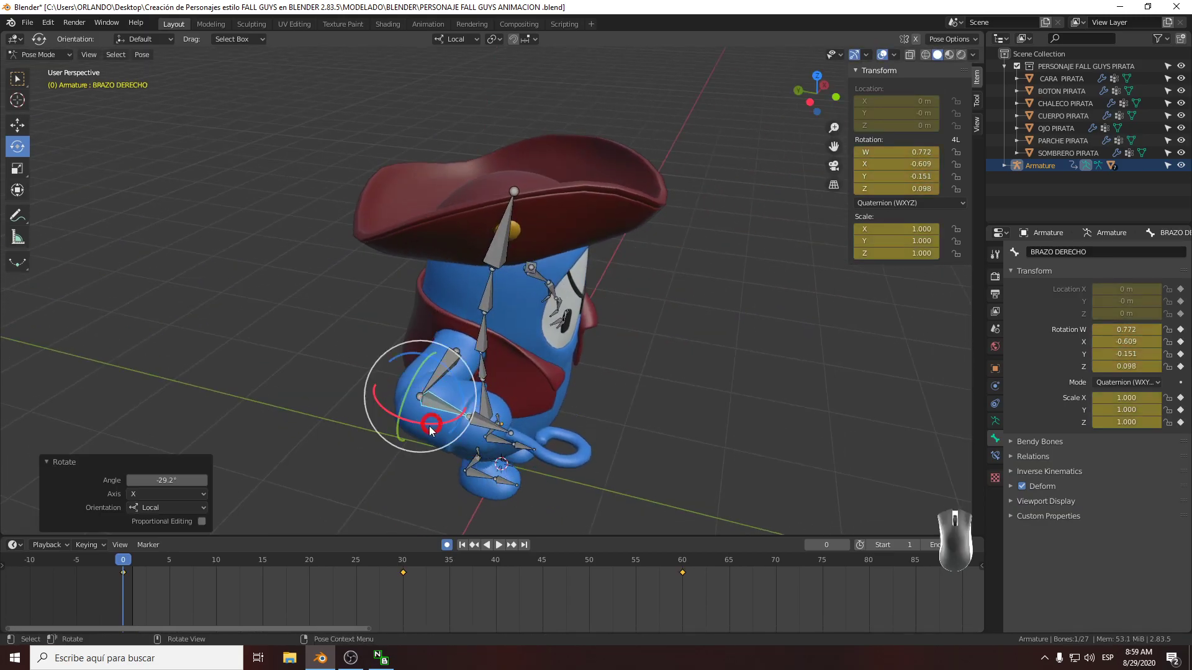
middle_drag(434, 430, 467, 446)
Adjust the hook arm's rotation further at frame 0, undoing the first attempt and rotating it again
click(487, 399)
middle_drag(489, 403, 475, 407)
drag(486, 408, 516, 405)
key(ctrl+z)
middle_drag(501, 406, 444, 367)
mouse_move(476, 338)
mouse_down()
mouse_move(467, 322)
mouse_move(473, 330)
mouse_up()
Adjust the left upper arm bone ANTE BRAZO IZQUIERDO slightly at frame 0 and undo the last trial rotation
middle_drag(462, 336, 363, 353)
shift+middle_drag(481, 363, 410, 350)
click(526, 324)
middle_drag(527, 324, 515, 324)
drag(524, 319, 527, 319)
drag(539, 277, 552, 301)
key(ctrl+z)
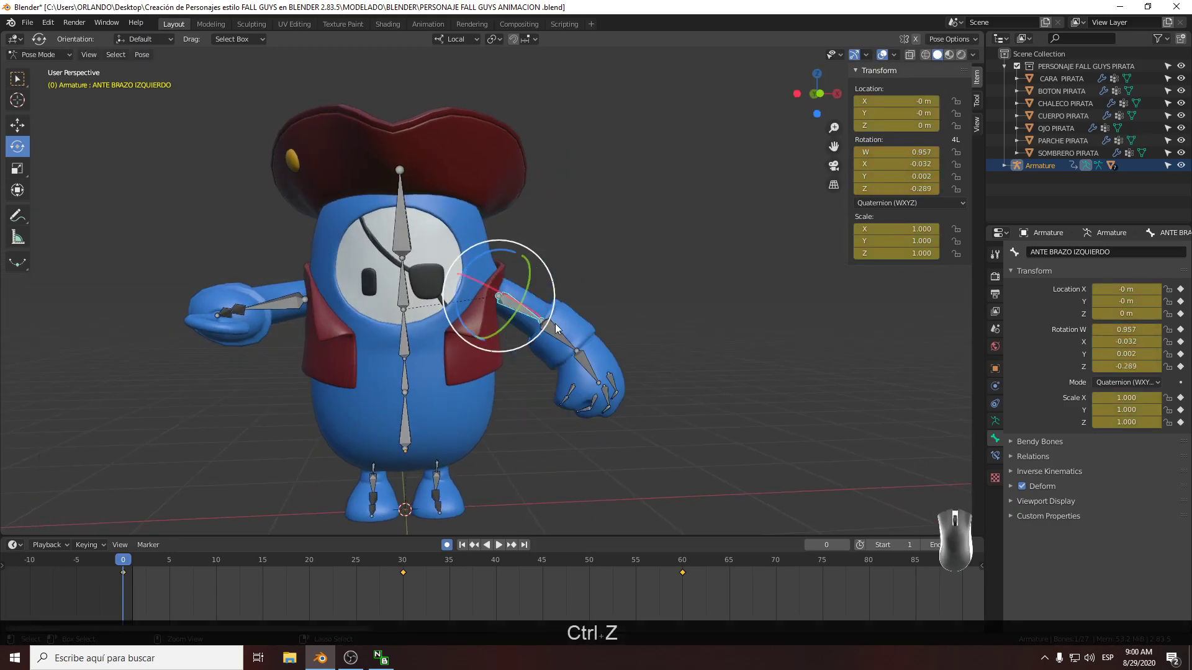
mouse_move(535, 359)
middle_down()
mouse_move(430, 363)
mouse_move(547, 371)
middle_up()
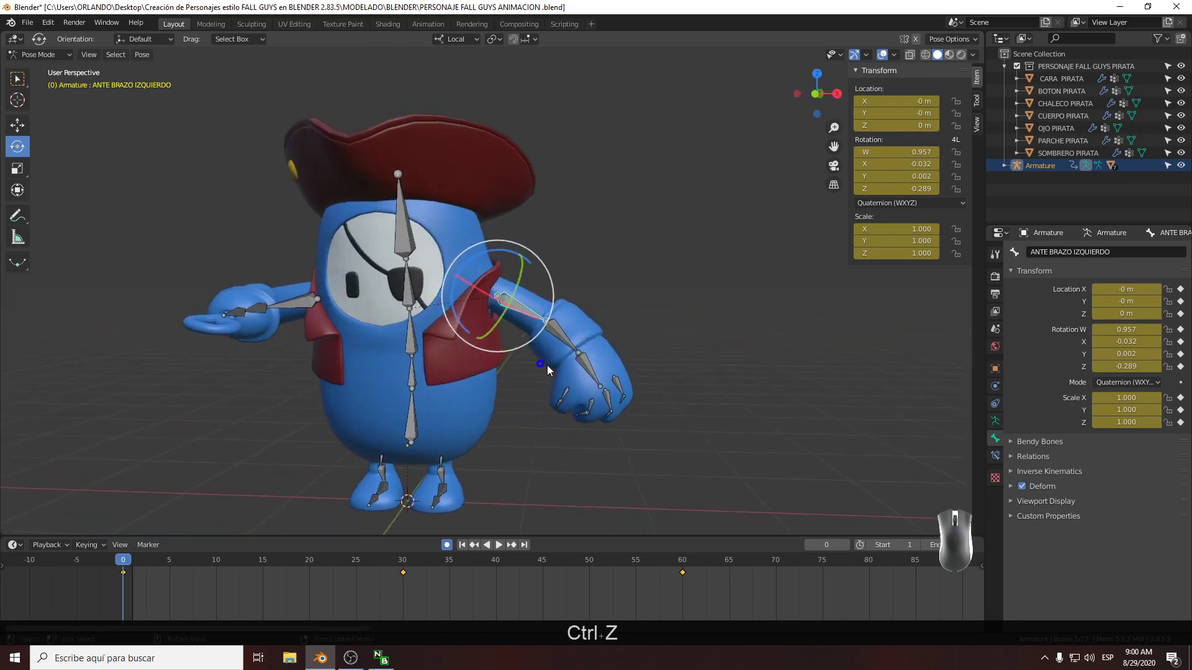
Rotate the left forearm bone BRAZO IZQUIERDO at frame 0, using a trackball rotation of -7.45° and -2.86°
click(560, 336)
drag(560, 337, 532, 327)
key(r)
key(r)
Tilt the torso slightly at frame 0 by rotating the spine bone COLUMNA
middle_drag(528, 332, 658, 326)
shift+middle_drag(658, 327, 621, 286)
shift+middle_drag(543, 431, 363, 387)
scroll(378, 389, up, 1)
shift+middle_drag(391, 390, 497, 322)
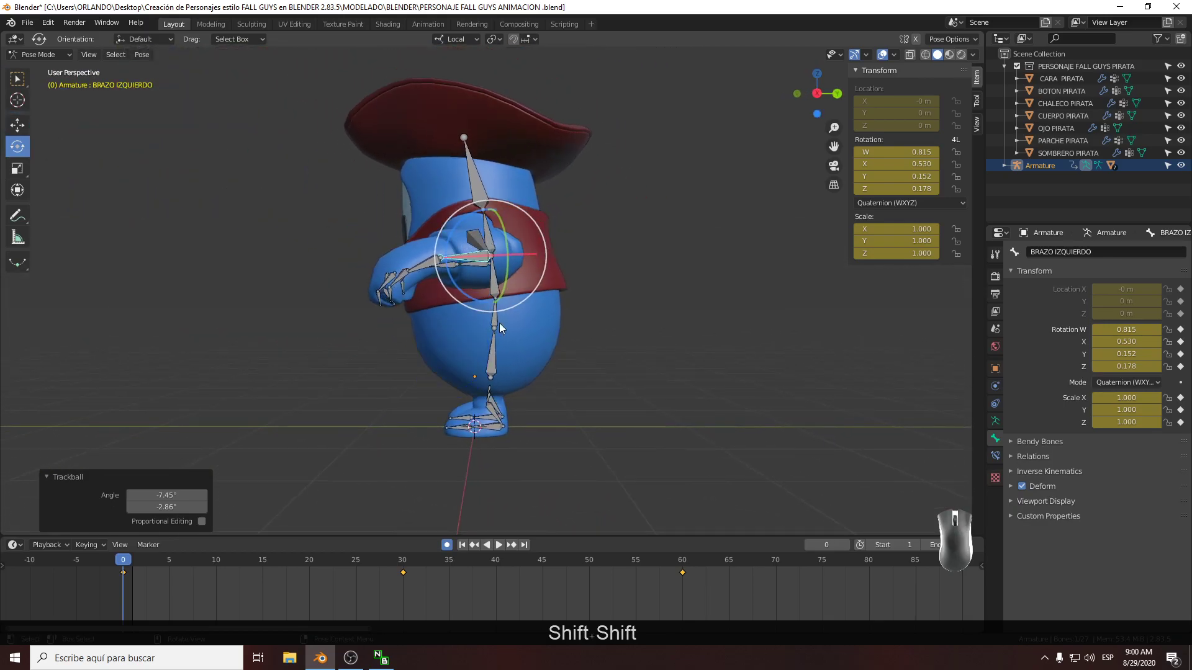
click(500, 323)
click(502, 290)
drag(534, 273, 540, 280)
middle_drag(480, 304, 631, 423)
click(482, 319)
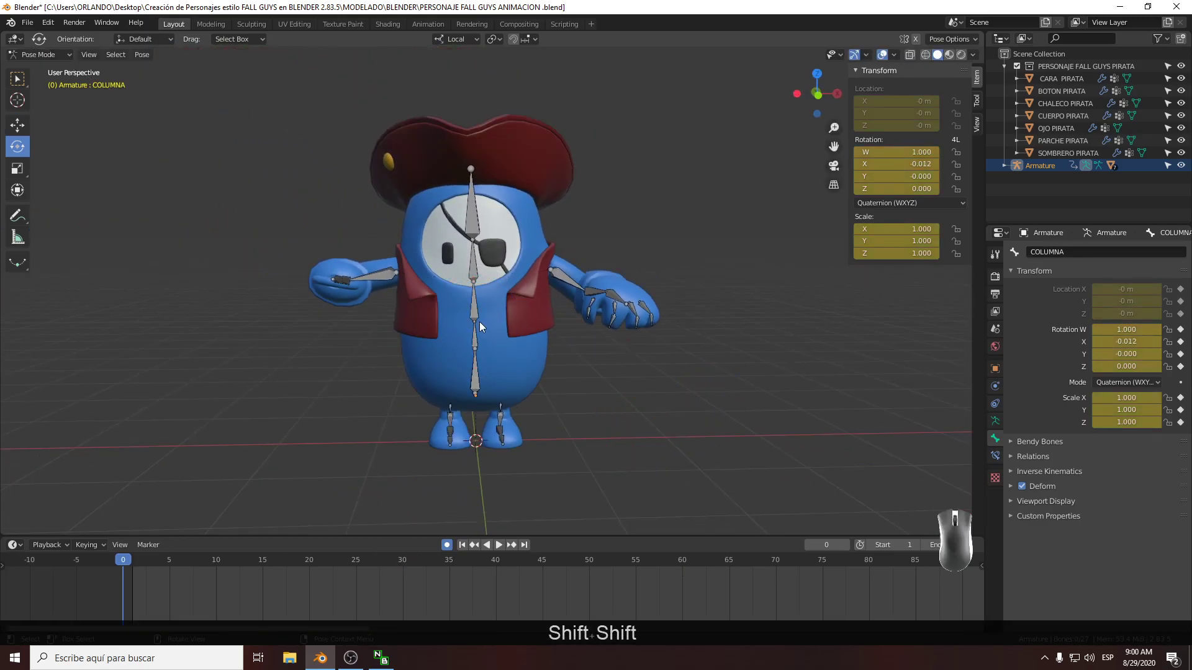
drag(475, 353, 577, 356)
key(ctrl+z)
click(478, 310)
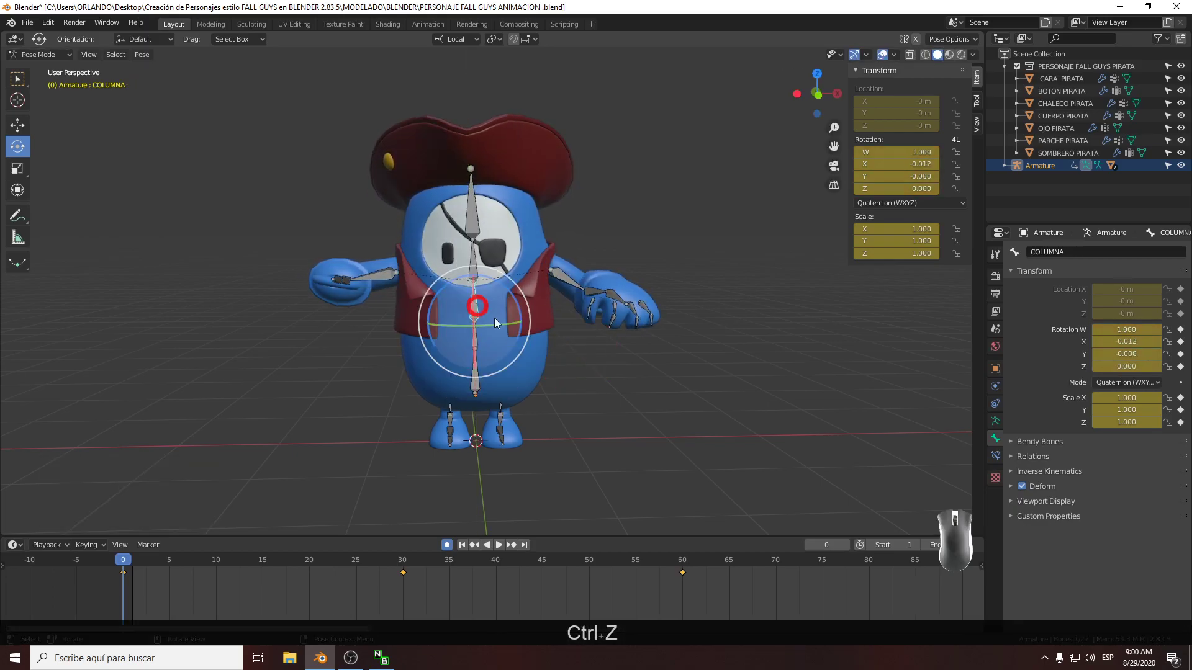
drag(488, 320, 450, 322)
key(ctrl+z)
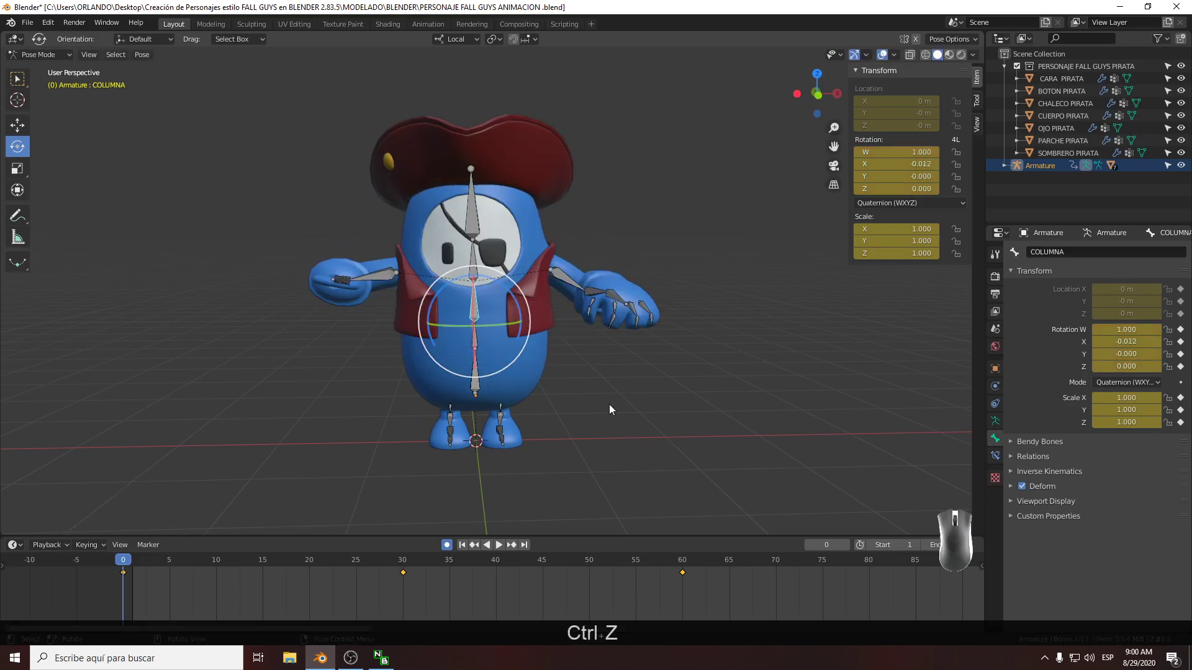
Play and scrub the first frames from frame 0 to examine the transition out of the starting pose
click(471, 337)
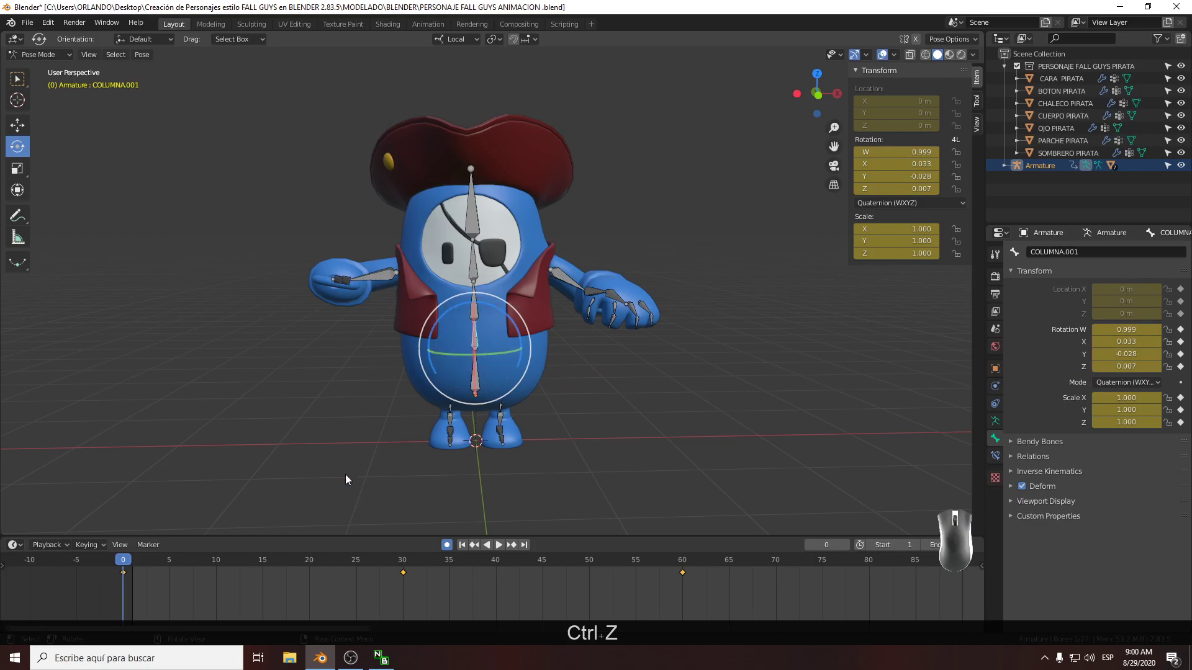
click(128, 575)
click(118, 568)
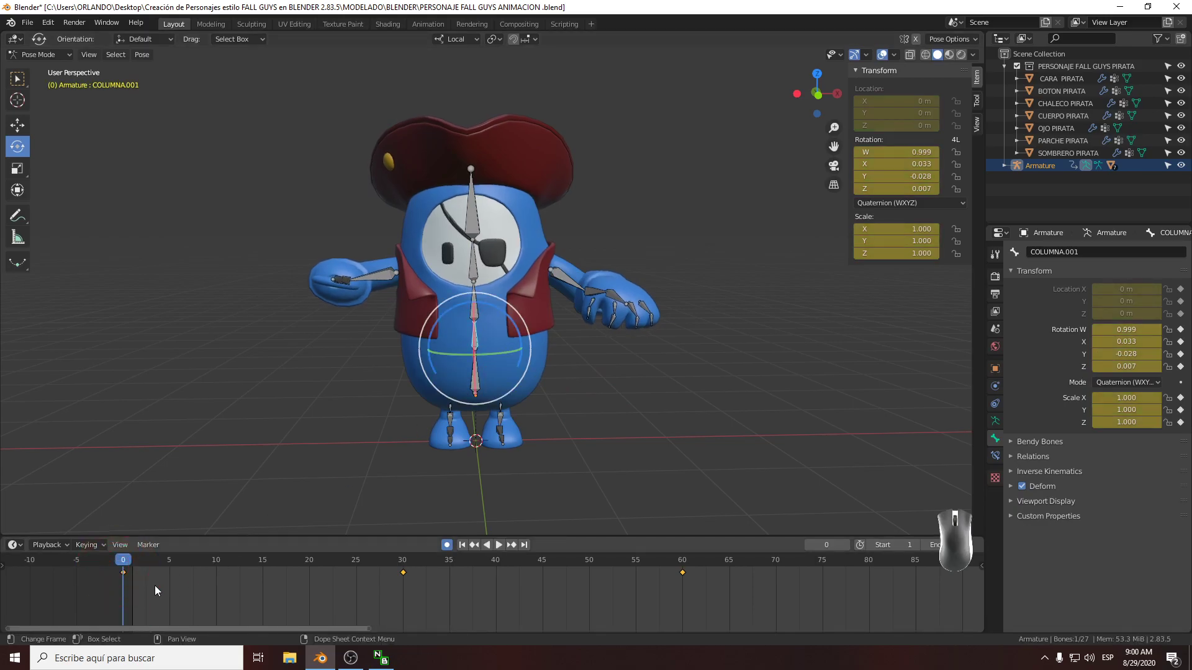
key(space)
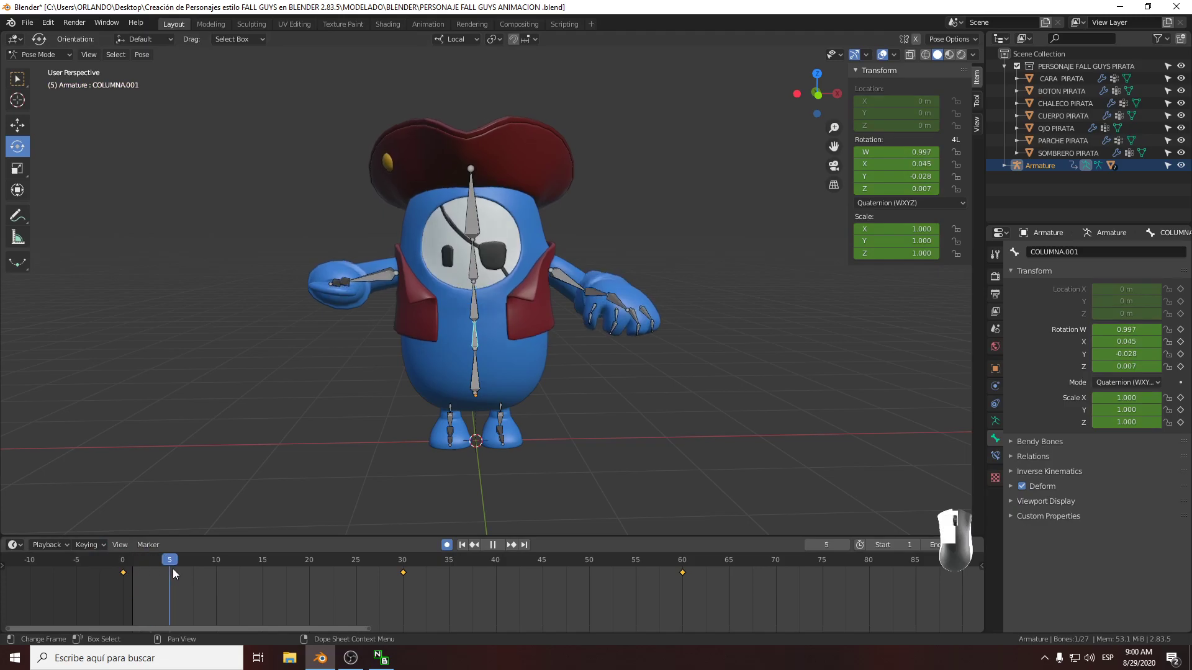
drag(218, 575, 92, 576)
key(space)
Select all bones and insert an Available keyframe for them at frame 0
scroll(435, 496, down, 2)
drag(693, 498, 240, 108)
scroll(490, 367, up, 1)
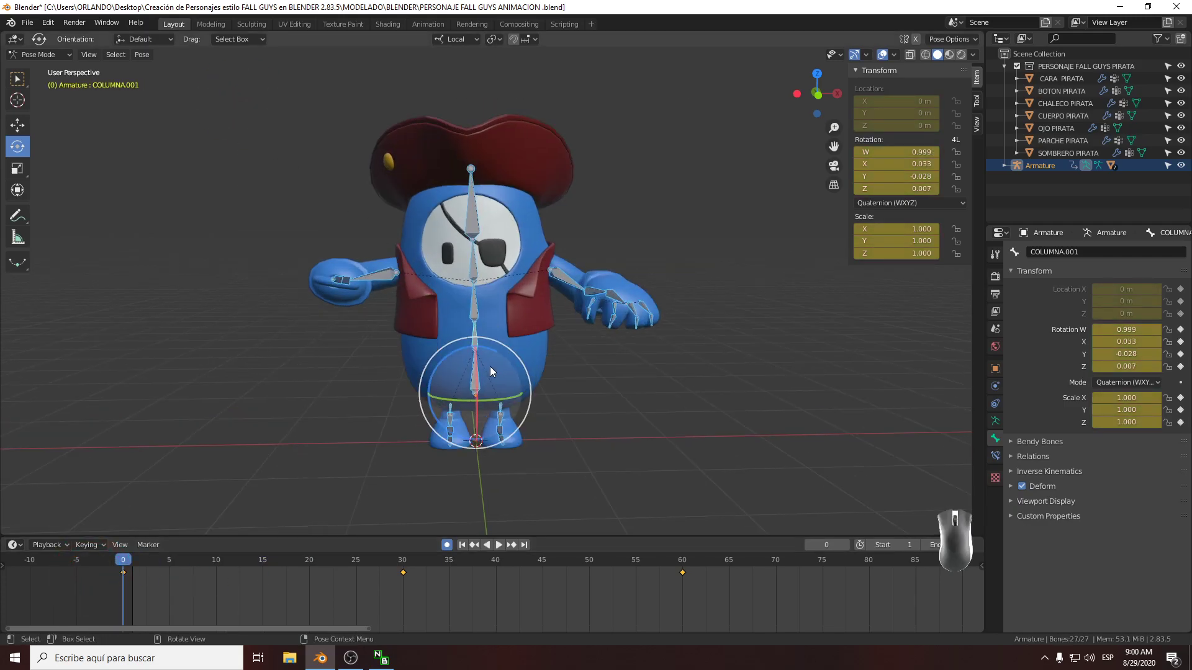
key(i)
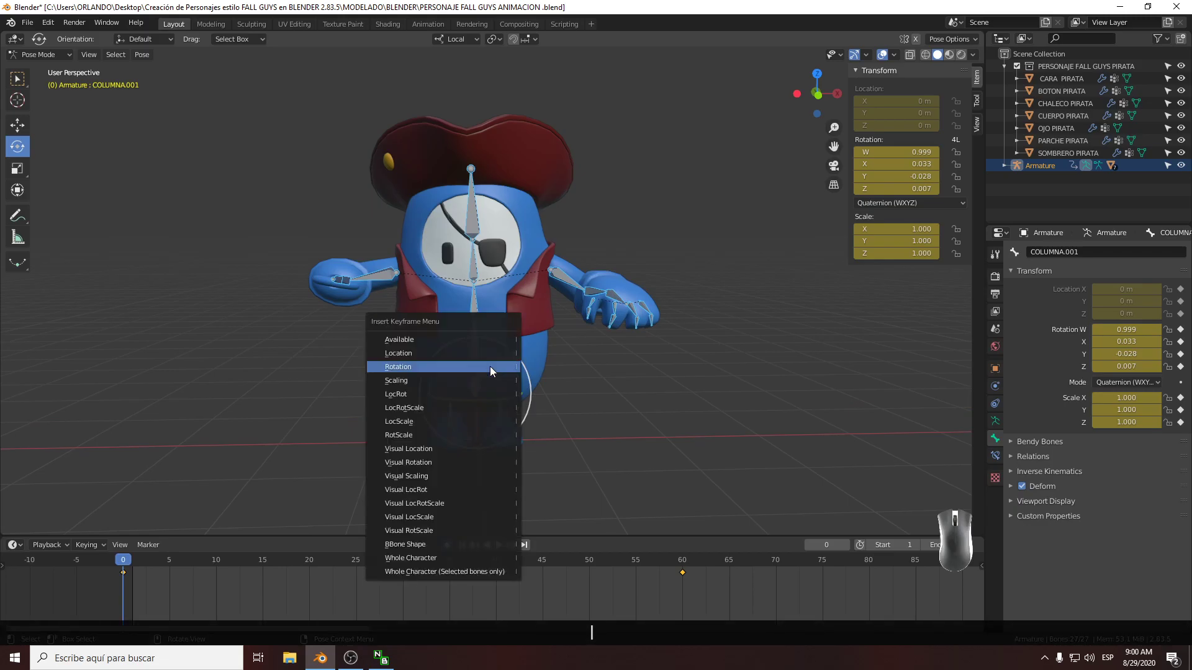
click(479, 342)
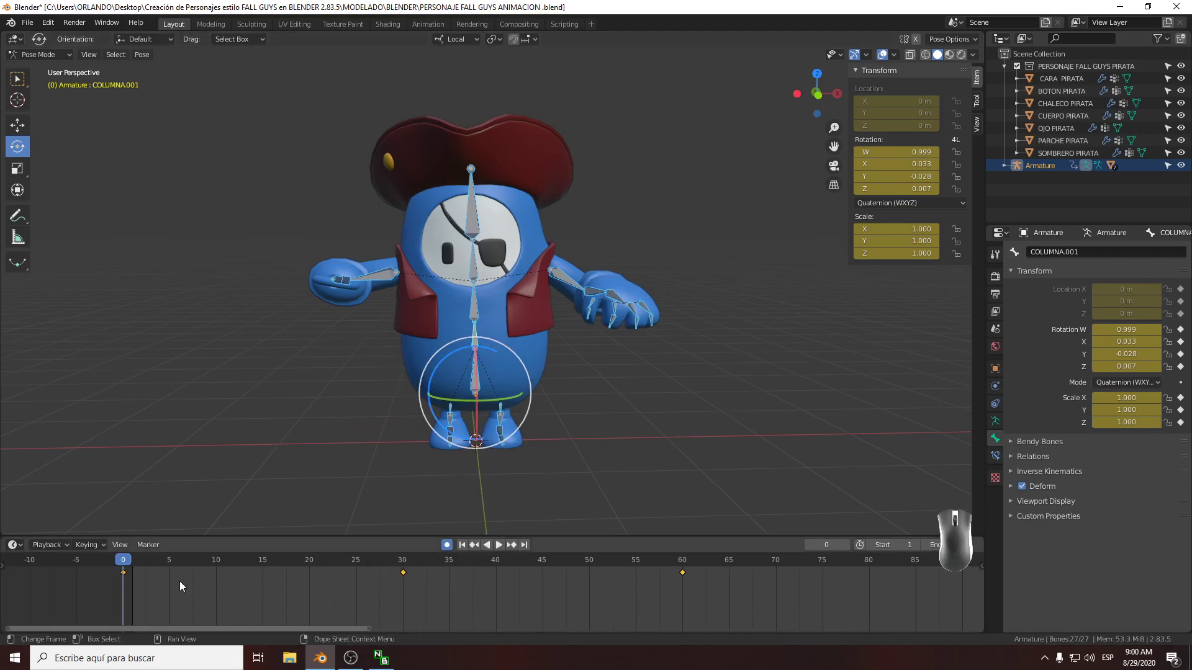
Select all bones and shift all their keyframes 20 frames forward, to frames 20, 50 and 80
drag(123, 566, 95, 568)
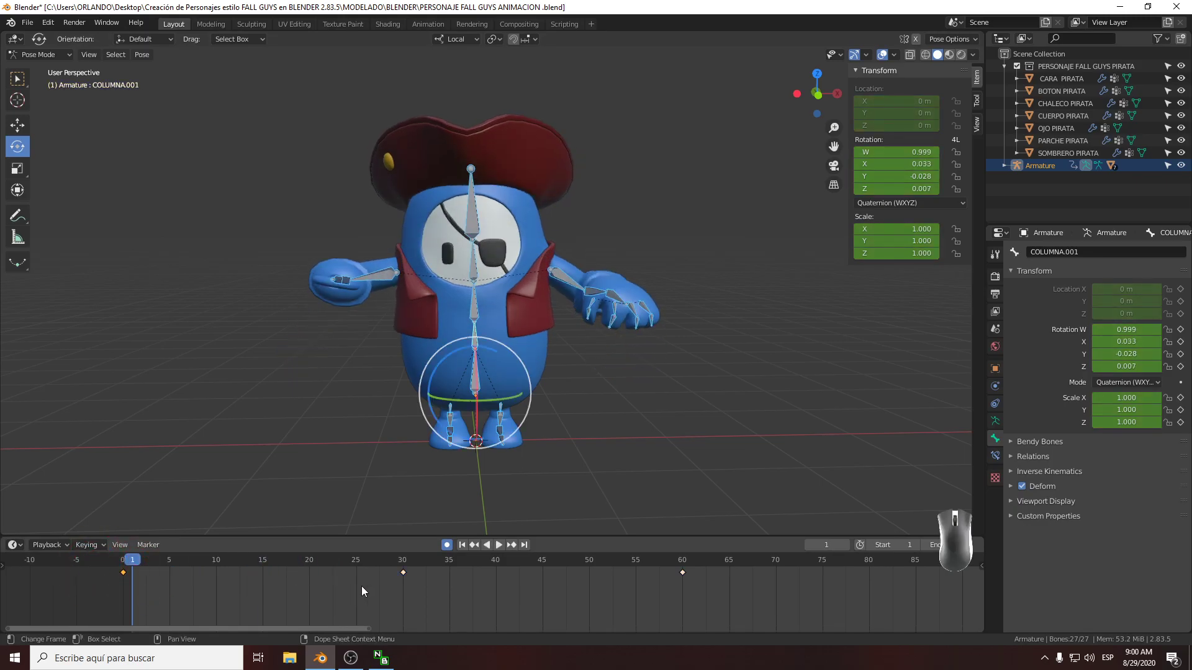
drag(735, 506, 203, 86)
drag(757, 619, 115, 577)
key(g)
click(307, 580)
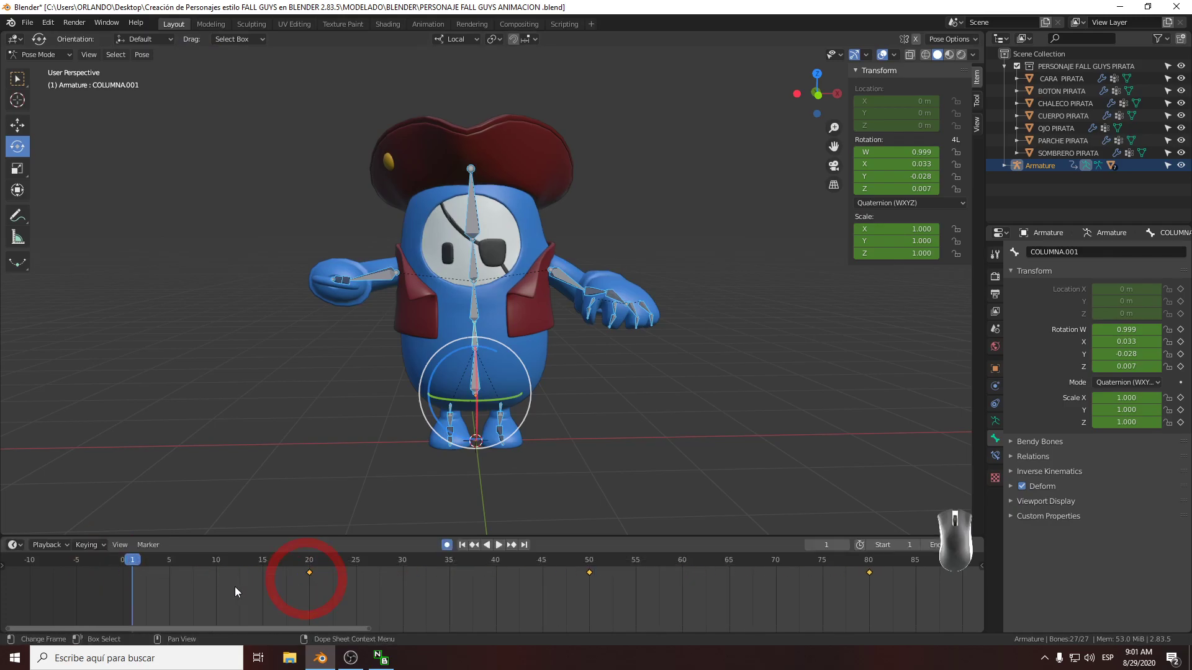
Scrub and play the animation from the first frames to review the timing up to the jump
mouse_move(147, 562)
mouse_down()
mouse_move(233, 571)
mouse_move(150, 584)
mouse_move(236, 572)
mouse_up()
key(7)
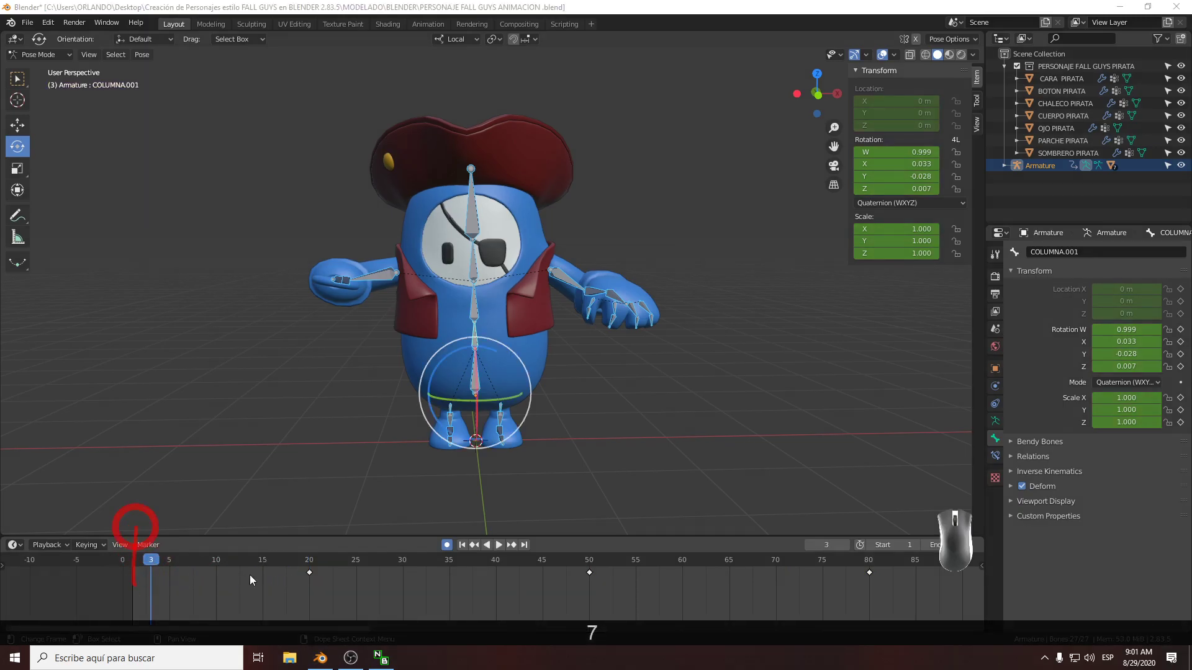
mouse_move(155, 568)
mouse_down()
mouse_move(415, 583)
mouse_move(819, 573)
mouse_move(410, 576)
mouse_move(449, 580)
mouse_move(733, 571)
mouse_move(315, 568)
mouse_up()
key(space)
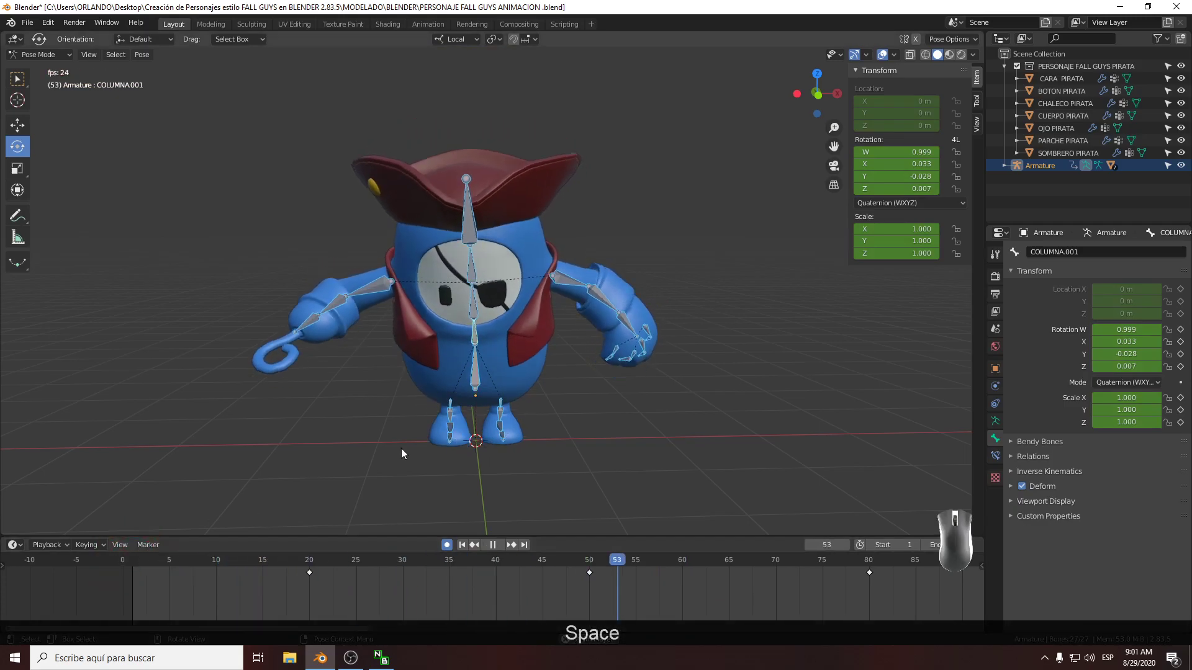
key(space)
key(space)
drag(770, 568, 217, 583)
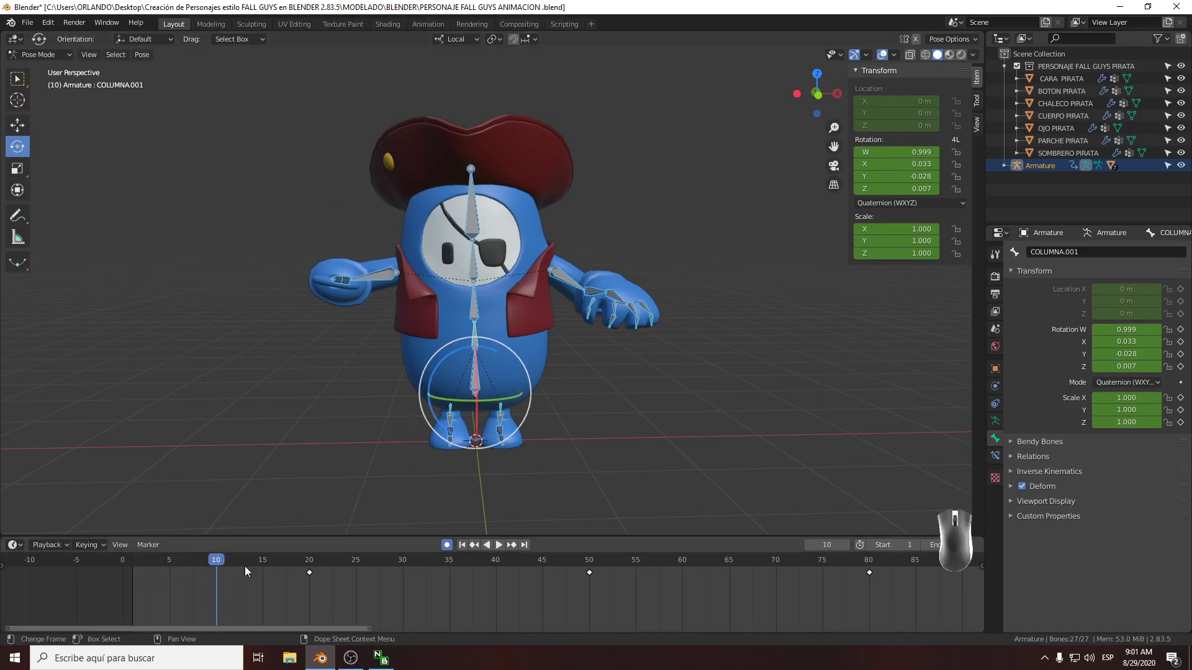
Shift all the bones' keyframes 10 frames forward, to frames 30, 60 and 90
drag(922, 614, 259, 567)
key(b)
drag(702, 492, 150, 99)
drag(916, 614, 402, 578)
key(space)
Select all bones and insert a keyframe for them at frame 1
scroll(486, 421, up, 3)
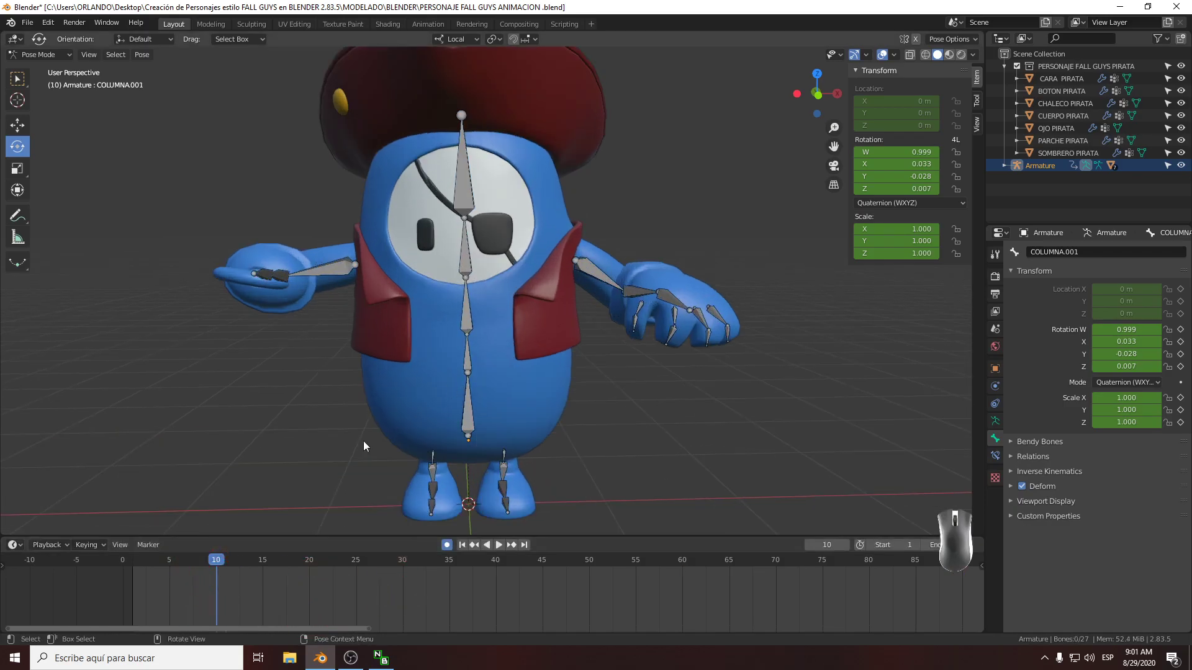
click(133, 561)
key(space)
key(space)
scroll(415, 453, down, 4)
drag(728, 476, 217, 124)
key(i)
click(461, 282)
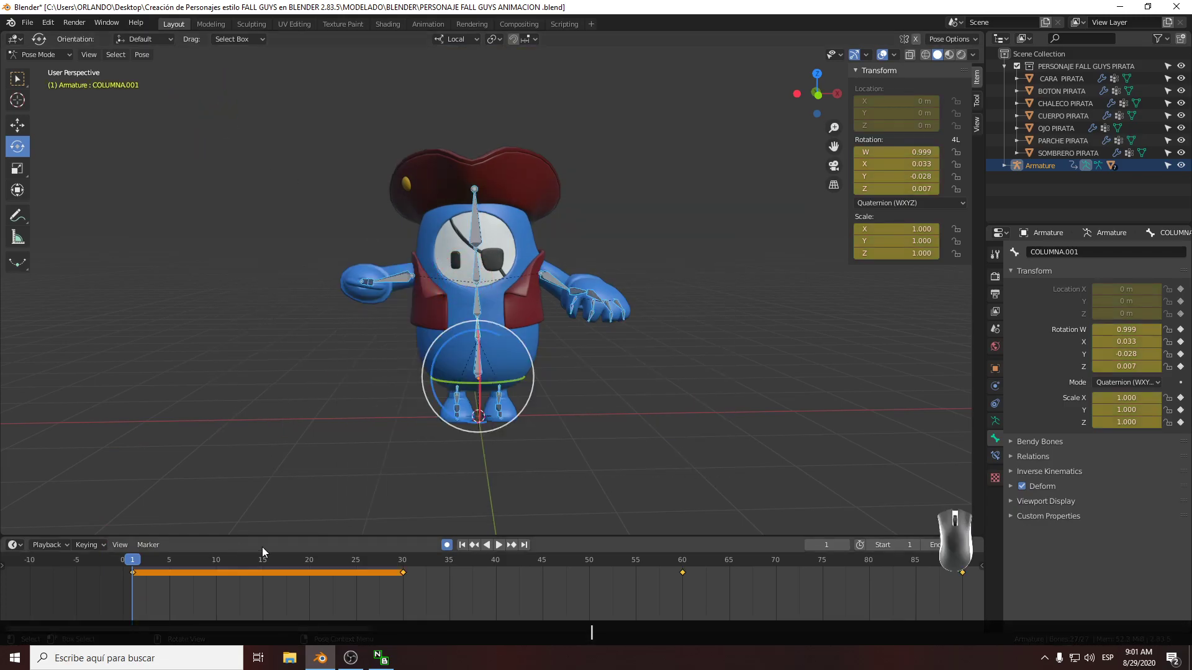
click(247, 597)
At frame 10, twist the torso to one side by rotating the spine bones, turning COLUMNA -8.72° about its local Y axis
drag(135, 566, 217, 576)
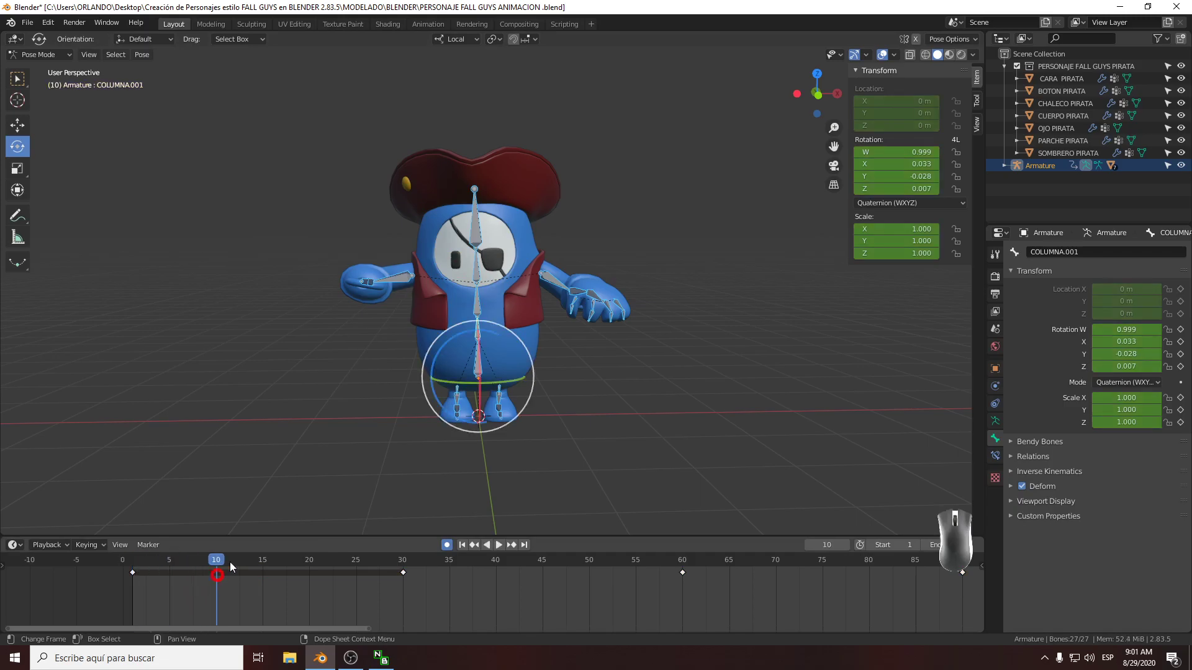
scroll(524, 338, up, 2)
click(633, 447)
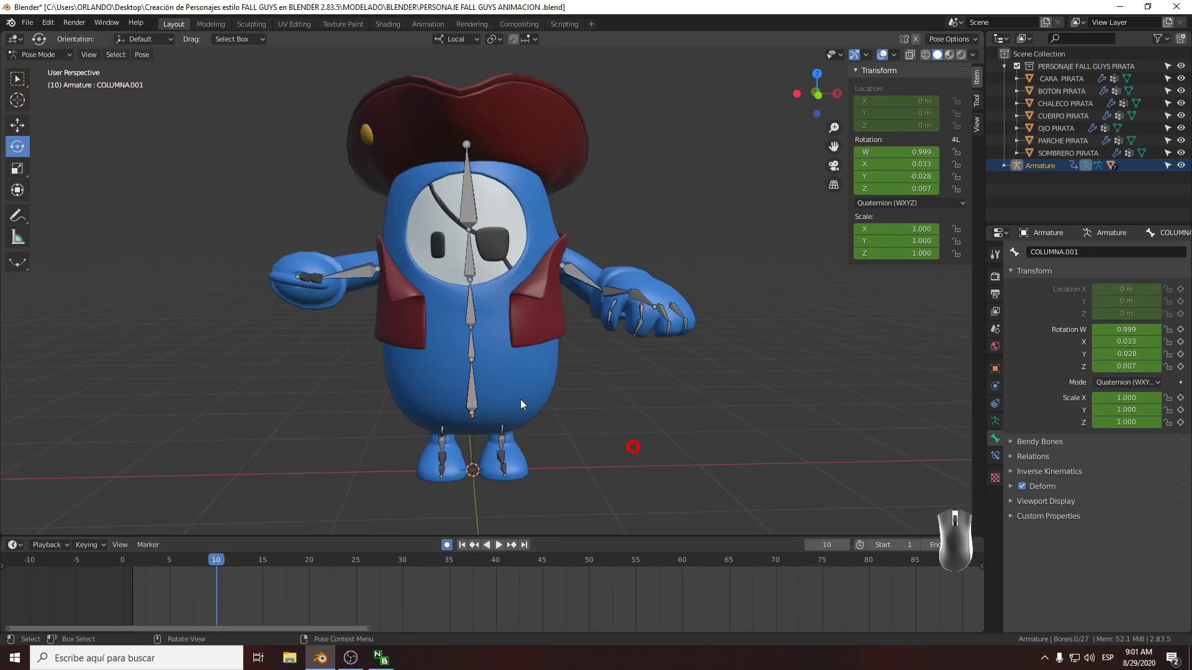
click(475, 388)
drag(452, 365, 383, 364)
key(ctrl+z)
middle_drag(460, 372, 464, 389)
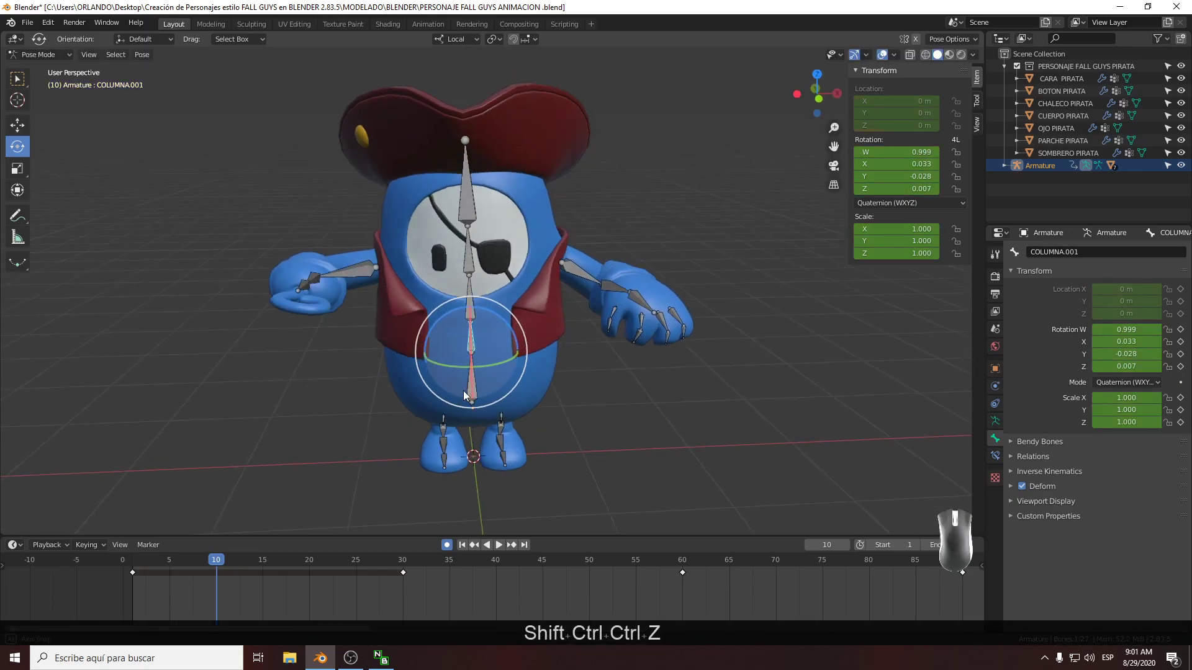
drag(489, 367, 480, 328)
click(479, 385)
click(473, 346)
right_click(346, 413)
click(467, 313)
At frame 20, twist the torso the opposite way by rotating the spine bones, turning COLUMNA 6.87° about its local Y axis
drag(231, 568, 312, 564)
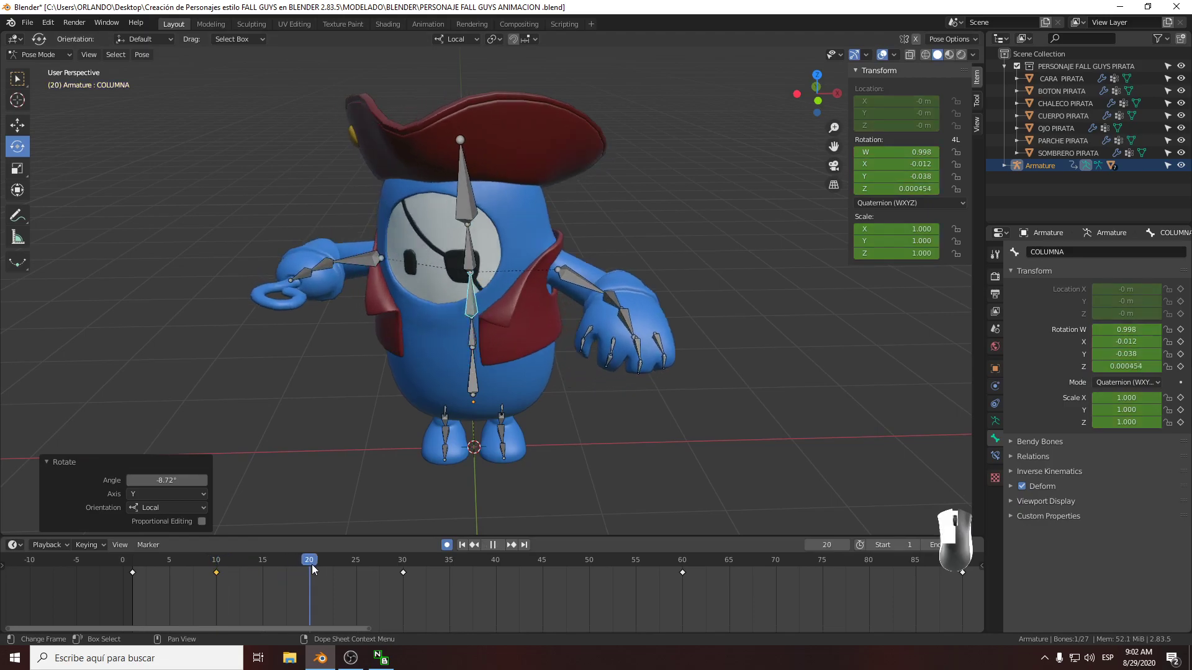
click(477, 389)
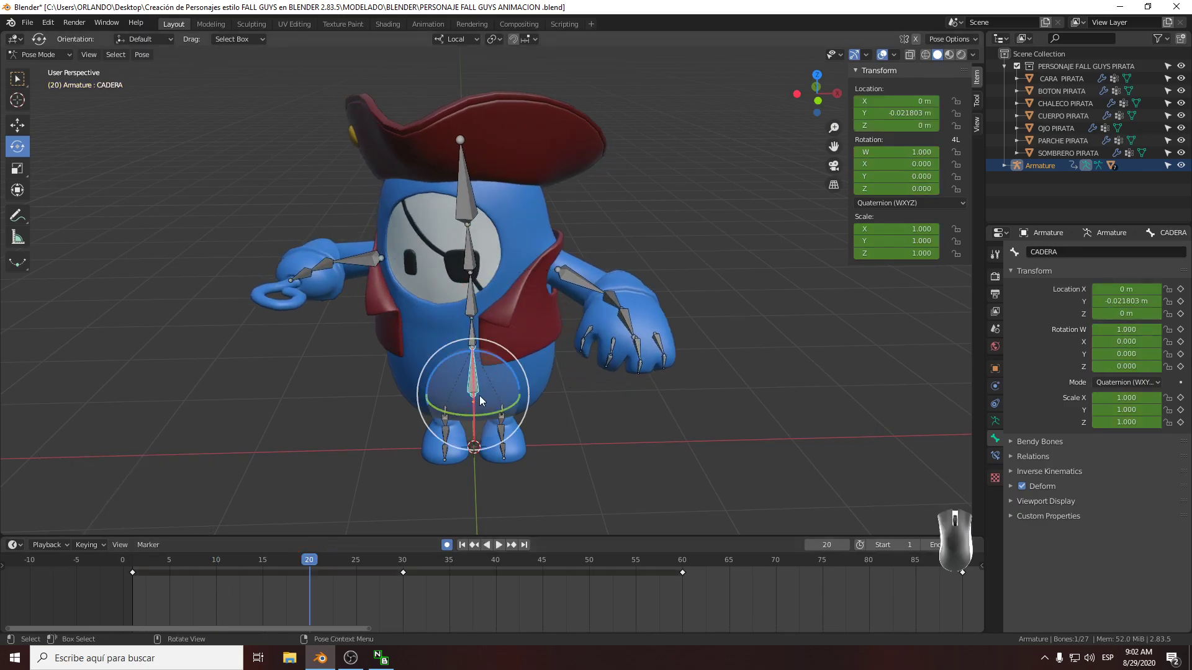
click(478, 334)
drag(485, 361, 542, 378)
click(601, 399)
click(472, 307)
scroll(542, 379, down, 1)
click(588, 420)
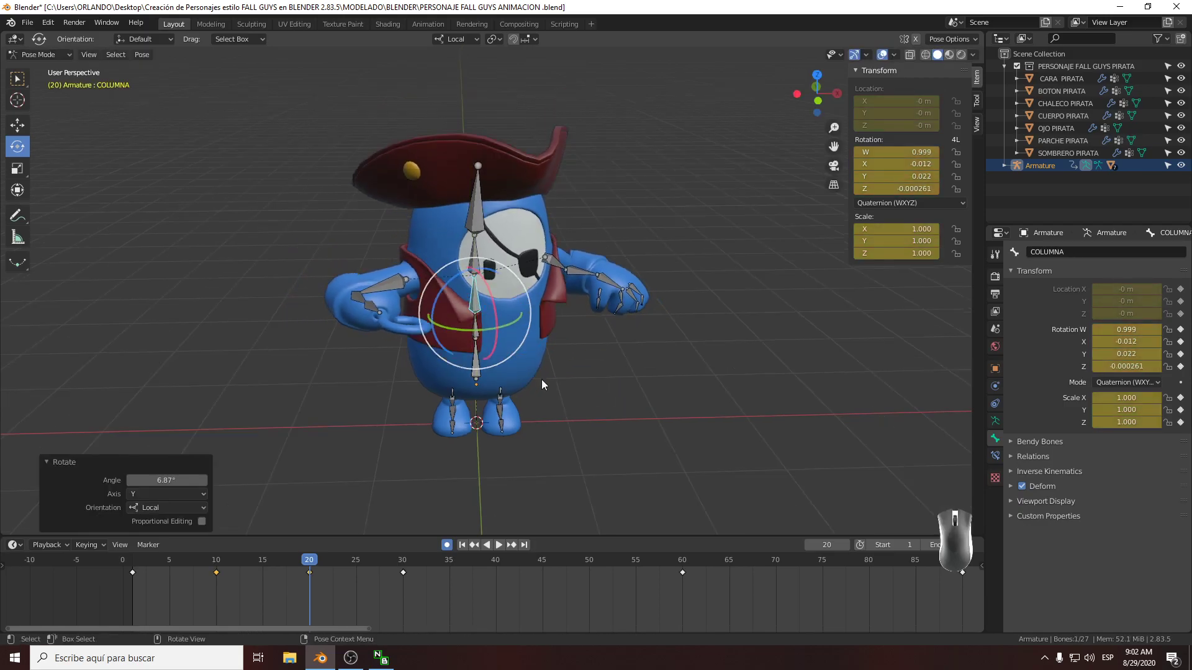
Play the animation from the start to review the two torso twists before the jump
drag(307, 561, 85, 555)
key(space)
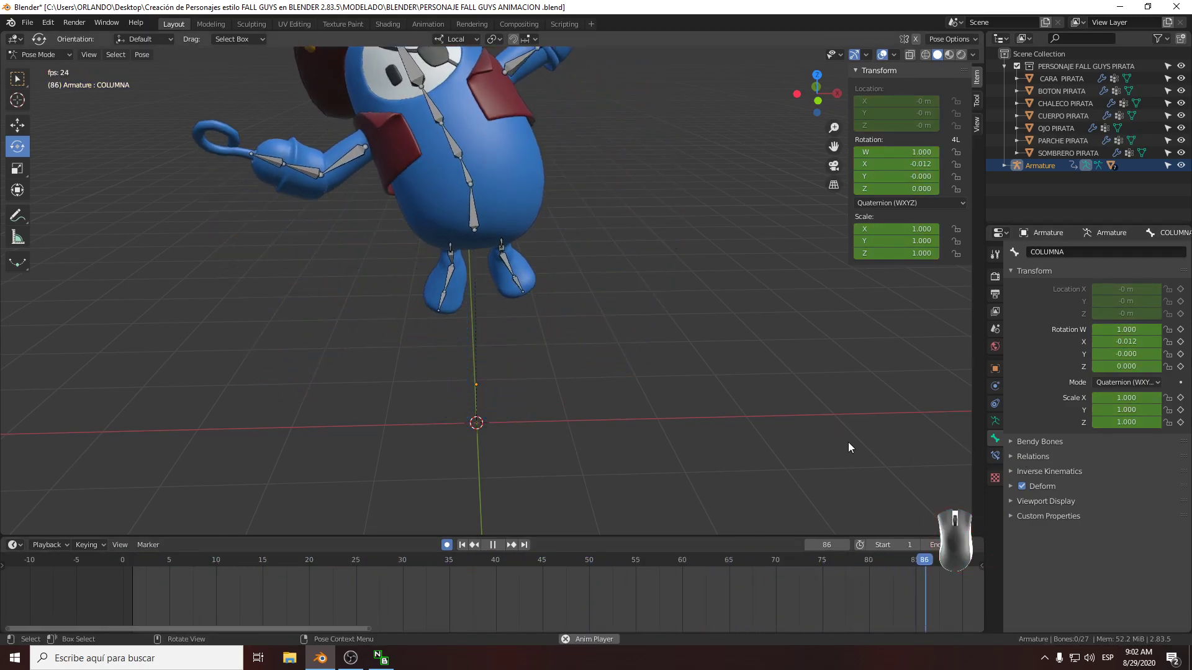
key(space)
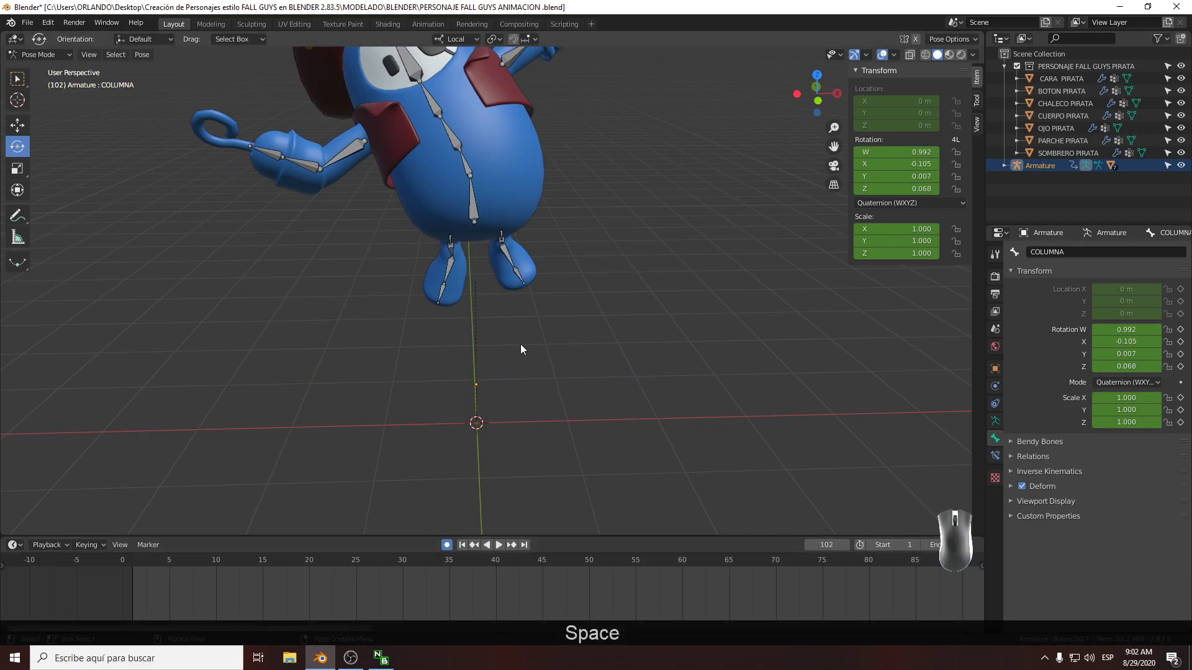
Select all bones and move their last three keyframes to frames 40, 55 and 70
scroll(510, 352, down, 2)
drag(732, 396, 190, 48)
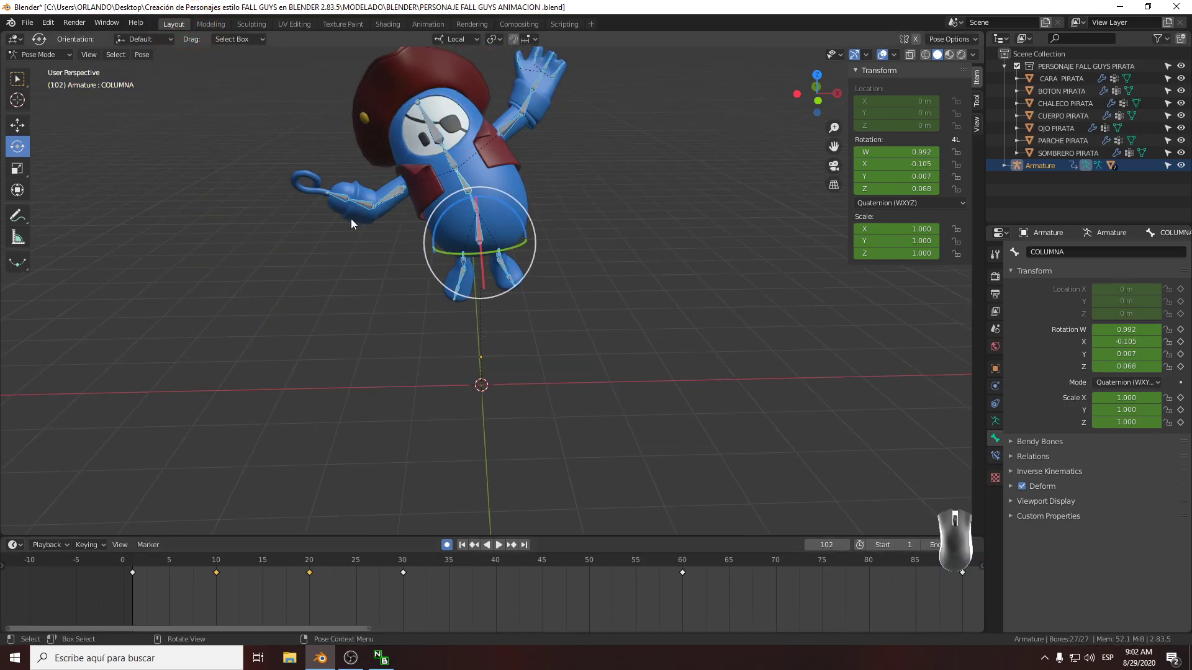
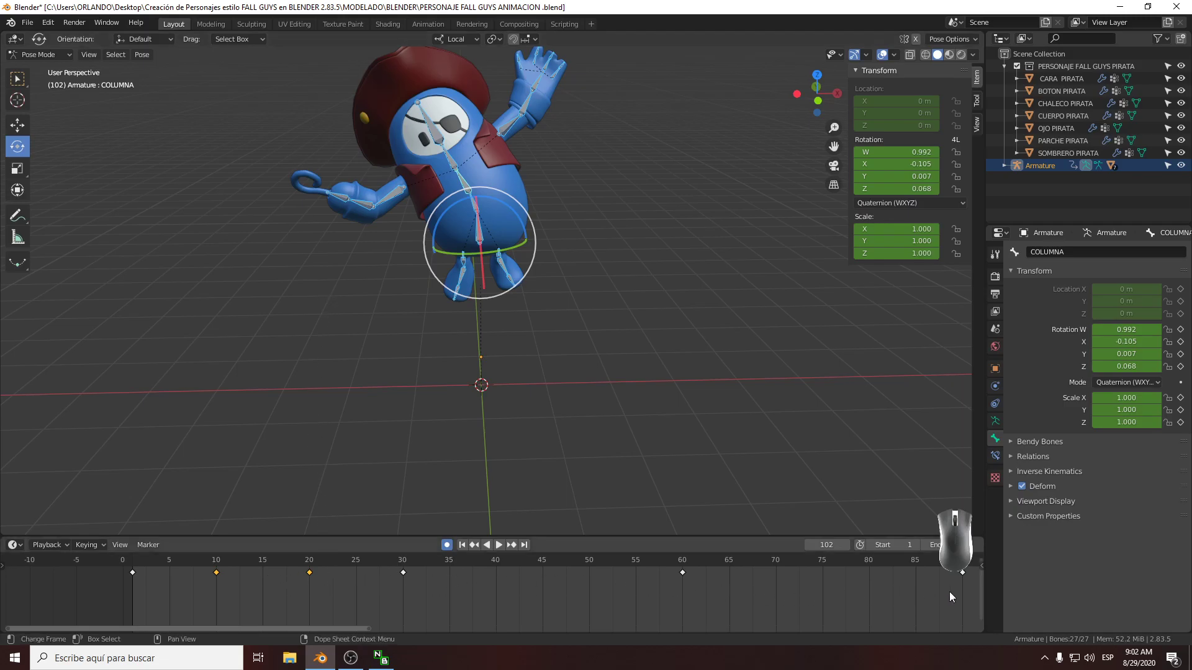
drag(426, 591, 499, 582)
click(683, 571)
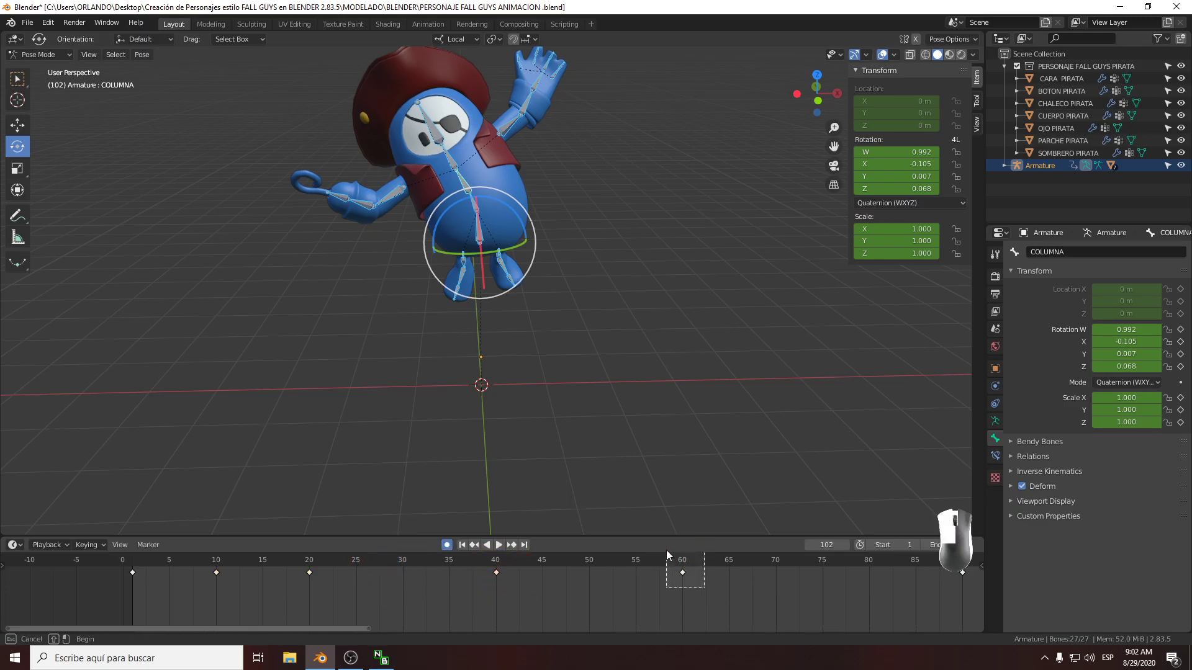
drag(684, 571, 647, 577)
click(639, 578)
click(962, 572)
drag(946, 580, 921, 586)
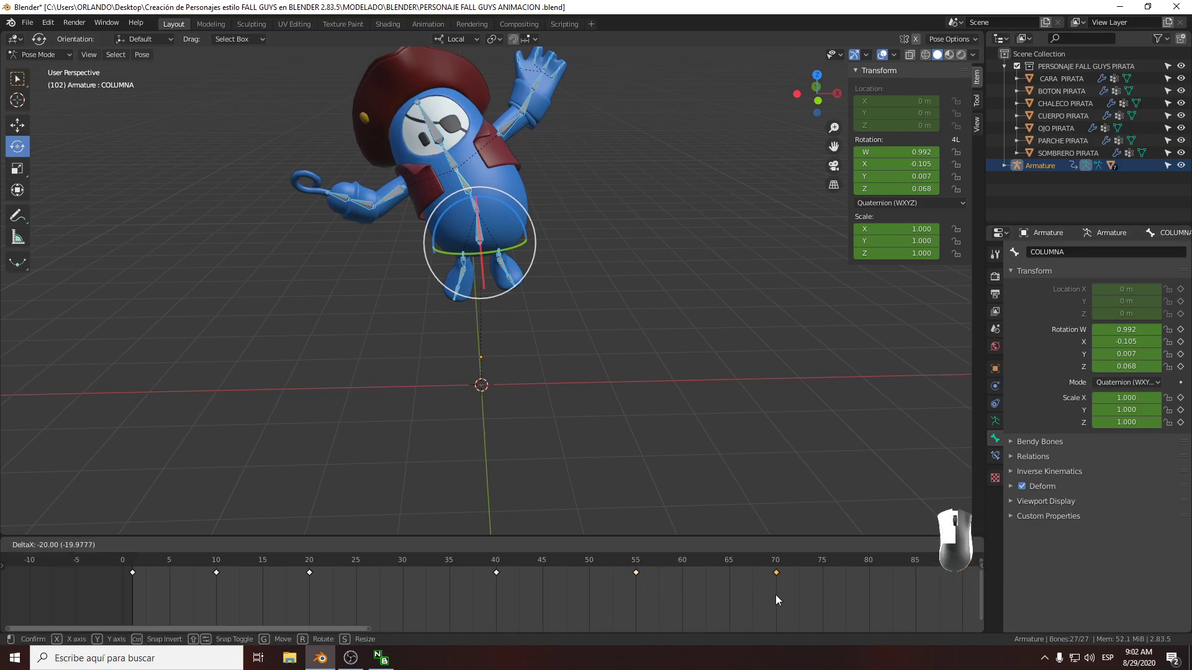
drag(776, 600, 777, 600)
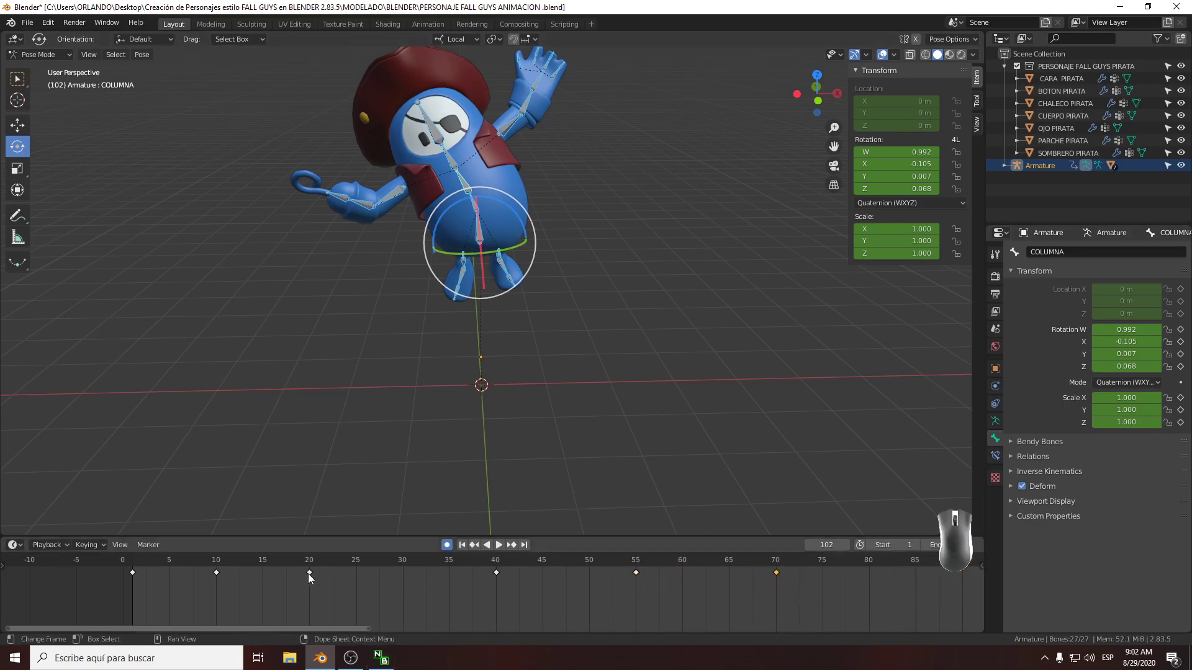
Move the two torso-twist keyframes to frames 15 and 30
drag(306, 576, 402, 584)
mouse_move(215, 576)
mouse_down()
mouse_move(259, 582)
mouse_move(120, 583)
mouse_move(138, 552)
mouse_up()
key(7)
click(265, 567)
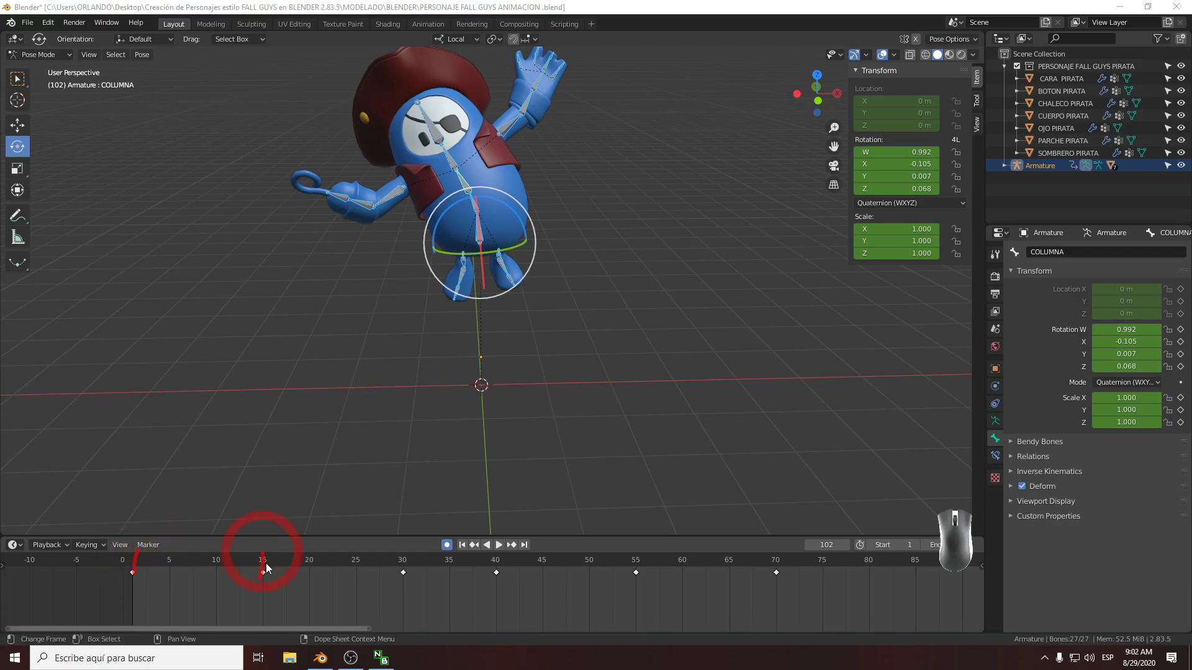
click(482, 569)
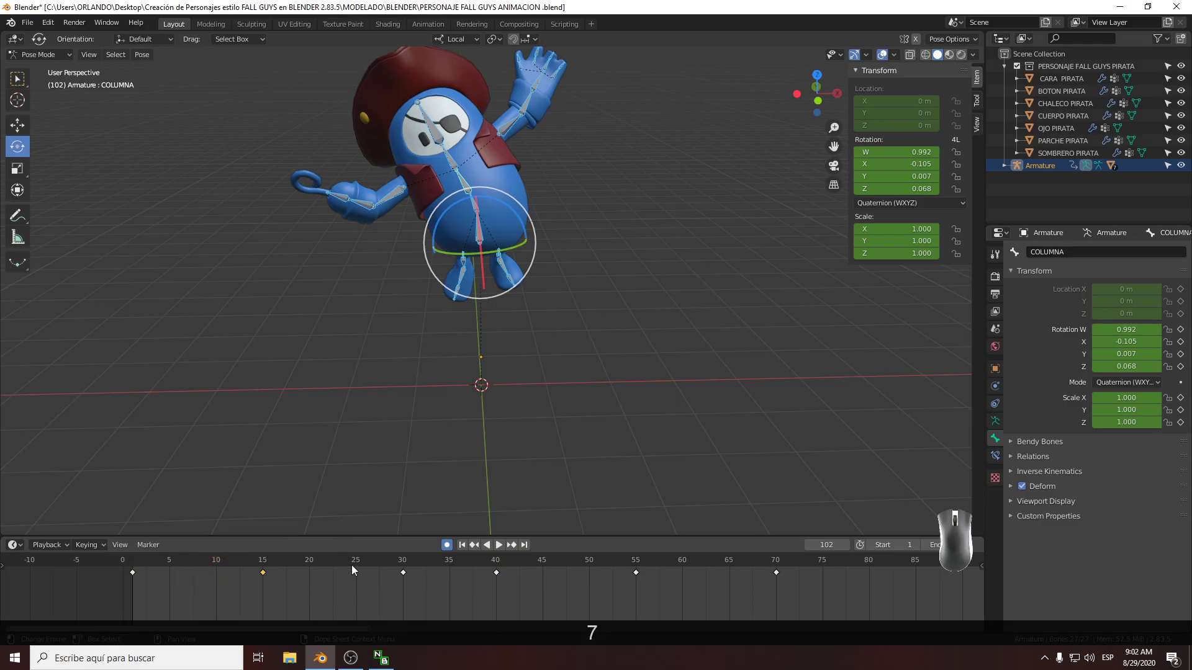
Play the animation forwards and backwards from another viewing angle to check the retimed motion
click(497, 546)
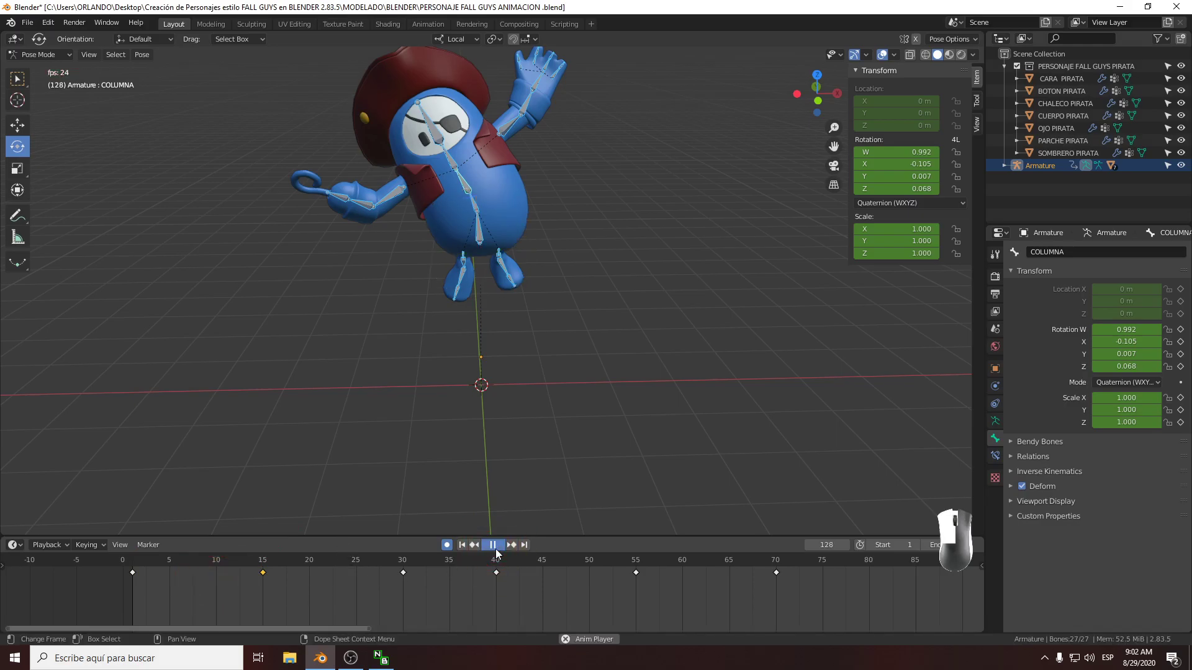
click(495, 546)
click(561, 424)
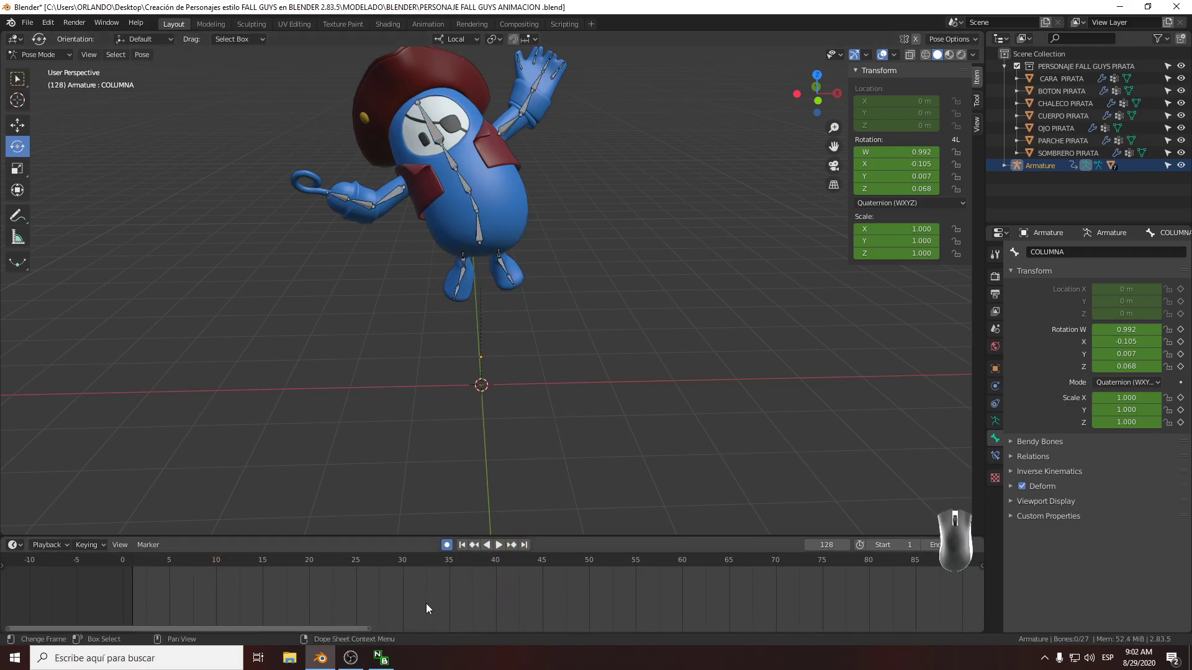
click(487, 545)
click(487, 545)
middle_drag(498, 489, 508, 413)
scroll(507, 413, up, 2)
key(space)
click(493, 546)
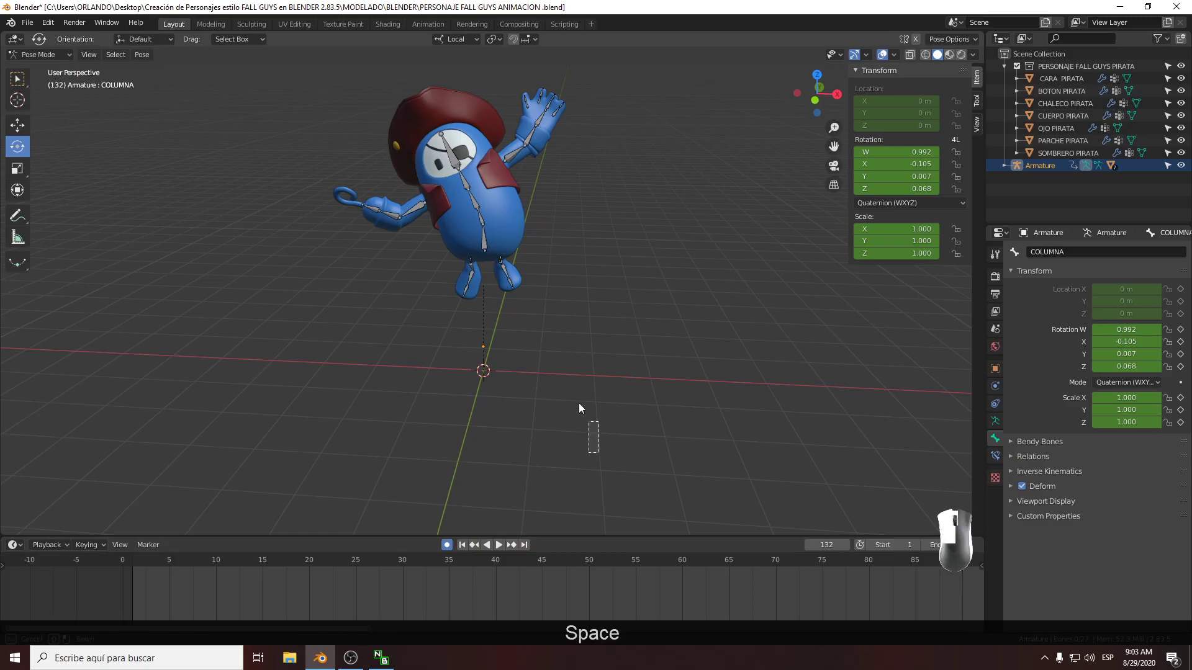
Select all bones and replay the animation from the start several times to judge the speed of the twists and jump
key(a)
scroll(540, 591, down, 1)
scroll(541, 591, down, 4)
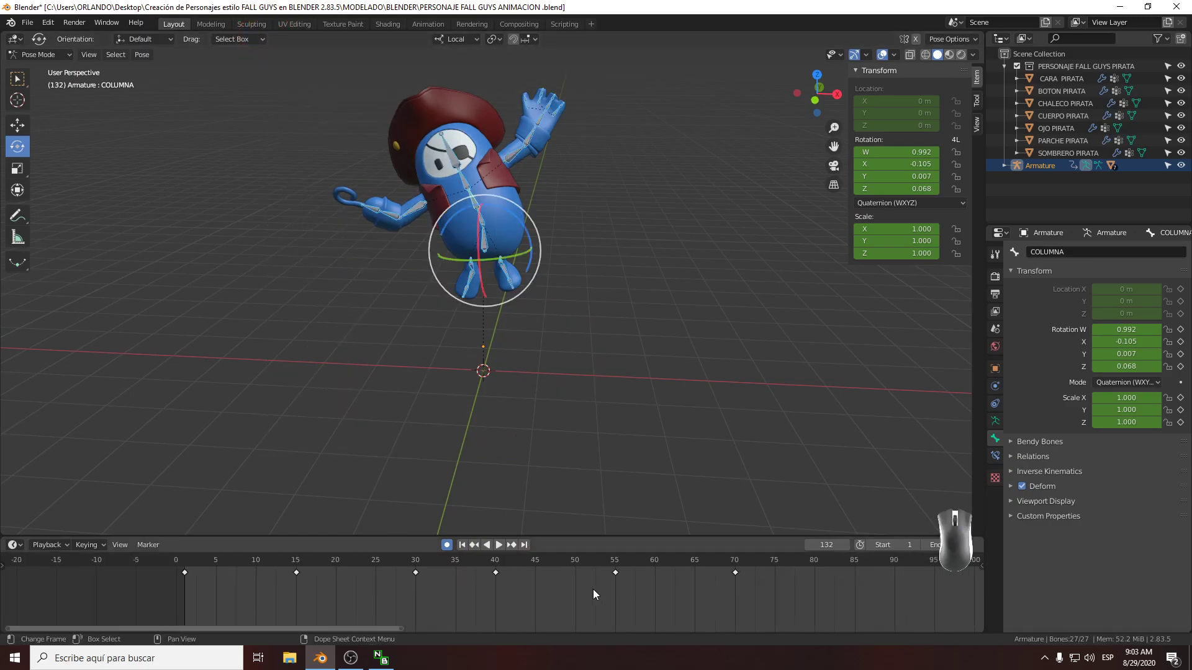
click(461, 545)
key(space)
drag(299, 575, 237, 572)
scroll(394, 436, up, 3)
middle_drag(404, 429, 462, 366)
key(space)
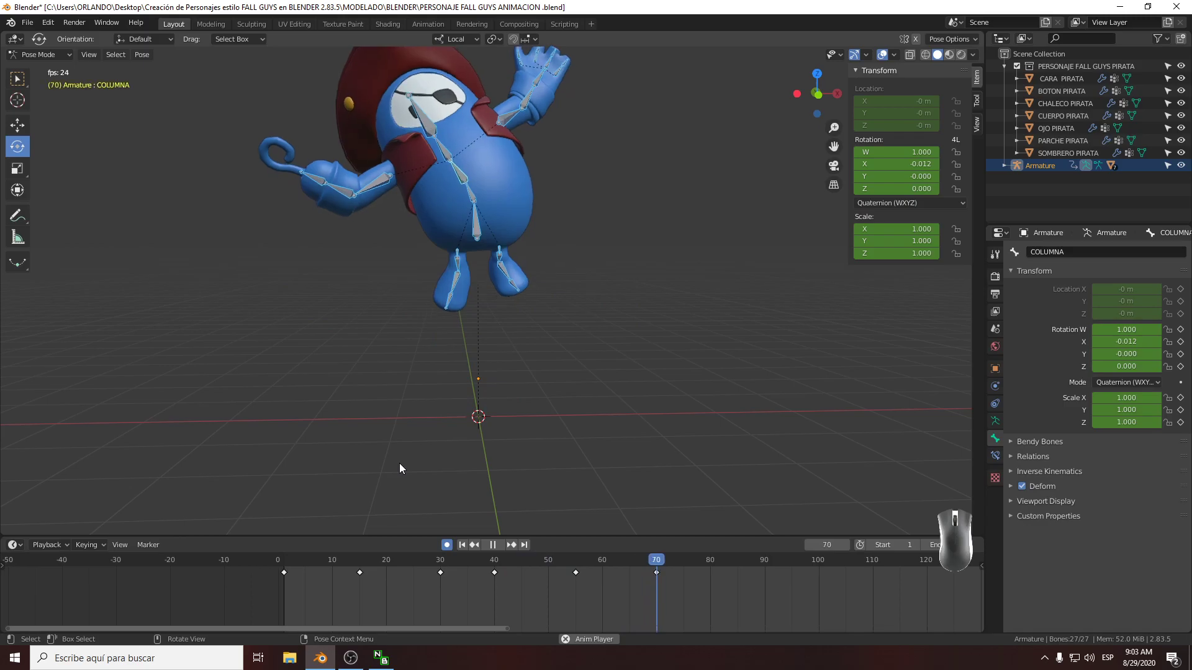
key(space)
drag(688, 575, 163, 566)
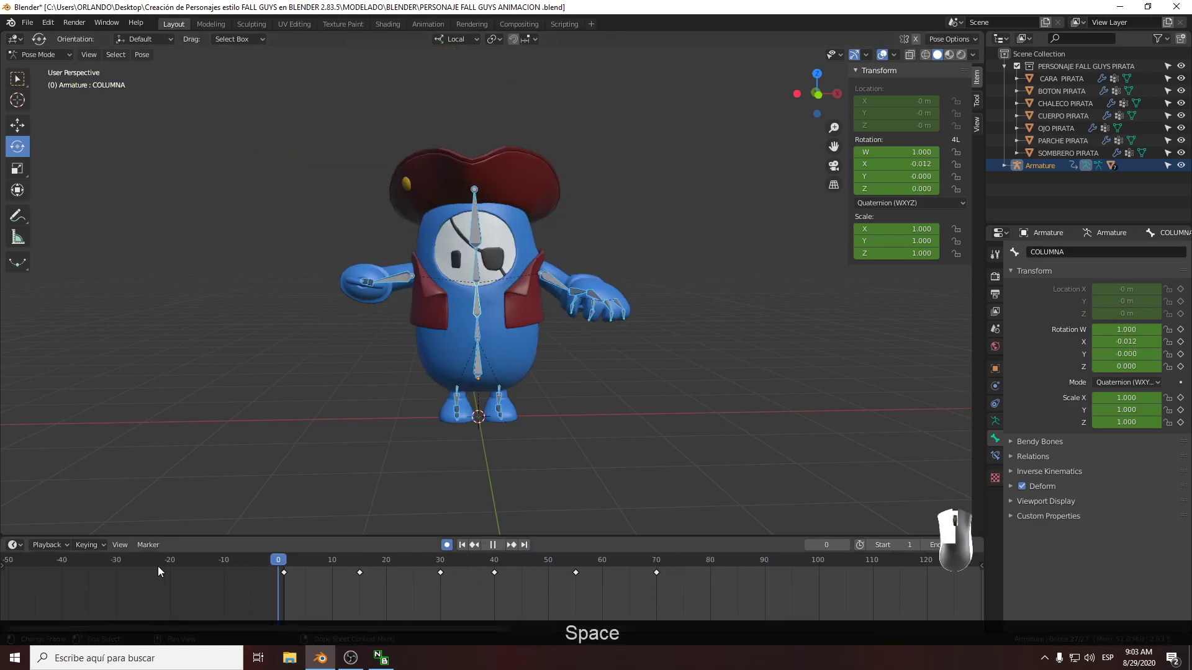
key(space)
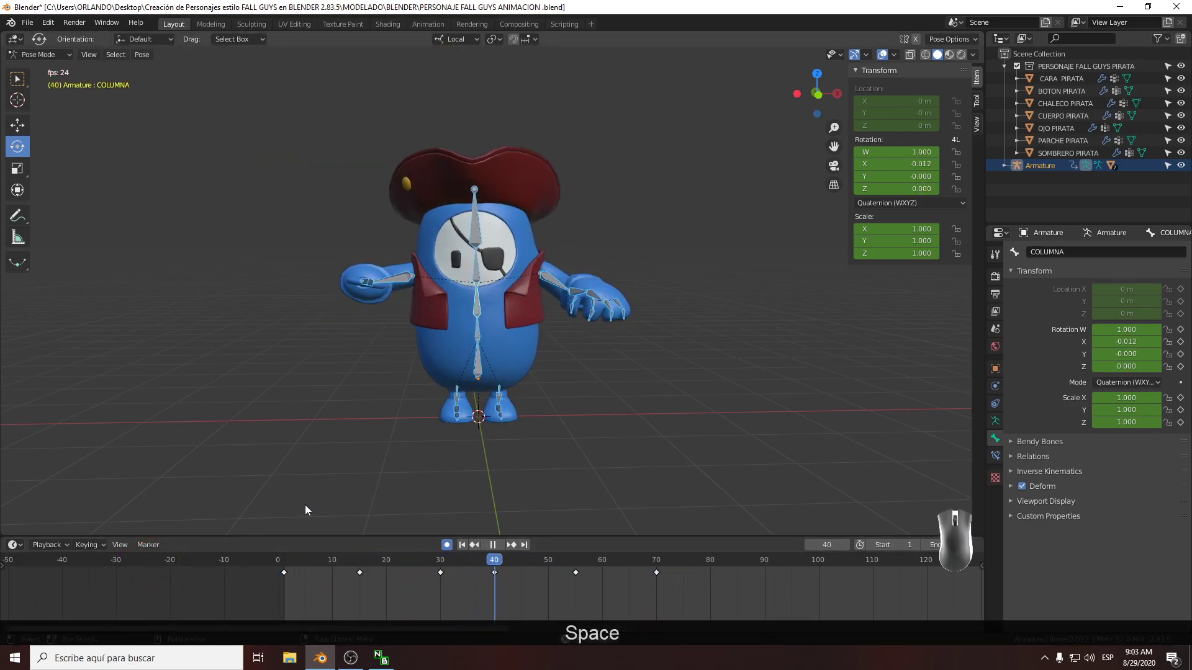
key(space)
click(277, 575)
key(space)
Shift every keyframe after frame 1 by 15 frames, to frames 30, 45, 55, 70 and 85
drag(437, 586, 442, 585)
drag(740, 611, 345, 555)
drag(712, 494, 294, 221)
drag(738, 624, 342, 567)
key(g)
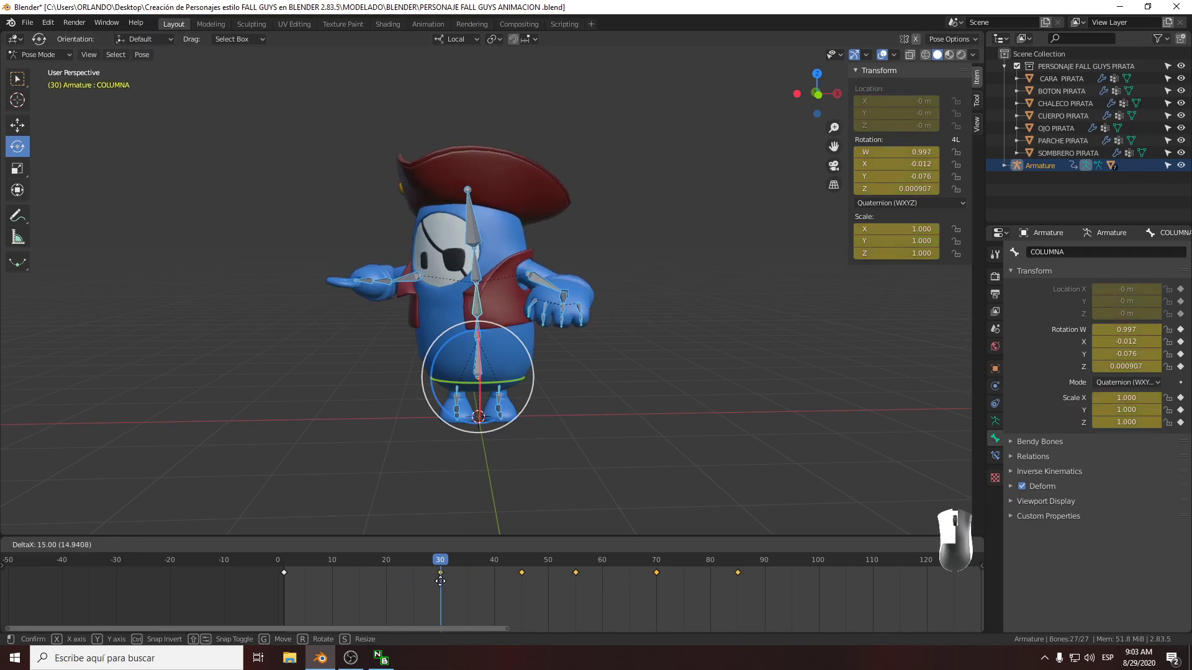
click(440, 581)
Shift the four keyframes after frame 30 by 15 frames, to frames 60, 70, 85 and 100
drag(787, 619, 532, 552)
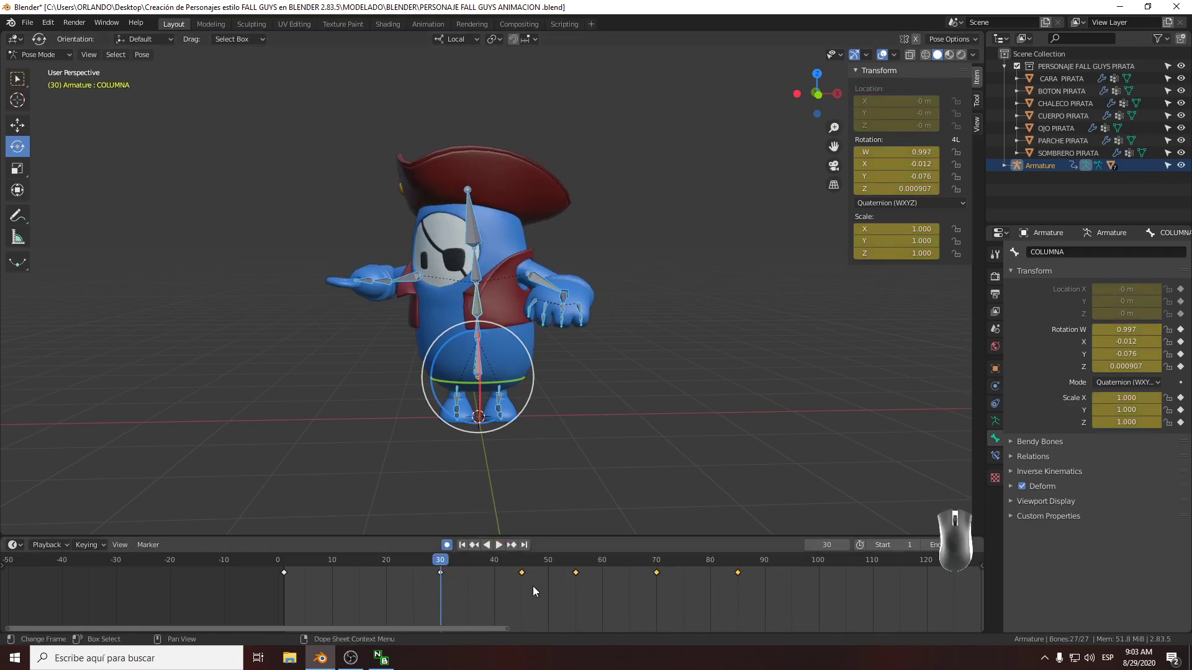
key(g)
drag(598, 585, 603, 584)
click(559, 607)
Play the animation from the start to check the wider spacing between the torso twists
drag(440, 561, 153, 561)
key(space)
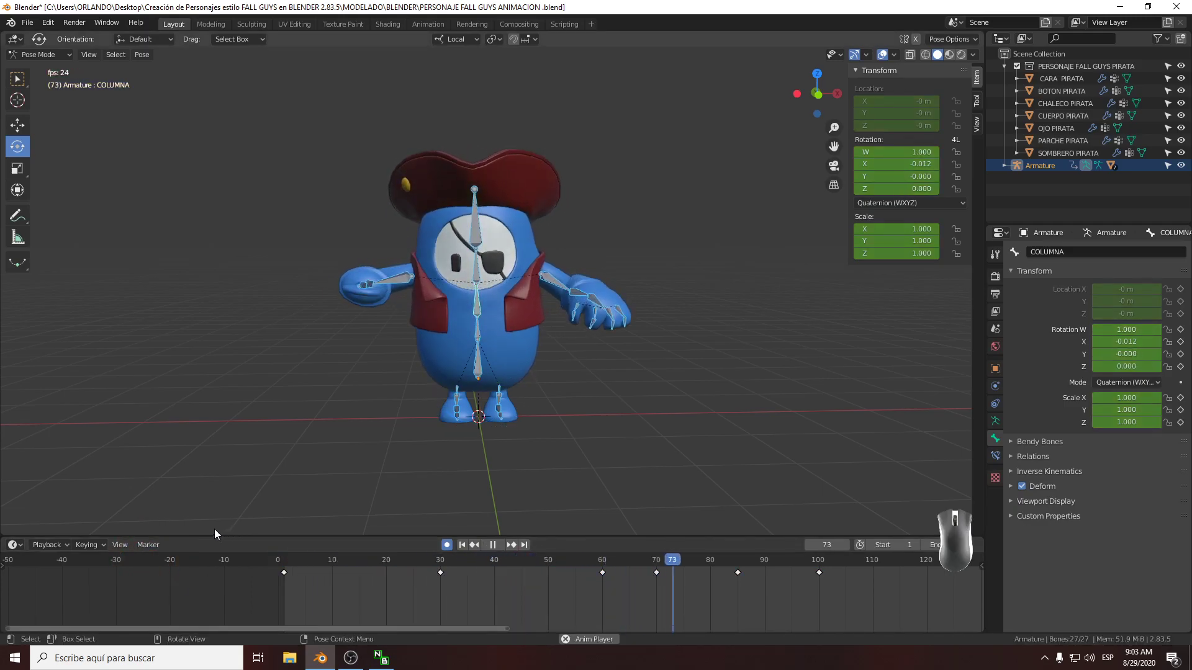
key(space)
With all bones selected, shift the last three keyframes 20 frames forward, to frames 90, 105 and 120, and play the result
drag(724, 503, 151, 107)
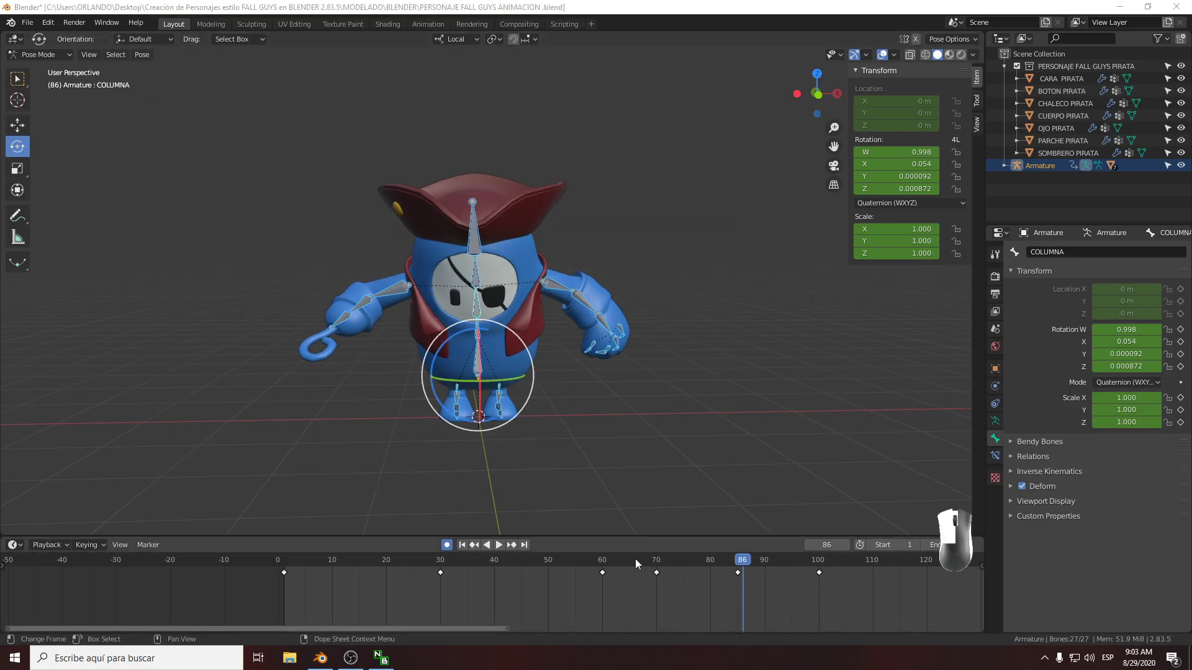
middle_drag(615, 558, 798, 610)
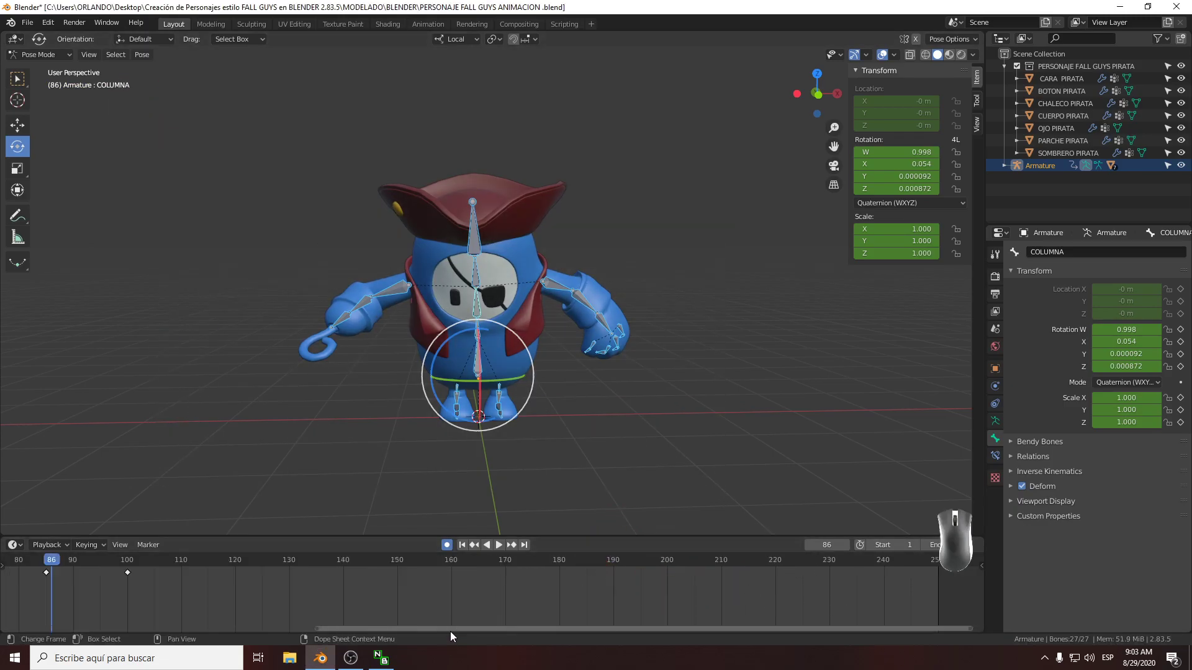
drag(400, 628, 58, 636)
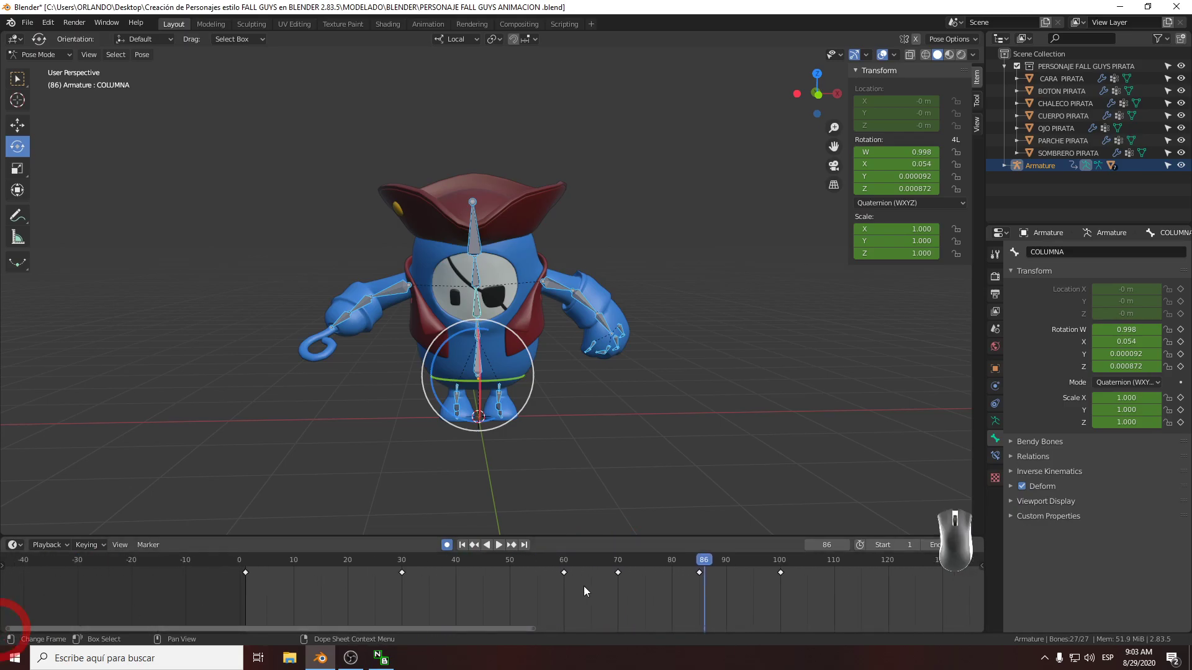
drag(820, 607, 90, 568)
key(space)
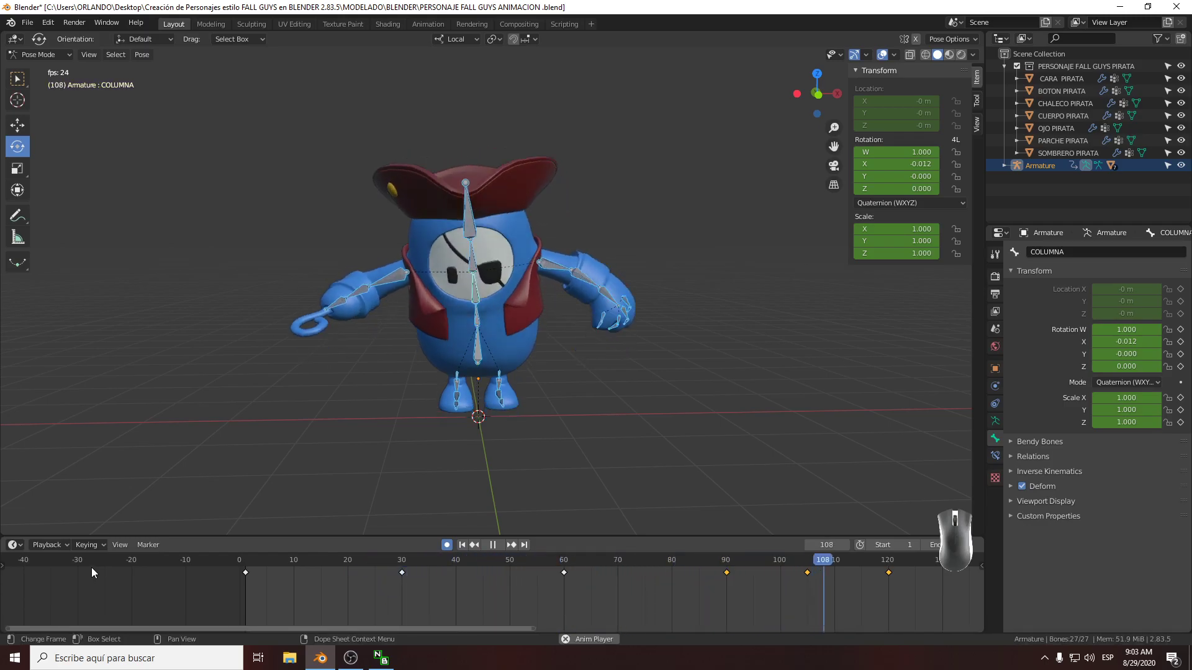
key(space)
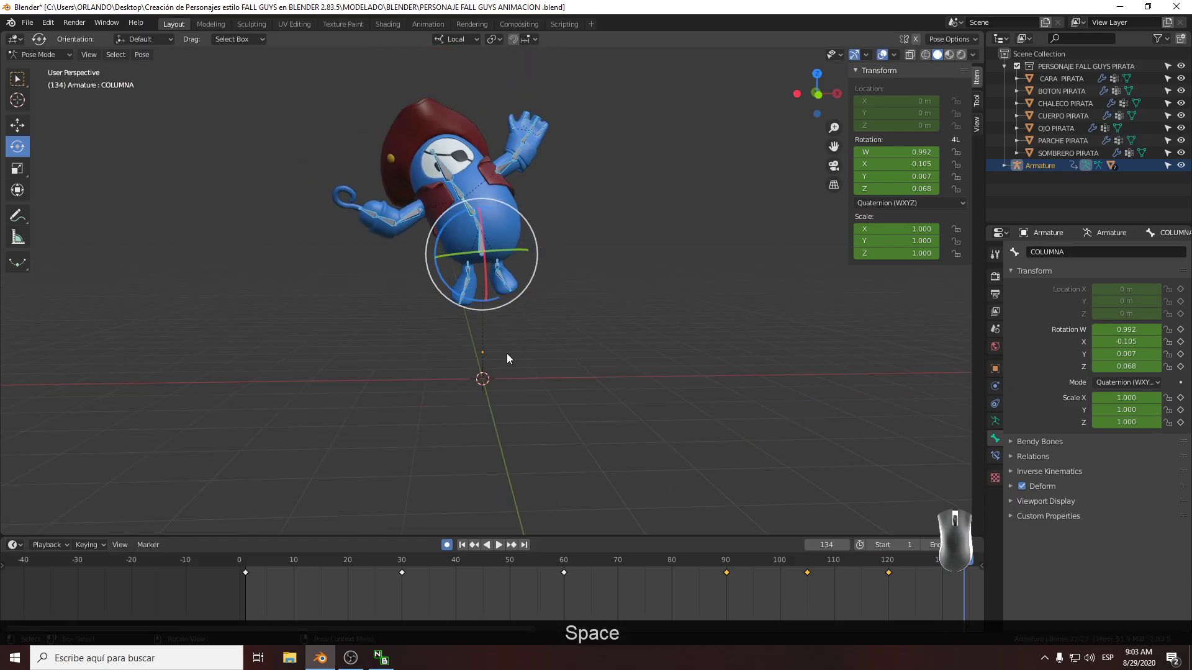
Save the file and play the animation from the start with all bones selected
middle_drag(347, 266, 750, 323)
key(ctrl+s)
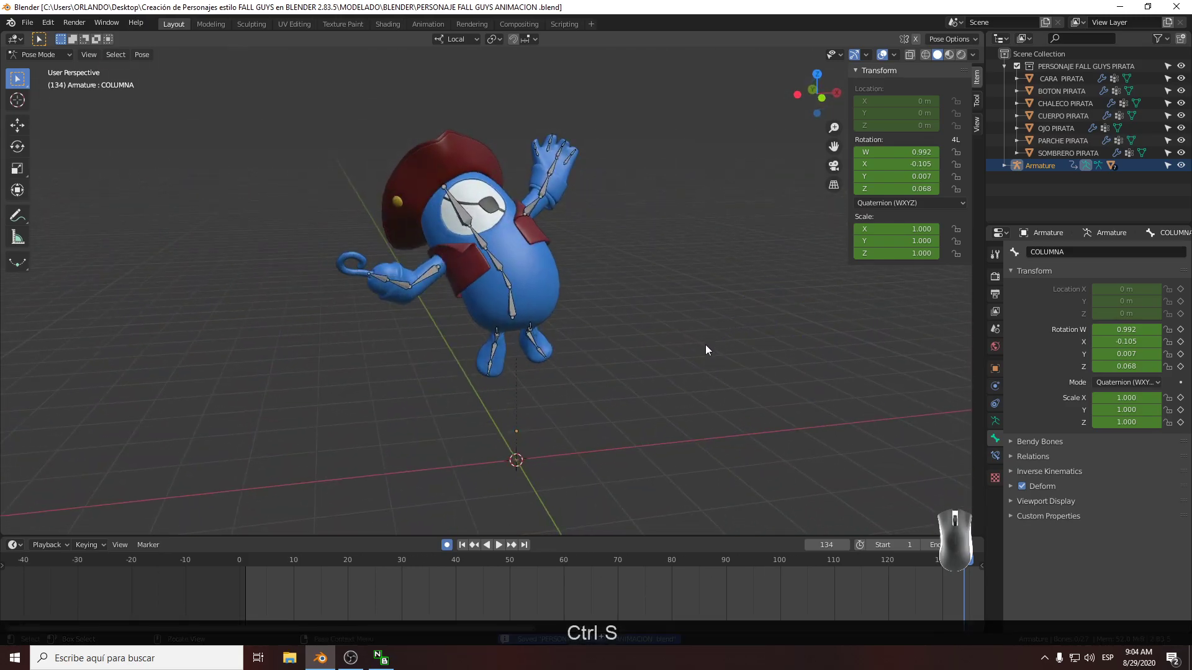
drag(501, 332, 192, 92)
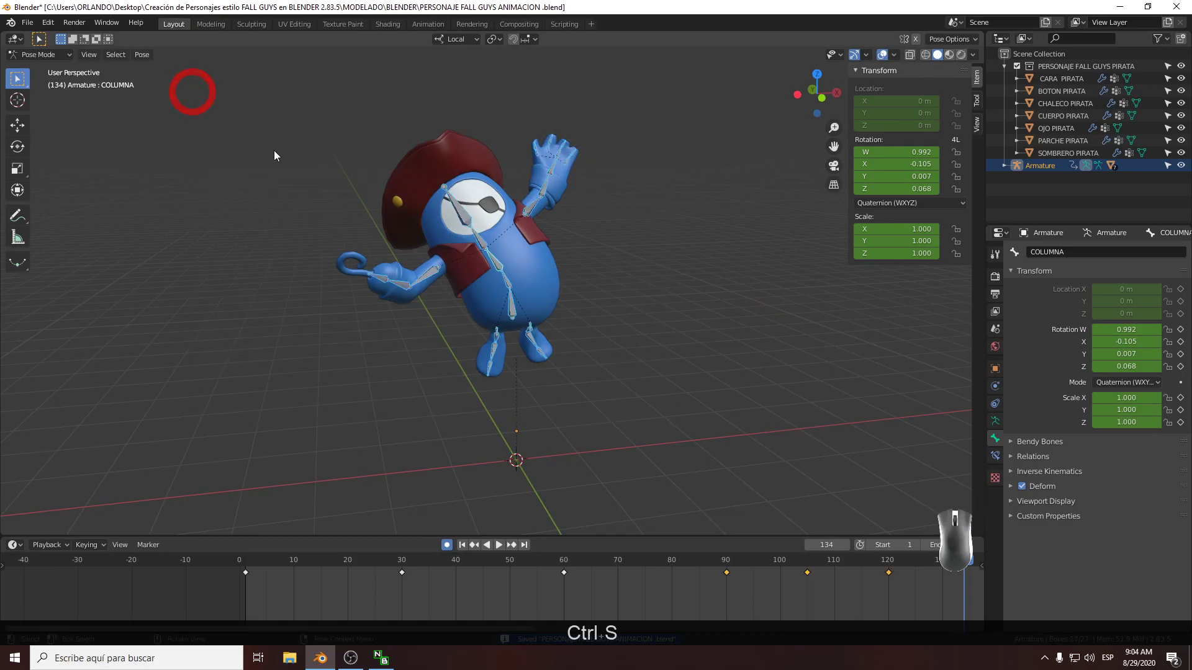
drag(962, 562, 240, 562)
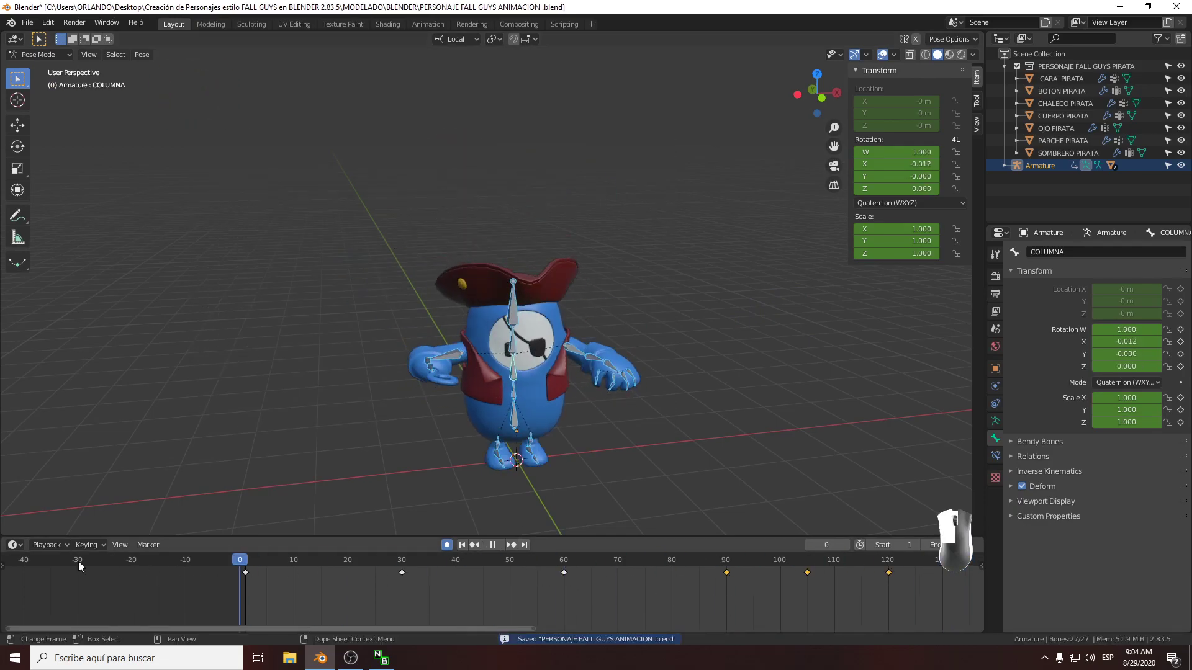
key(space)
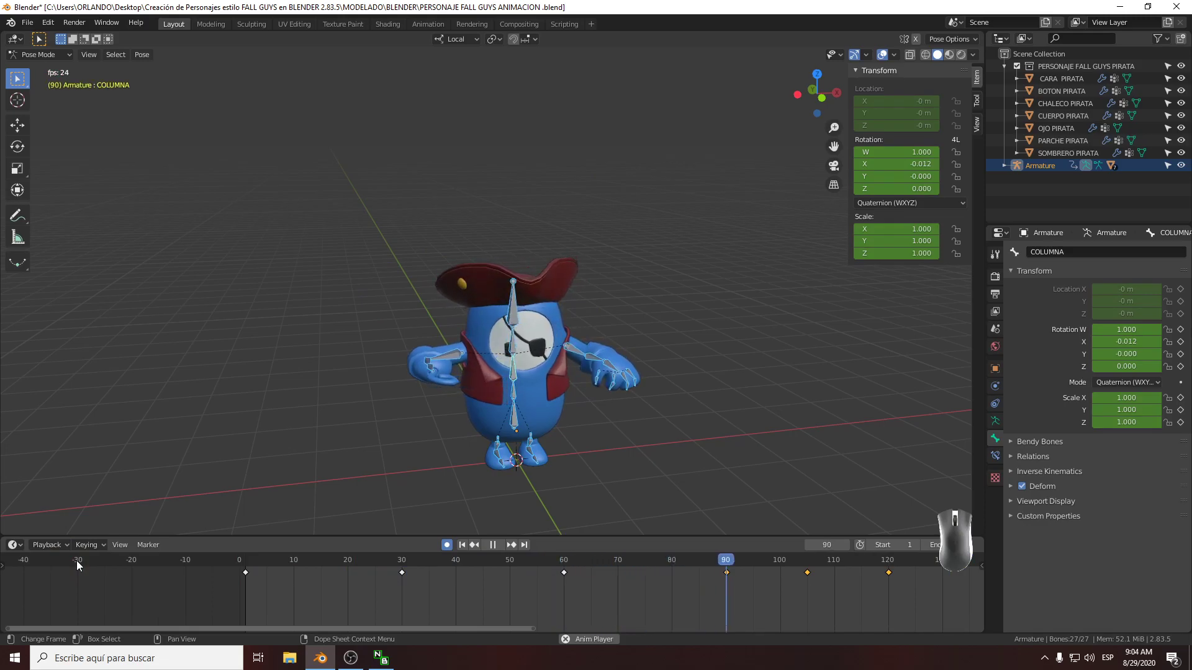
key(space)
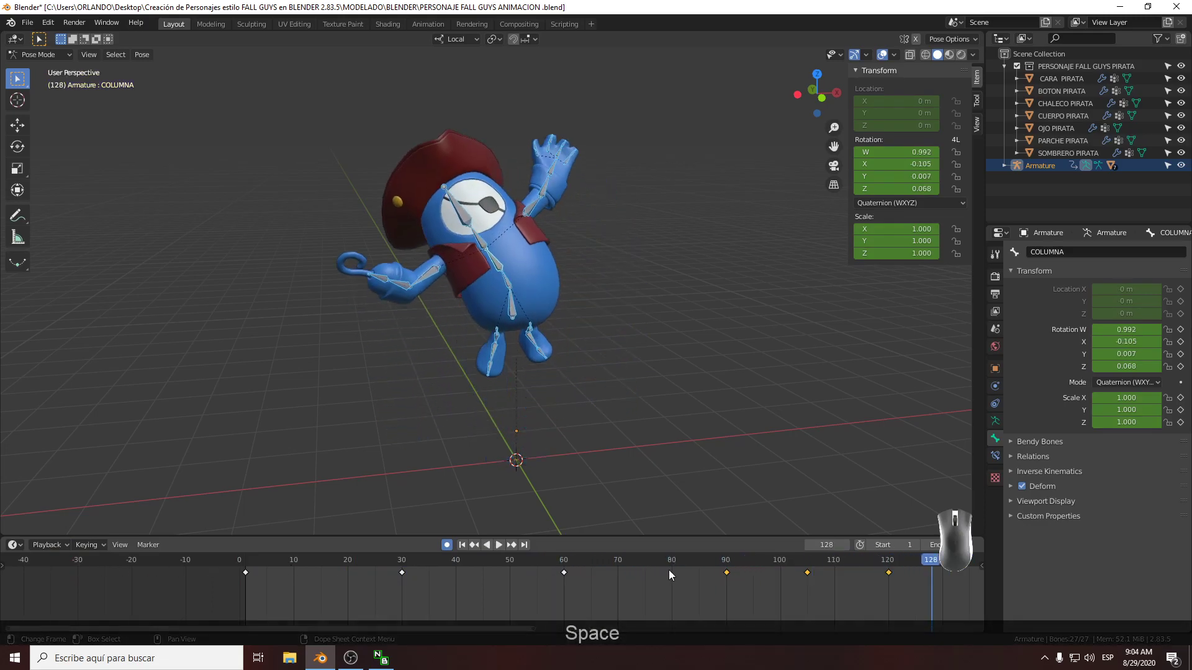
Extend the animation range by setting the end frame to 150
drag(929, 562, 809, 572)
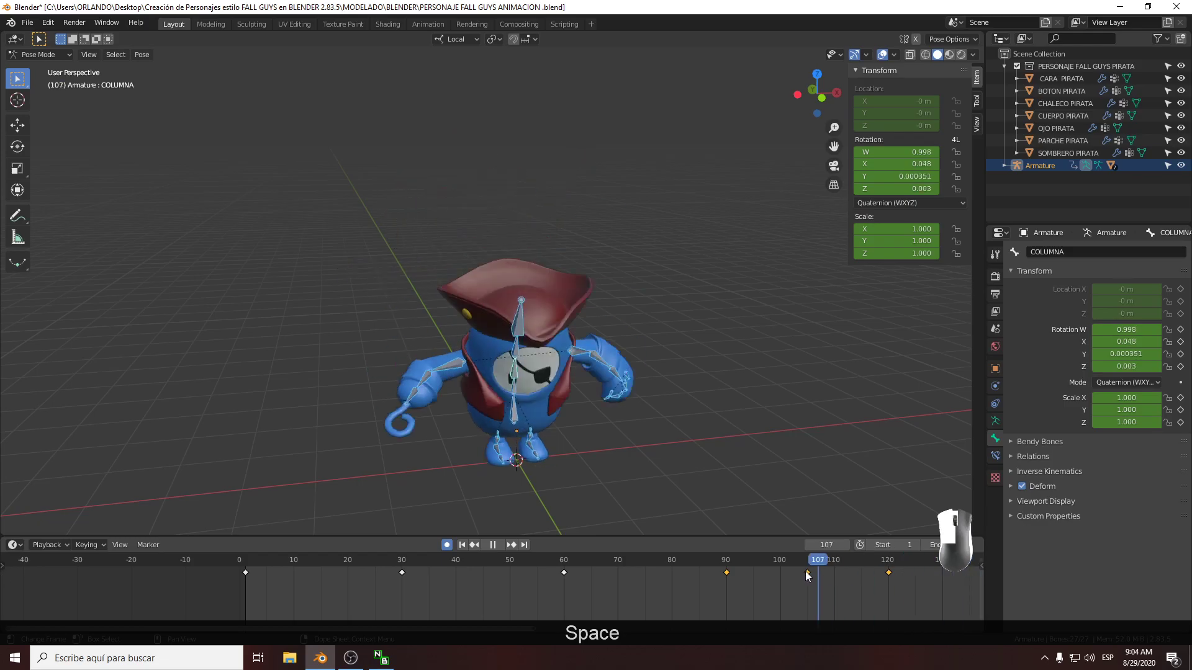
key(Escape)
mouse_move(534, 634)
mouse_down()
mouse_move(888, 632)
mouse_move(435, 626)
mouse_move(553, 627)
mouse_up()
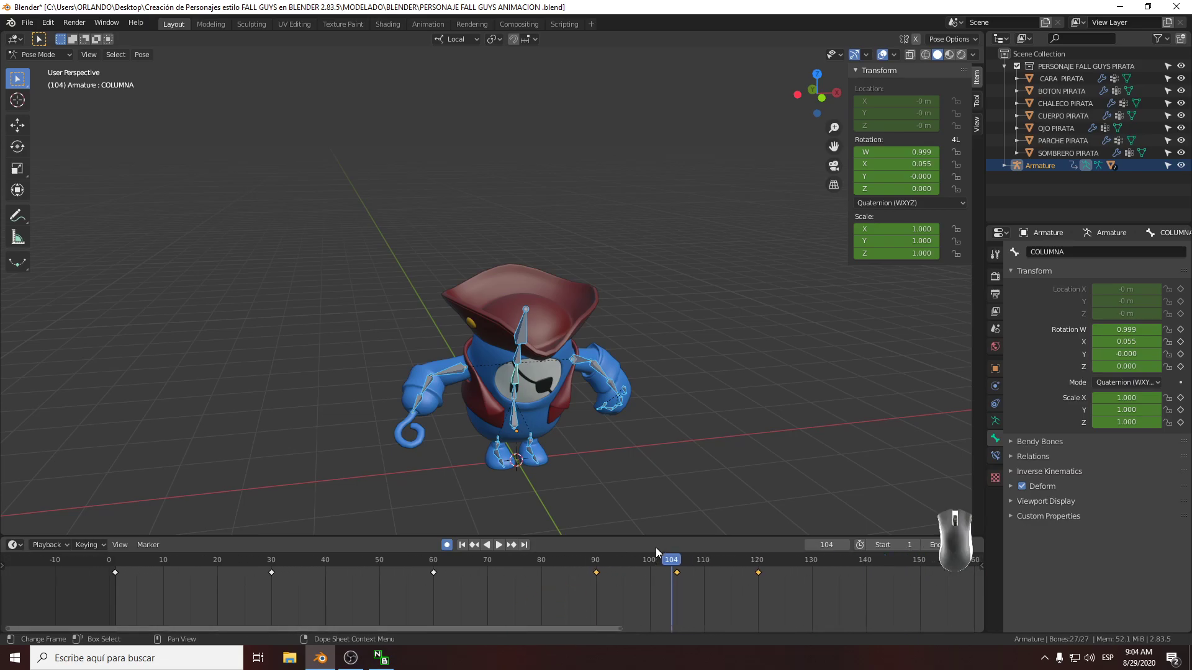
key(space)
drag(778, 572, 917, 577)
key(space)
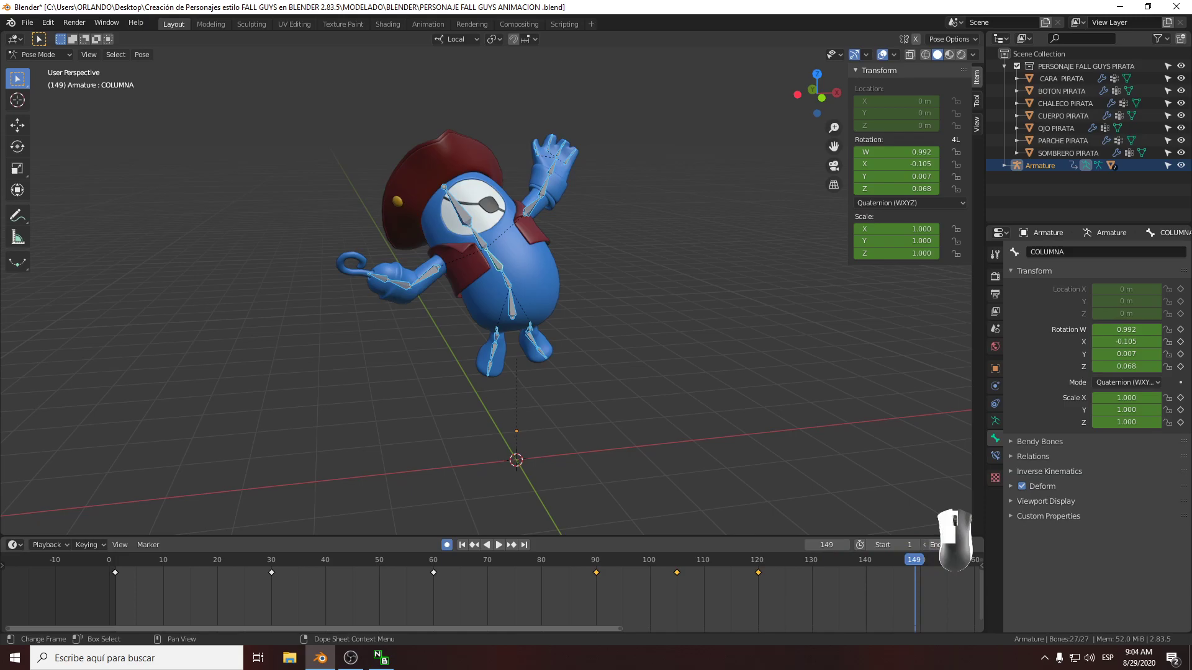
text(150)
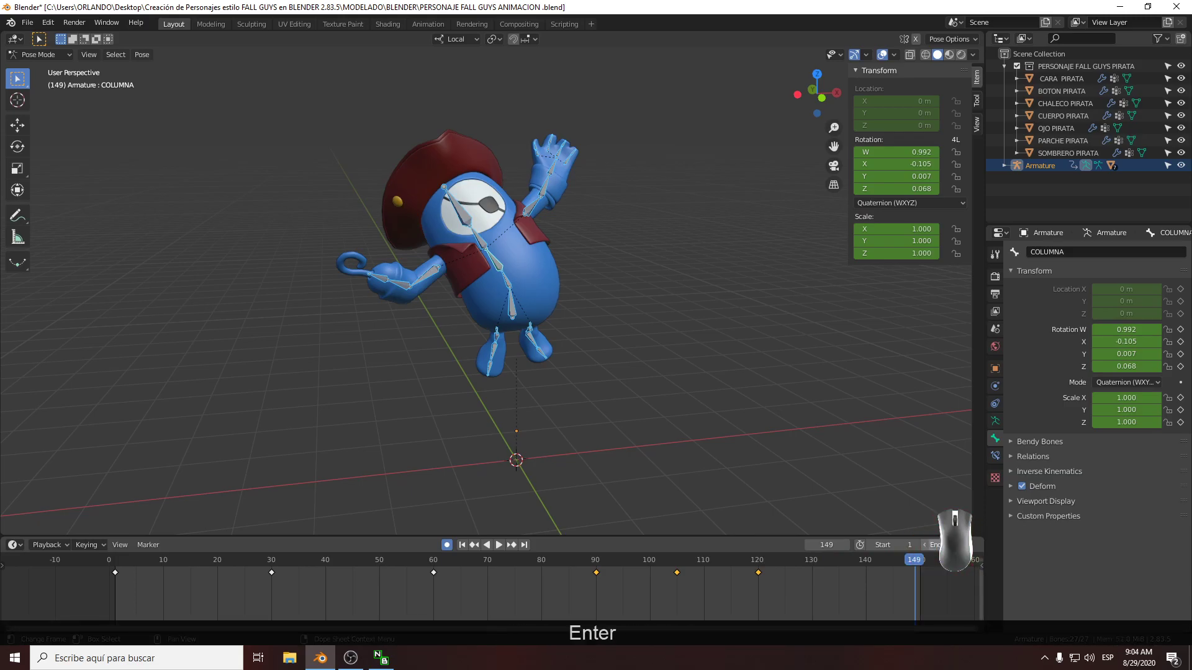
Play the animation from frame 0 to check the jump within the extended frame range
drag(909, 562, 108, 600)
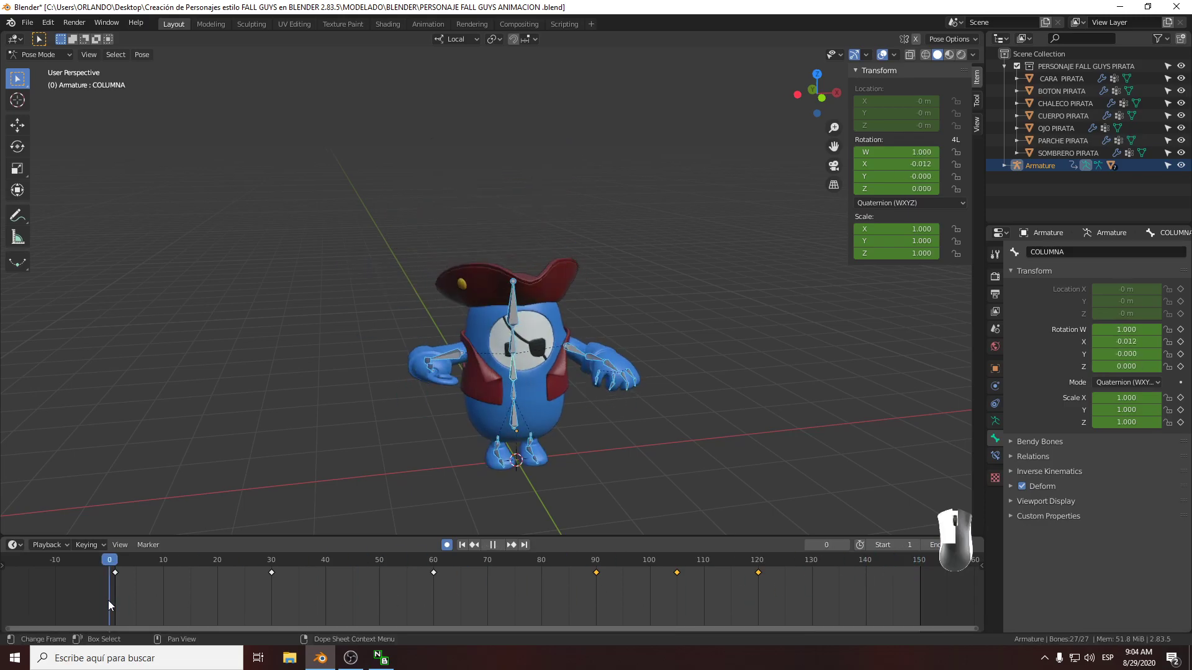
key(space)
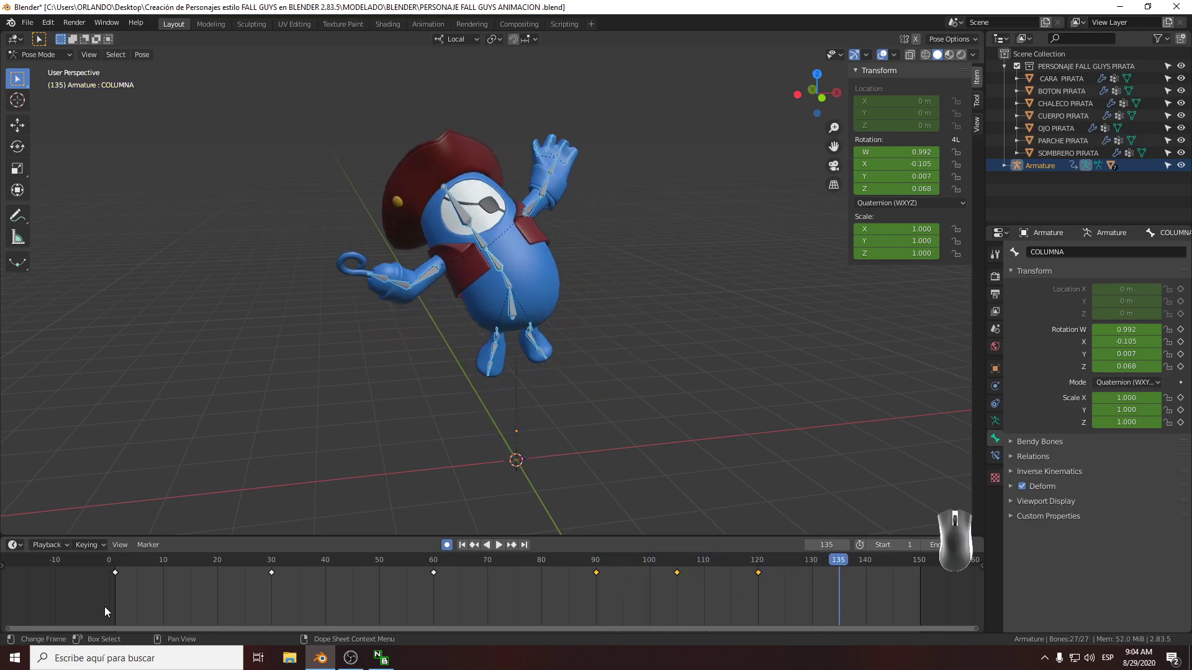
key(space)
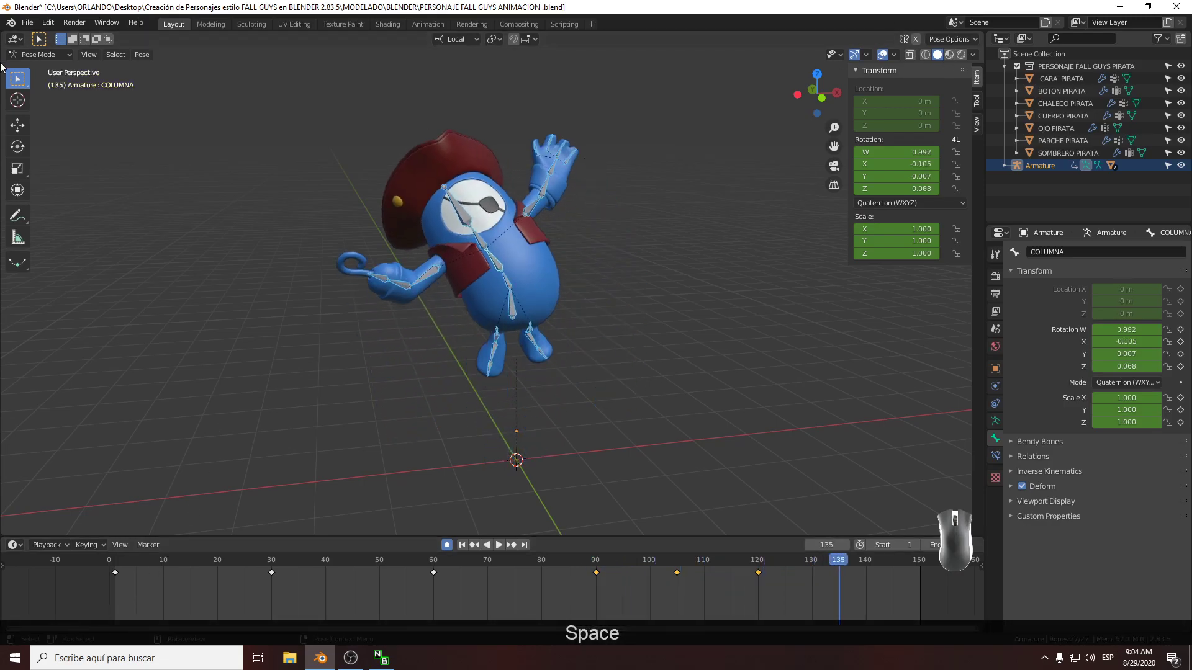
Hide the armature and play the animation from the start in Material Preview shading
click(1180, 165)
click(948, 54)
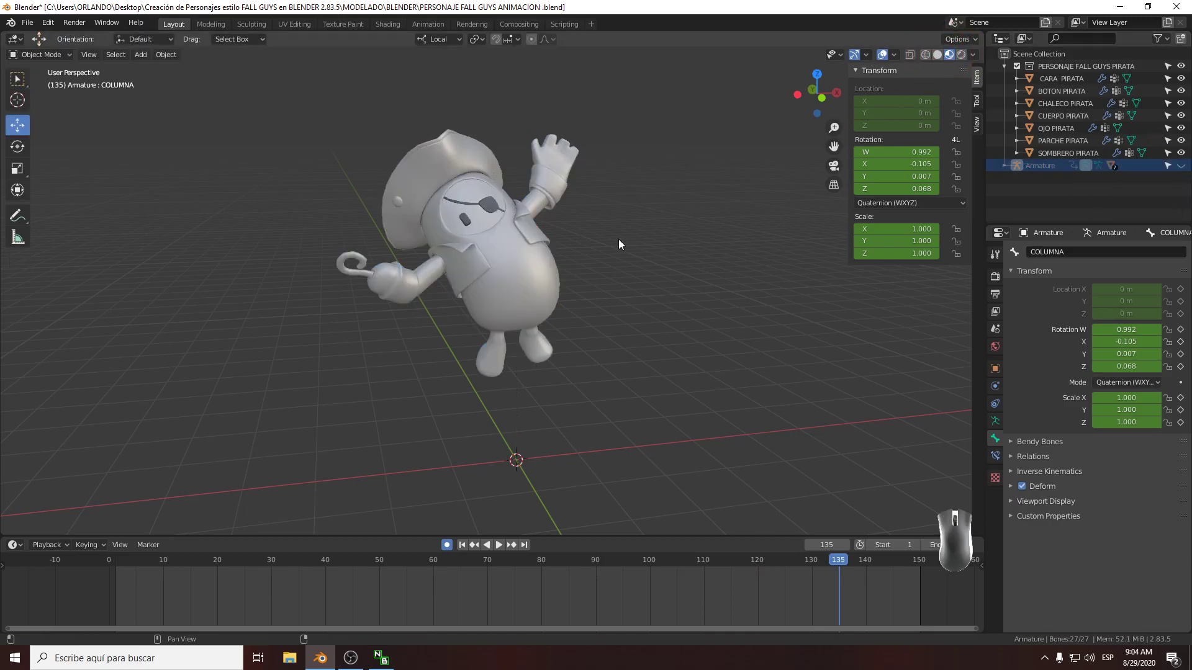
middle_drag(639, 245, 221, 224)
mouse_move(368, 237)
middle_down()
mouse_move(231, 245)
mouse_move(439, 289)
mouse_move(444, 357)
middle_up()
scroll(379, 241, up, 2)
drag(837, 565, 109, 561)
scroll(508, 465, down, 3)
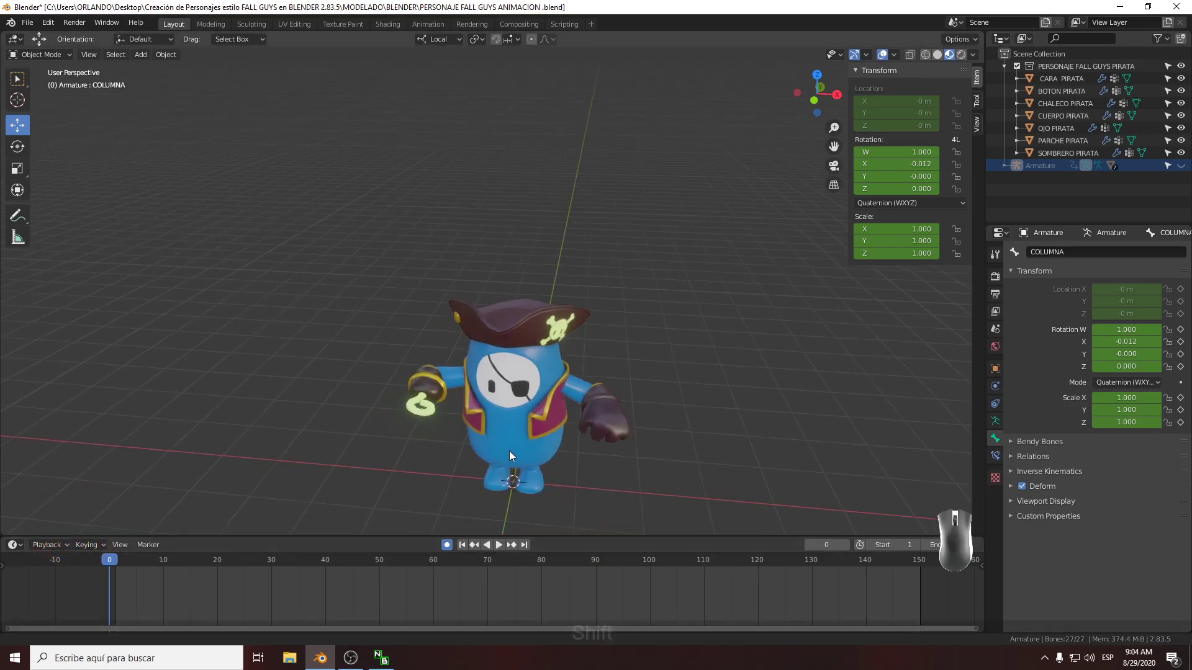
middle_drag(507, 461, 558, 367)
key(shift+space)
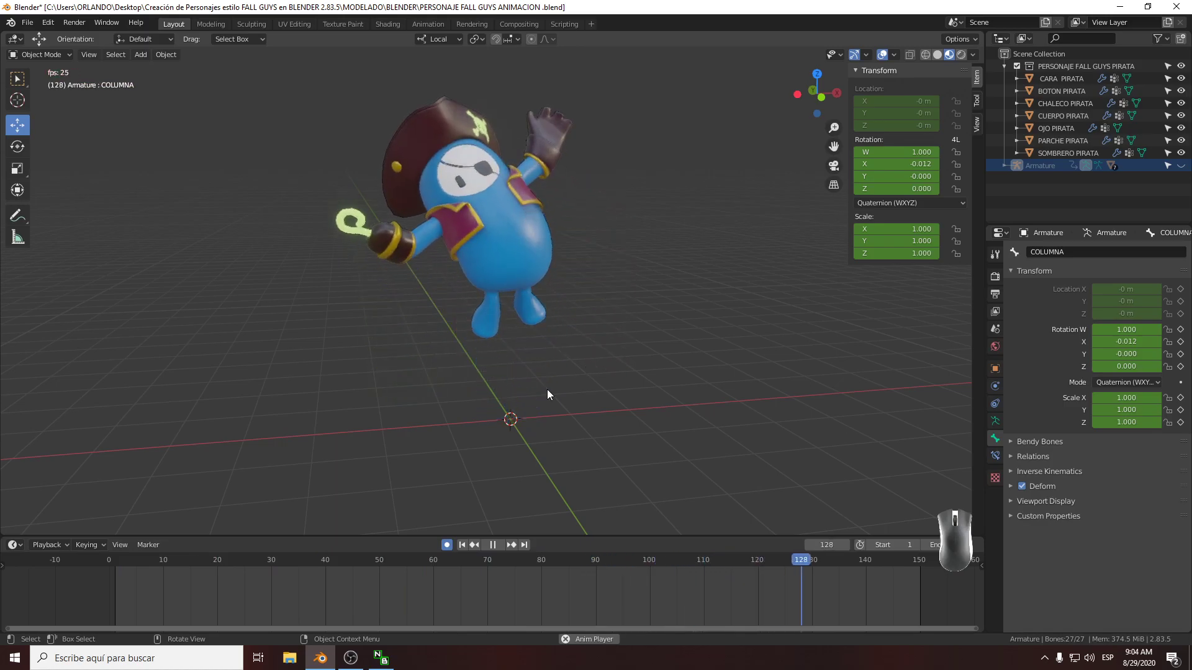
key(space)
Scrub back through the jump and replay the torso twists from frame 0 with the materials shown
drag(732, 569, 799, 562)
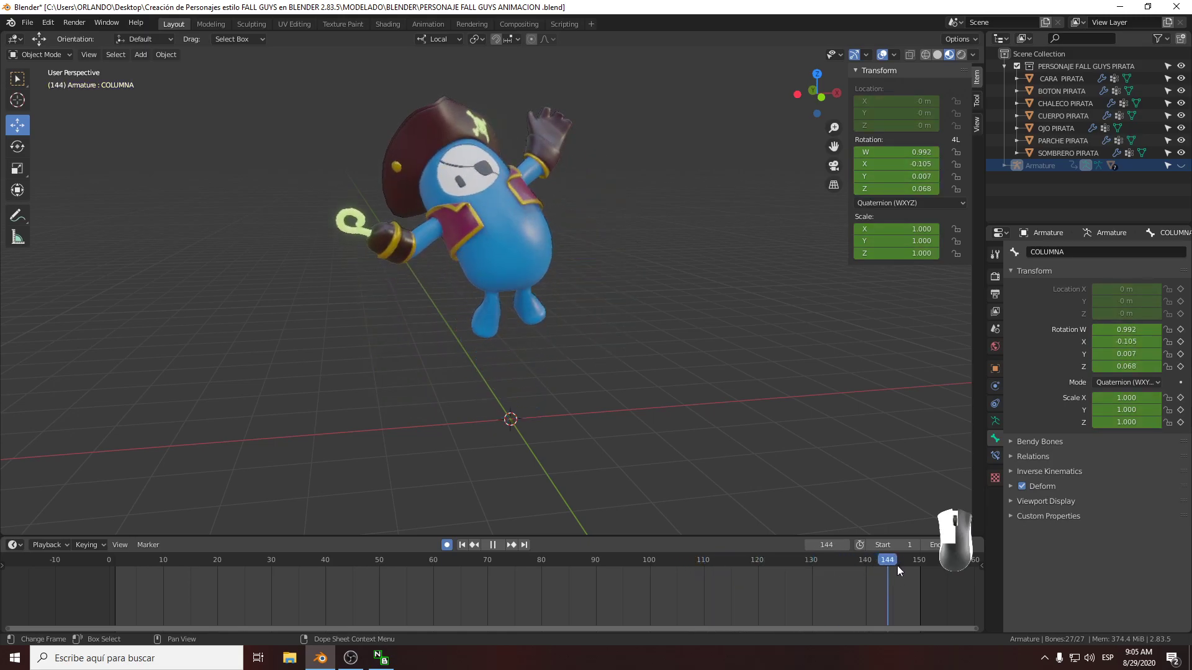
drag(897, 564, 478, 564)
drag(150, 561, 110, 563)
key(space)
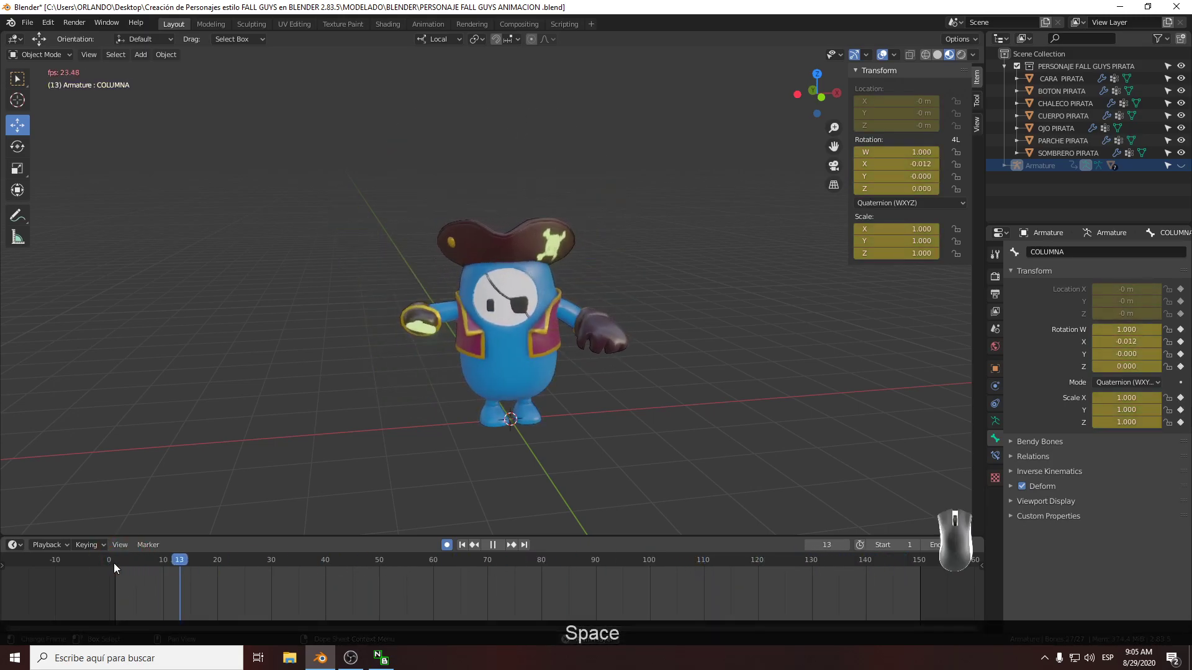
key(space)
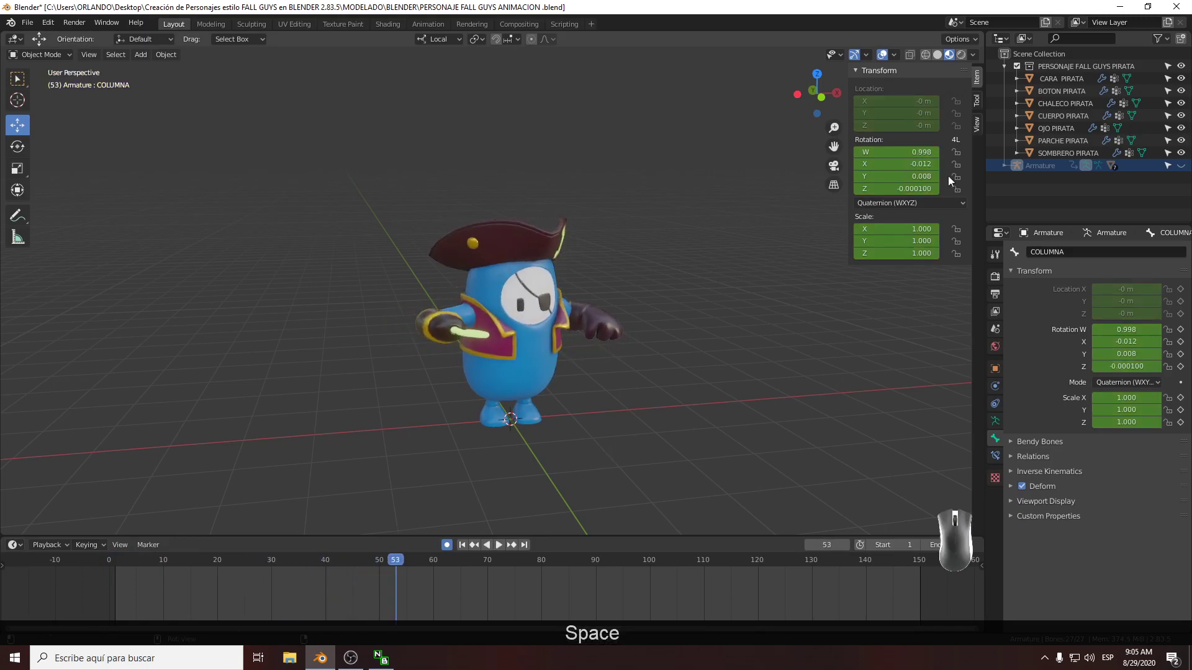
Return to solid shading with the armature shown in Pose Mode, and save the file
click(937, 55)
middle_drag(721, 372, 697, 373)
key(ctrl+s)
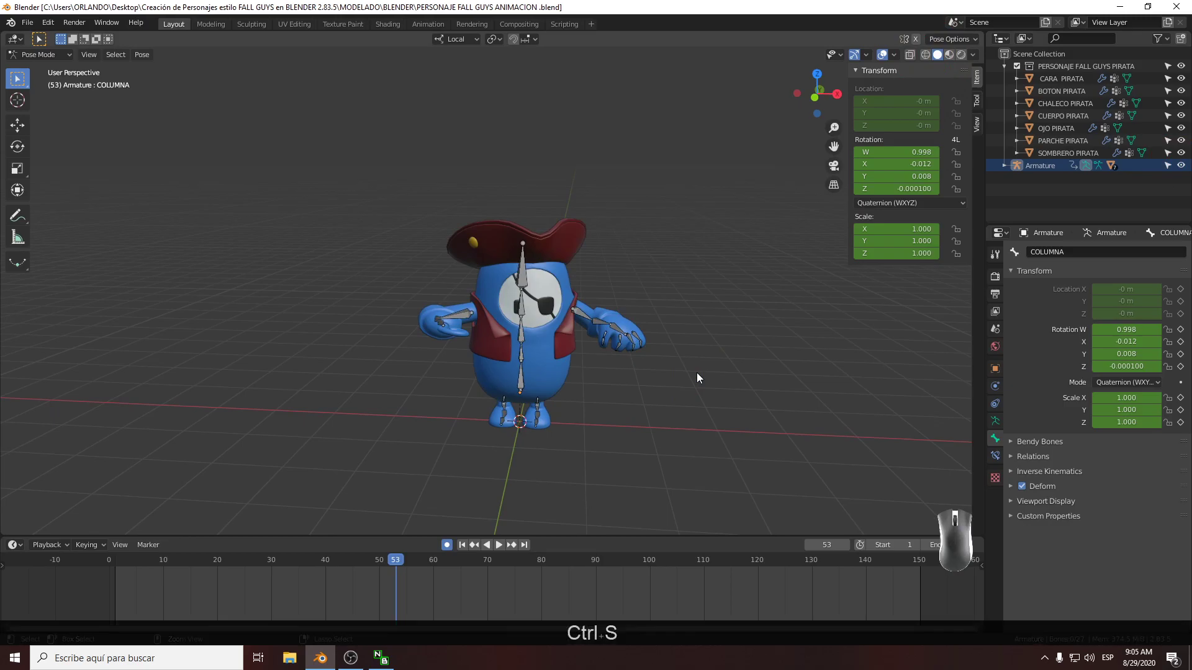
Select all bones, and the COLUMNA and CADERA bones individually, to examine their keyframes on the timeline
drag(378, 569, 152, 565)
middle_drag(370, 482, 520, 438)
drag(710, 487, 285, 147)
drag(631, 448, 274, 192)
drag(292, 630, 218, 629)
scroll(352, 576, down, 3)
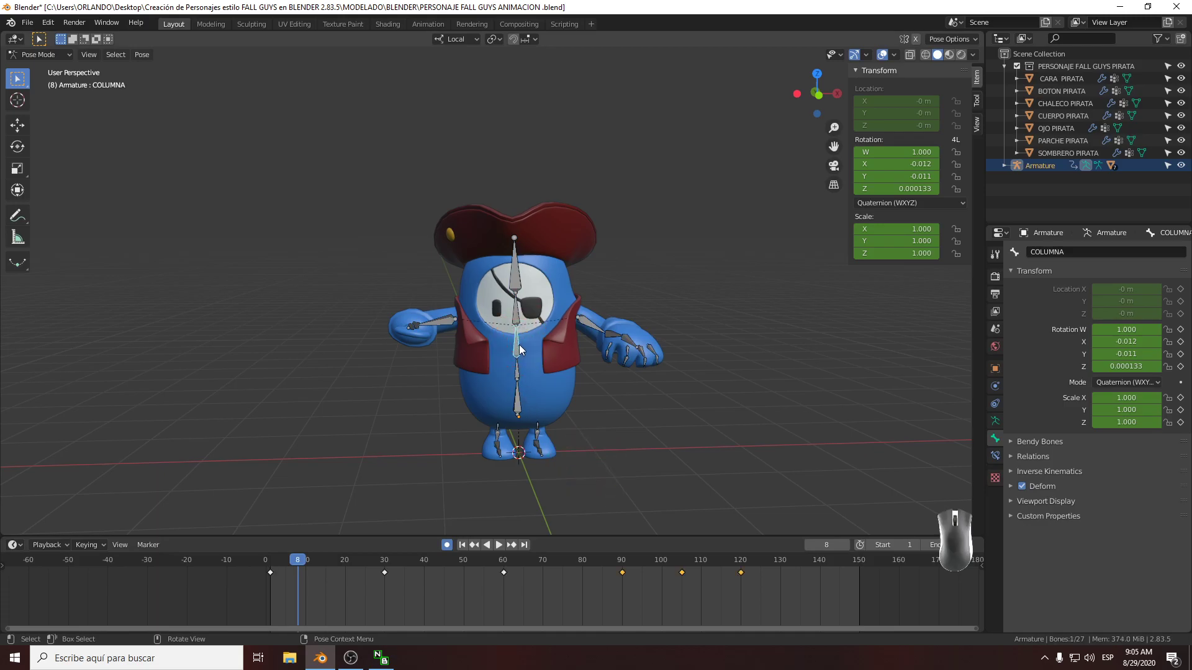
scroll(510, 419, up, 1)
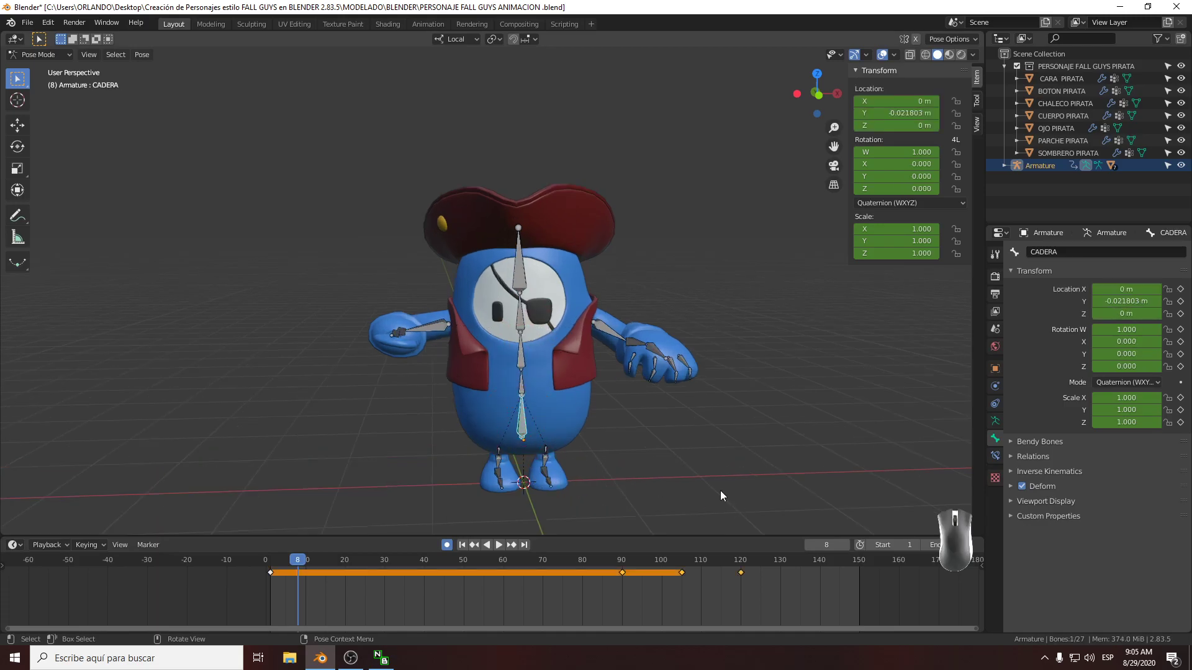
middle_drag(564, 443, 515, 453)
At the crouch keyframe on frame 105, bend the COLUMNA spine bone forward 7.6° about its local X axis
drag(304, 561, 686, 585)
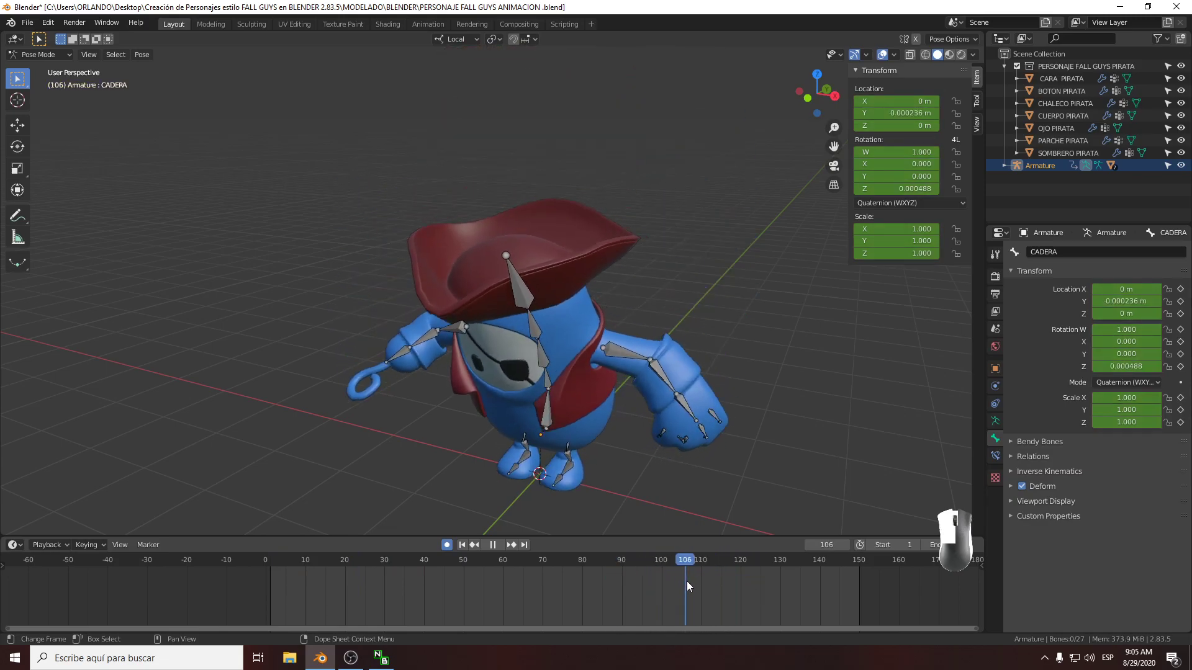
click(547, 390)
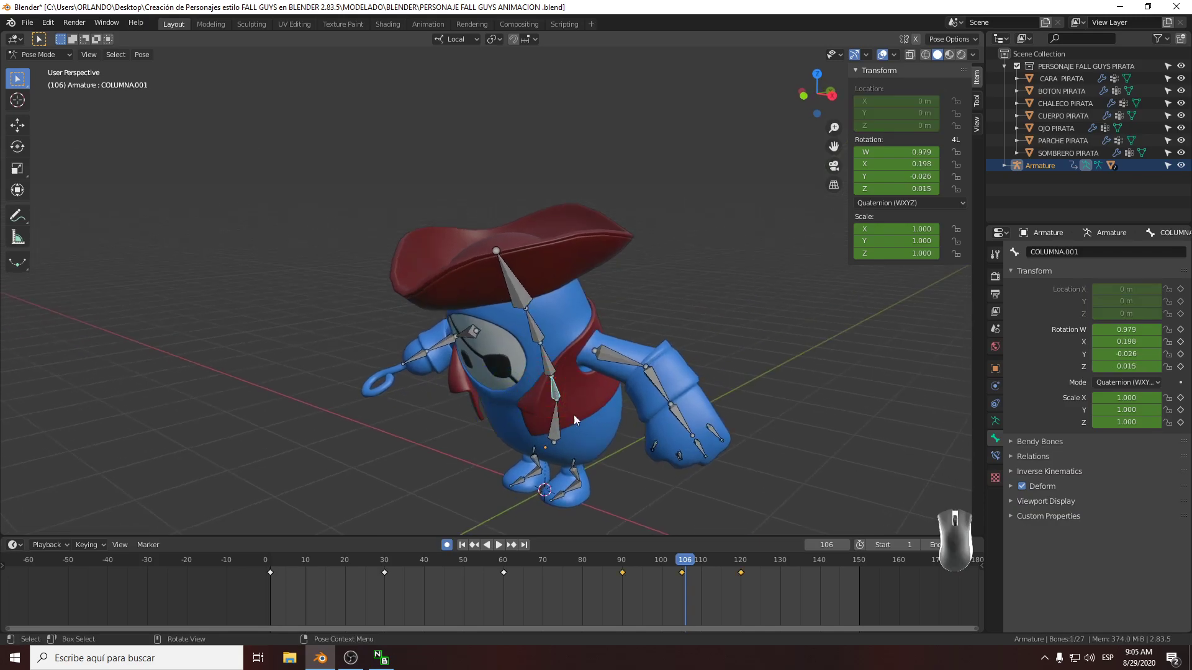
drag(685, 564, 681, 562)
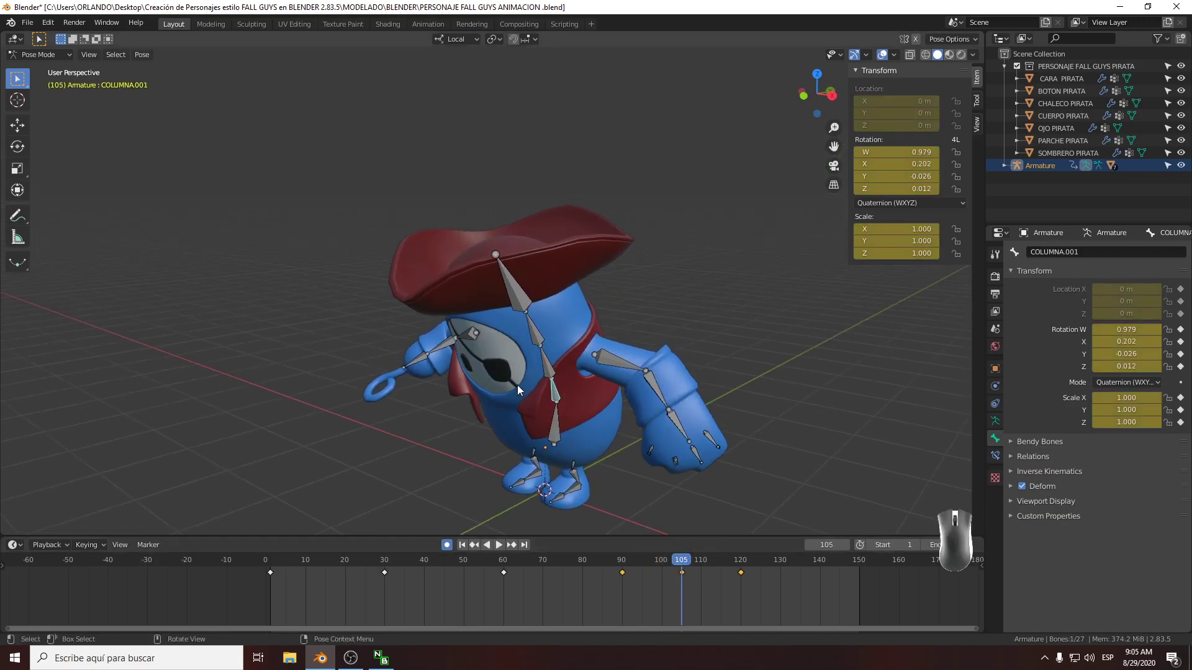
middle_drag(527, 393, 477, 376)
scroll(520, 426, up, 2)
scroll(513, 316, down, 1)
shift+middle_drag(520, 426, 527, 311)
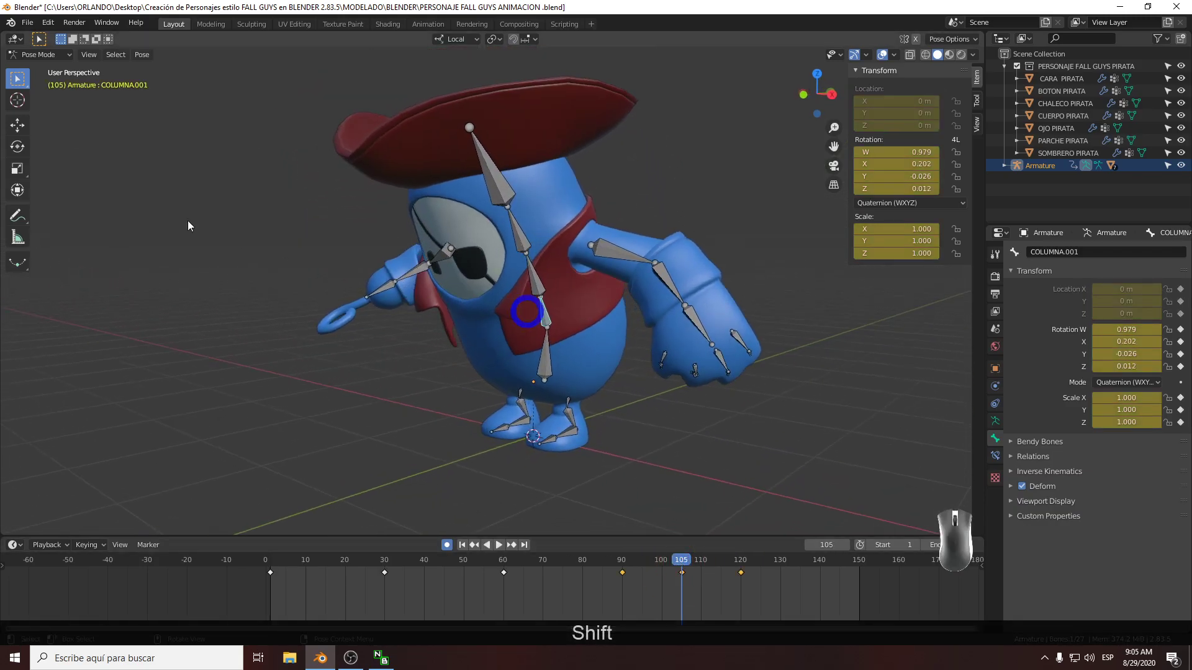
middle_drag(506, 264, 450, 252)
drag(505, 314, 504, 321)
click(504, 322)
mouse_move(505, 321)
middle_down()
mouse_move(610, 299)
mouse_move(679, 308)
mouse_move(512, 303)
middle_up()
click(529, 357)
middle_drag(529, 357, 458, 289)
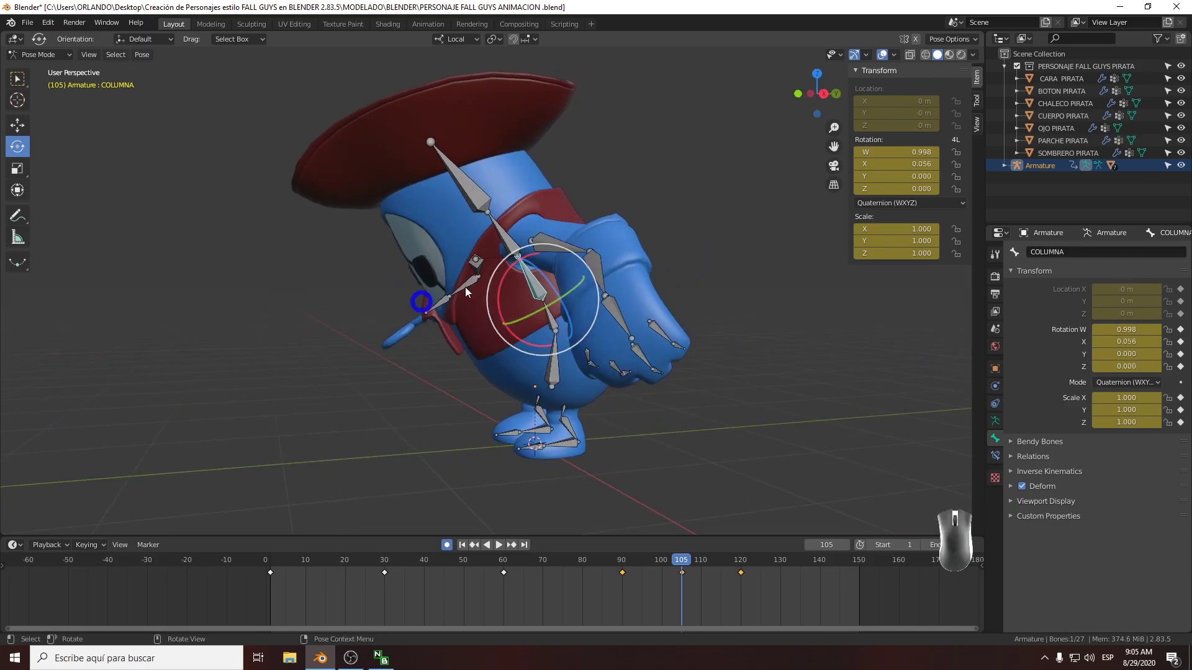
key(r)
drag(495, 295, 495, 295)
middle_drag(495, 295, 593, 300)
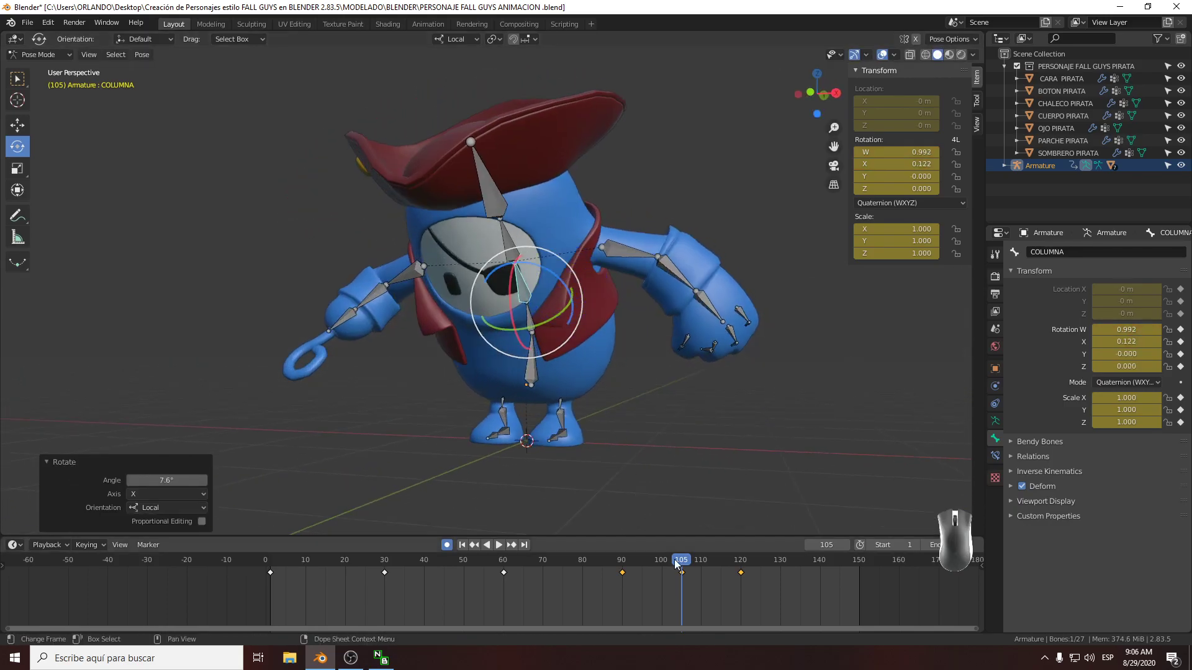
Play the animation from the start to check how the deeper crouch leads into the jump
drag(680, 560, 256, 545)
key(space)
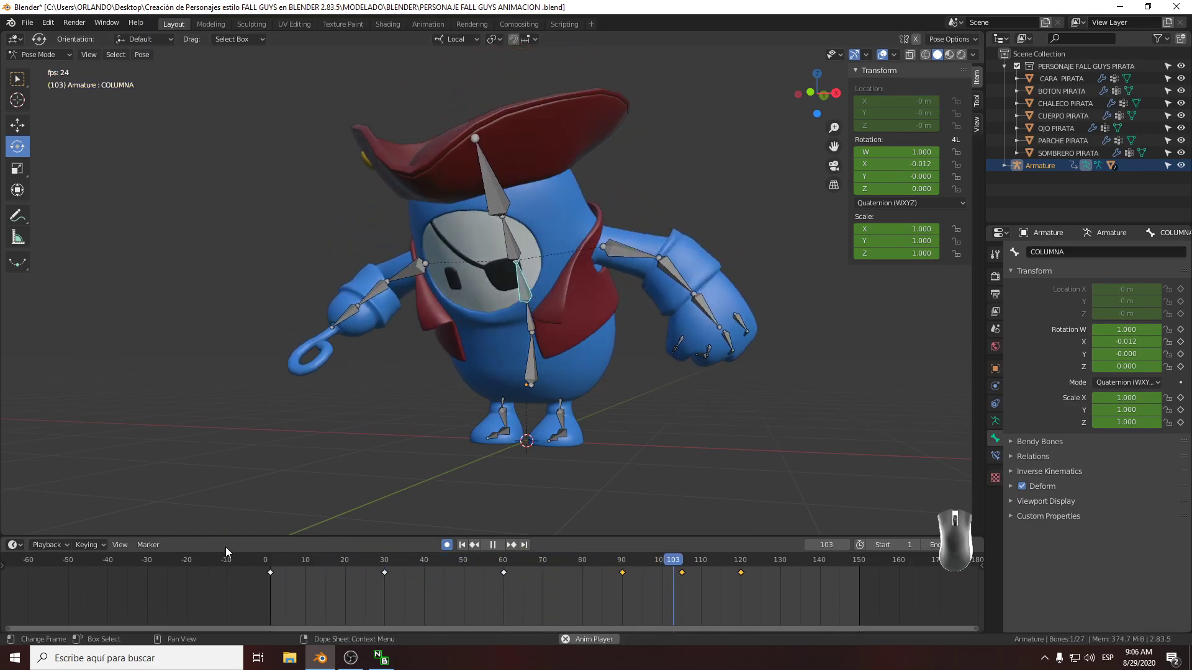
key(space)
middle_drag(291, 434, 414, 392)
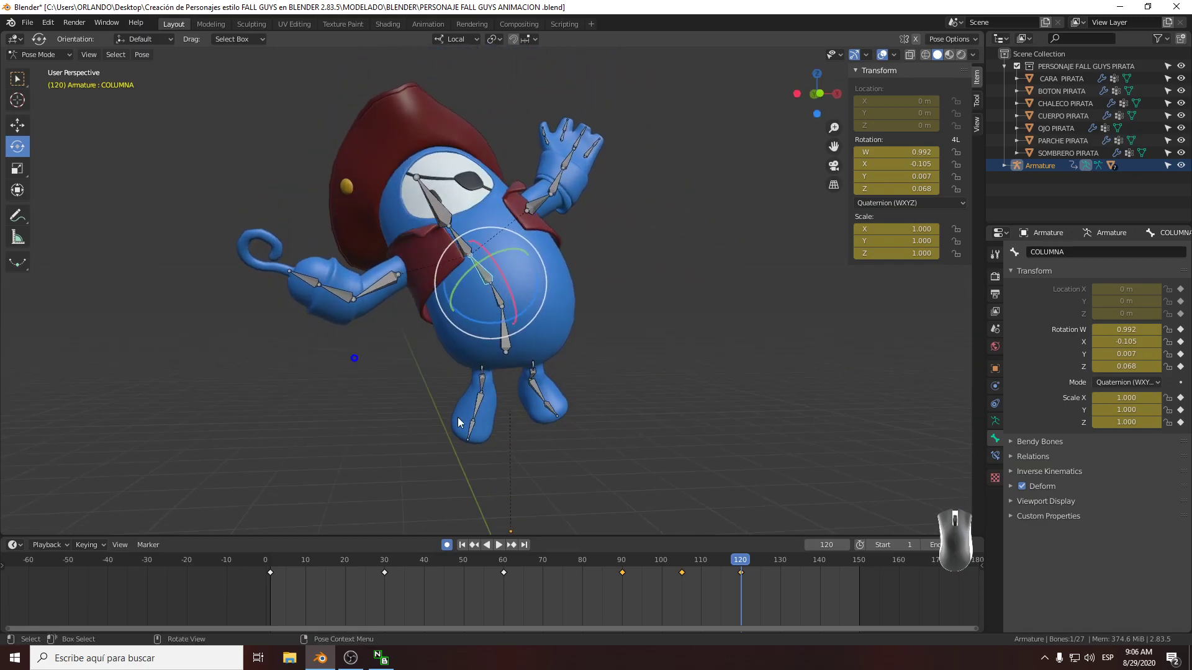
drag(741, 560, 260, 549)
key(space)
At frame 30, tilt the COLUMNA.001 and COLUMNA spine bones sideways toward the hook hand and play the result
drag(456, 555, 385, 543)
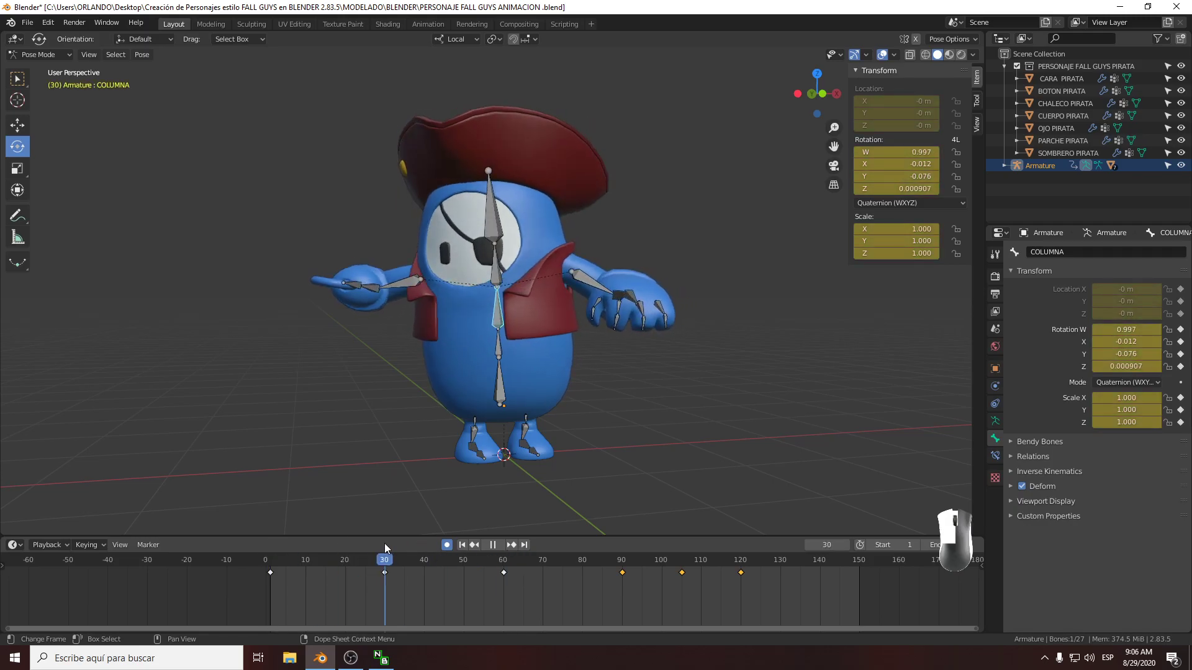
drag(446, 402, 475, 377)
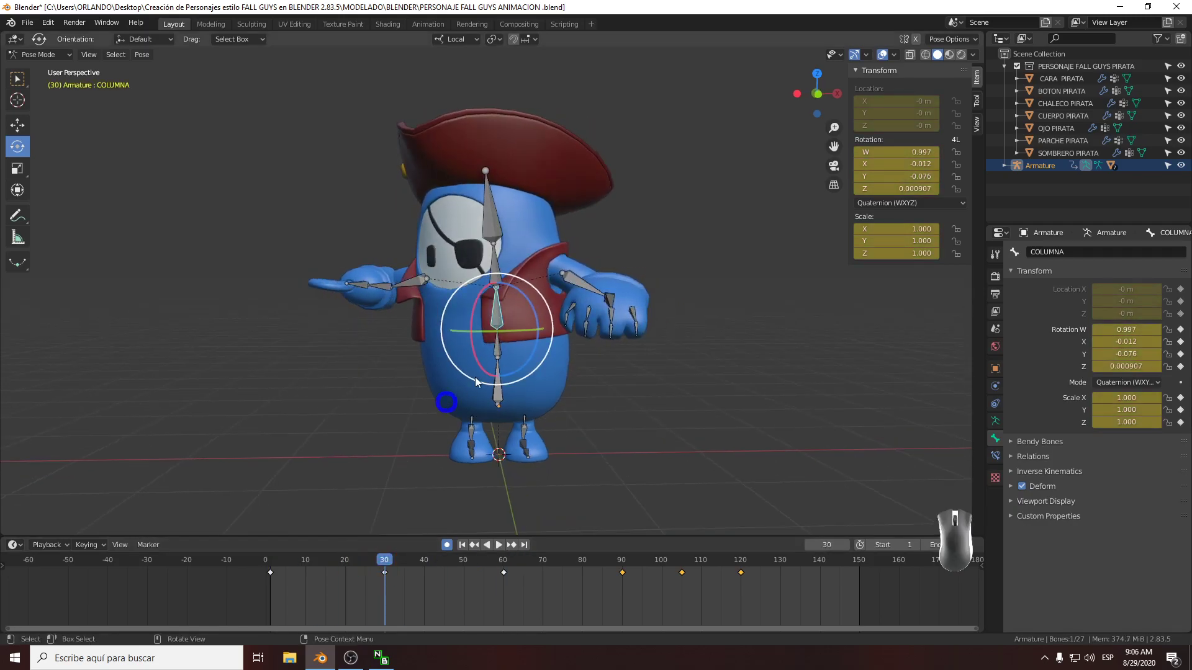
click(503, 349)
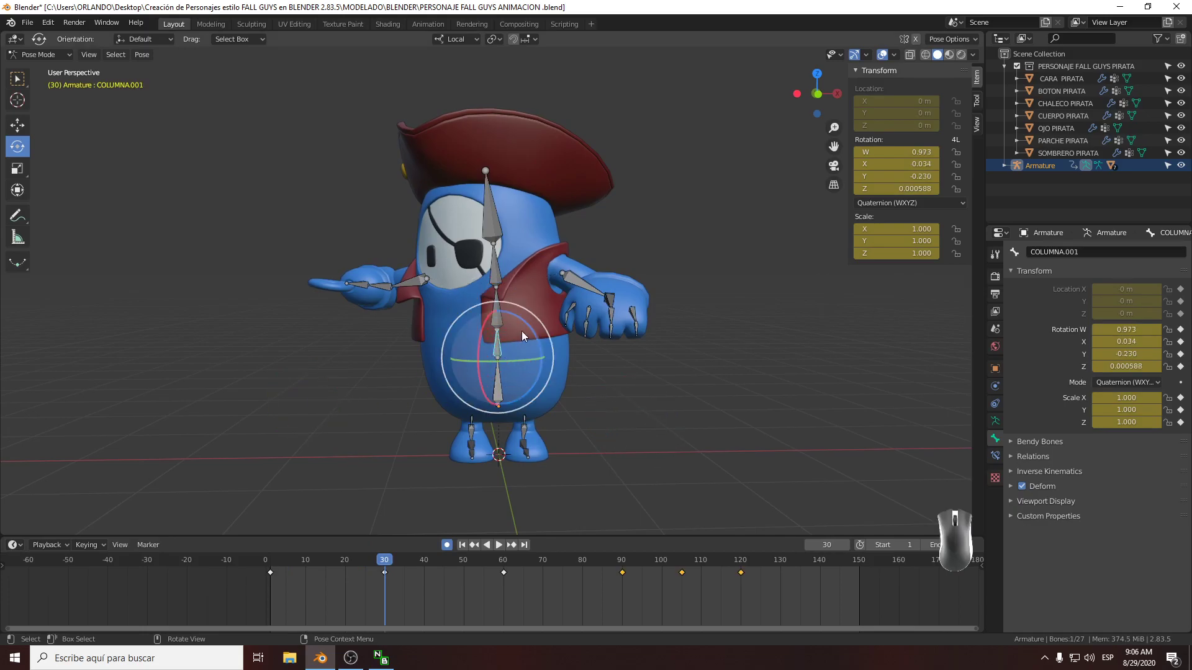
drag(528, 328, 525, 293)
click(486, 323)
drag(377, 567, 261, 576)
key(space)
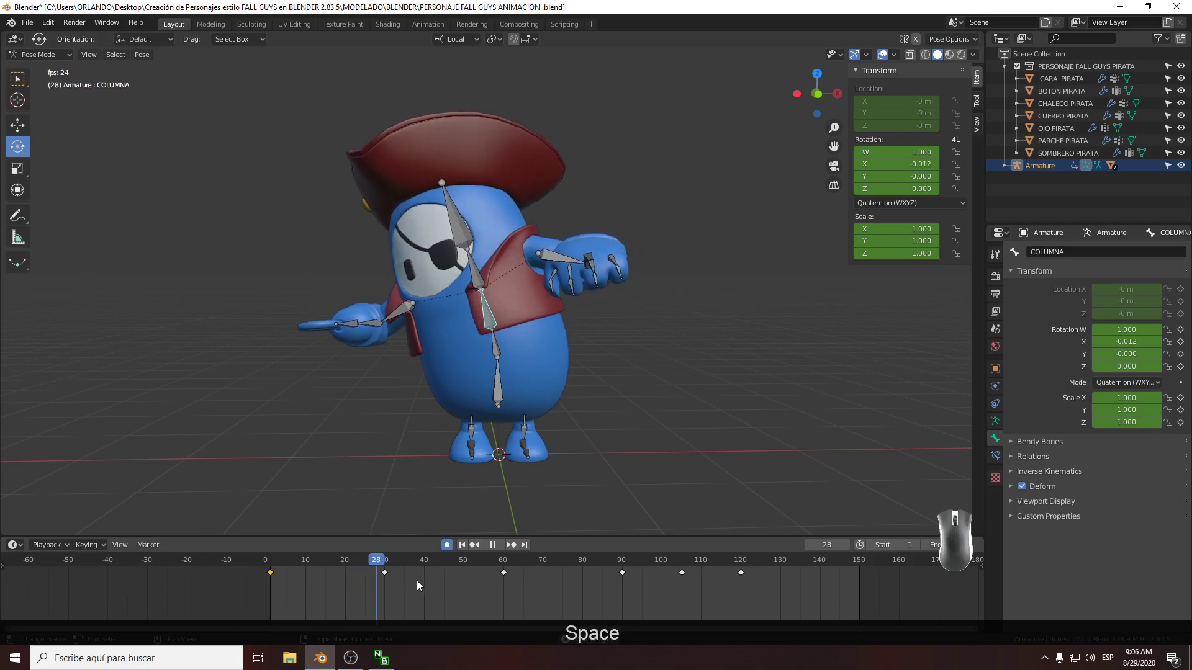
key(space)
At frame 60, tilt the COLUMNA.001 spine bone sideways toward the open hand
drag(506, 568, 504, 564)
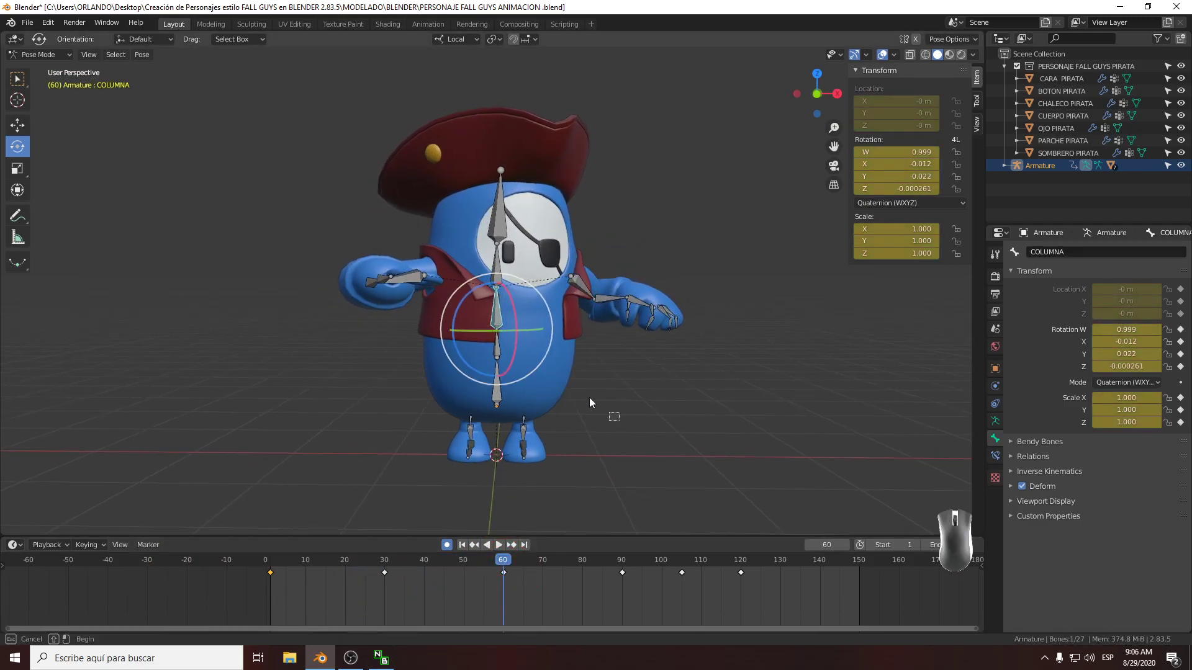
middle_drag(506, 349, 495, 349)
click(497, 351)
drag(468, 323, 463, 301)
click(651, 430)
Back at frame 30, fine-tune the rotation of the spine bones in the hook-side twist
drag(504, 562, 384, 565)
middle_drag(463, 428, 500, 407)
drag(523, 295, 526, 301)
click(524, 296)
mouse_move(435, 345)
middle_down()
mouse_move(364, 348)
mouse_move(444, 337)
middle_up()
drag(471, 326, 478, 326)
middle_drag(480, 327, 598, 319)
Compare the torso twists at frames 30 and 60 while viewing the pirate from below
middle_drag(447, 472, 426, 349)
key(space)
drag(399, 561, 538, 567)
drag(506, 568, 385, 565)
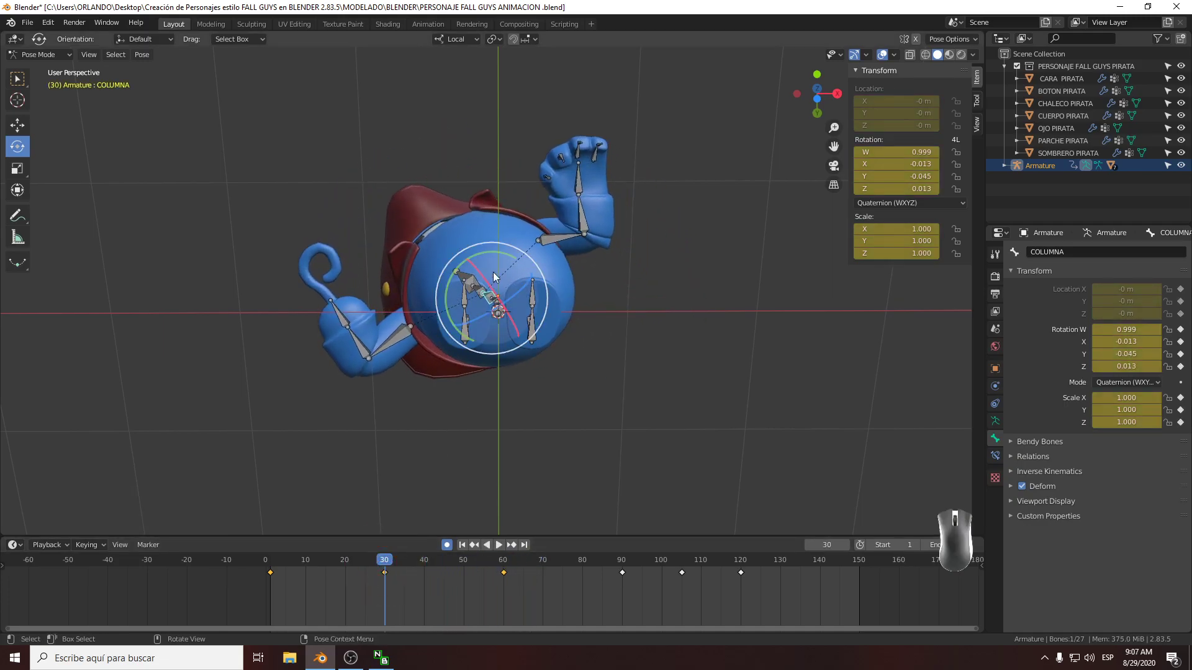
At frame 30, fine-tune the rotations of the COLUMNA and COLUMNA.001 spine bones and play the animation from the start
drag(504, 257, 510, 252)
middle_drag(511, 252, 532, 378)
click(615, 415)
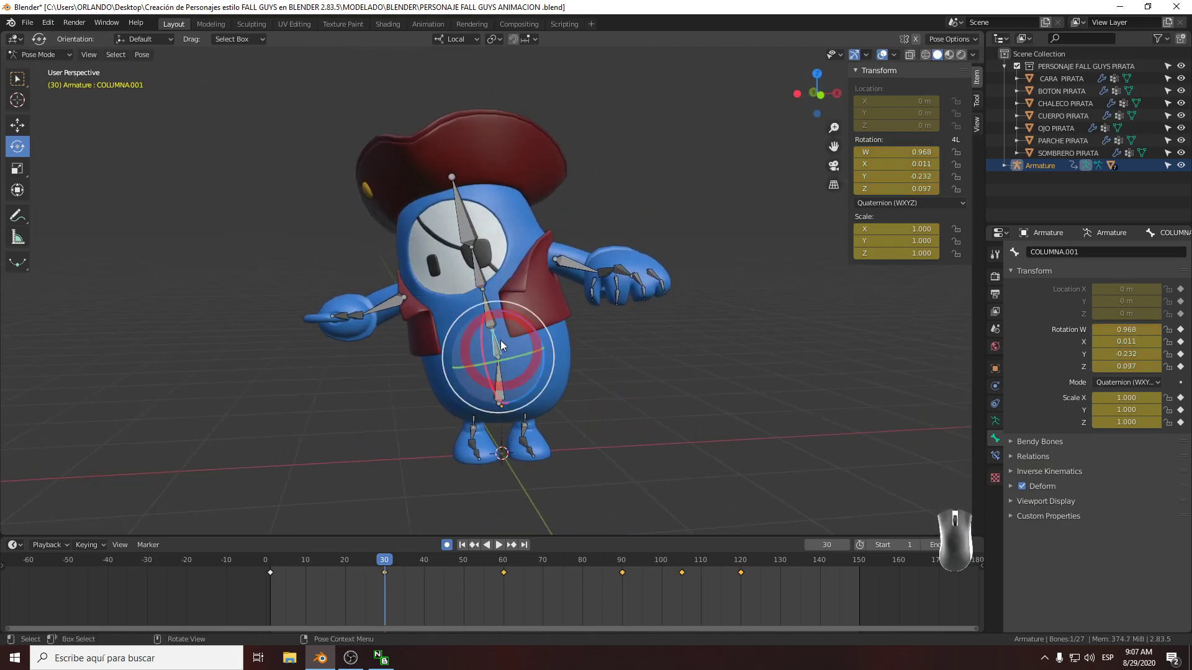
drag(524, 326, 522, 329)
drag(380, 562, 228, 567)
key(space)
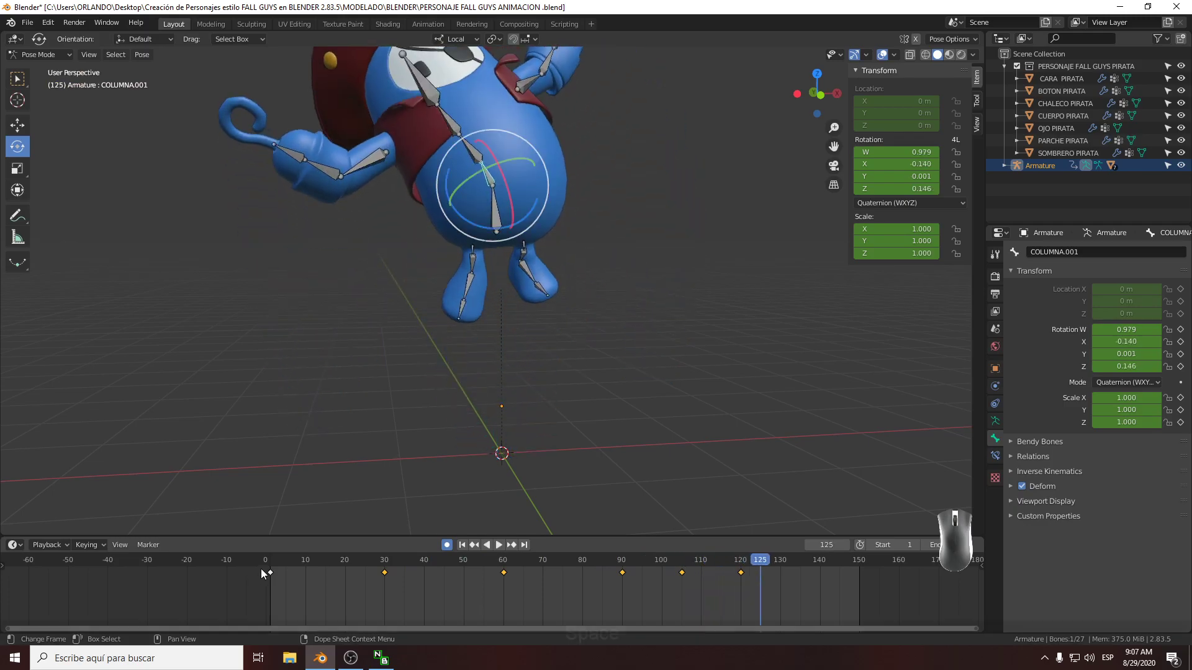
key(space)
drag(714, 562, 248, 571)
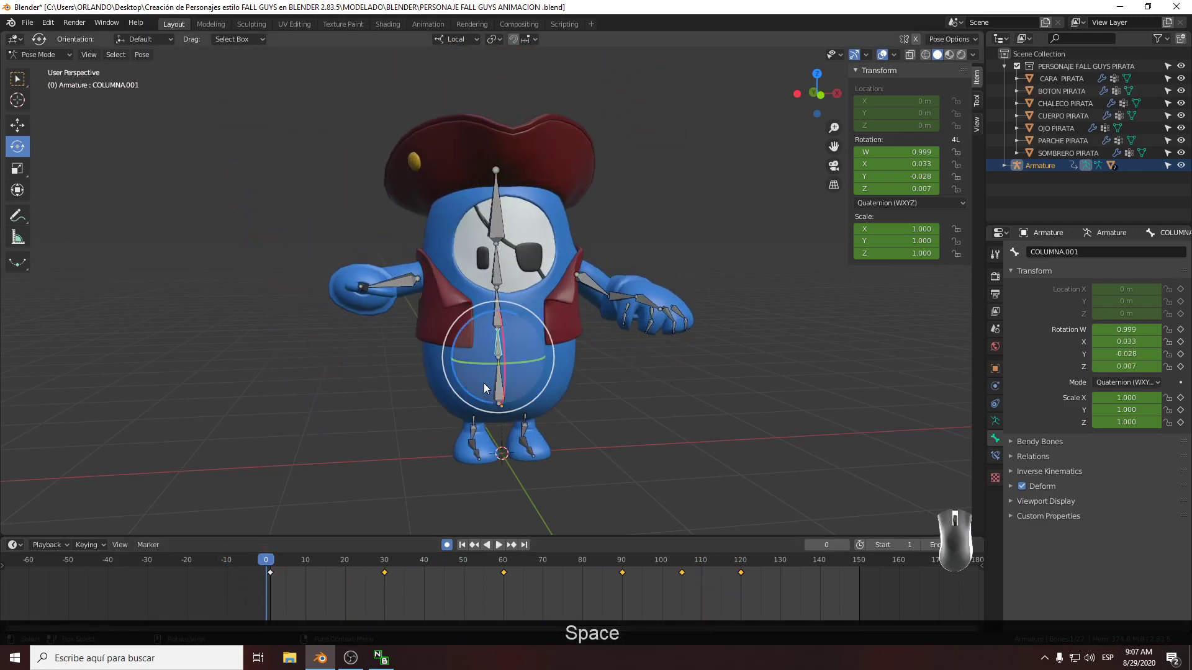
At frame 0, rotate the BRAZO DERECHO bone of the hook arm about 20.4° around its local X axis
middle_drag(429, 398, 447, 379)
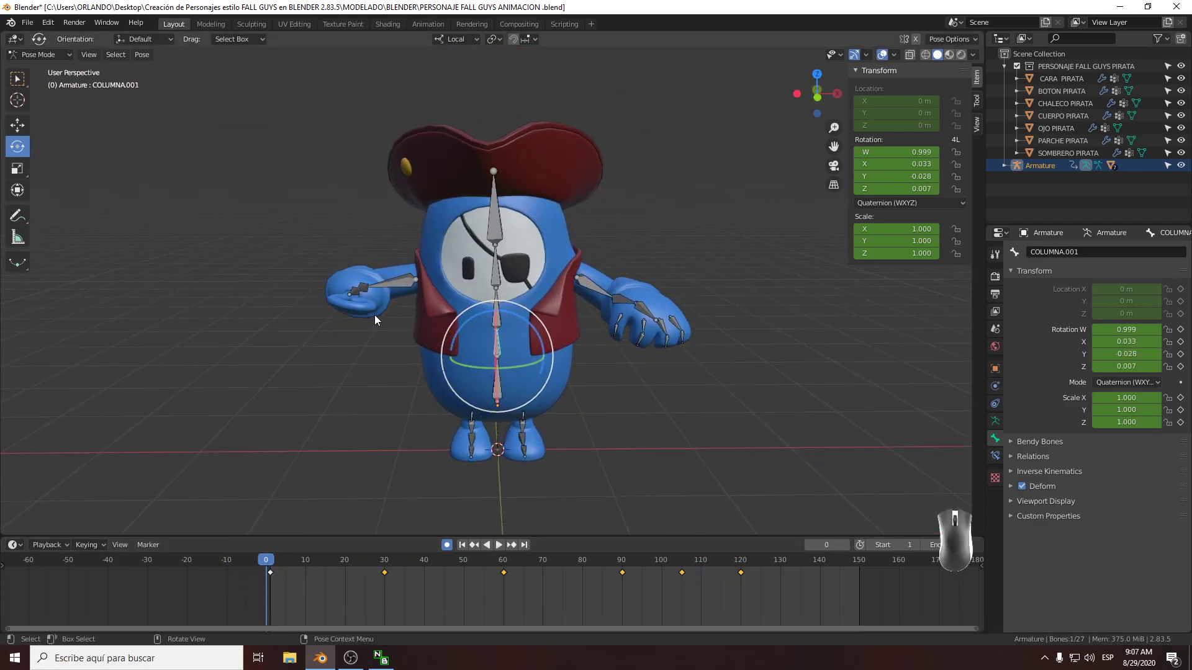
click(391, 284)
scroll(382, 314, up, 2)
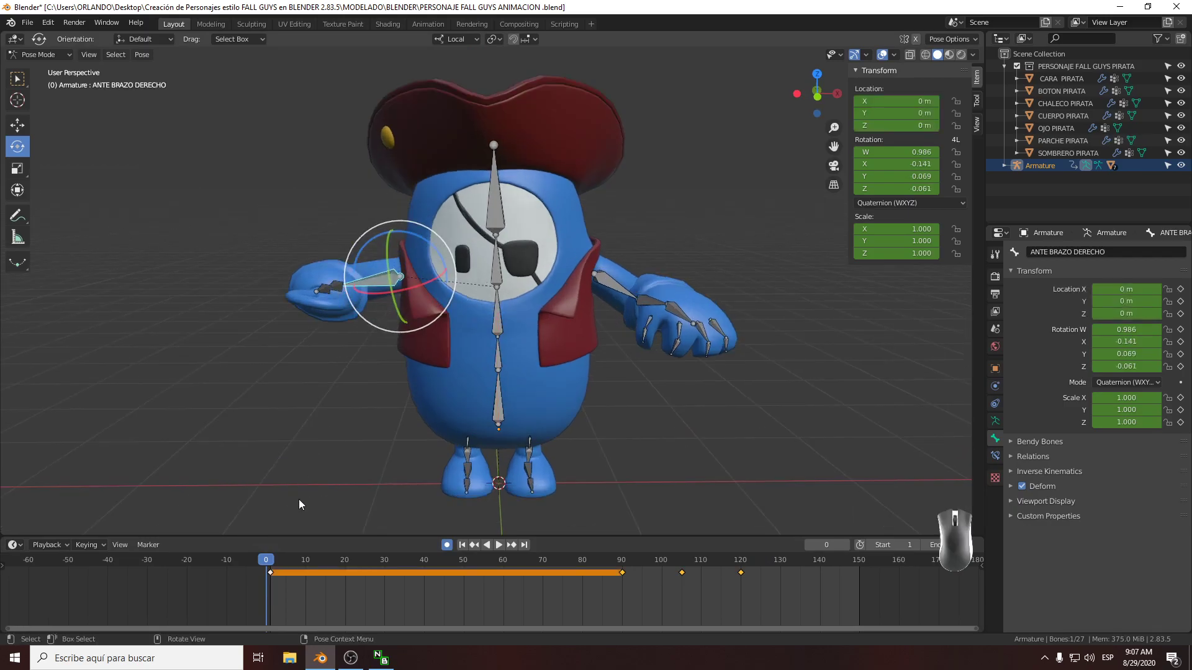
drag(267, 561, 237, 569)
middle_drag(362, 379, 317, 385)
shift+middle_drag(334, 338, 438, 413)
scroll(415, 396, up, 2)
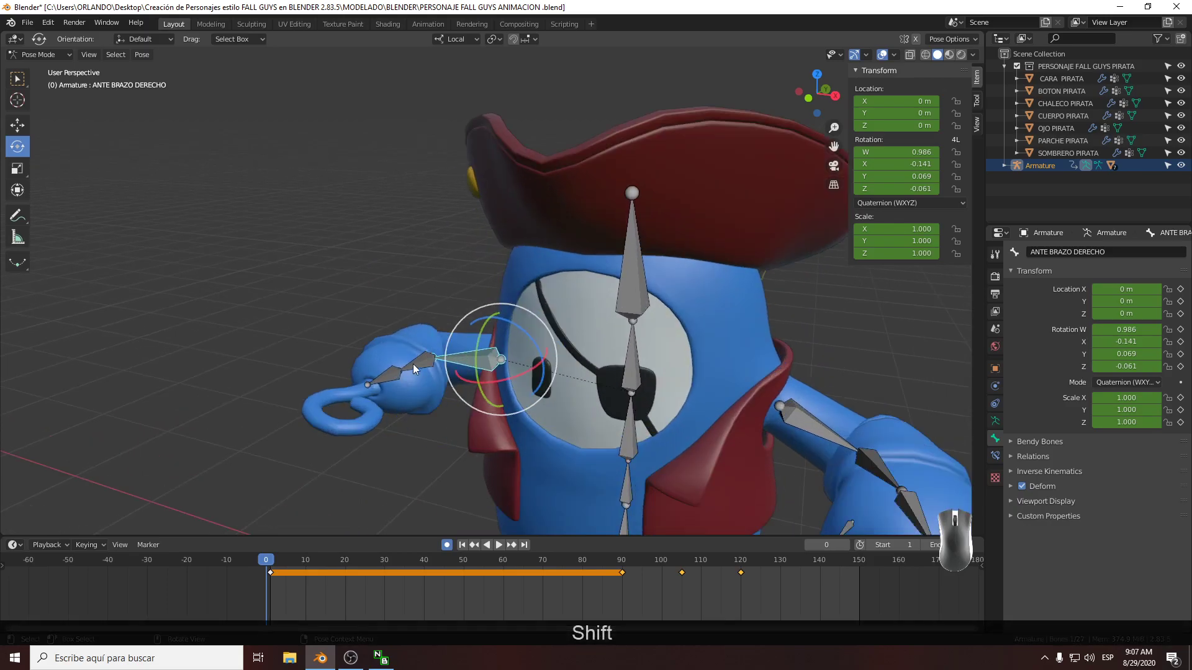
click(411, 365)
shift+middle_drag(355, 512, 408, 338)
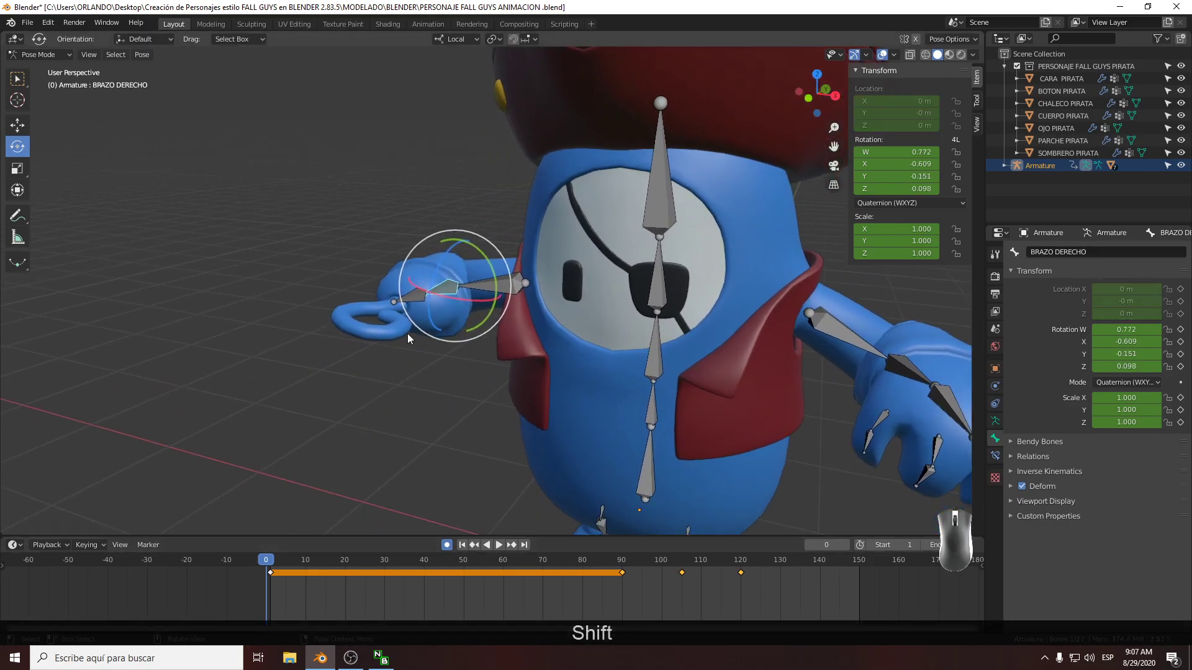
click(388, 449)
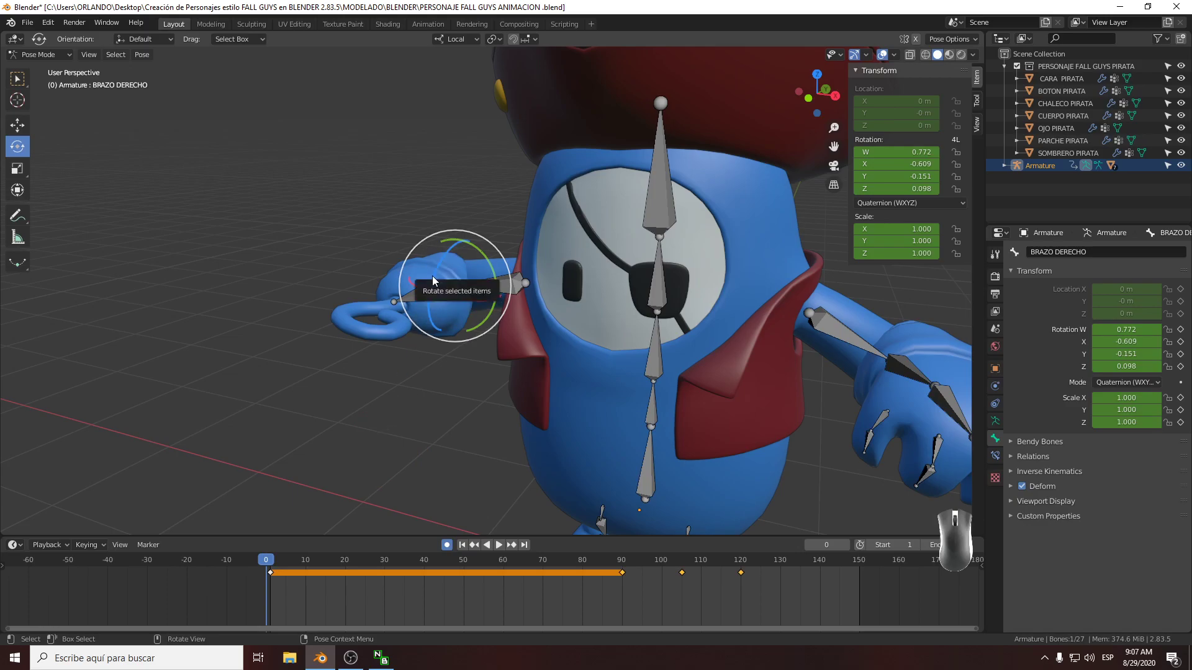
drag(456, 304, 442, 299)
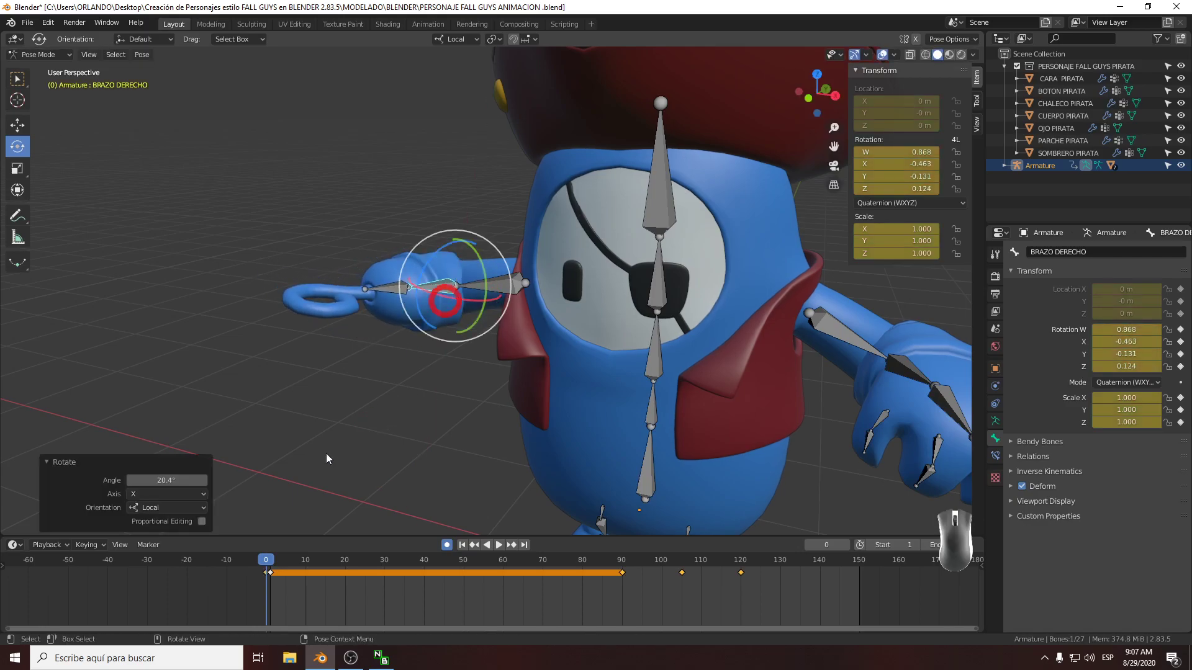
Try keying different BRAZO DERECHO bends around local X at frames 20 and 40
drag(277, 564, 345, 567)
click(452, 316)
drag(451, 283, 442, 292)
drag(359, 562, 424, 569)
drag(436, 293, 460, 297)
Play the hook-arm motion and undo the BRAZO DERECHO rotations keyed at frames 20 and 40
middle_drag(460, 297, 501, 408)
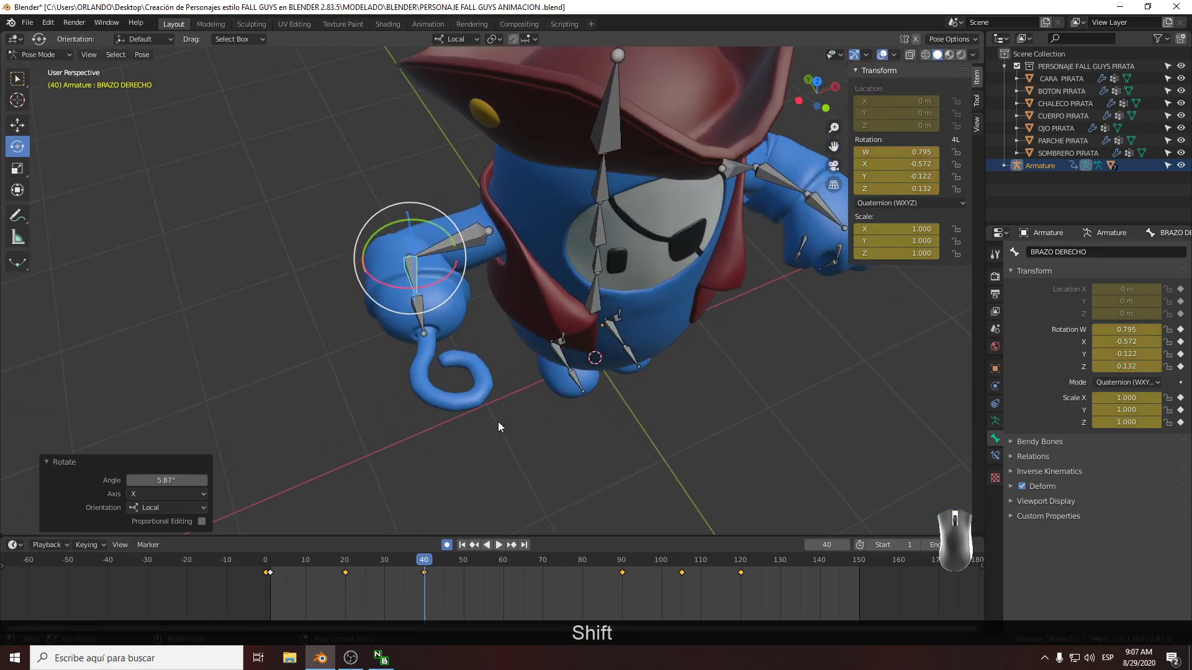
drag(430, 568, 195, 564)
middle_drag(447, 489, 392, 407)
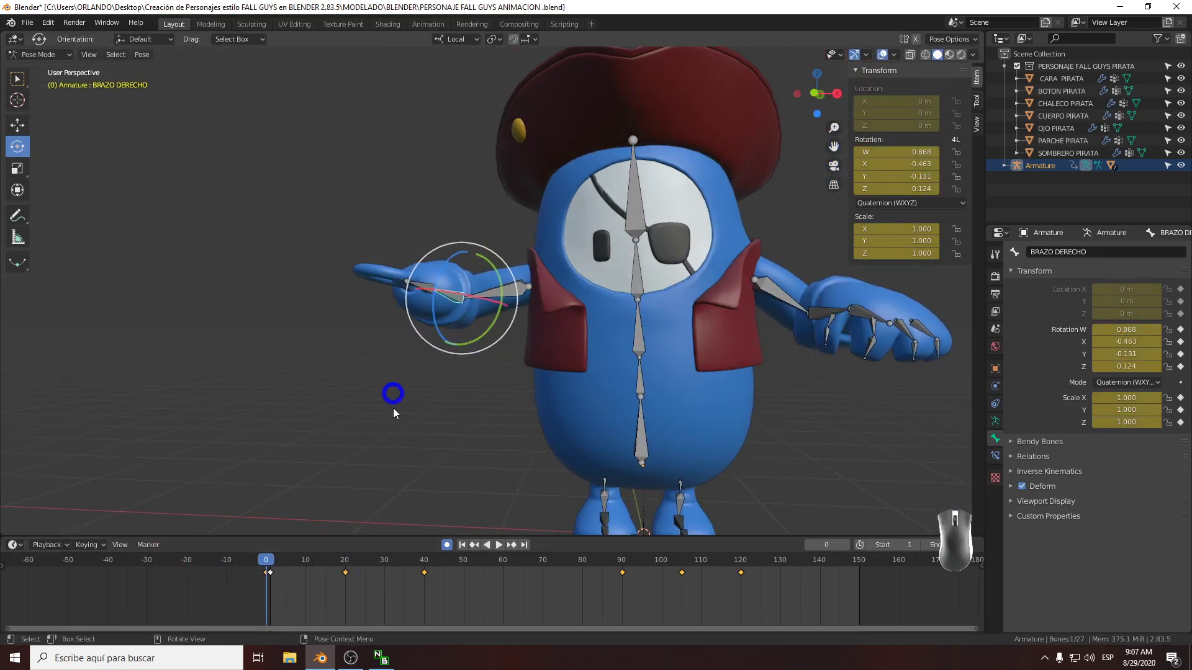
key(space)
key(space)
key(ctrl+z)
key(ctrl+z)
key(ctrl+z)
key(ctrl+z)
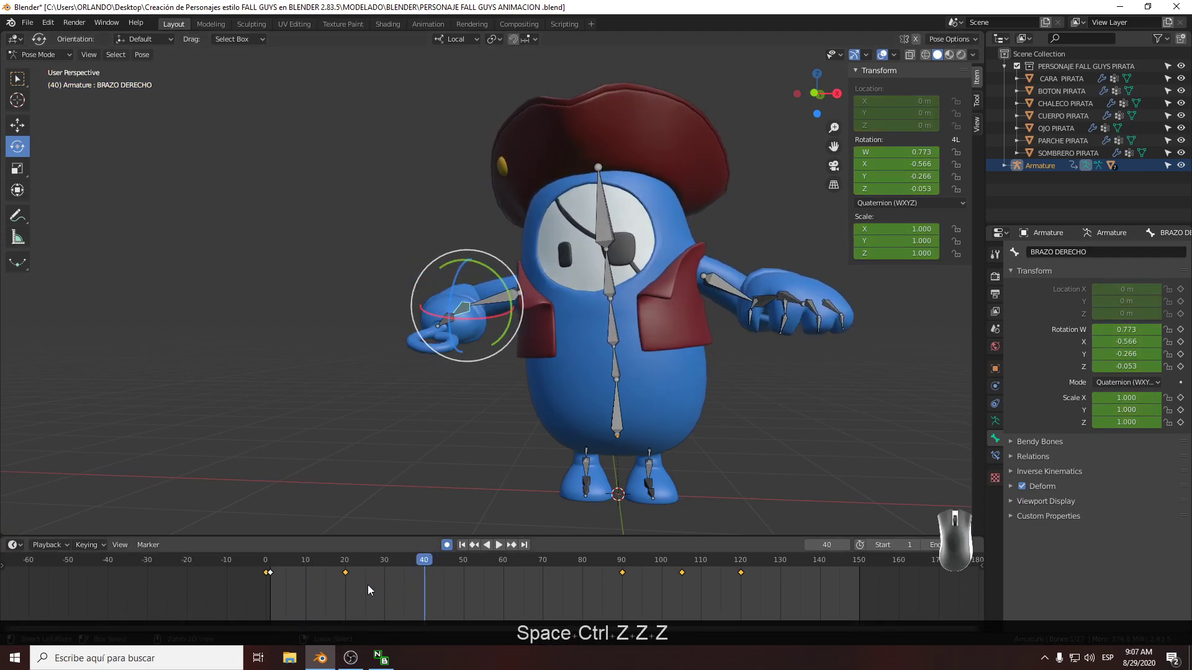
Delete the BRAZO DERECHO keyframe at frame 1, keeping the one at frame 0
drag(345, 560, 205, 572)
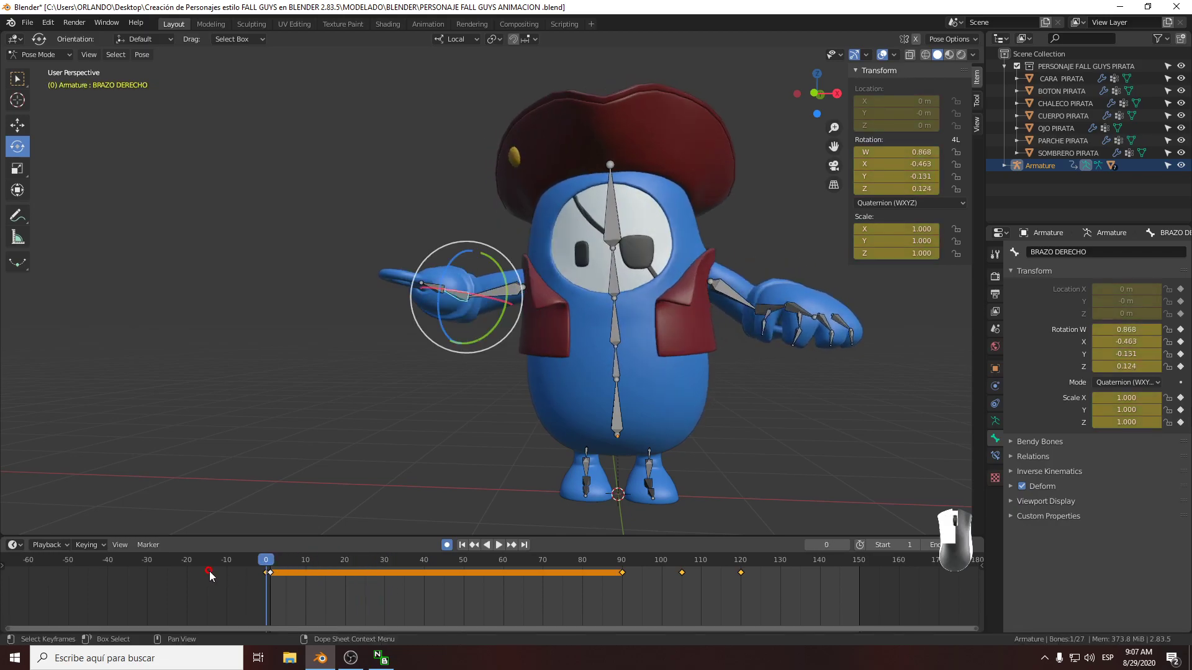
click(272, 573)
key(Delete)
click(277, 579)
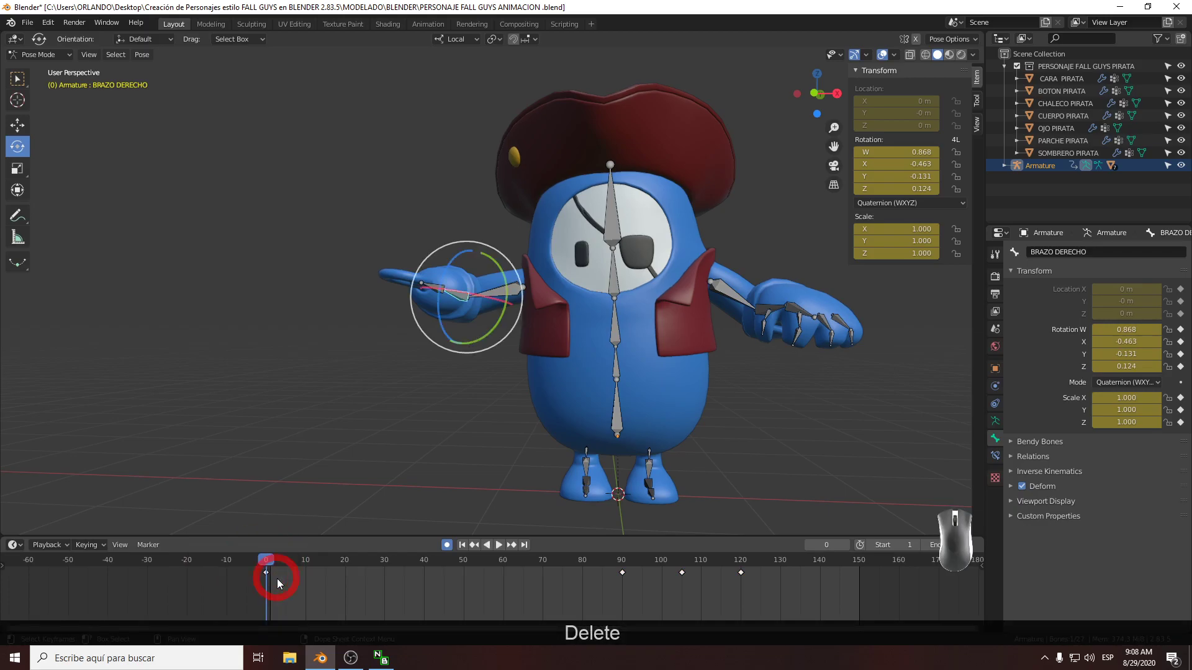
At frame 0, straighten the hook arm by rotating BRAZO DERECHO about 32.6° around its local X axis
drag(268, 564, 211, 573)
mouse_move(442, 373)
middle_down()
mouse_move(429, 402)
mouse_move(434, 393)
middle_up()
drag(486, 298, 473, 295)
mouse_move(473, 296)
middle_down()
mouse_move(489, 409)
mouse_move(467, 292)
middle_up()
drag(467, 292, 445, 293)
At frame 40, bend BRAZO DERECHO inward so the hook points forward, and play the result
key(space)
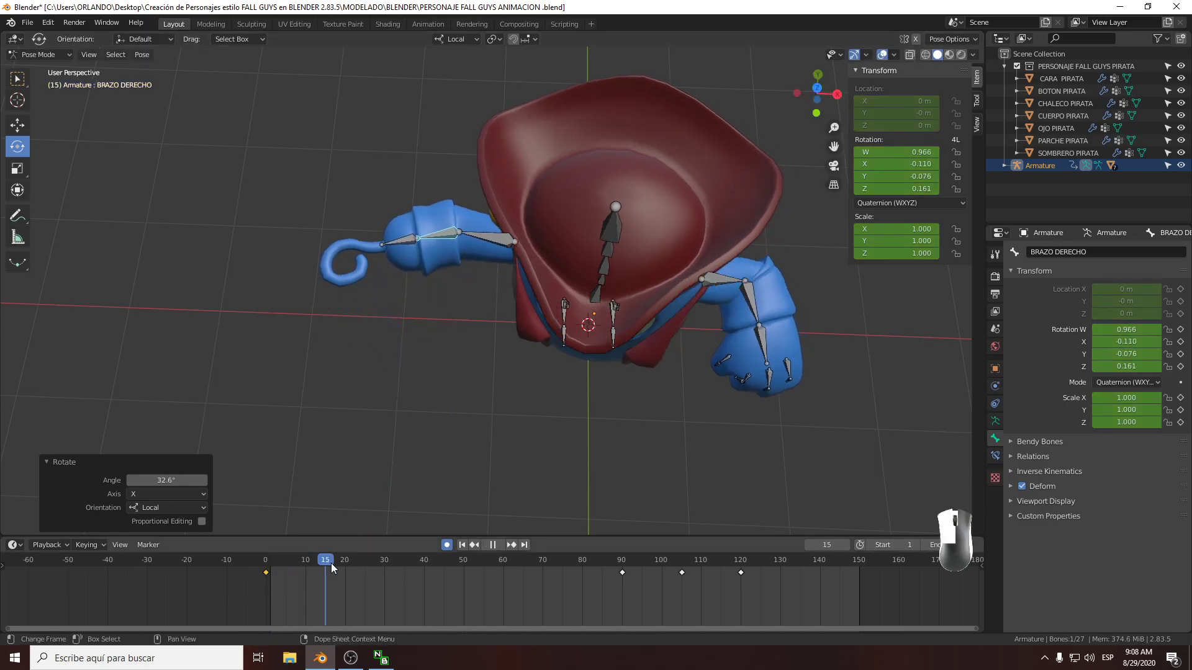
drag(353, 563, 500, 567)
mouse_move(419, 560)
mouse_down()
mouse_move(613, 561)
mouse_move(423, 572)
mouse_up()
drag(464, 284, 511, 289)
drag(421, 563, 229, 542)
middle_drag(419, 459, 442, 364)
key(space)
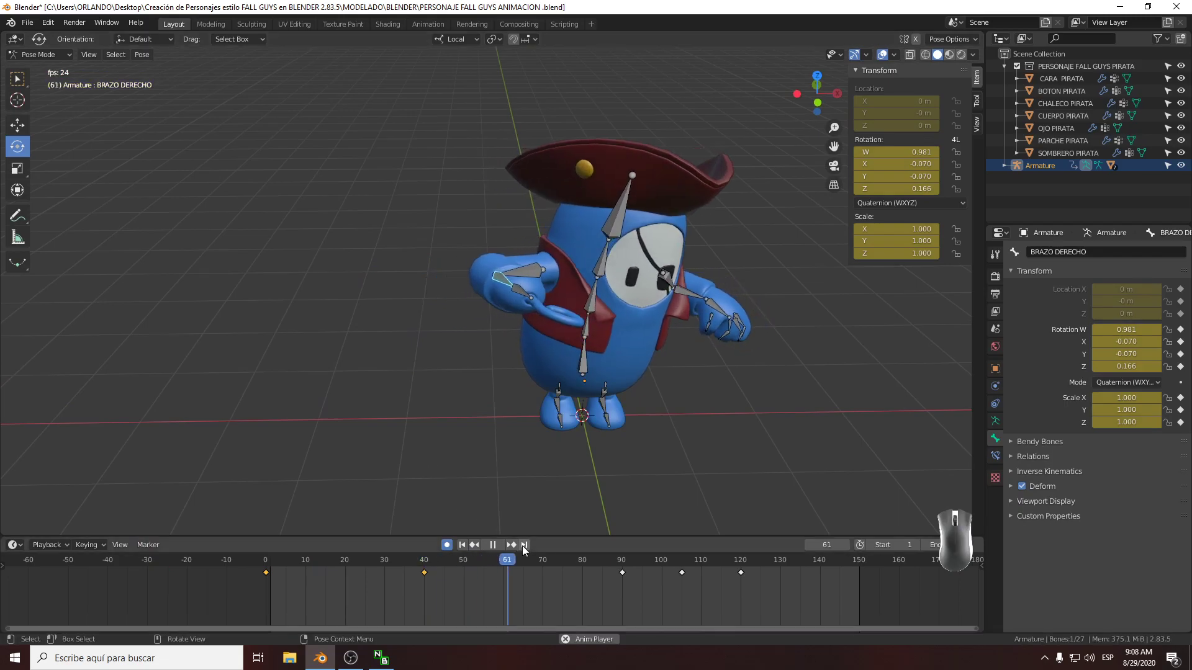
key(space)
At frame 66, rotate BRAZO DERECHO to open the hook arm outward
mouse_move(530, 564)
mouse_down()
mouse_move(611, 568)
mouse_move(528, 576)
mouse_up()
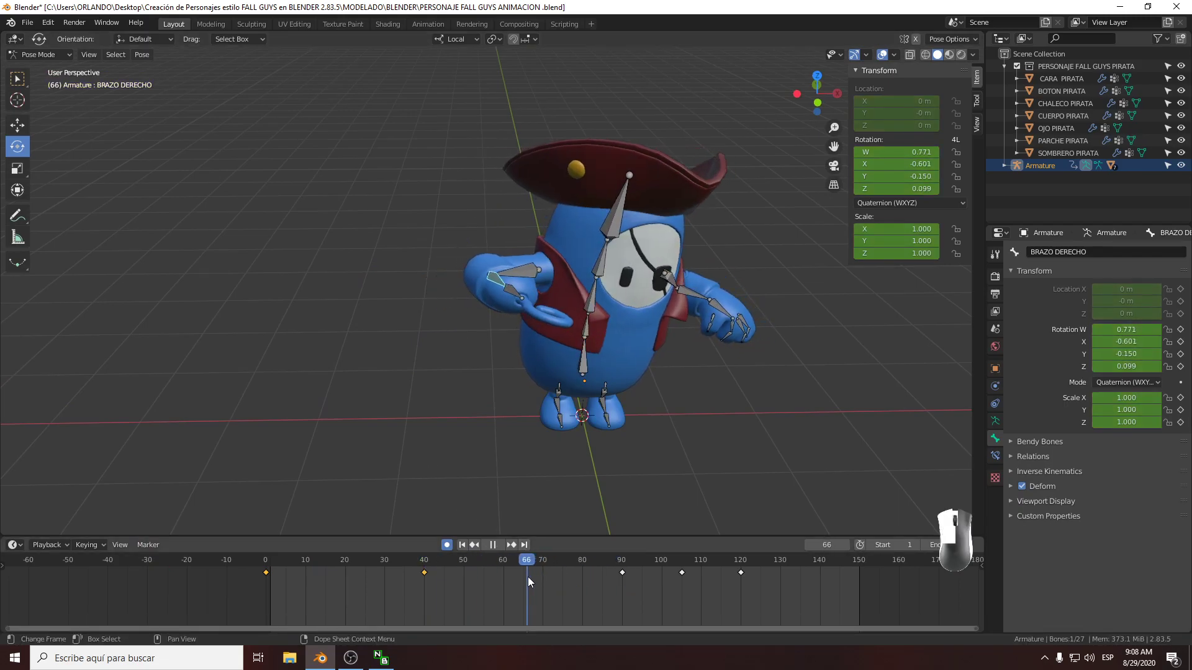
middle_drag(486, 374, 491, 304)
drag(480, 302, 437, 298)
Try shifting the BRAZO DERECHO keyframes to earlier frames and undo the move
middle_drag(437, 298, 401, 262)
scroll(467, 336, up, 1)
key(g)
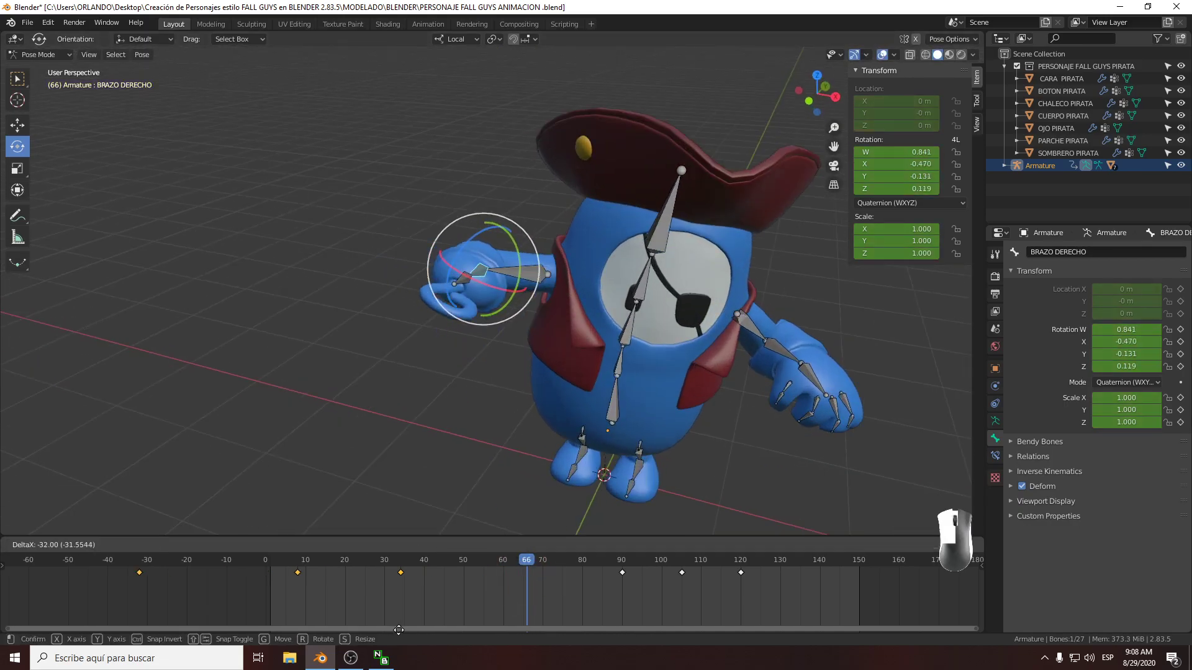
click(224, 610)
scroll(501, 562, down, 1)
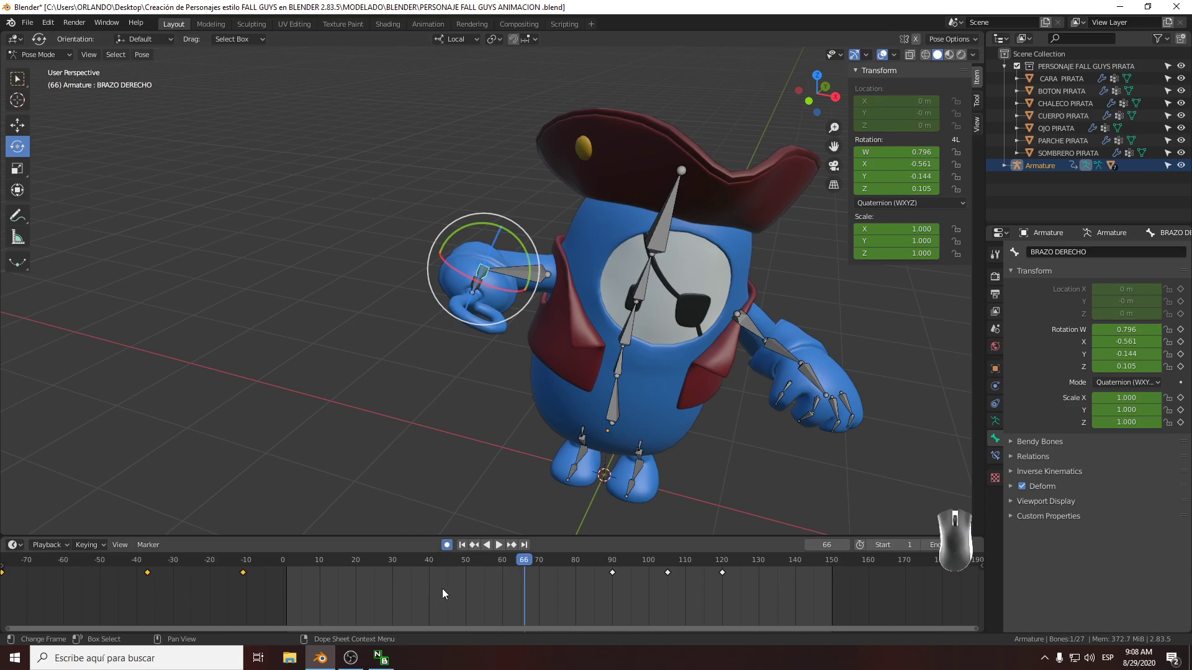
key(ctrl+z)
Play the animation from frame 0 to check the hook arm's swing leading into the jump
drag(519, 566, 277, 576)
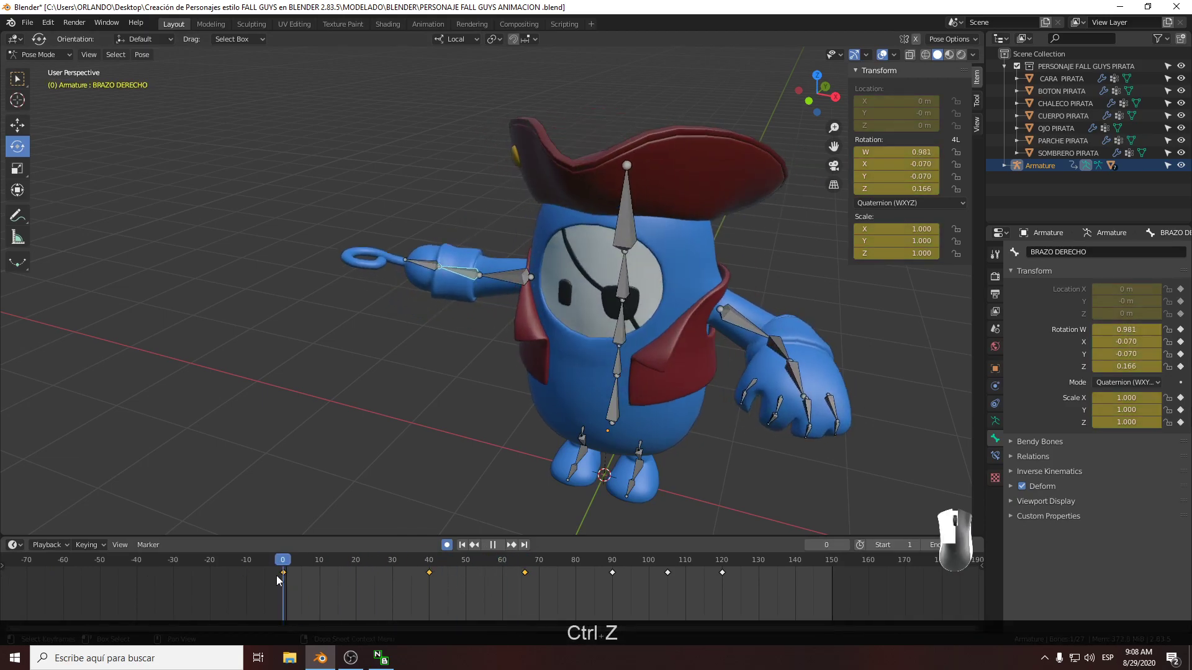
key(space)
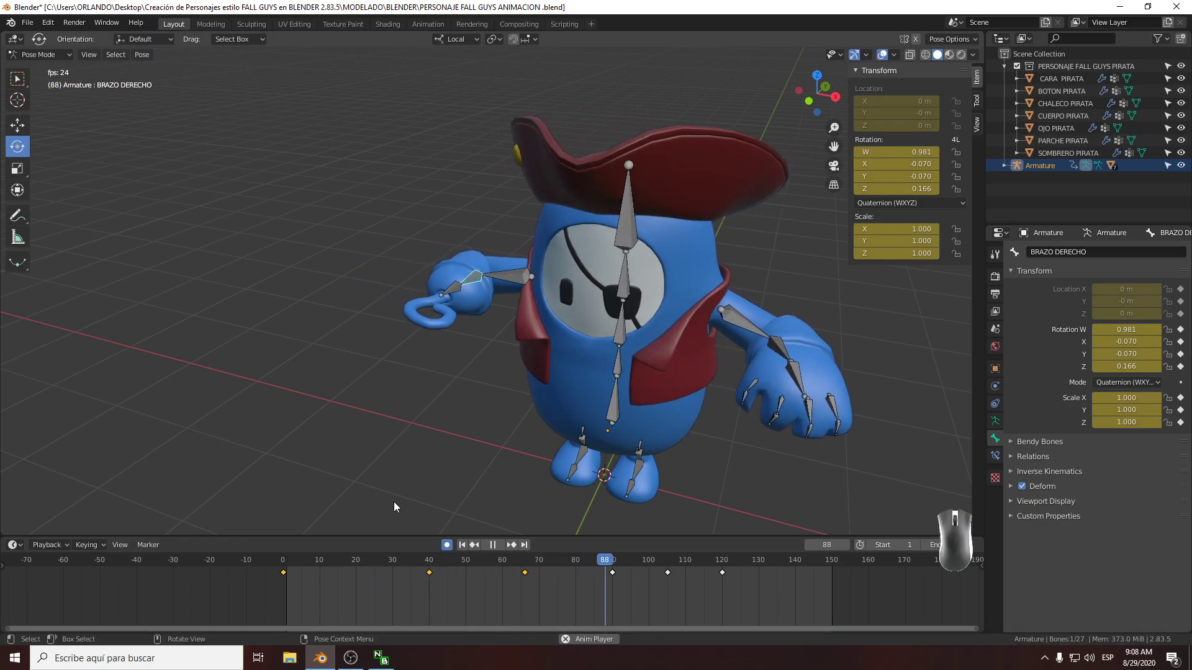
key(space)
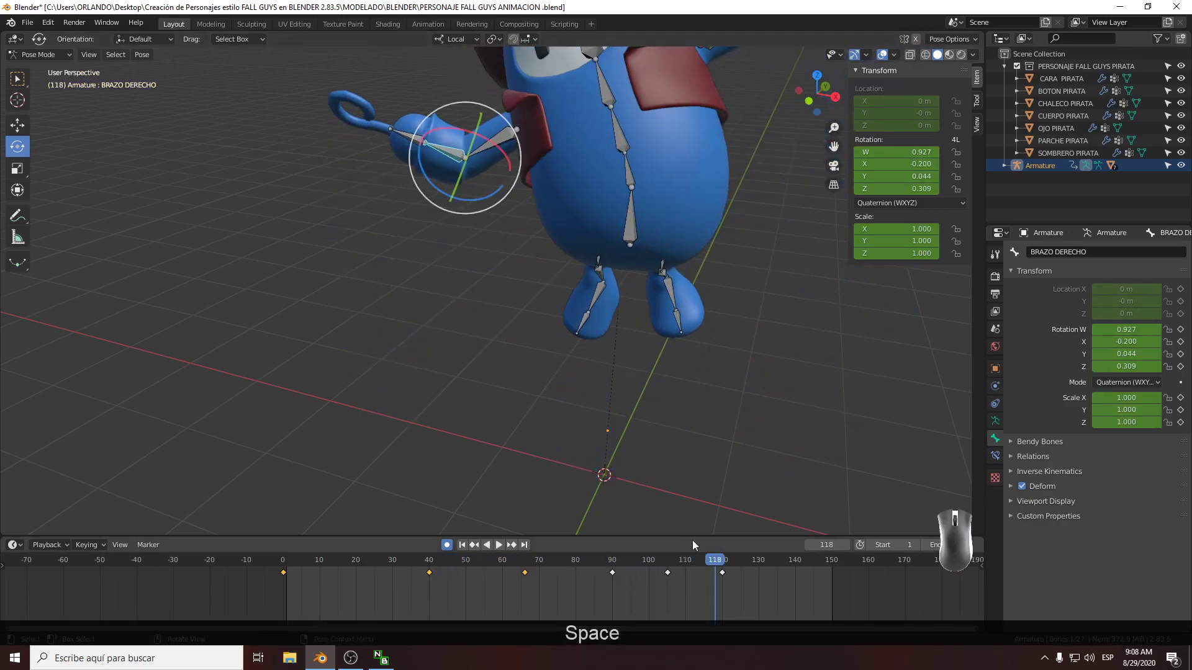
middle_drag(547, 389, 562, 351)
shift+middle_drag(604, 388, 636, 450)
Move the BRAZO DERECHO keyframe at frame 40 to frame 36 and play the animation from frame 0
drag(713, 560, 383, 565)
click(243, 562)
key(space)
middle_drag(456, 456, 489, 366)
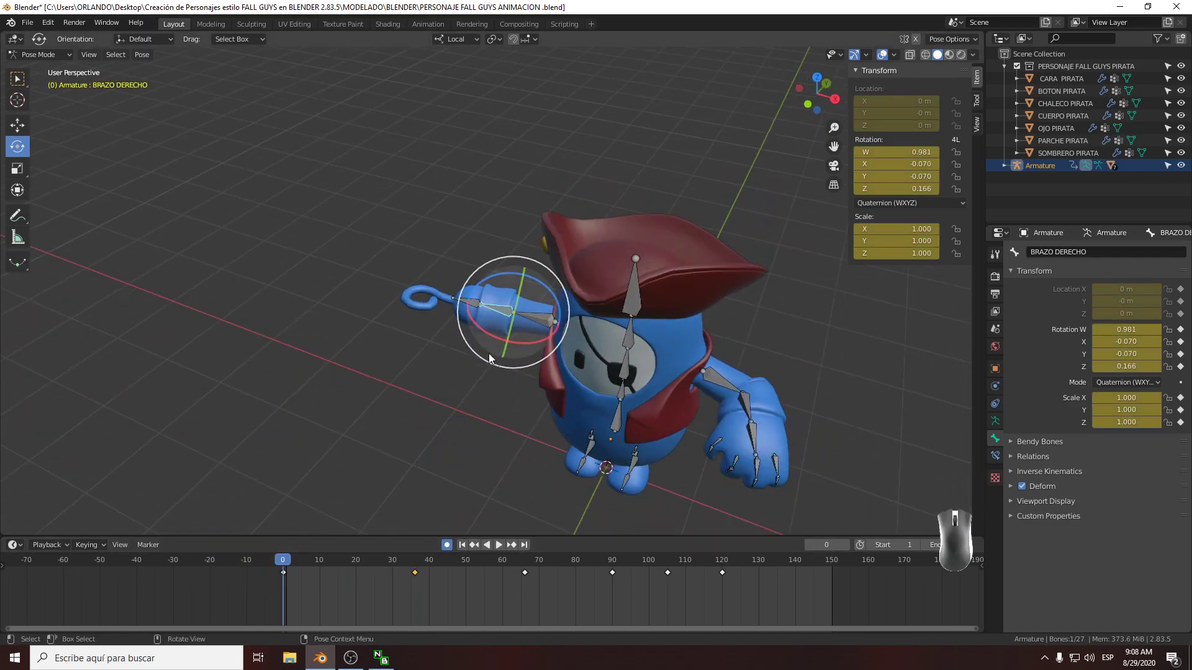
key(space)
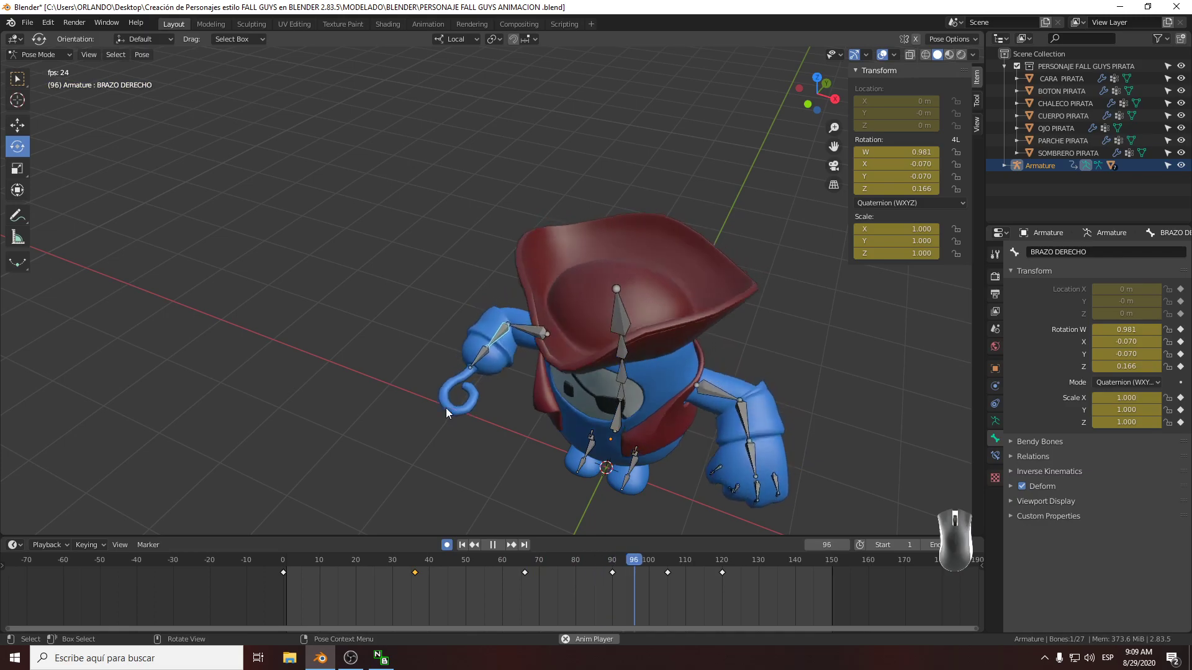
key(space)
Replay the animation from frame 0, save the Blender file and return to frame 0
drag(658, 562, 283, 562)
key(space)
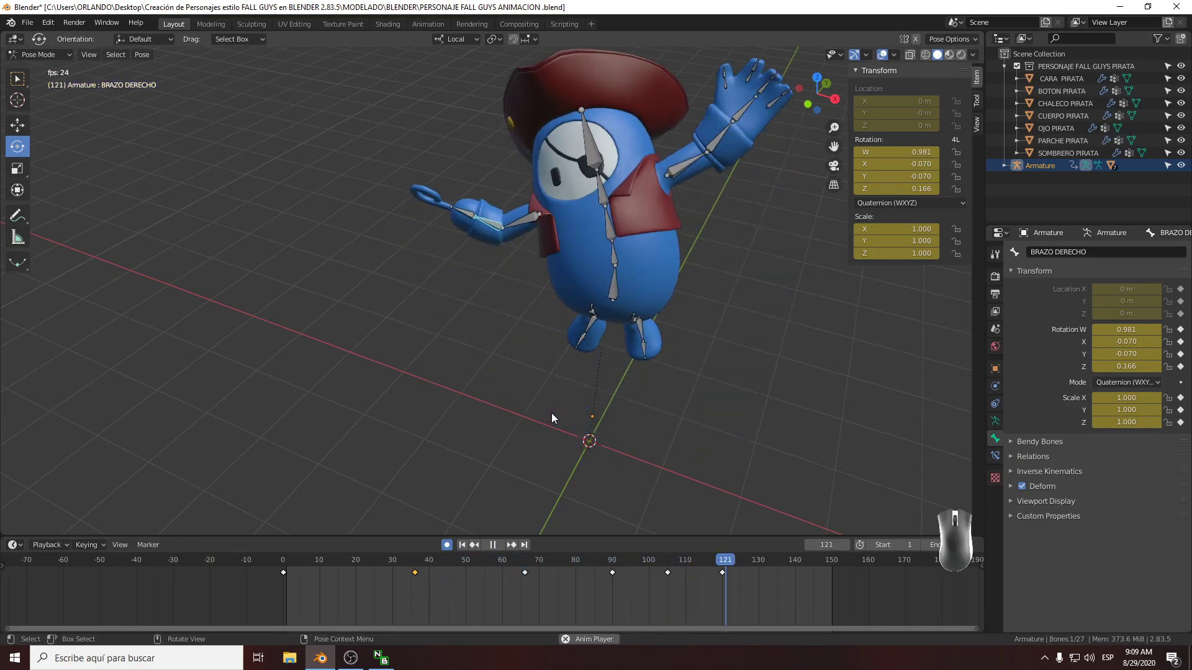
key(space)
key(ctrl+s)
drag(713, 551, 283, 574)
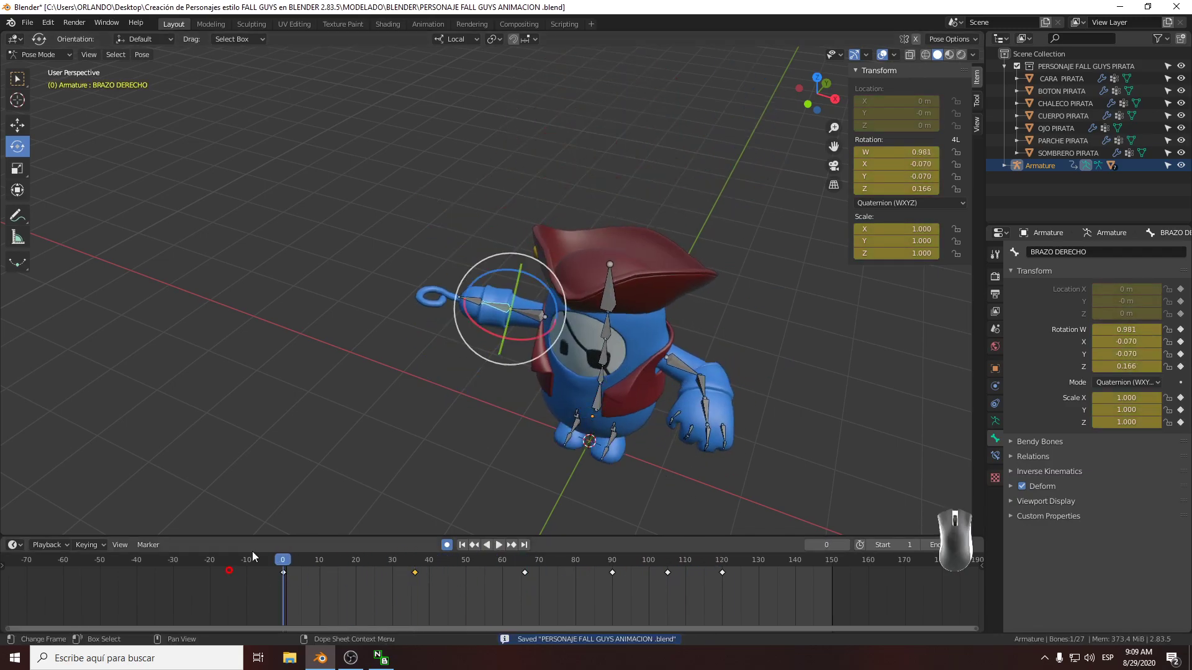
Deselect all bones and review the full animation from the pirate's front
middle_drag(472, 397, 543, 411)
click(719, 473)
key(space)
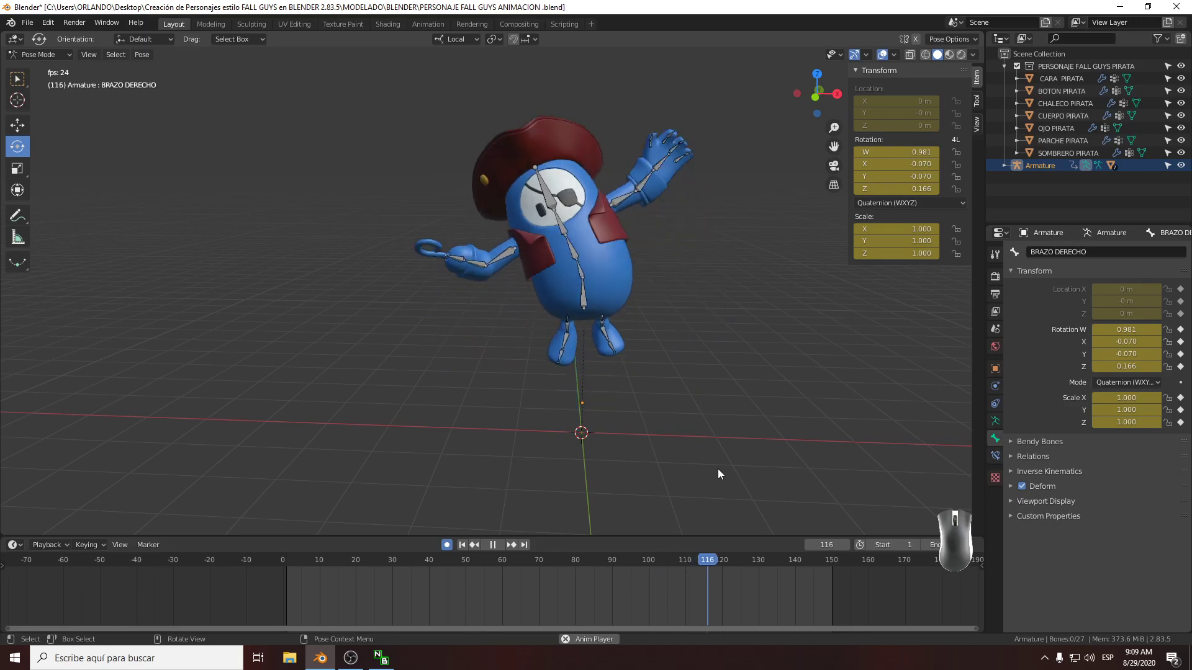
key(space)
drag(710, 565, 273, 556)
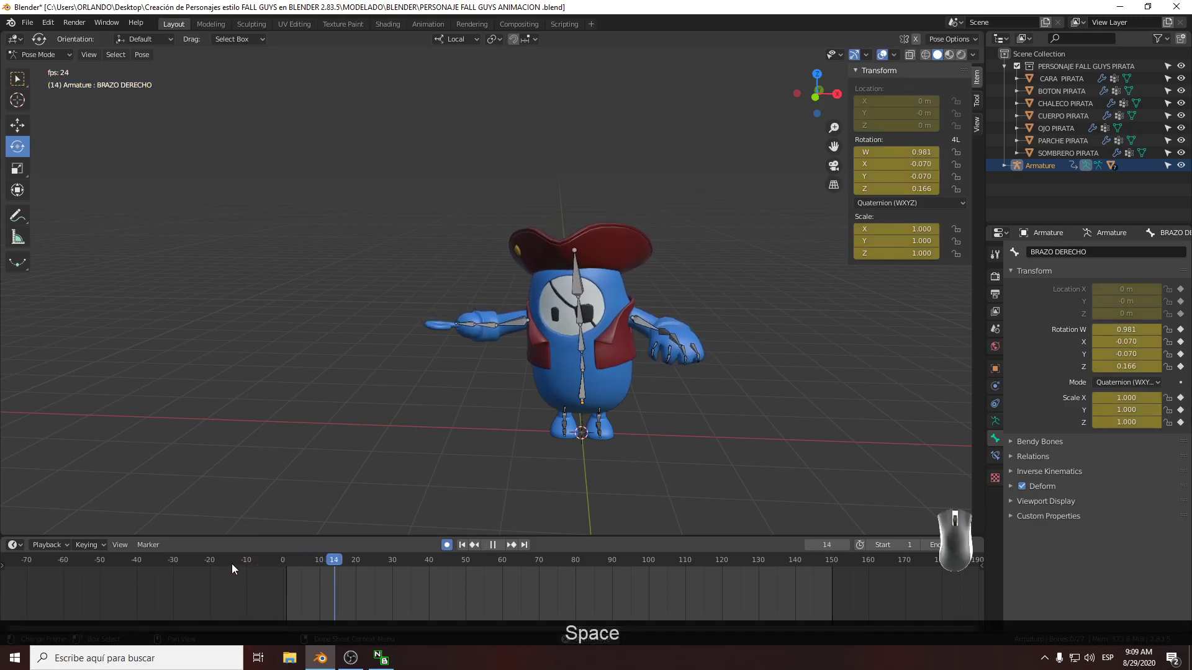
key(space)
click(282, 561)
At frame 30, raise the open hand by rotating MANO IZQUIERDA about 20.1° around its local Z axis
scroll(688, 351, up, 3)
shift+middle_drag(708, 351, 585, 342)
middle_drag(584, 342, 657, 364)
scroll(589, 319, up, 2)
click(634, 335)
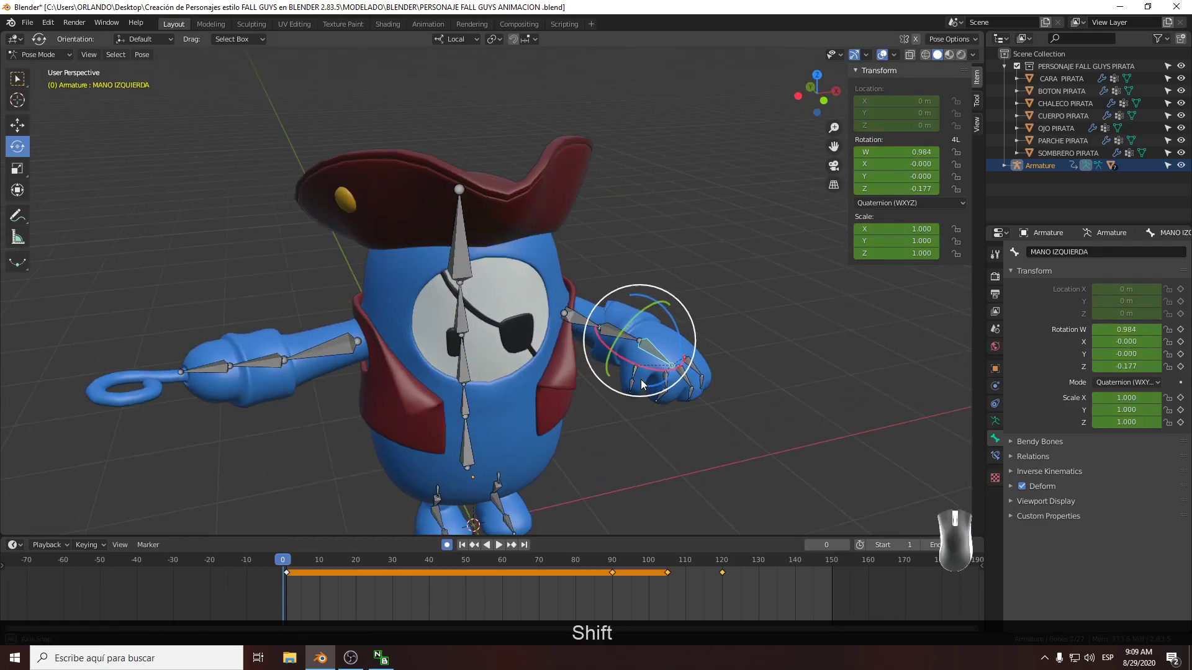
key(space)
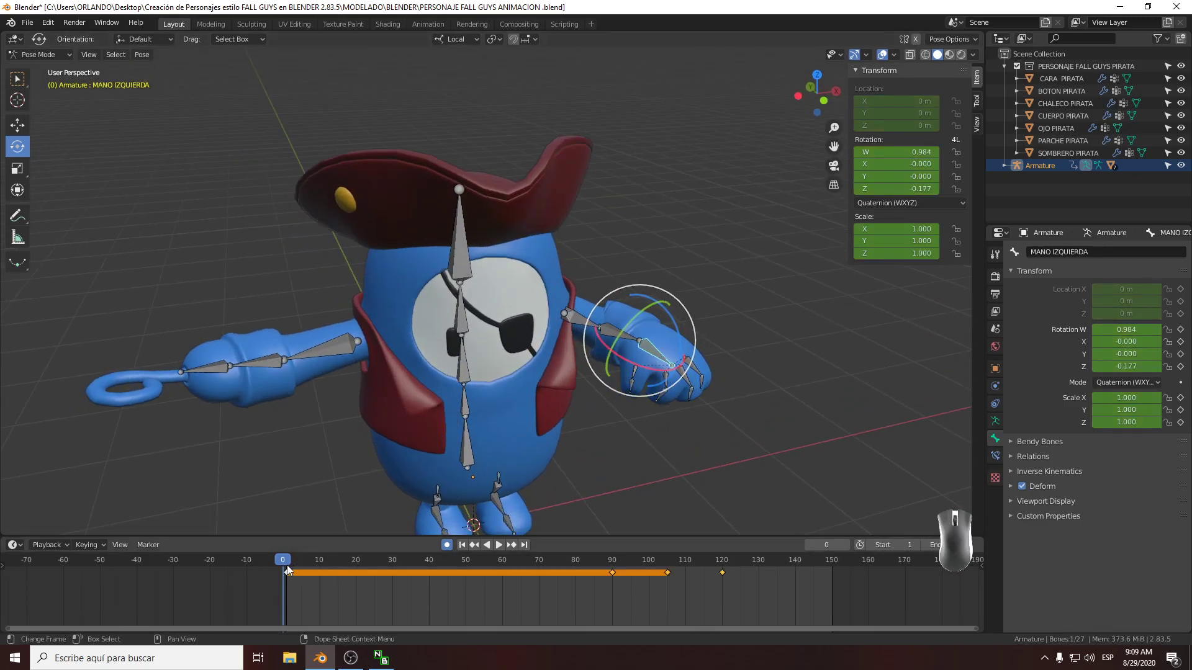
key(space)
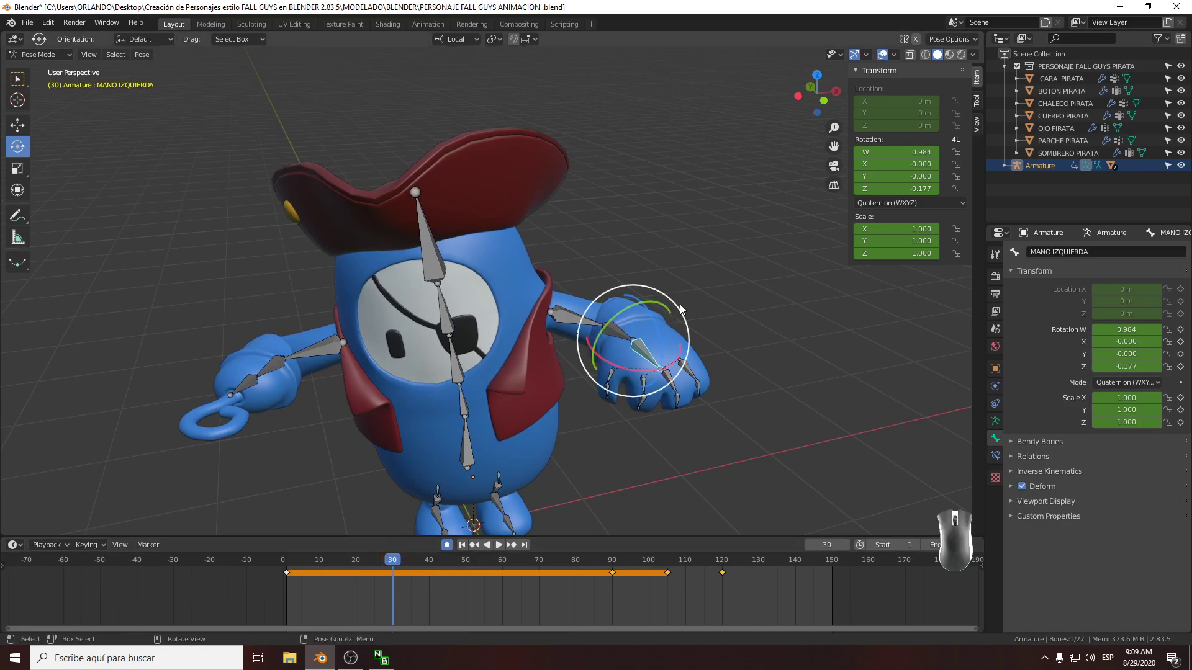
drag(658, 326, 660, 308)
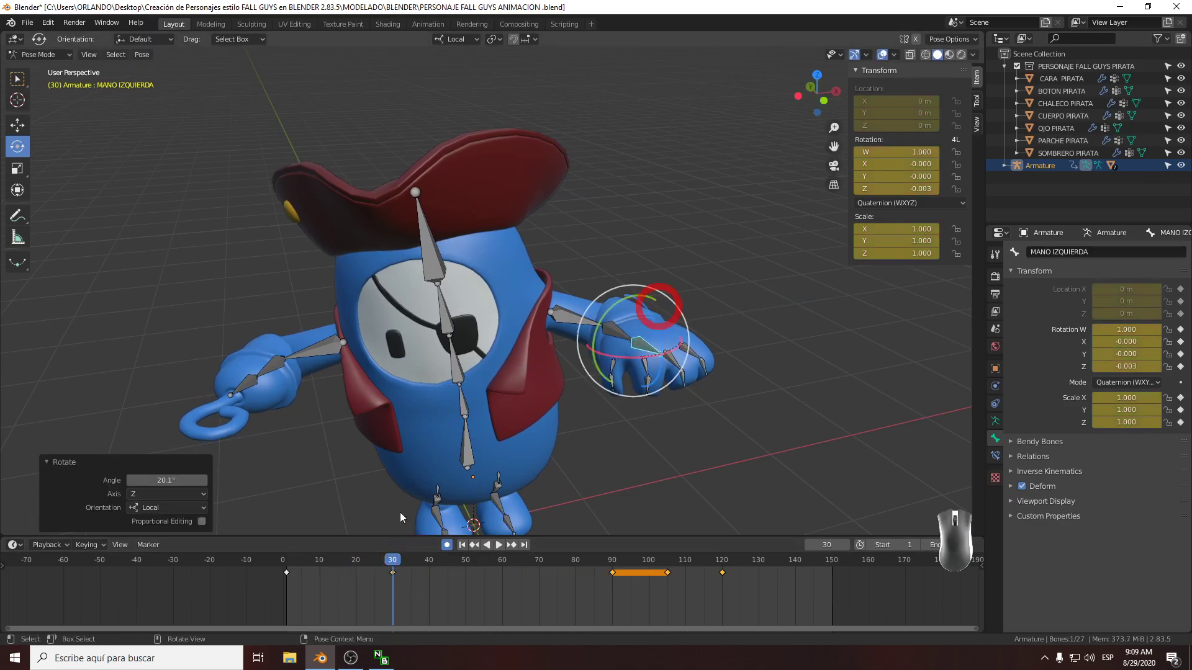
At frame 58, lower the open hand by rotating MANO IZQUIERDA about -32.9° around local Z, and return to frame 0
drag(391, 565, 494, 573)
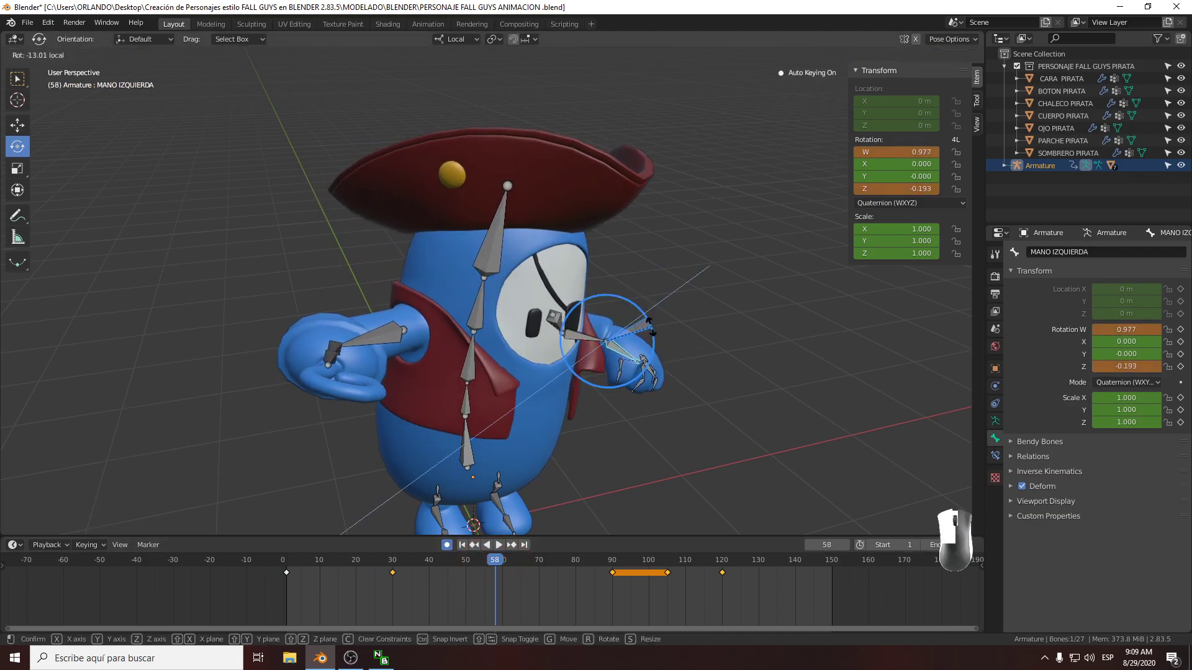
click(651, 339)
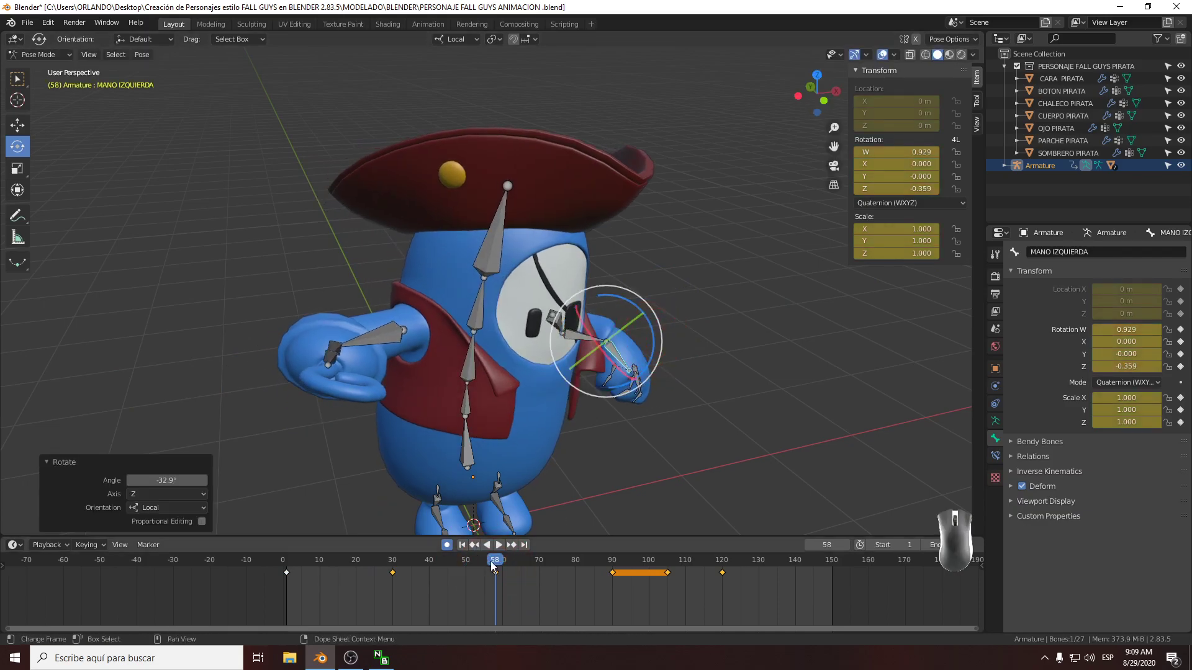
drag(495, 562, 282, 562)
click(637, 457)
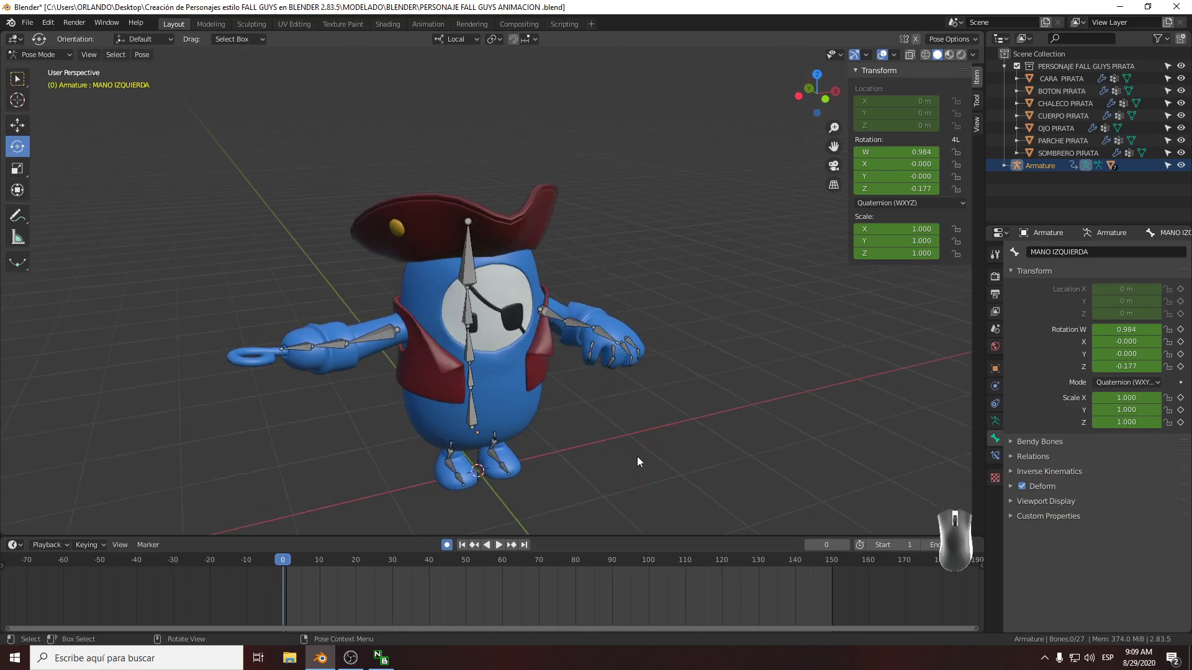
Play the animation to check the open-hand motion, and return to frame 0
key(space)
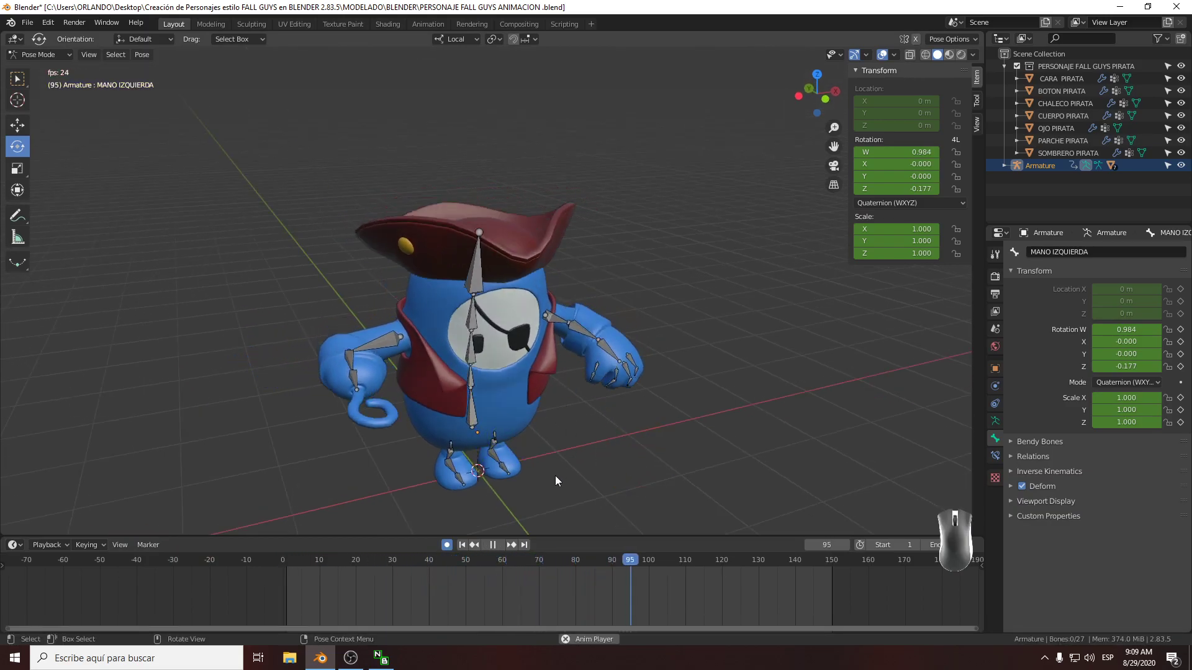
key(space)
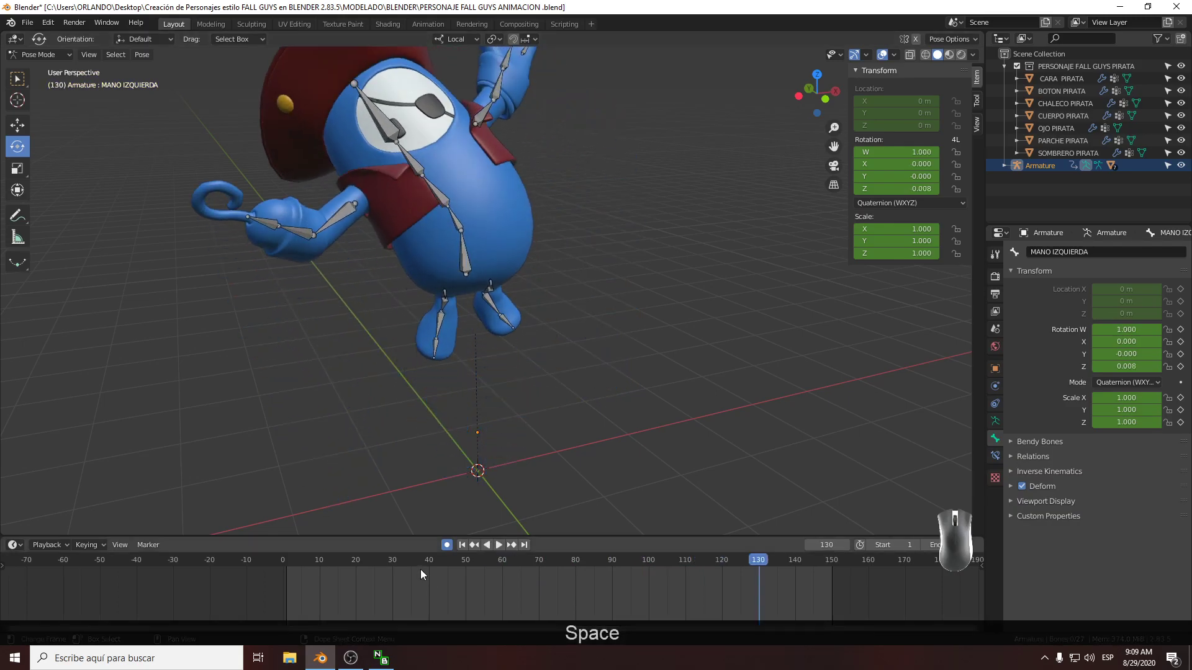
click(261, 558)
At frame 37, turn the hook-side foot by rotating PIE DERECHO about -16.5° around its local Z axis
shift+middle_drag(460, 453, 476, 345)
scroll(462, 364, up, 4)
shift+middle_drag(453, 420, 507, 351)
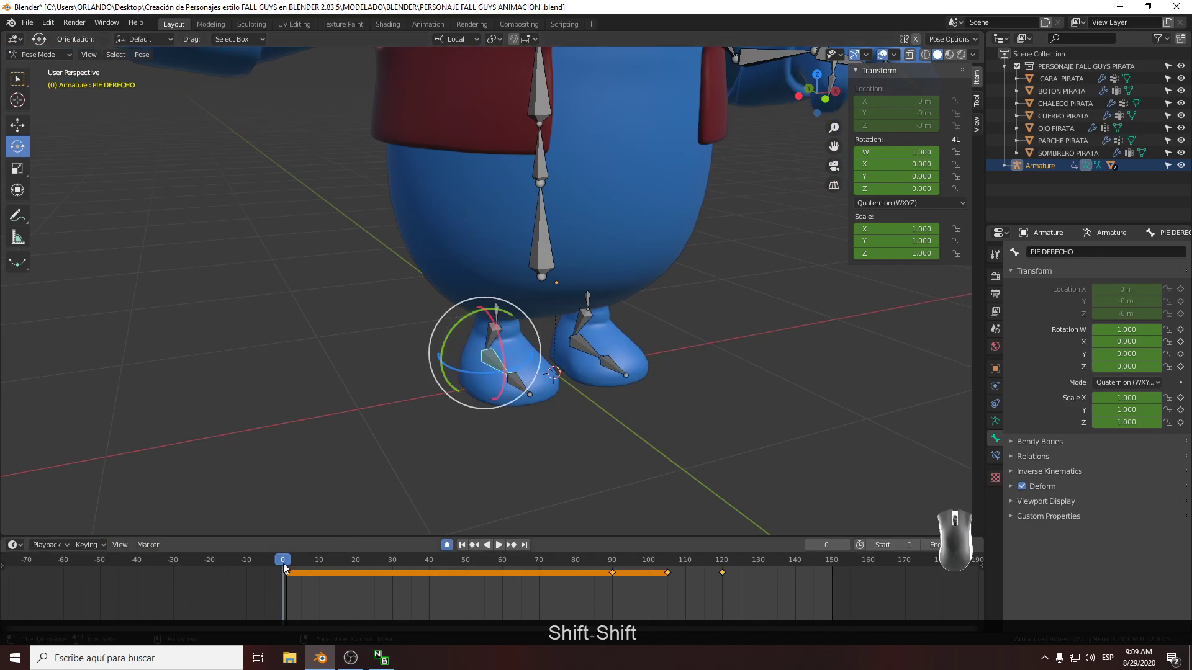
drag(289, 567, 418, 570)
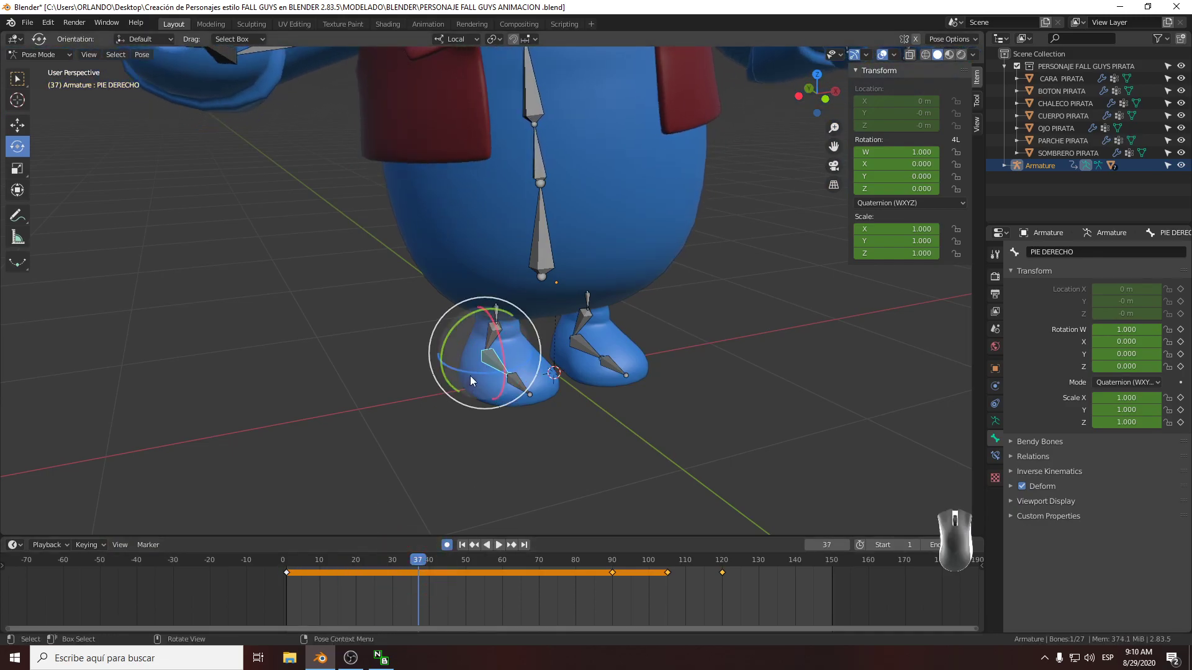
drag(469, 375, 450, 370)
scroll(502, 354, down, 3)
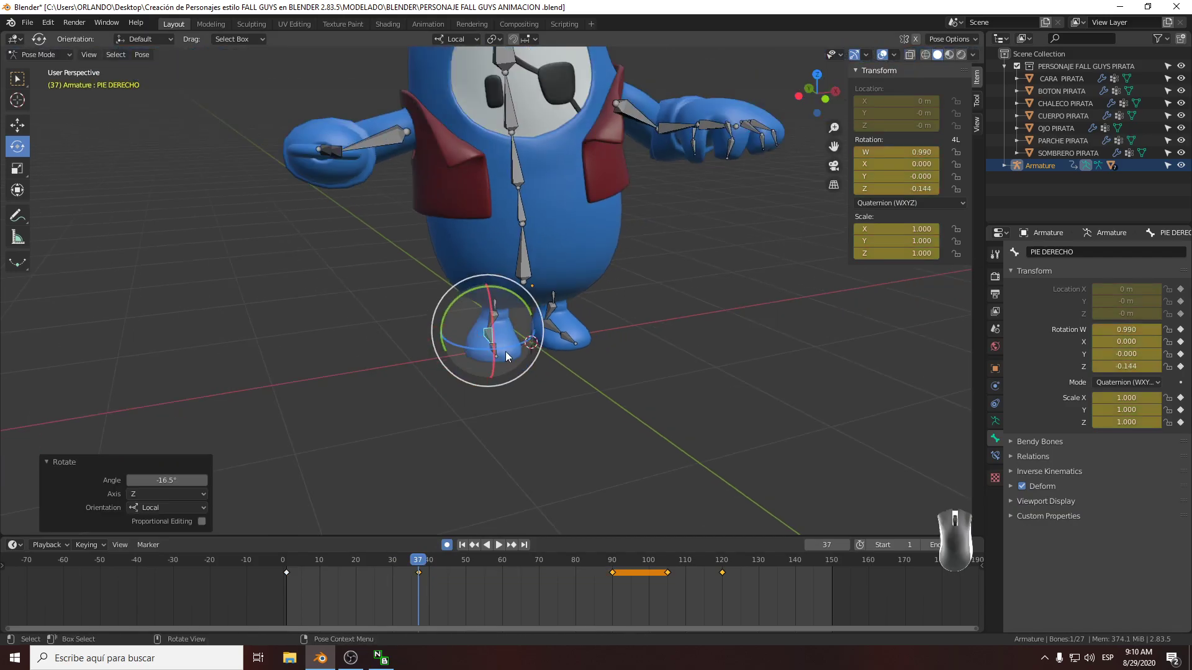
middle_drag(505, 351, 493, 350)
Try a slower foot turn by moving PIE DERECHO's turned-foot keyframe to frame 46
drag(418, 565, 447, 574)
click(458, 579)
key(ctrl+z)
drag(419, 577, 452, 578)
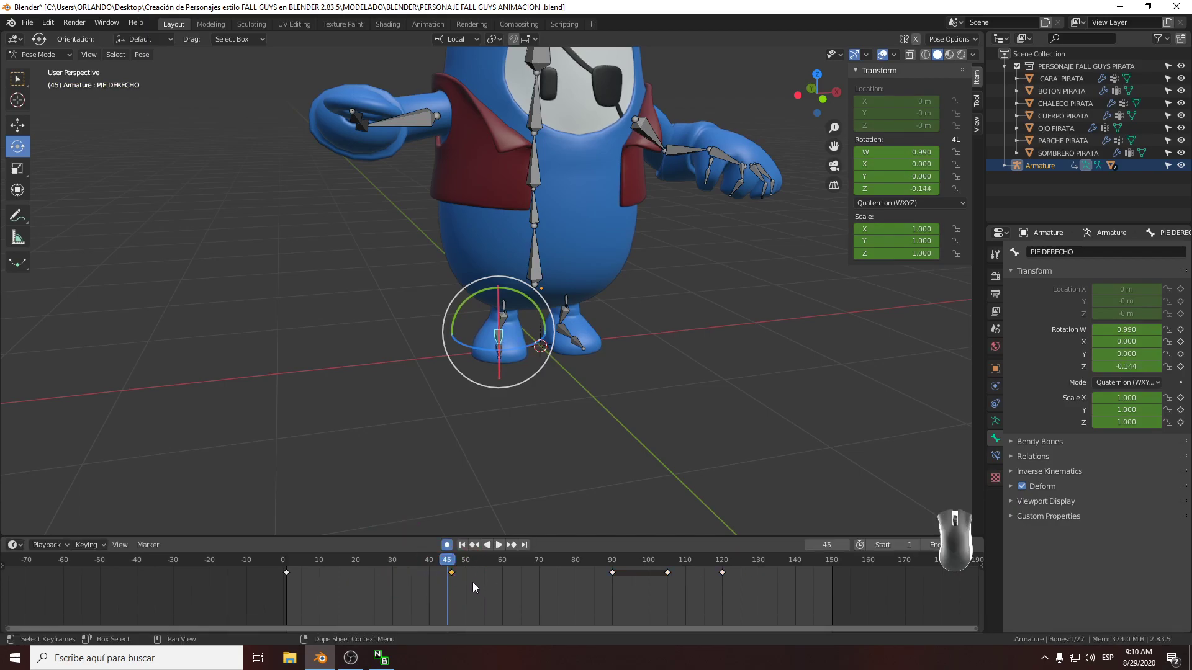
key(KP_Multiply)
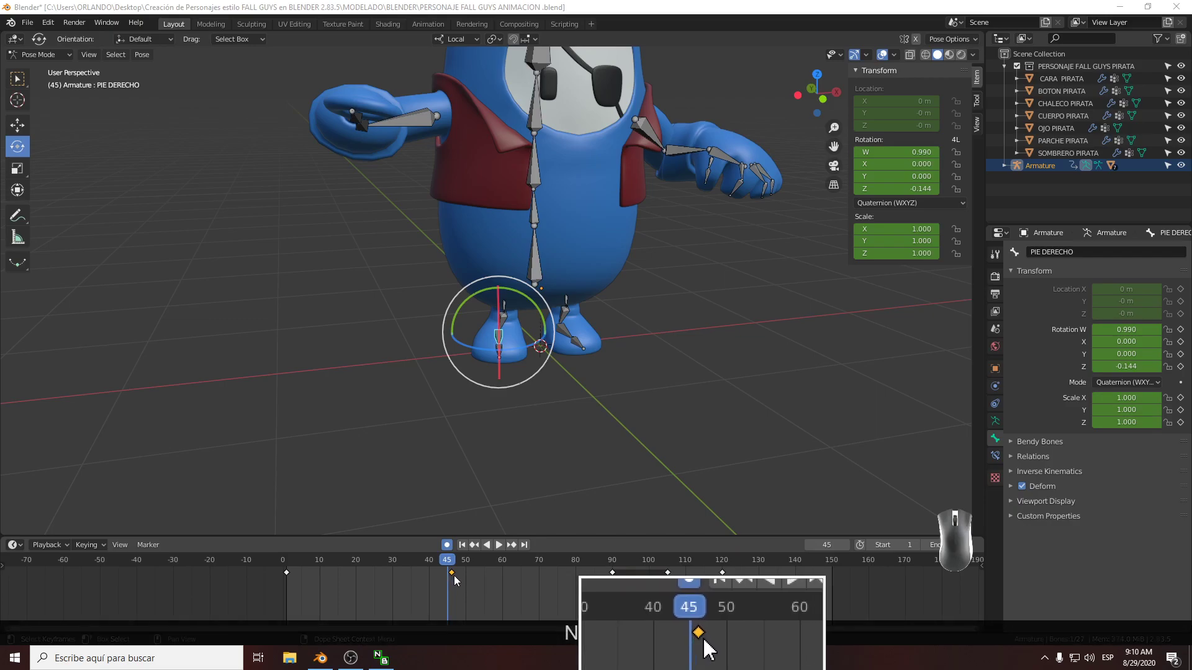
click(610, 573)
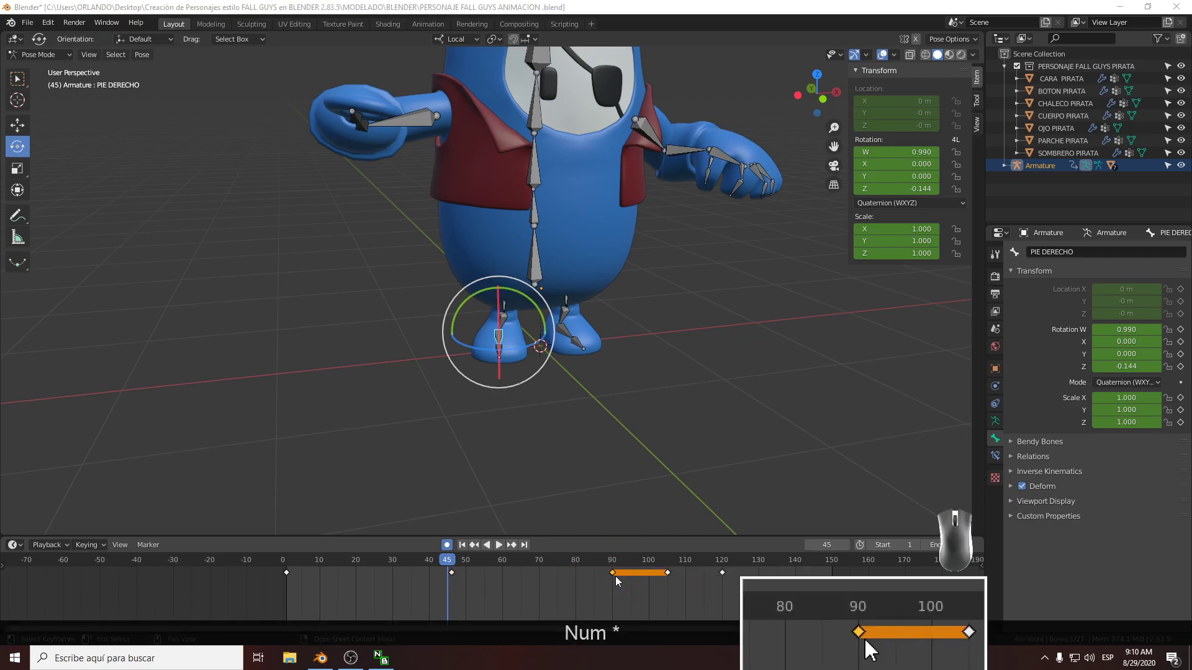
Play the animation from frame 0 to check the timing of PIE DERECHO's turn against the torso twist
drag(430, 561, 244, 567)
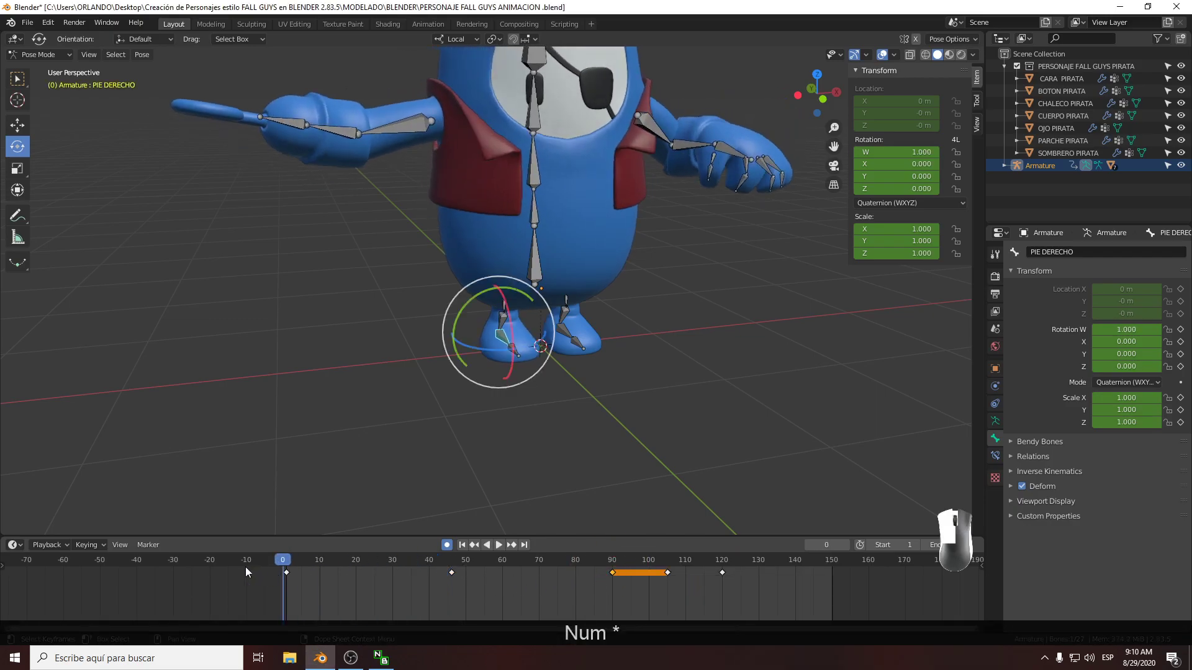
key(space)
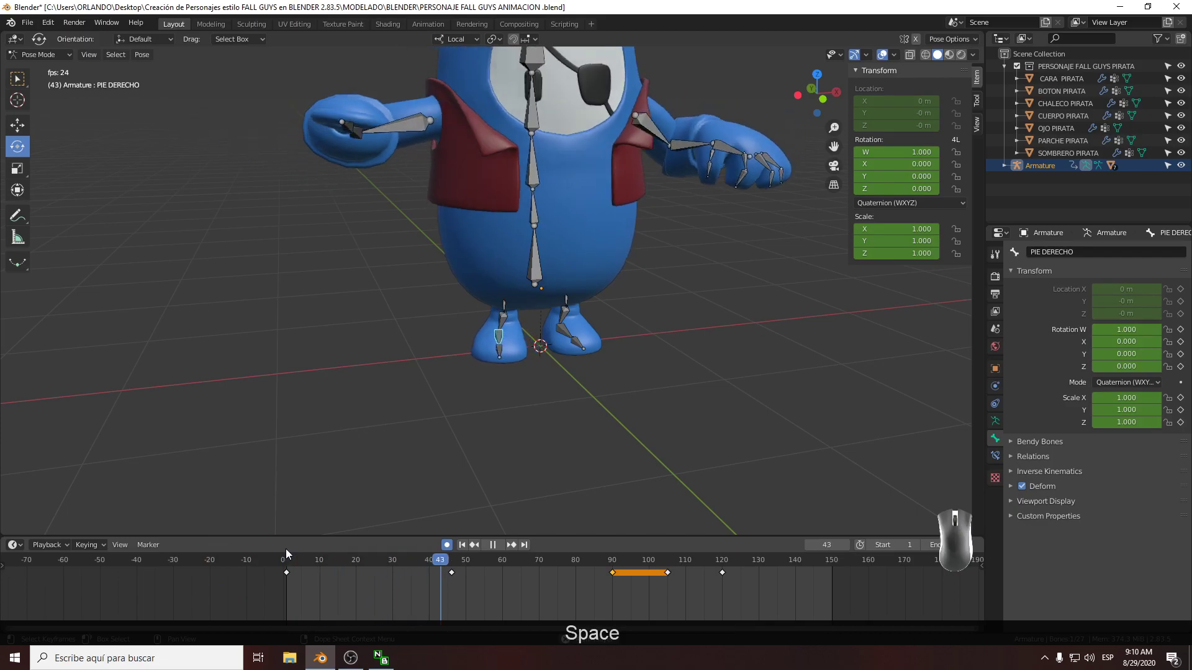
key(space)
click(426, 562)
key(space)
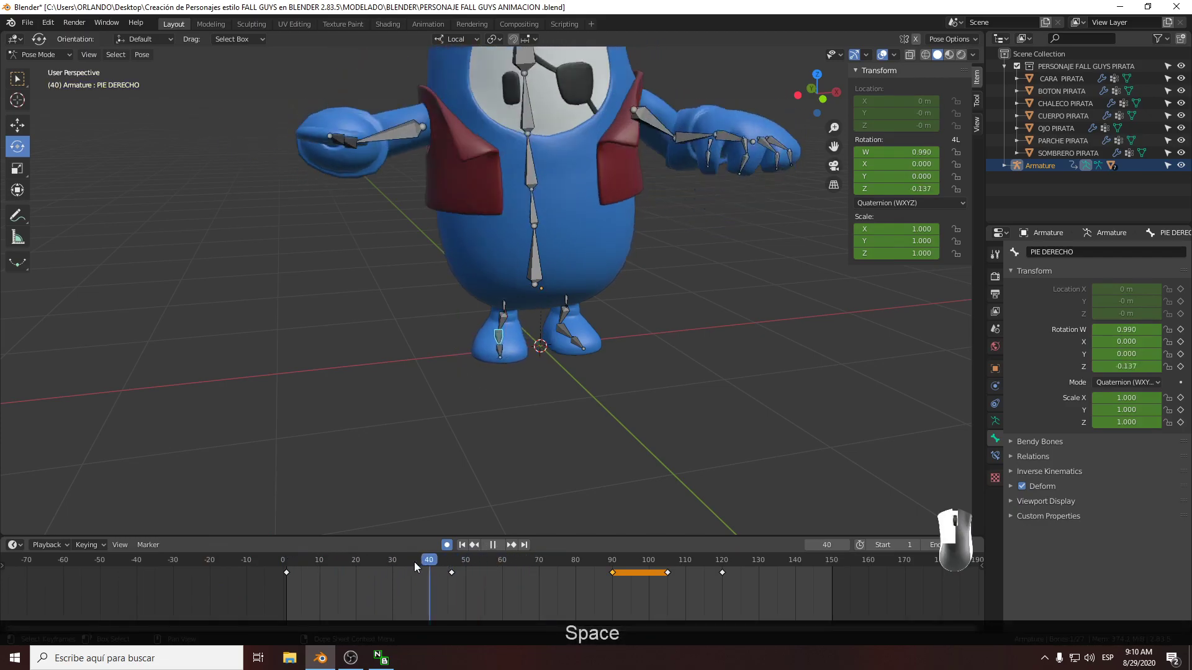
Try shifting PIE DERECHO's first keyframe to frame 9 and its turned-foot keyframe to frame 61
drag(293, 562, 255, 567)
key(space)
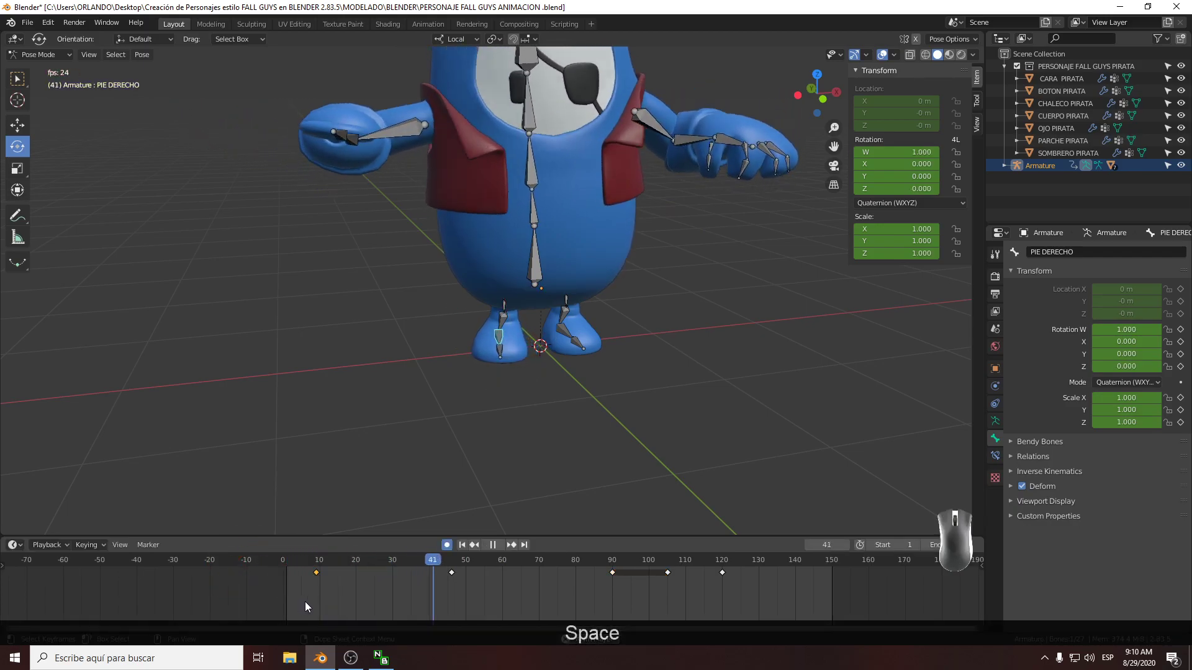
key(space)
drag(453, 572, 478, 576)
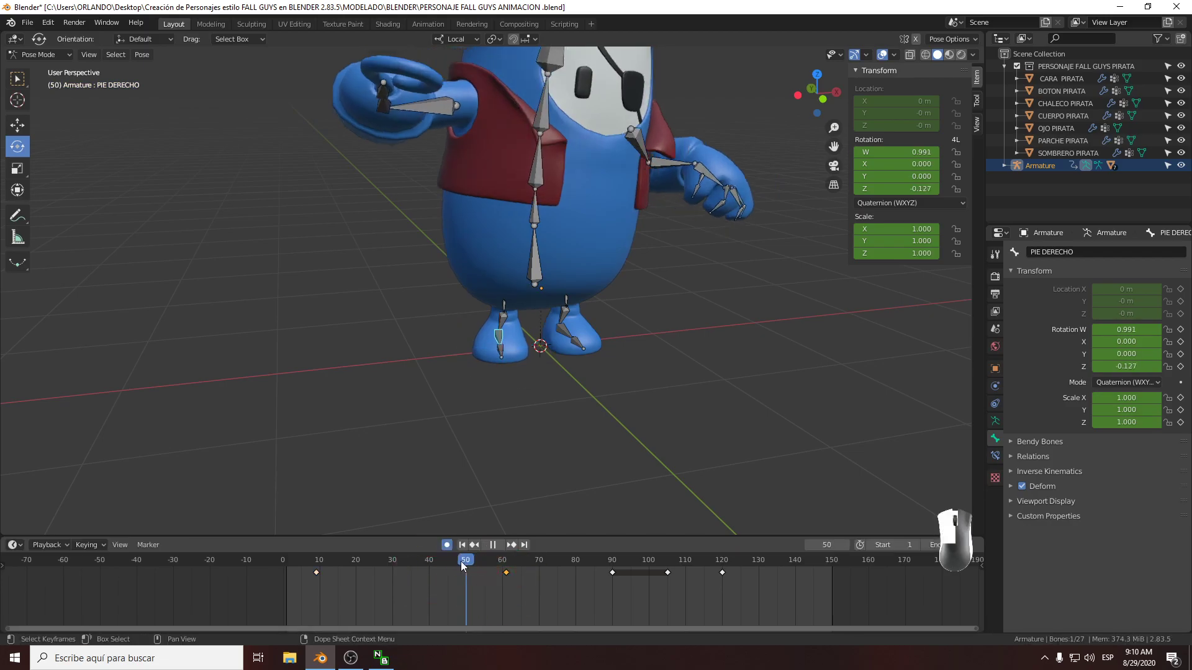
Check the foot timing in playback and retime PIE DERECHO's first two keyframes to frames 0 and 29
key(space)
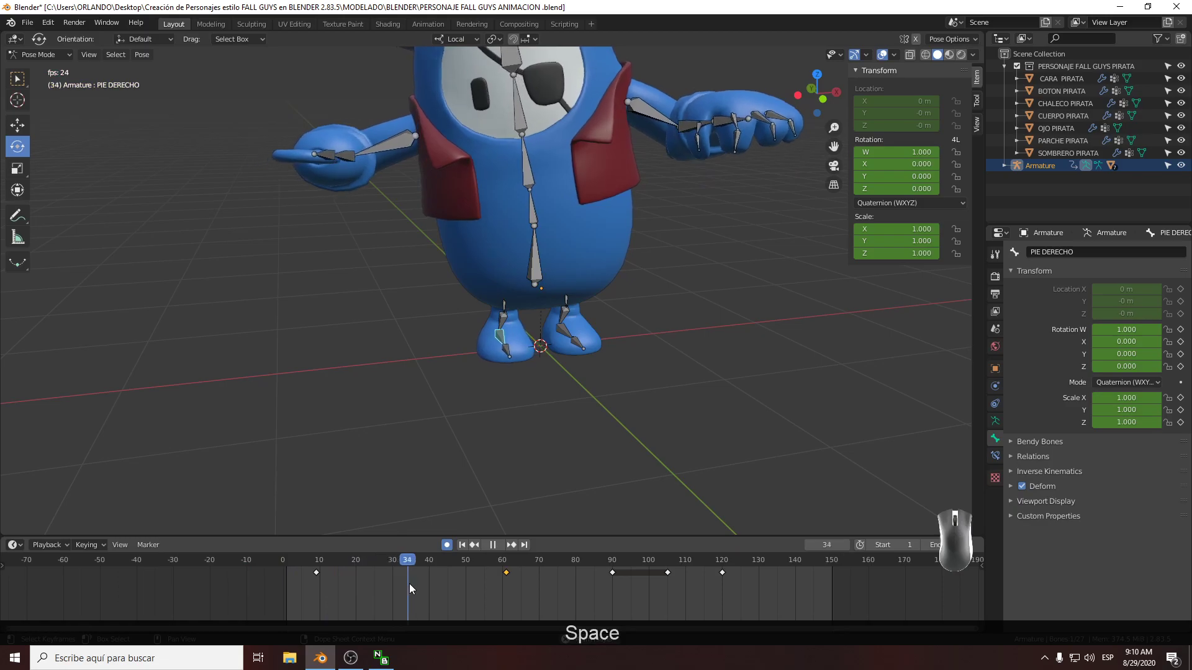
key(space)
click(402, 565)
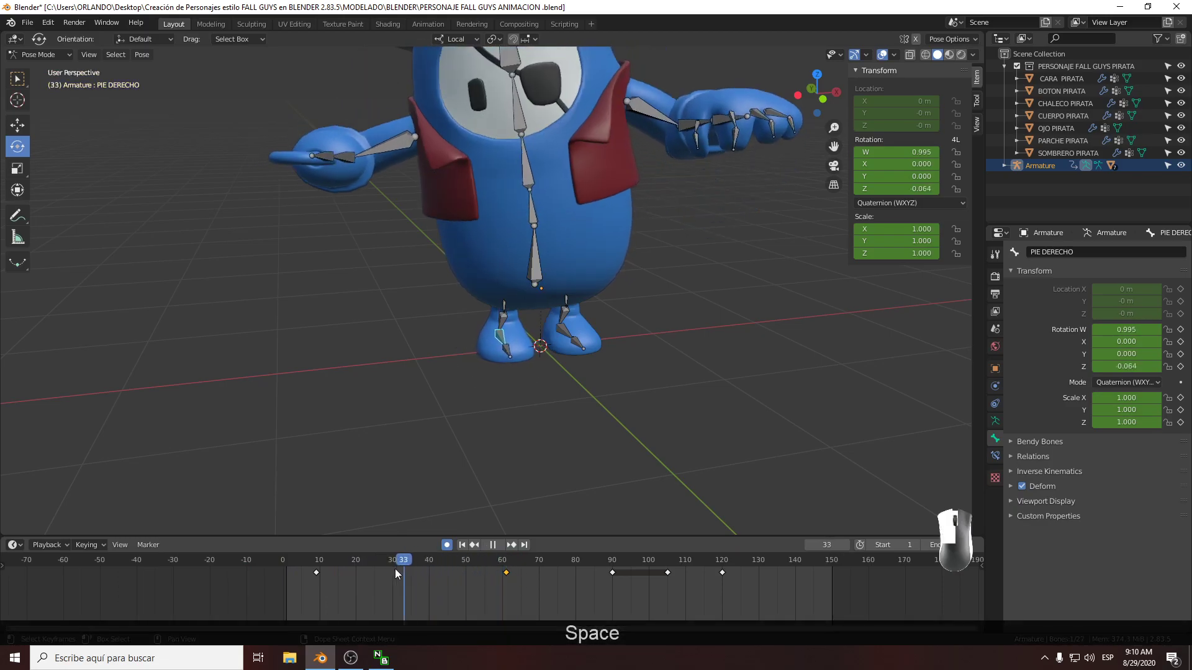
drag(340, 579, 391, 581)
drag(510, 572, 479, 576)
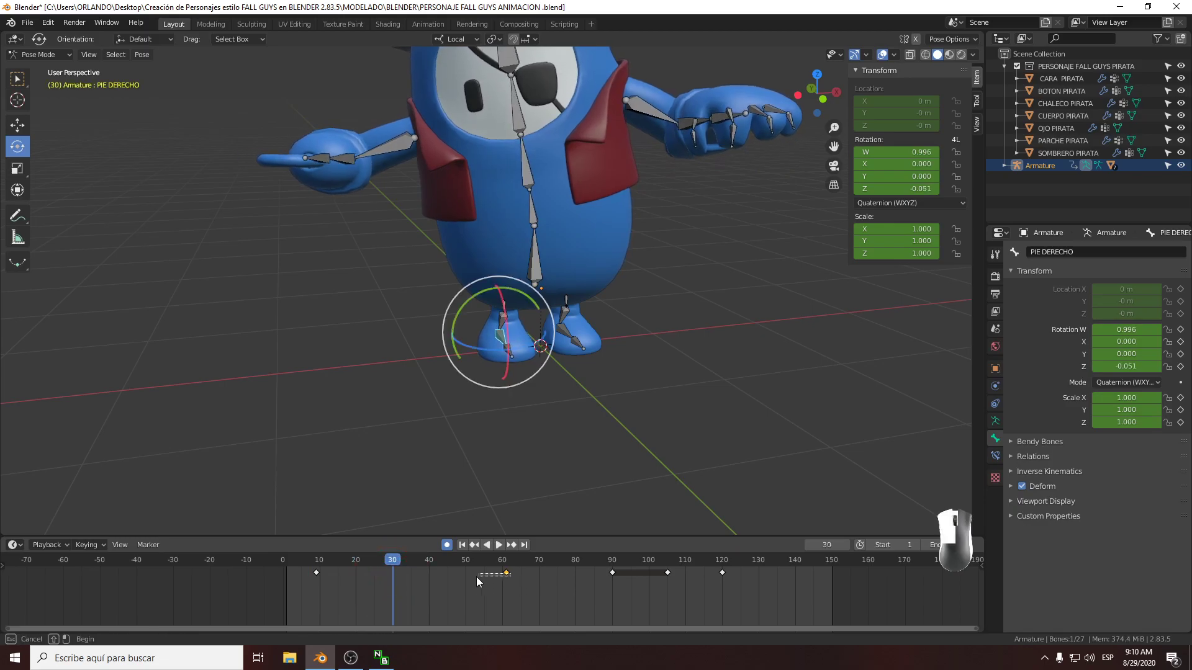
drag(391, 565, 280, 578)
key(space)
key(space)
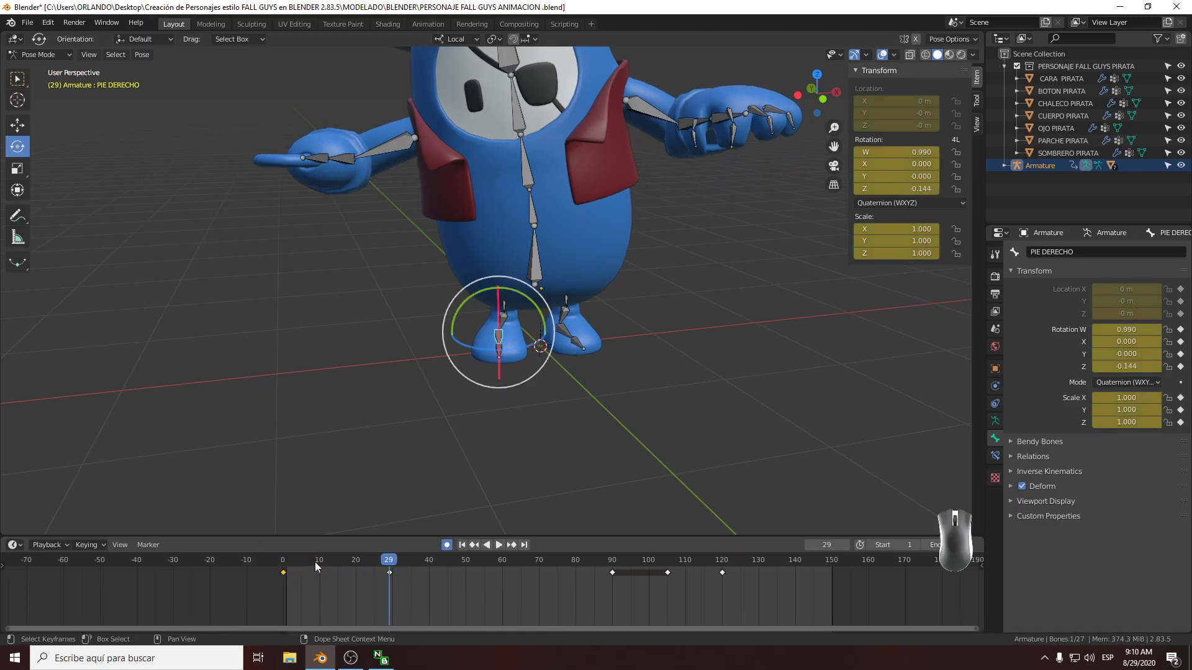
Play the animation from the start and move PIE DERECHO's keyframe at frame 90 to frame 69
key(shift+Left)
key(space)
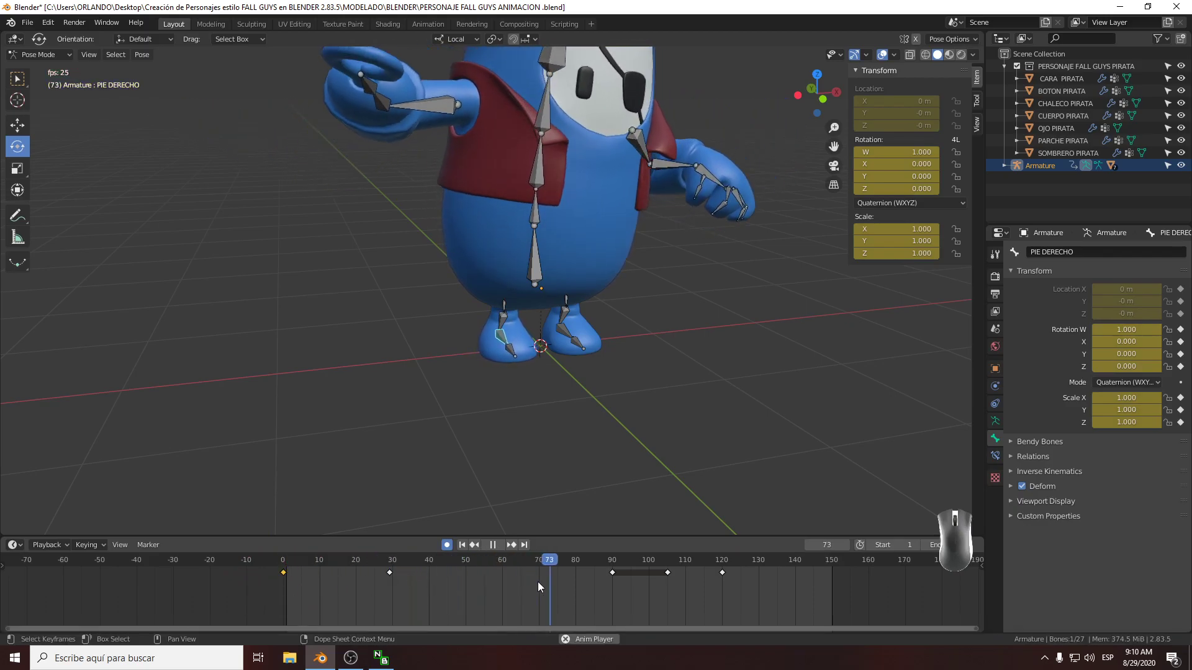
key(space)
drag(611, 564, 534, 570)
drag(612, 572, 533, 579)
Replay the animation to check PIE DERECHO's new timing, and save the Blender file
key(shift+Left)
key(space)
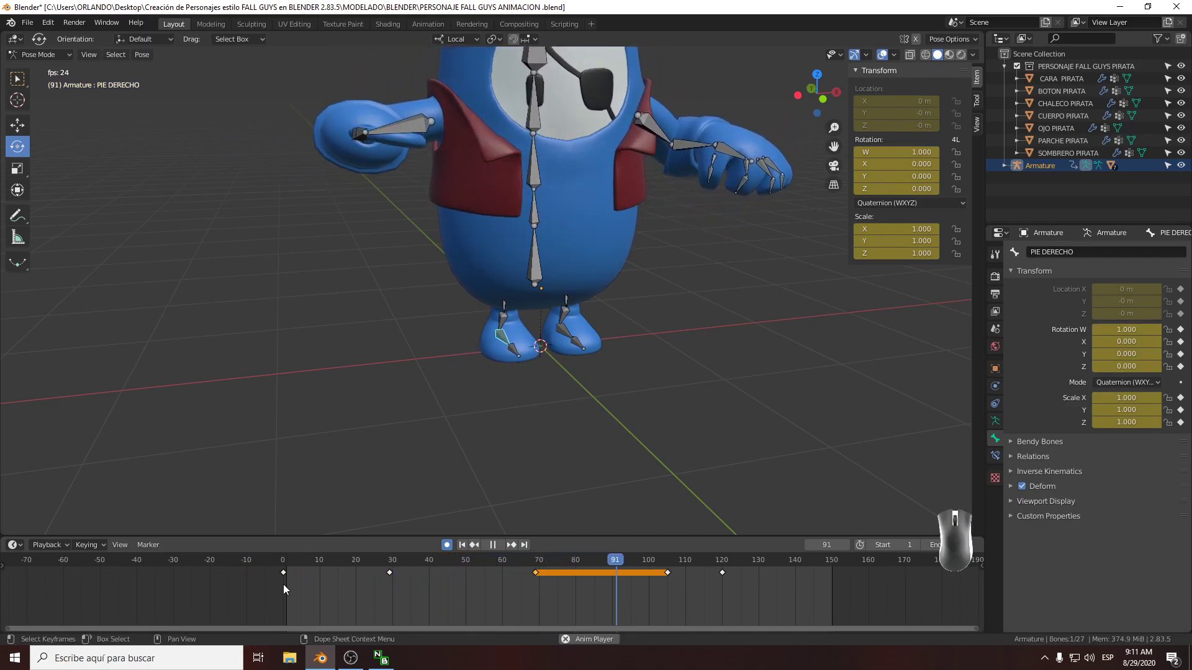
key(space)
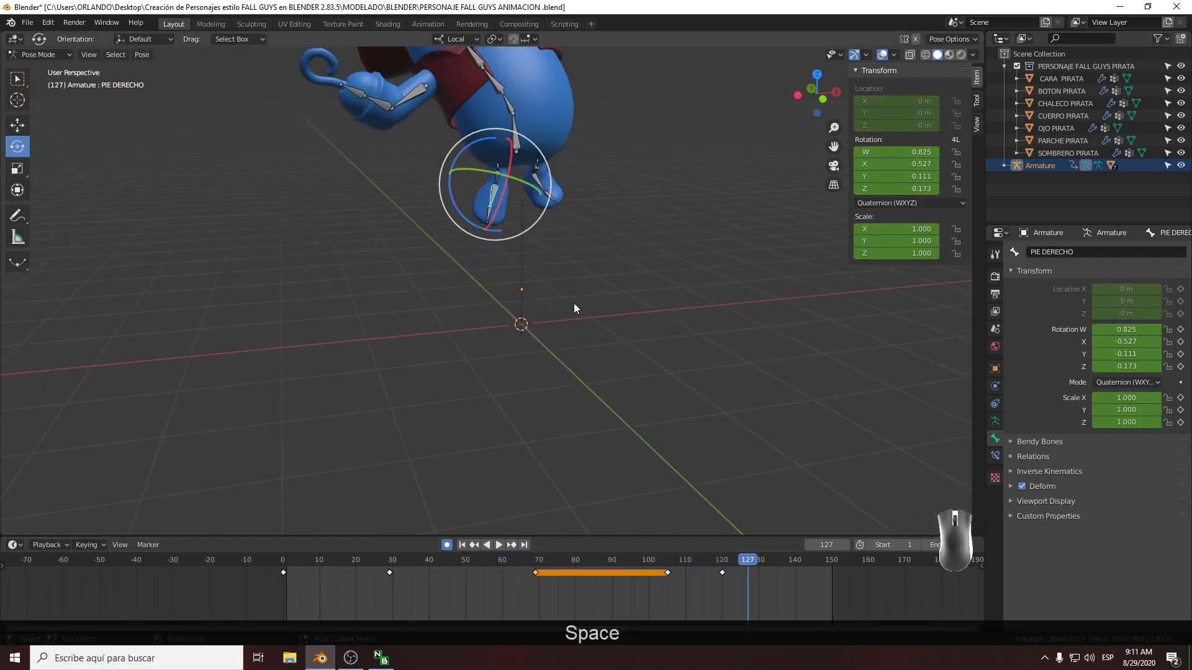
shift+middle_drag(568, 329, 595, 374)
key(ctrl+s)
Review the animation from the start with the whole pirate in view, and return to frame 0
click(223, 575)
key(space)
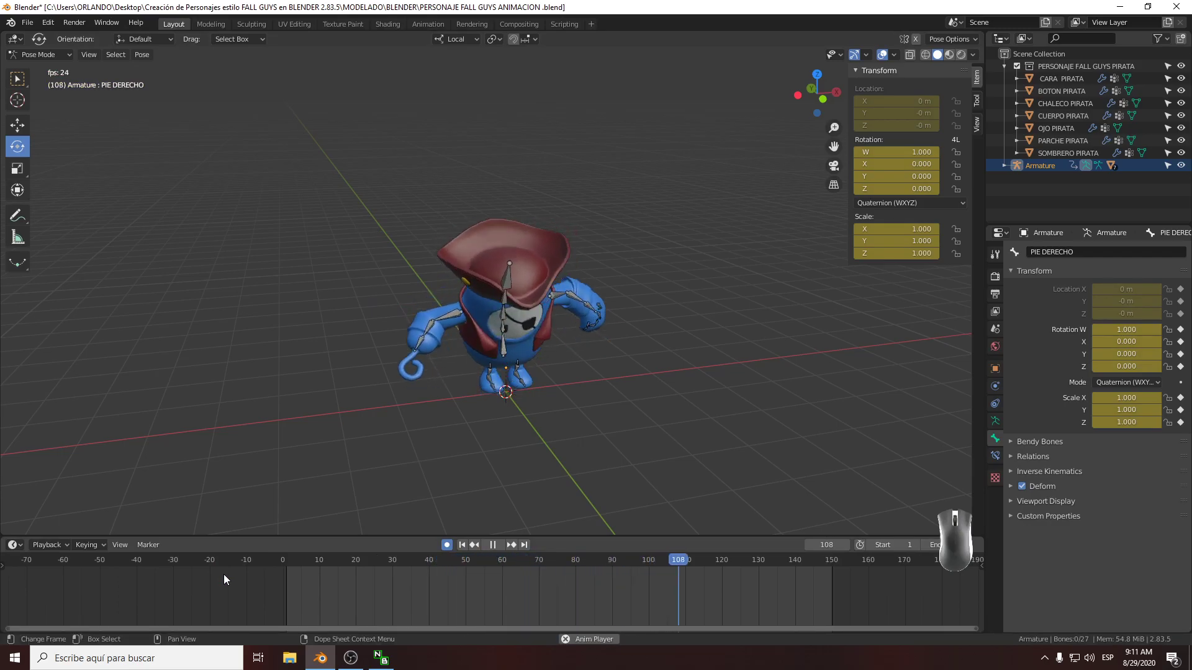
key(space)
drag(310, 566, 236, 562)
At frame 34, rotate the open-hand side's foot bone PIE IZQUIERDO to follow the torso twist
scroll(498, 406, up, 3)
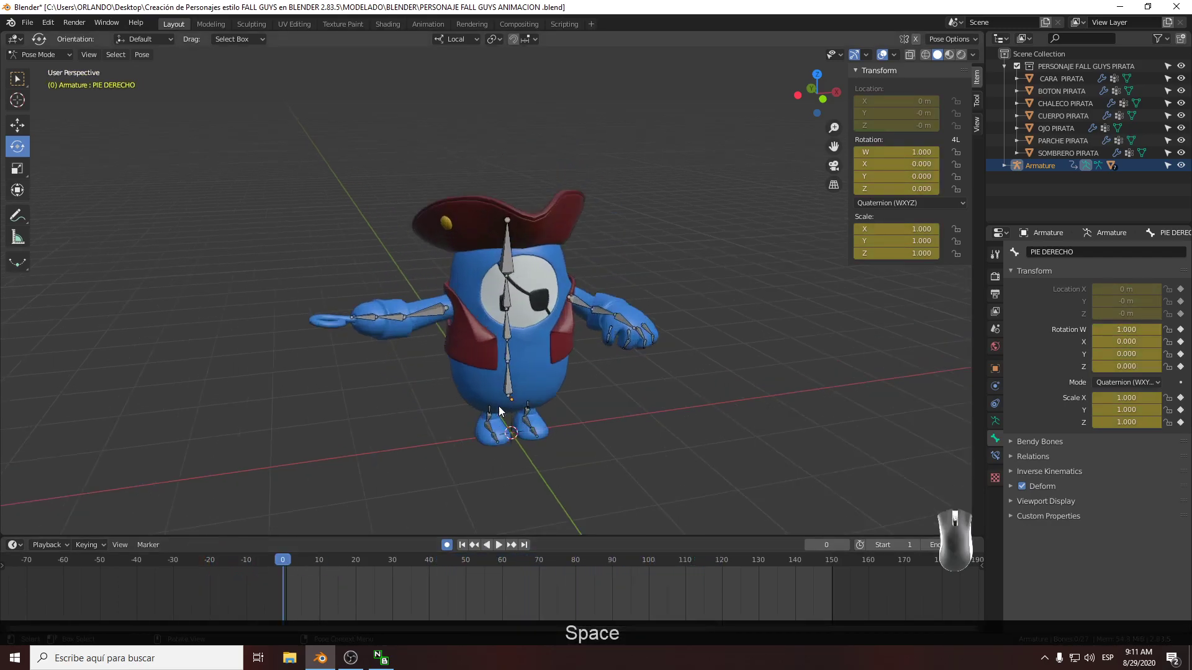
shift+middle_drag(498, 406, 420, 335)
scroll(422, 338, up, 3)
click(457, 422)
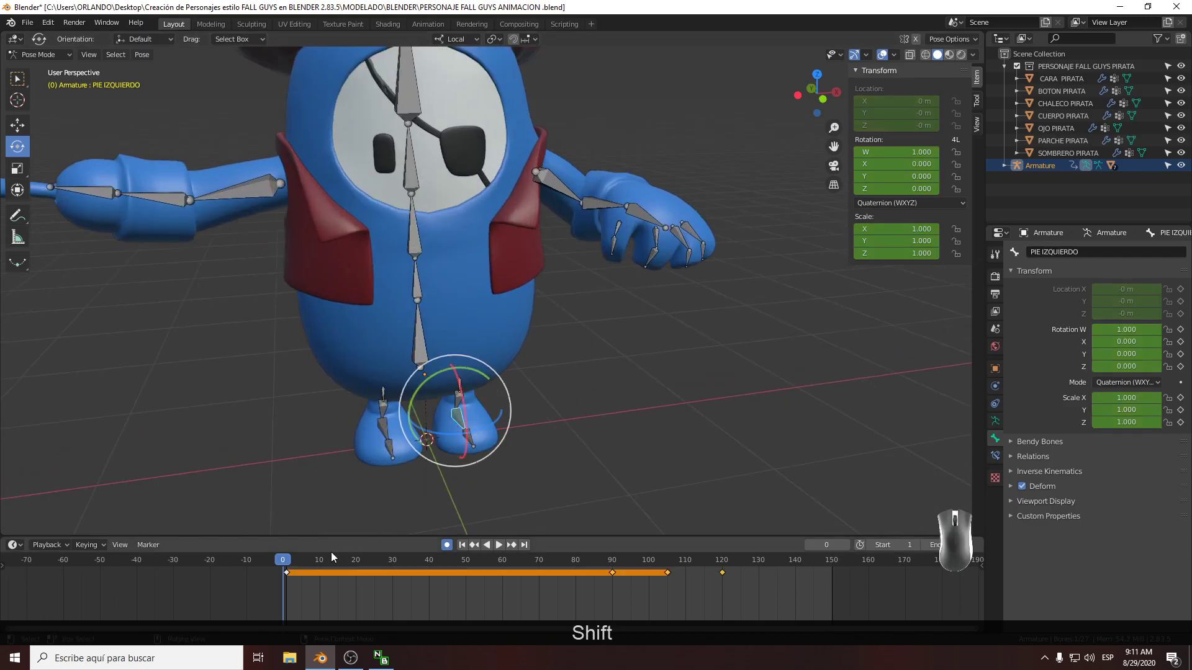
drag(284, 566, 408, 580)
drag(449, 430, 453, 441)
At frame 70, rotate PIE IZQUIERDO to key its second turn, and replay the animation from frame 0
drag(415, 560, 539, 560)
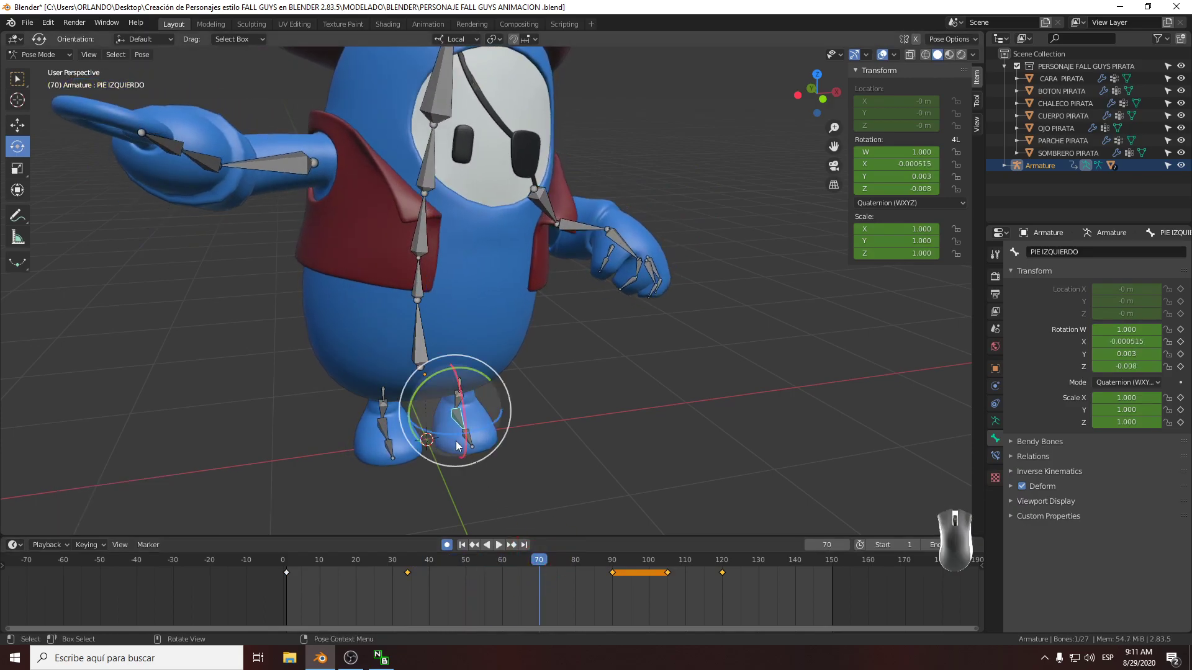
drag(457, 444, 446, 433)
drag(527, 560, 193, 560)
key(space)
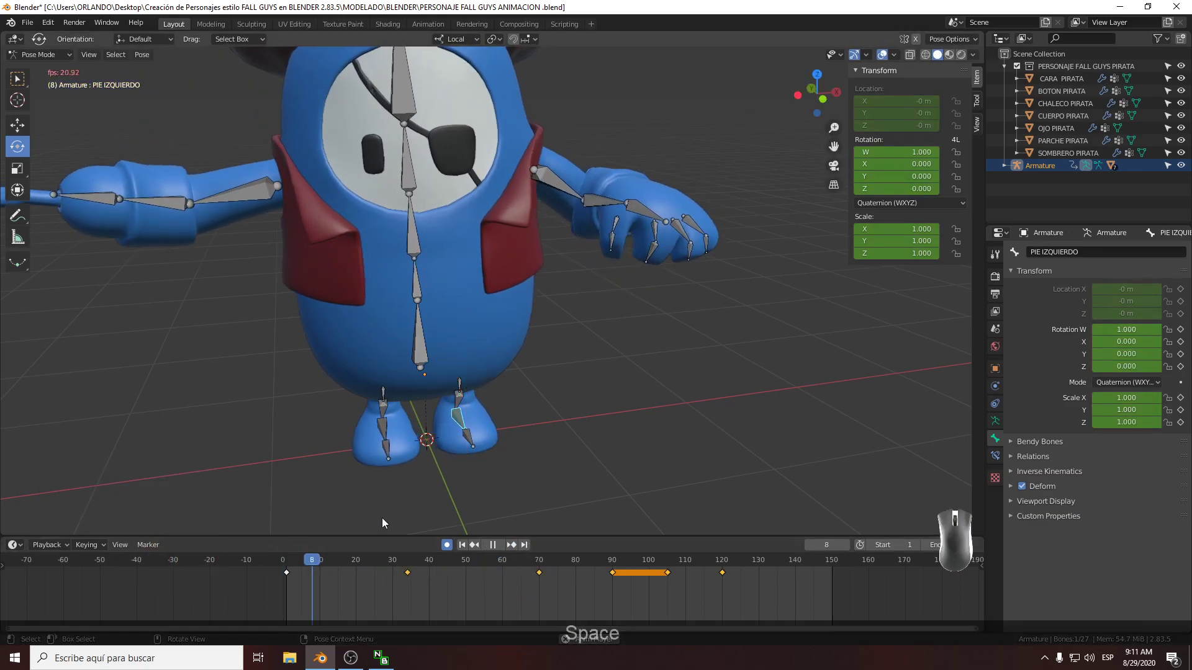
key(space)
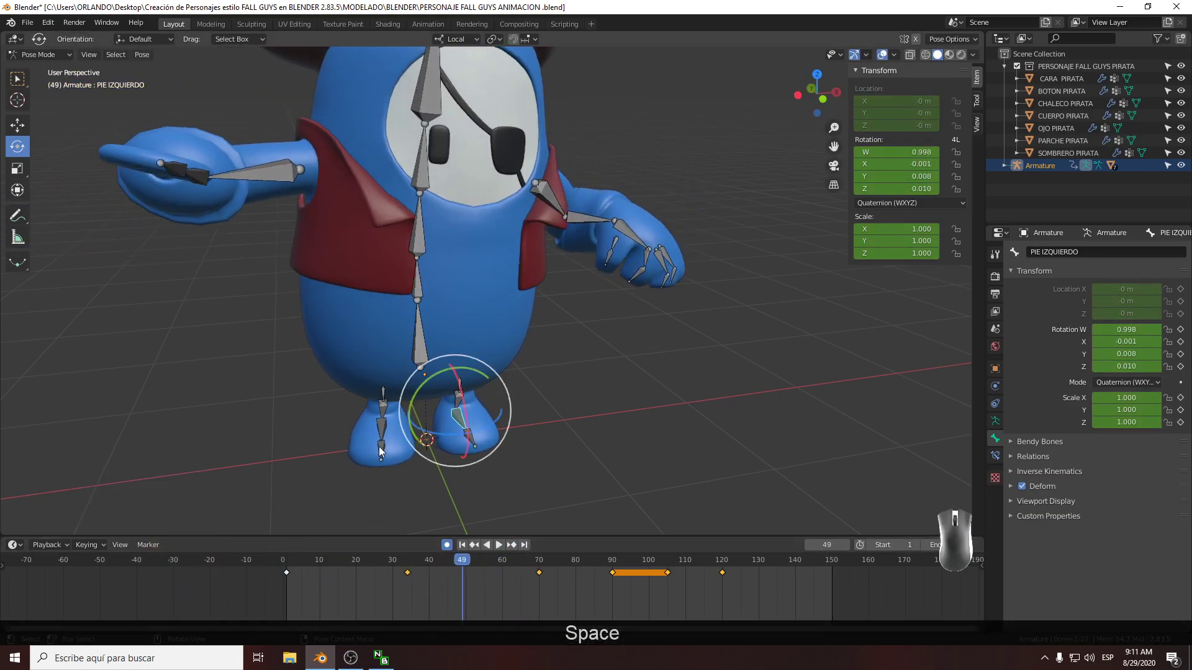
At frame 29, readjust PIE DERECHO's rotation and replay the animation from frame 0
drag(452, 559, 276, 563)
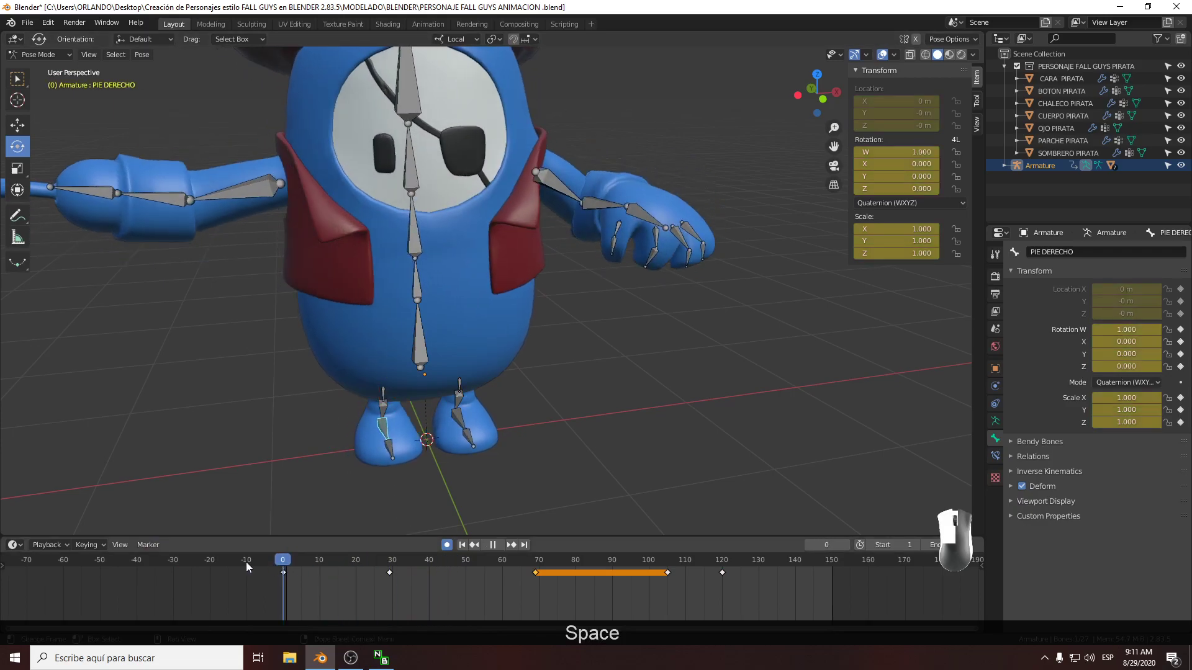
key(space)
key(space)
key(r)
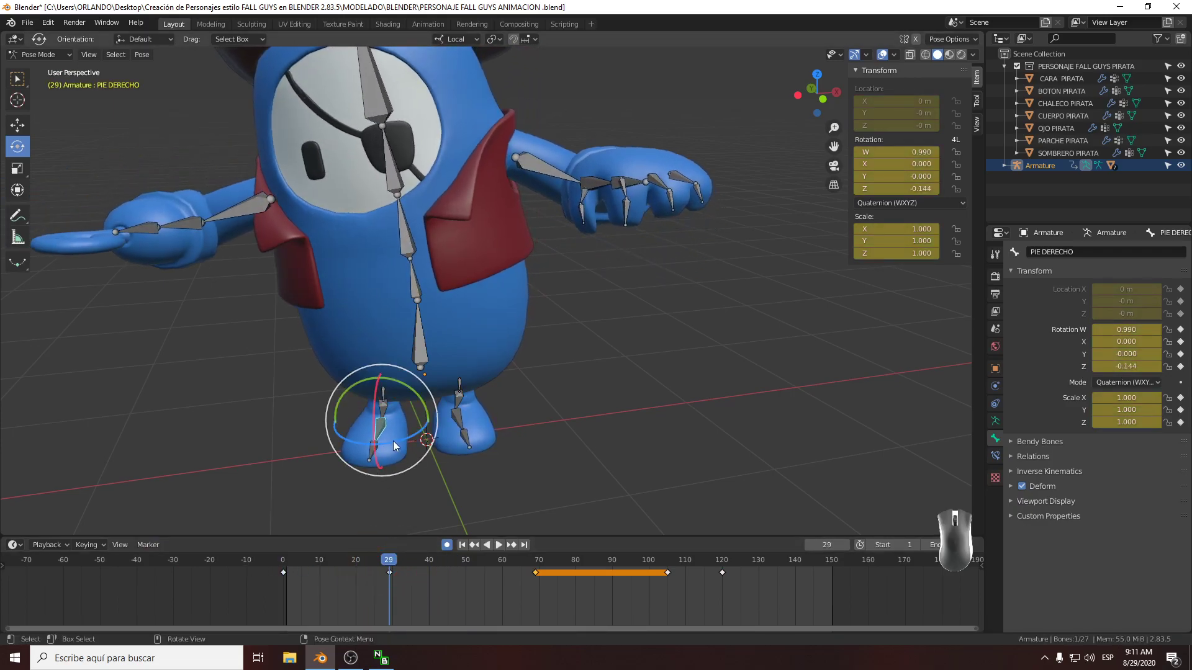
drag(404, 443, 404, 443)
drag(387, 560, 124, 553)
key(space)
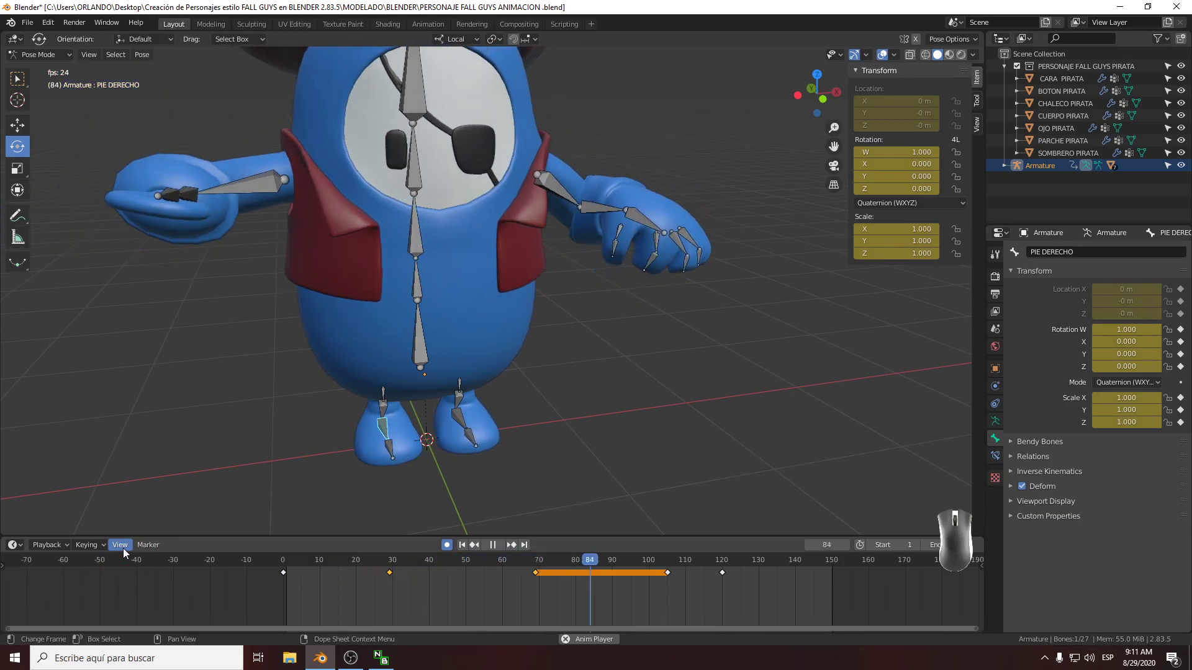
key(space)
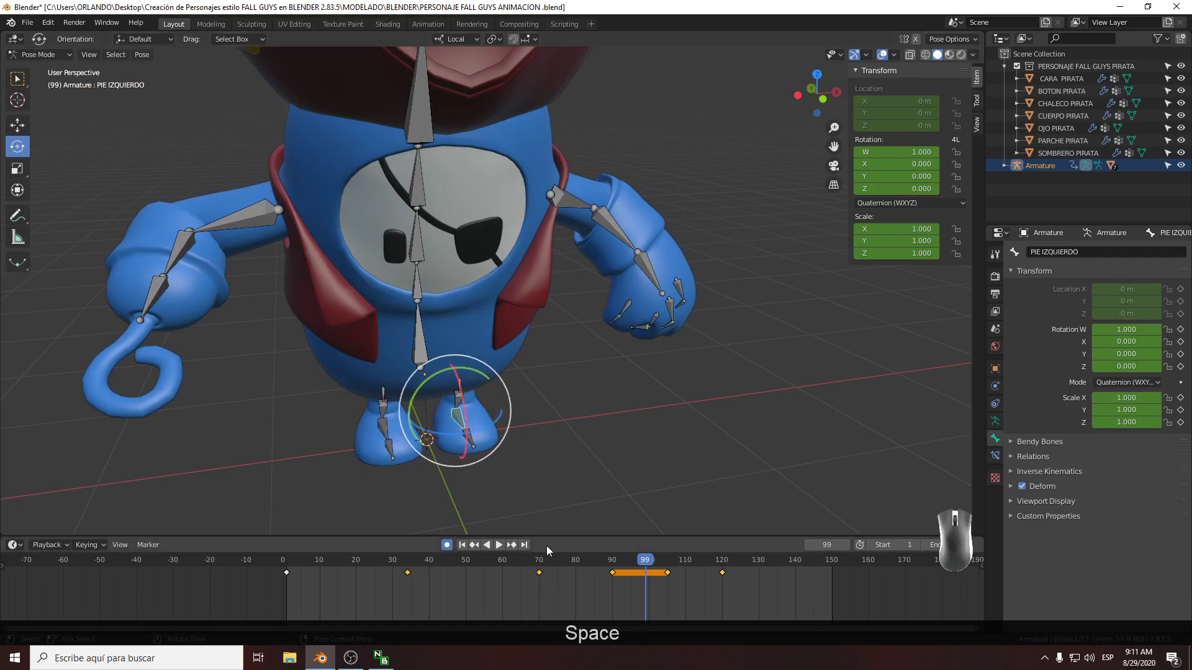
Delete PIE IZQUIERDO's keyframe at frame 90 and replay the animation from frame 0
mouse_move(612, 578)
mouse_down()
mouse_move(646, 571)
mouse_move(599, 571)
mouse_move(680, 571)
mouse_move(633, 580)
mouse_up()
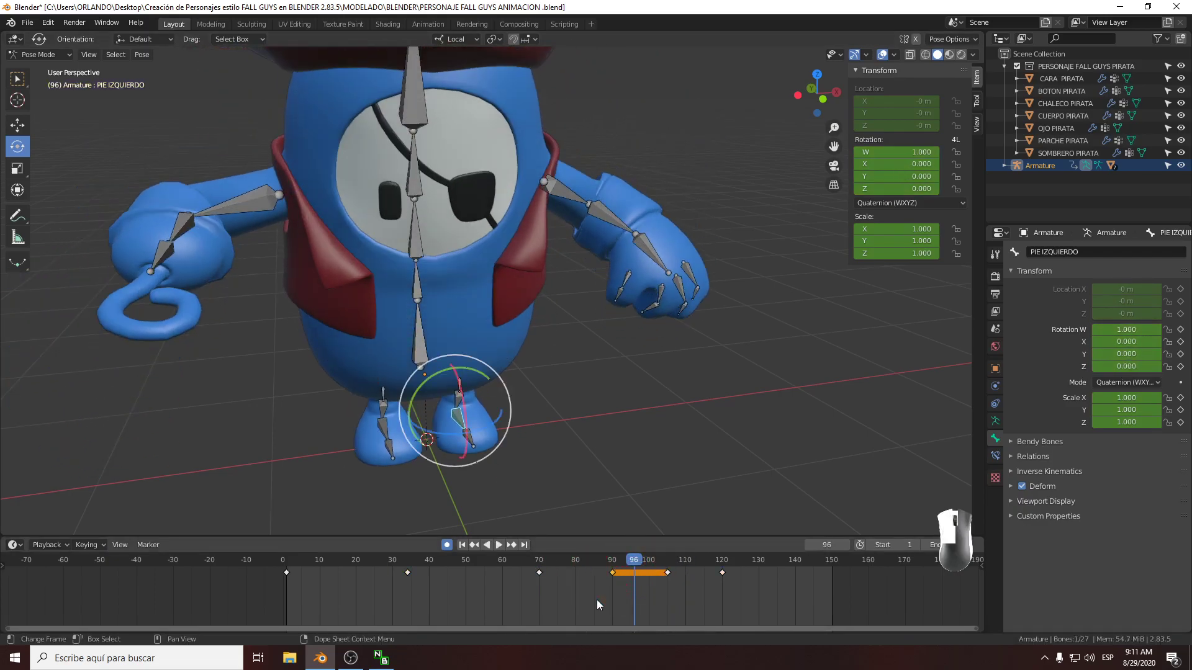
click(612, 573)
key(Delete)
click(612, 576)
drag(631, 563, 283, 566)
key(space)
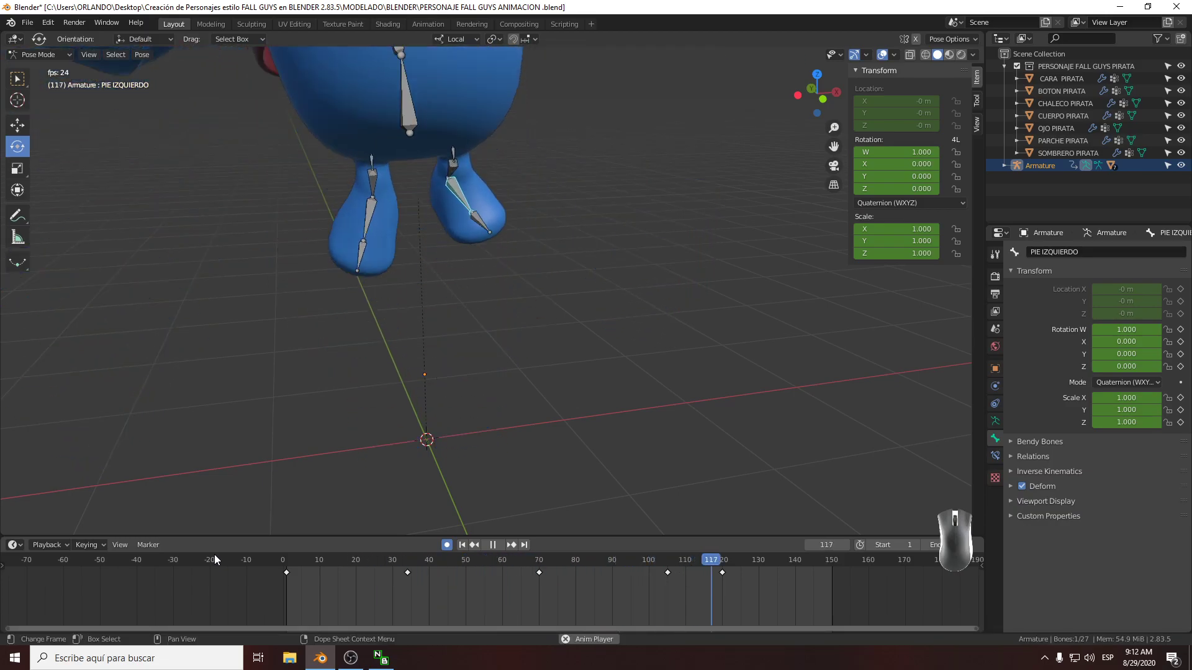
key(space)
Save the Blender file and replay the animation from frame 0 with the whole pirate in view
scroll(360, 337, down, 2)
shift+middle_drag(440, 340, 468, 467)
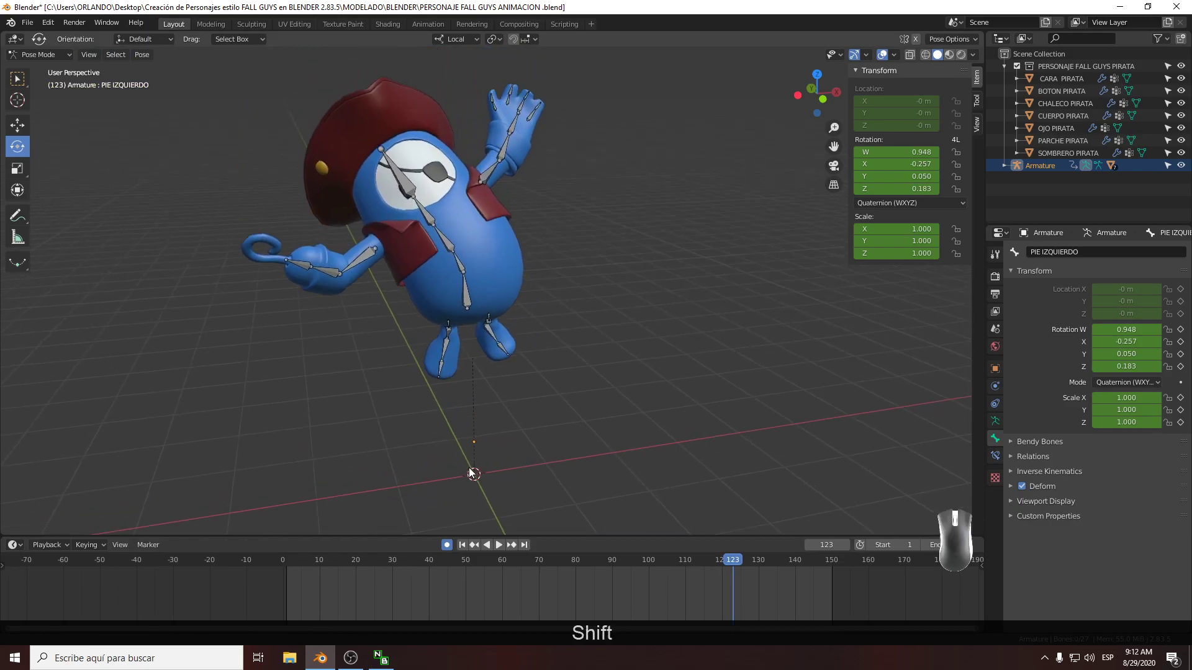
key(ctrl+shift+s)
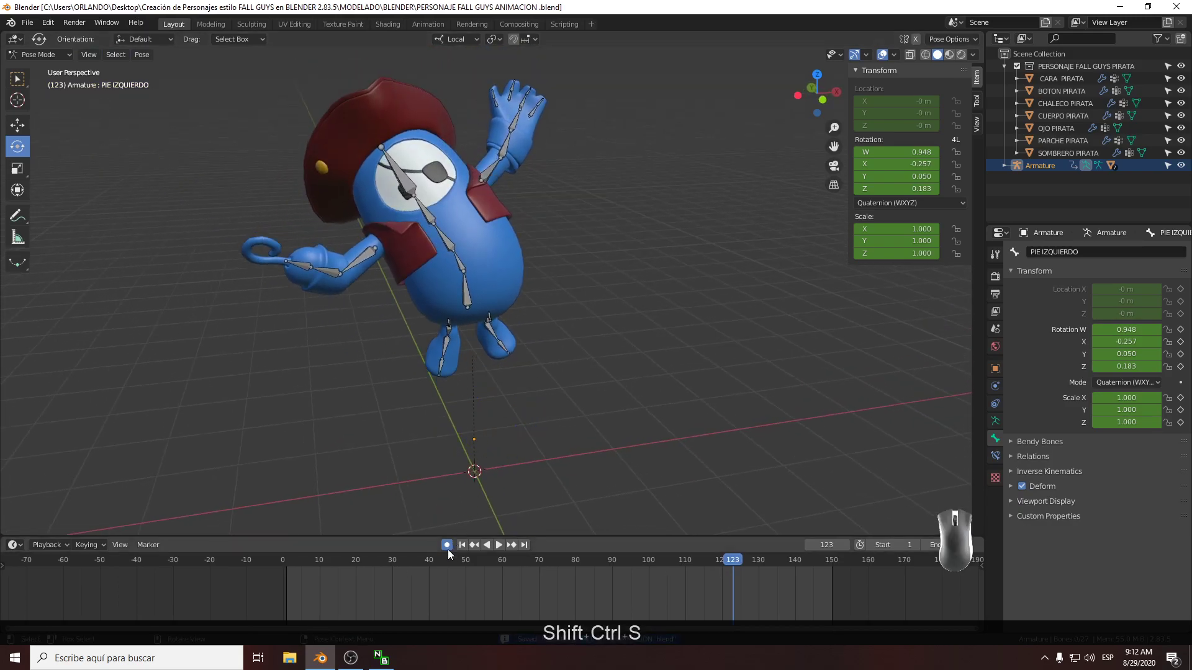
drag(437, 561, 189, 543)
key(space)
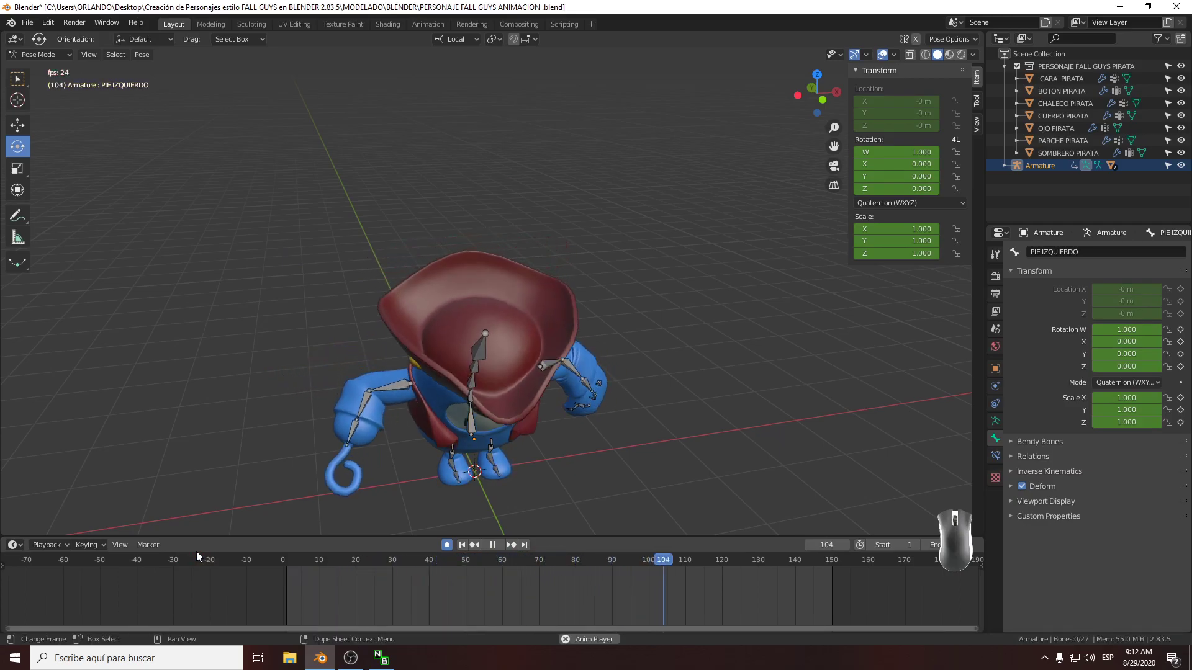
Replay the jump animation from frame 0 and scrub through its frames to check the pirate's movement
key(space)
drag(472, 575, 237, 549)
key(space)
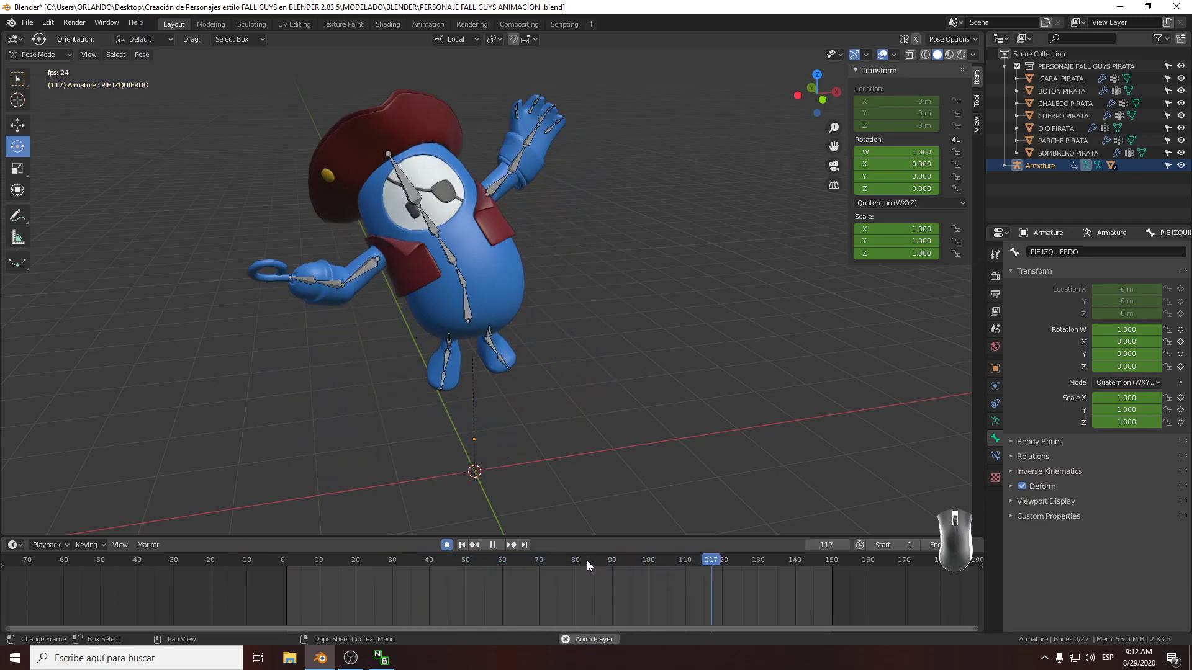
key(space)
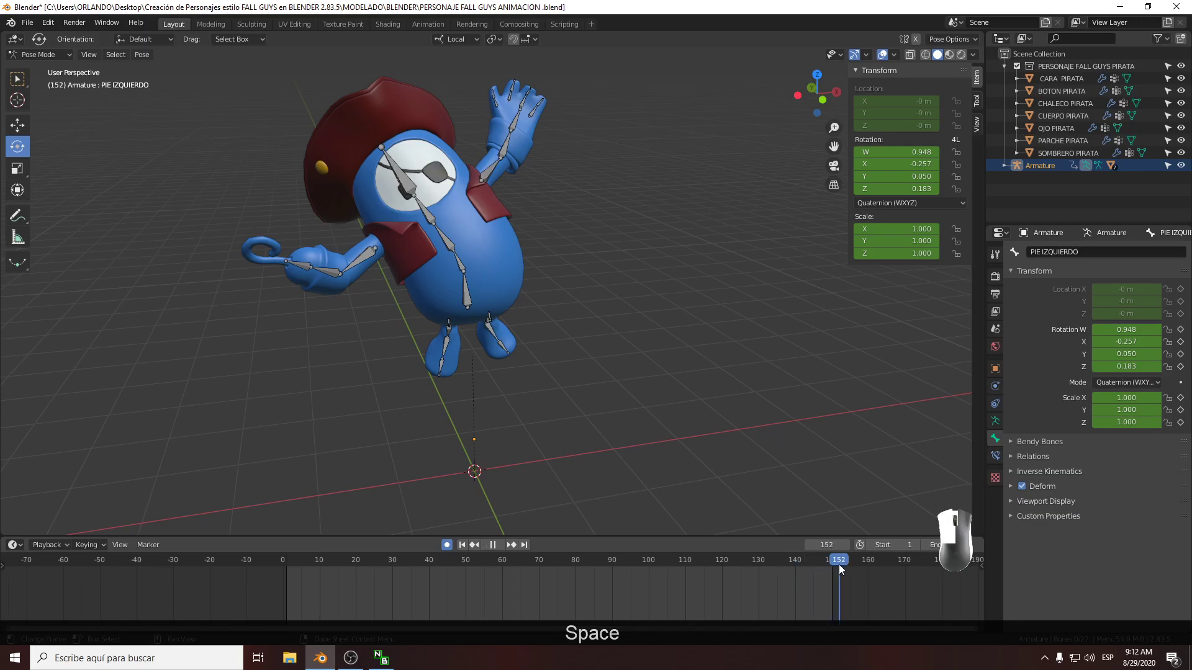
drag(790, 561, 253, 552)
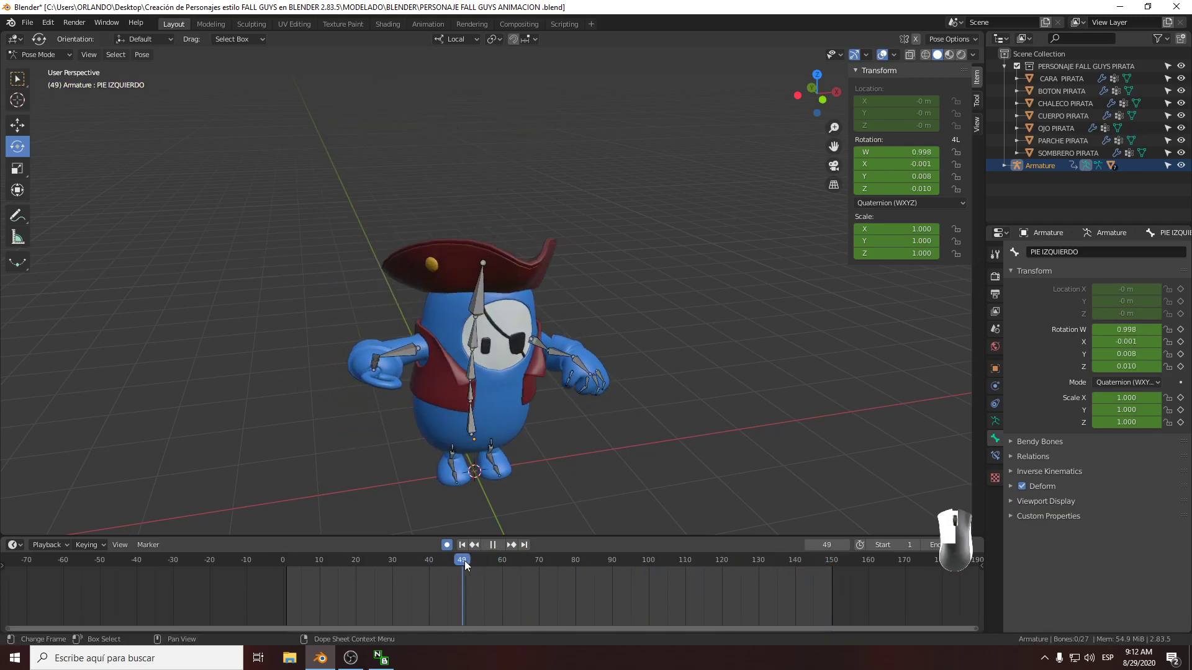
drag(581, 560, 311, 548)
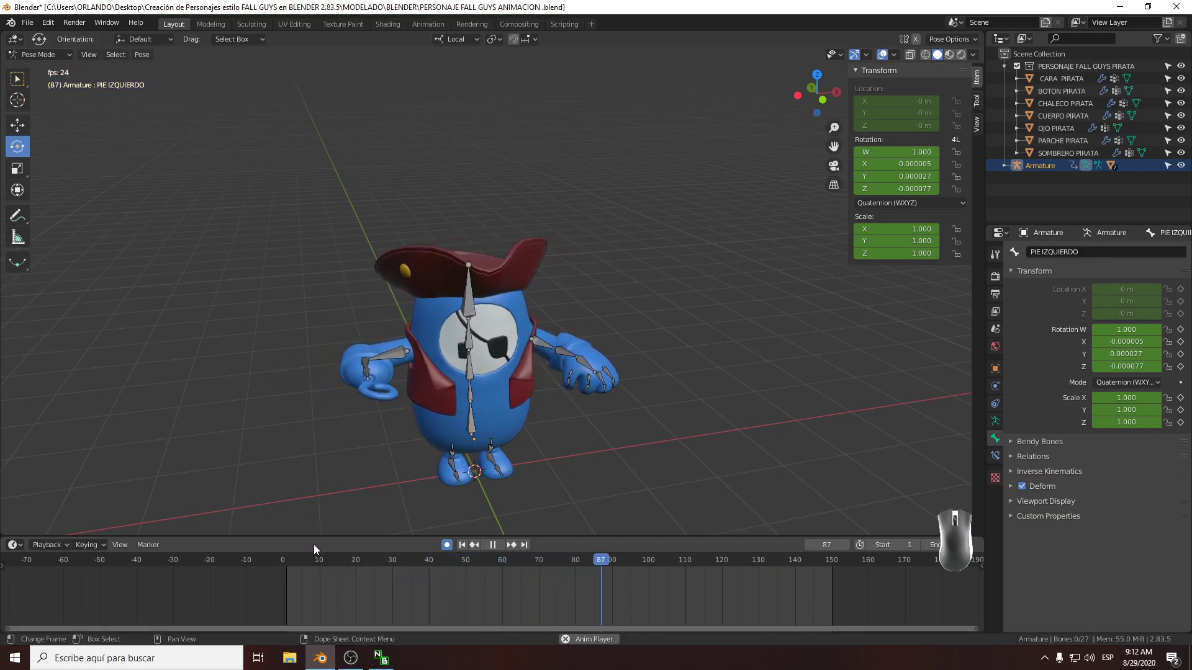
key(space)
mouse_move(743, 560)
mouse_down()
mouse_move(295, 572)
mouse_move(499, 578)
mouse_move(740, 574)
mouse_move(286, 561)
mouse_move(747, 562)
mouse_up()
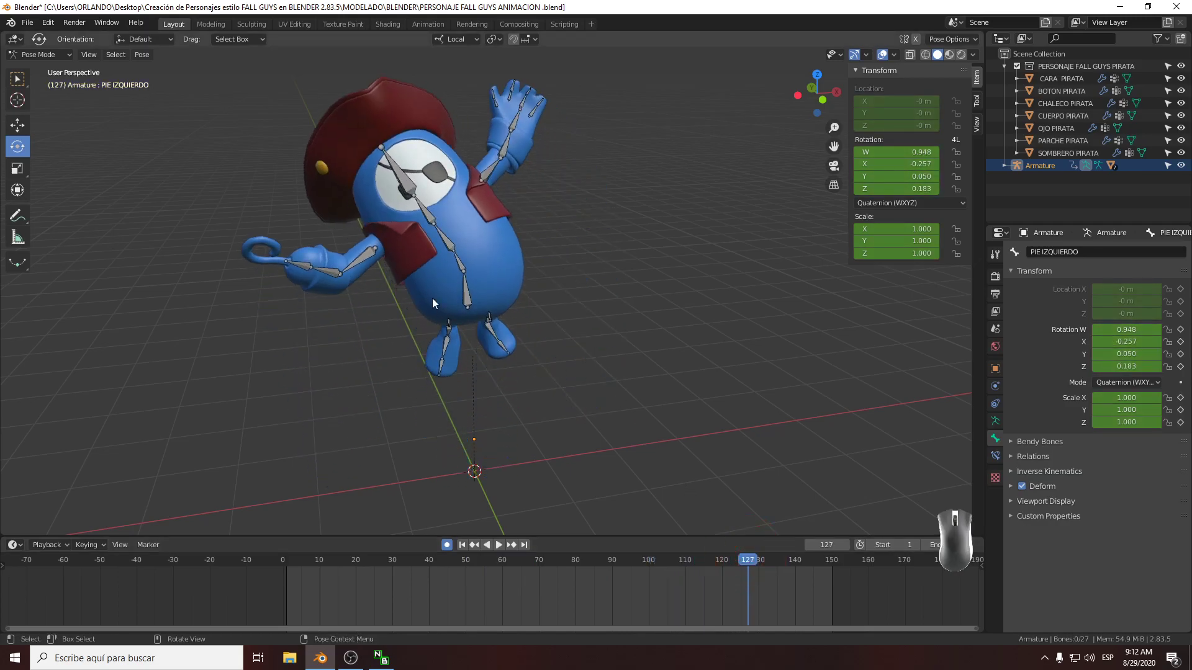
Scrub through the jump from side and front views with COLUMNA selected, and save the Blender file
middle_drag(440, 306, 504, 237)
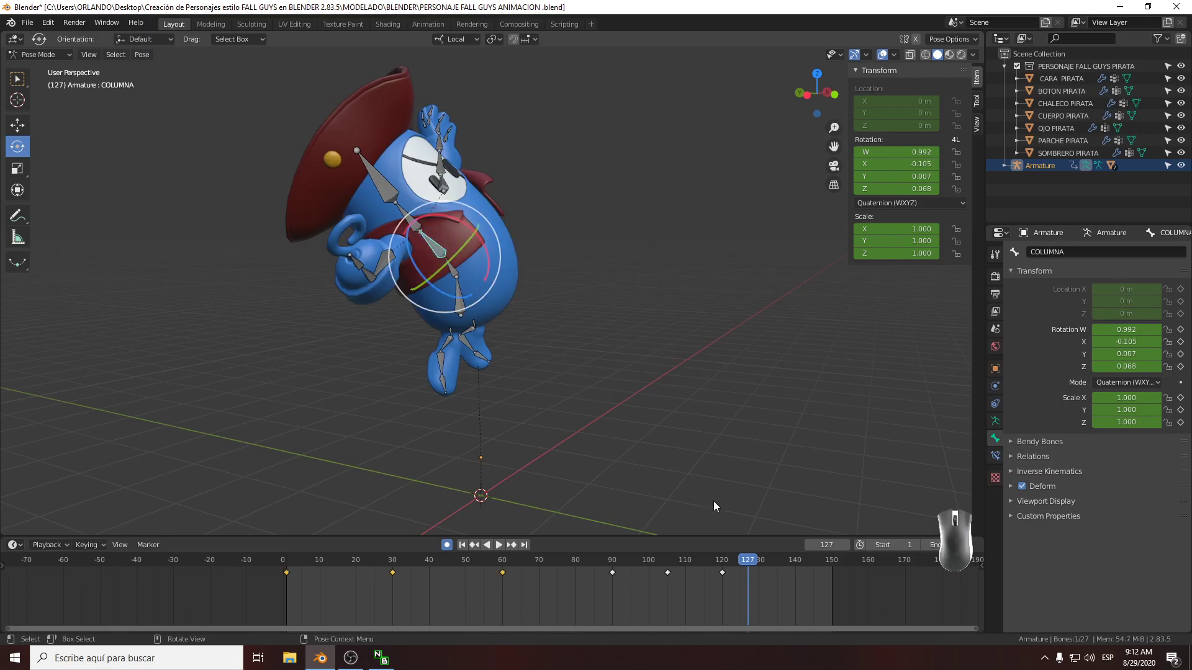
drag(788, 569, 191, 548)
middle_drag(267, 455, 462, 434)
drag(280, 566, 747, 538)
middle_drag(714, 472, 642, 434)
click(671, 461)
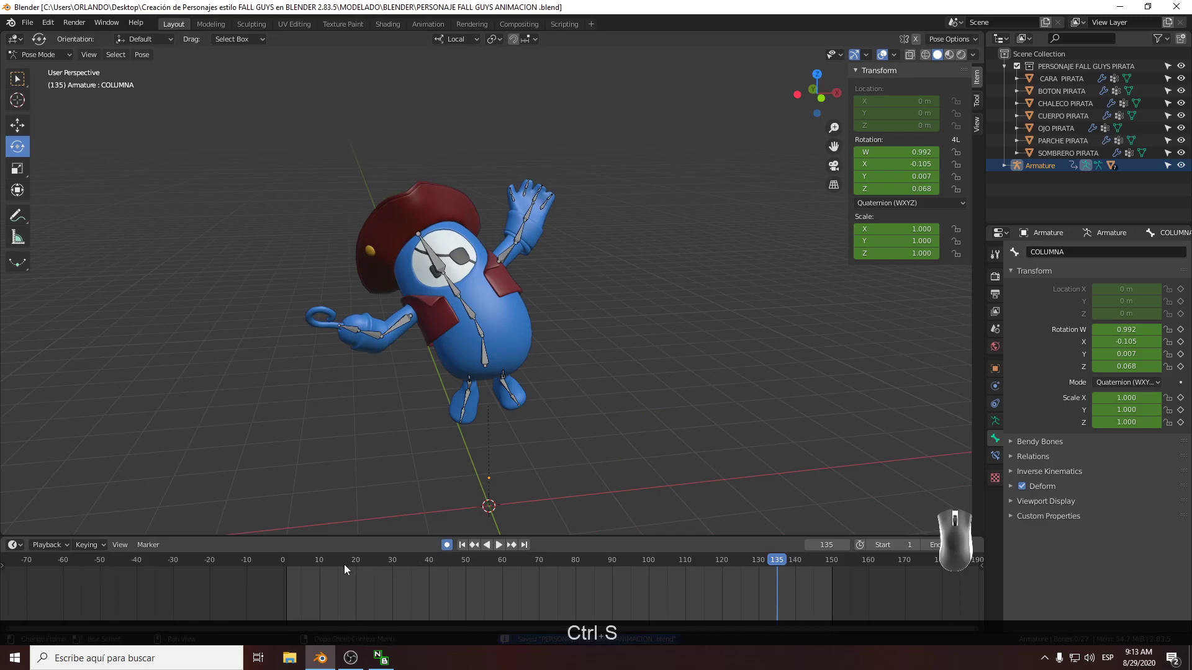
Replay the animation from its first frame to check the twists and the jump together
key(shift+Left)
key(space)
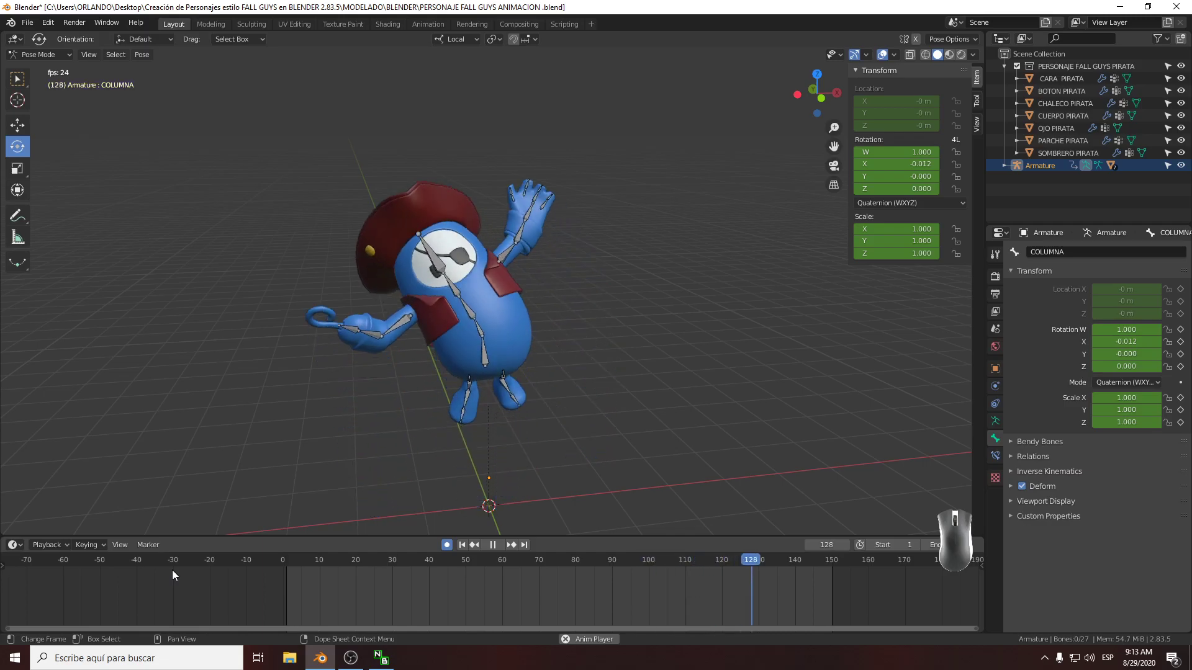
key(space)
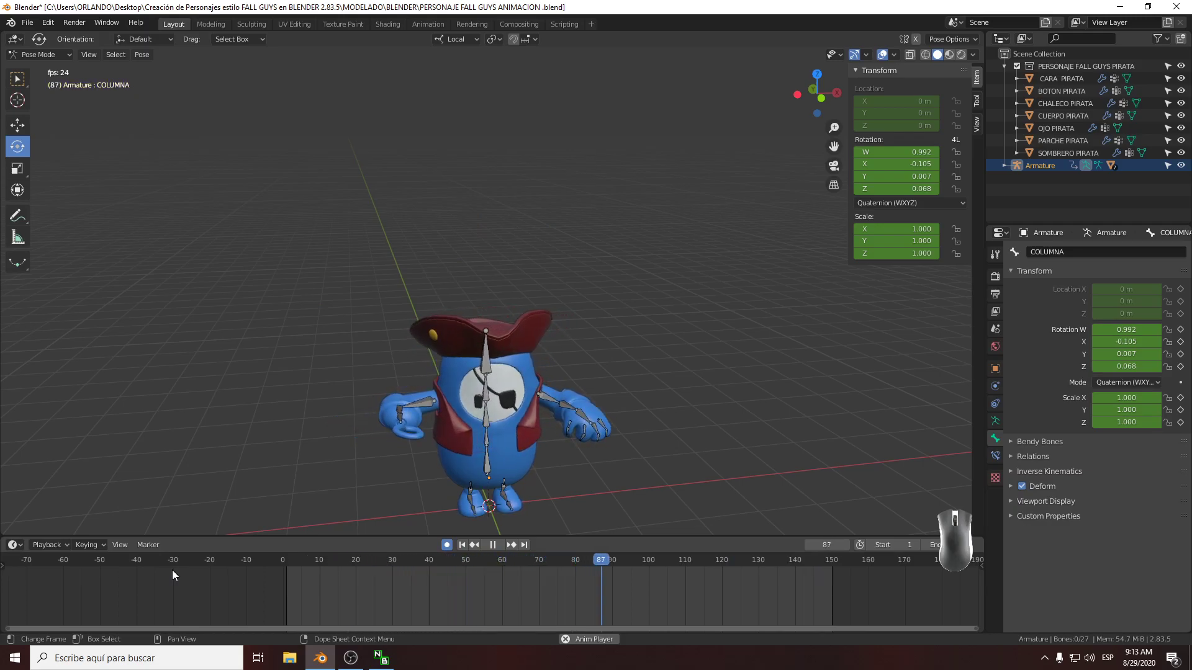
key(space)
At frame 29, rotate BRAZO IZQUIERDO to key its motion during the first torso twist
scroll(581, 474, up, 2)
shift+middle_drag(581, 474, 587, 391)
click(598, 377)
drag(617, 560, 389, 593)
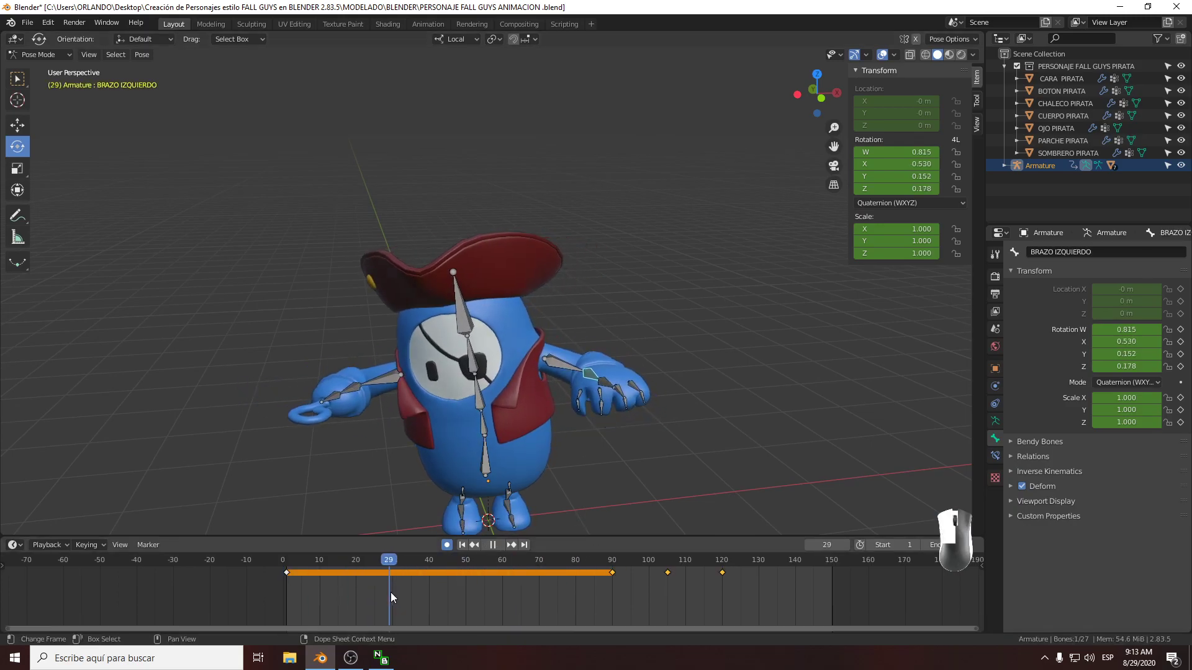
key(space)
drag(601, 353, 612, 373)
At frame 64, rotate BRAZO IZQUIERDO again to key its second motion
drag(391, 563, 517, 567)
key(space)
drag(606, 365, 605, 355)
Replay the animation from frame 0 to check BRAZO IZQUIERDO, and save the Blender file
drag(519, 562, 285, 562)
key(space)
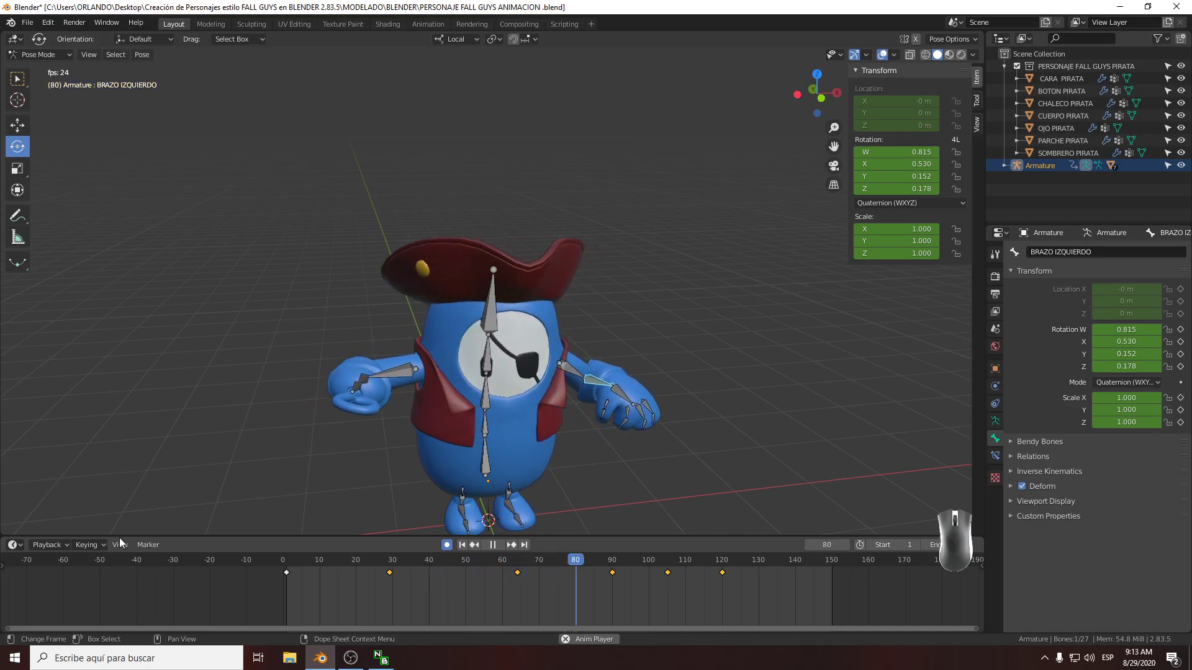
key(space)
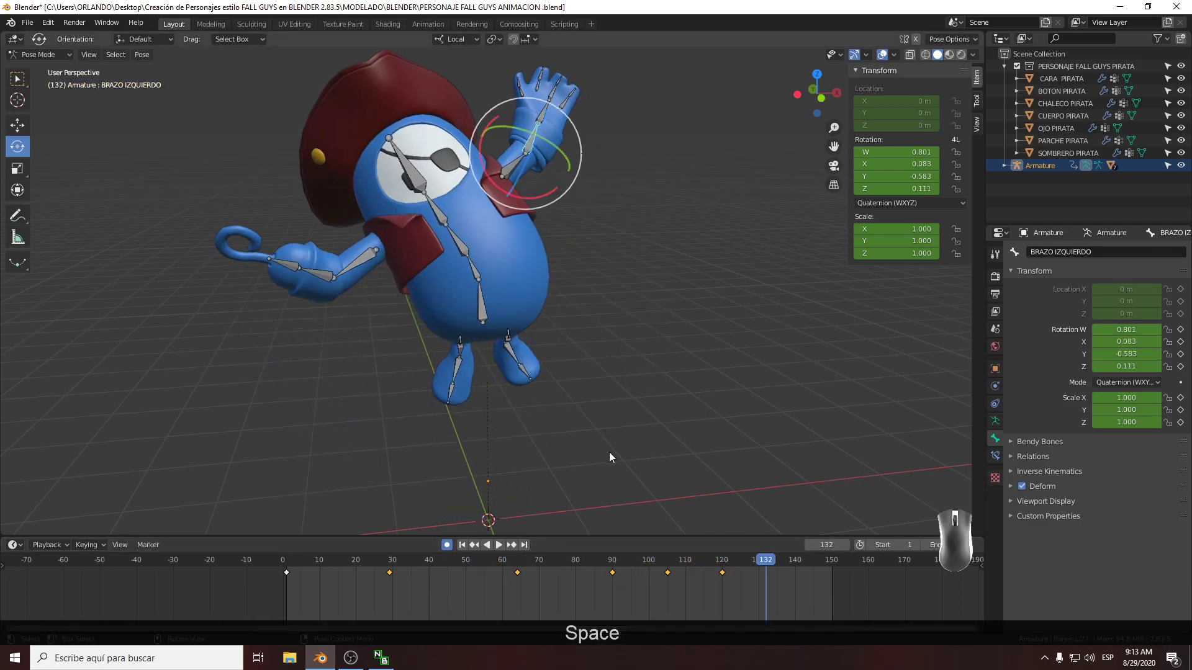
key(ctrl+s)
At frame 34, rotate ANTE BRAZO DERECHO -26.5° about its local Z axis to key its motion
drag(668, 565, 174, 541)
click(384, 387)
mouse_move(382, 391)
middle_down()
mouse_move(441, 396)
mouse_move(401, 386)
mouse_move(383, 408)
middle_up()
drag(300, 557, 379, 561)
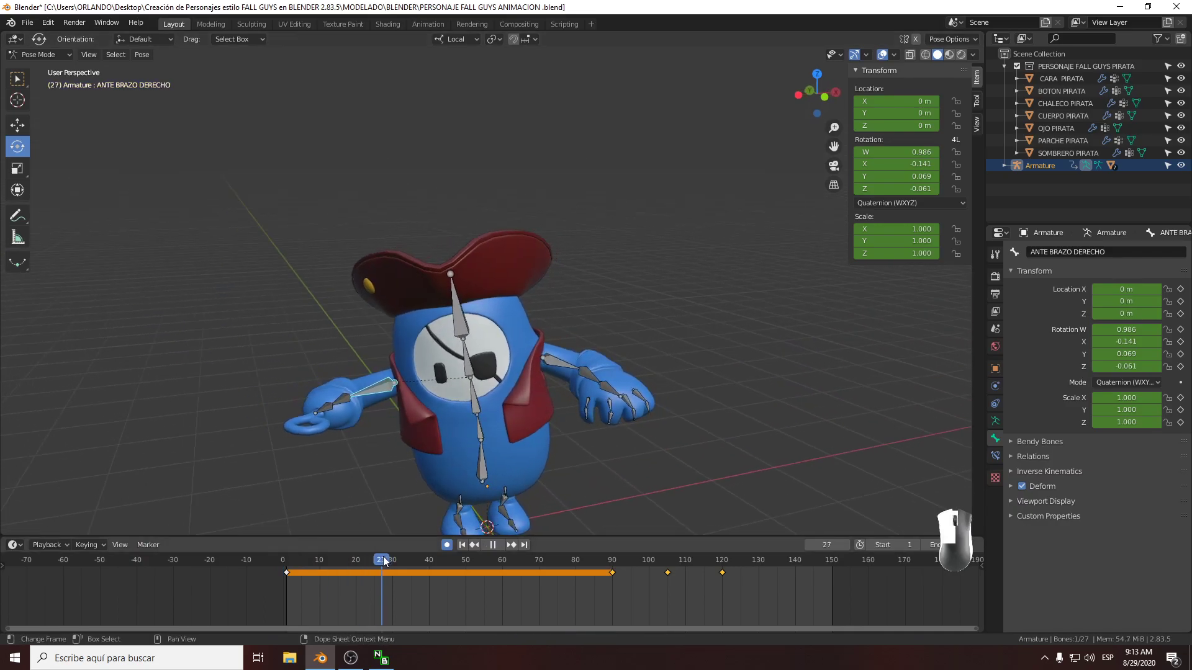
key(space)
drag(357, 358, 370, 379)
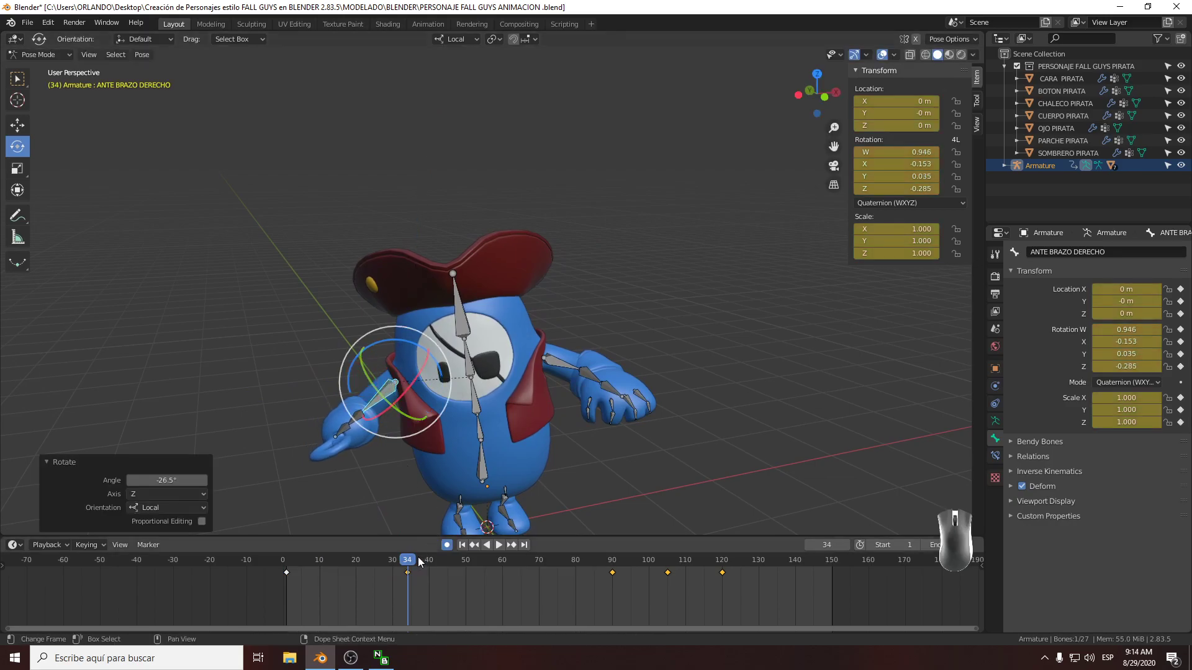
Replay the animation from frame 0 to check ANTE BRAZO DERECHO, and save the Blender file
click(295, 566)
key(space)
drag(352, 572, 289, 545)
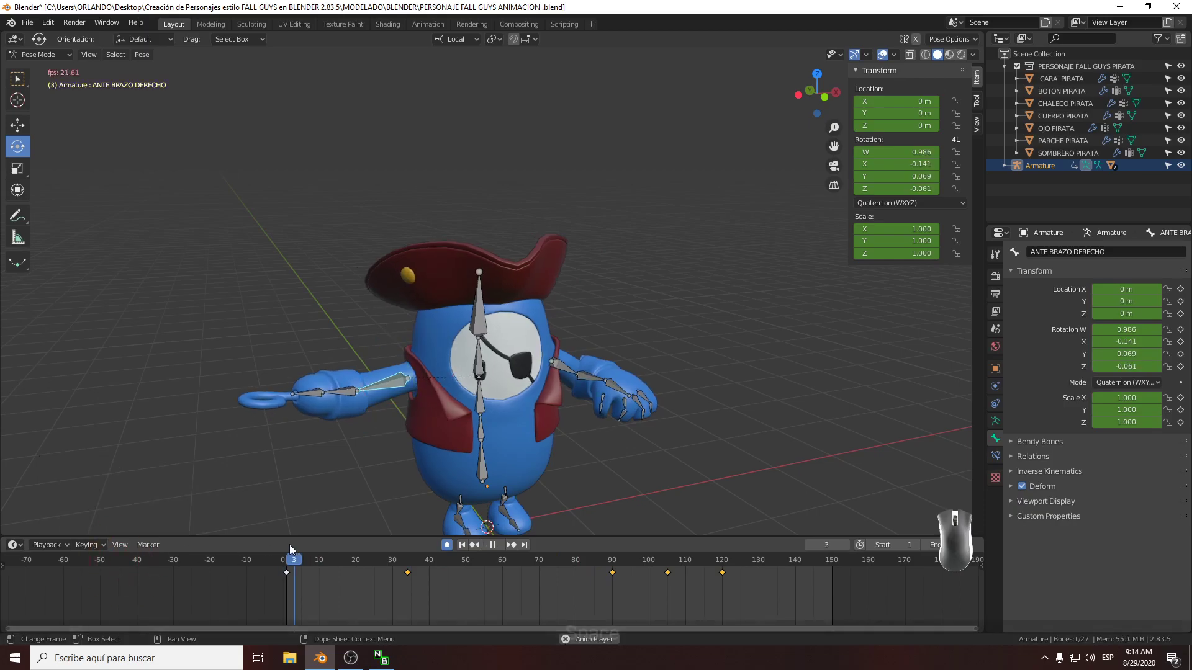
key(space)
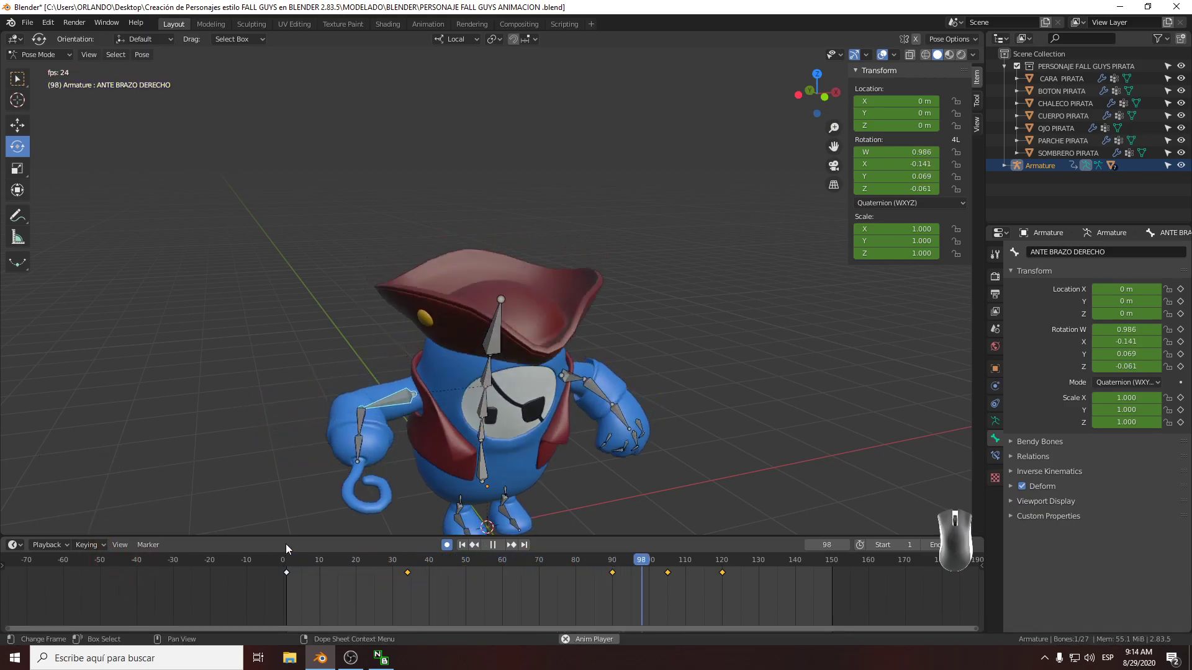
key(space)
middle_drag(618, 434, 586, 438)
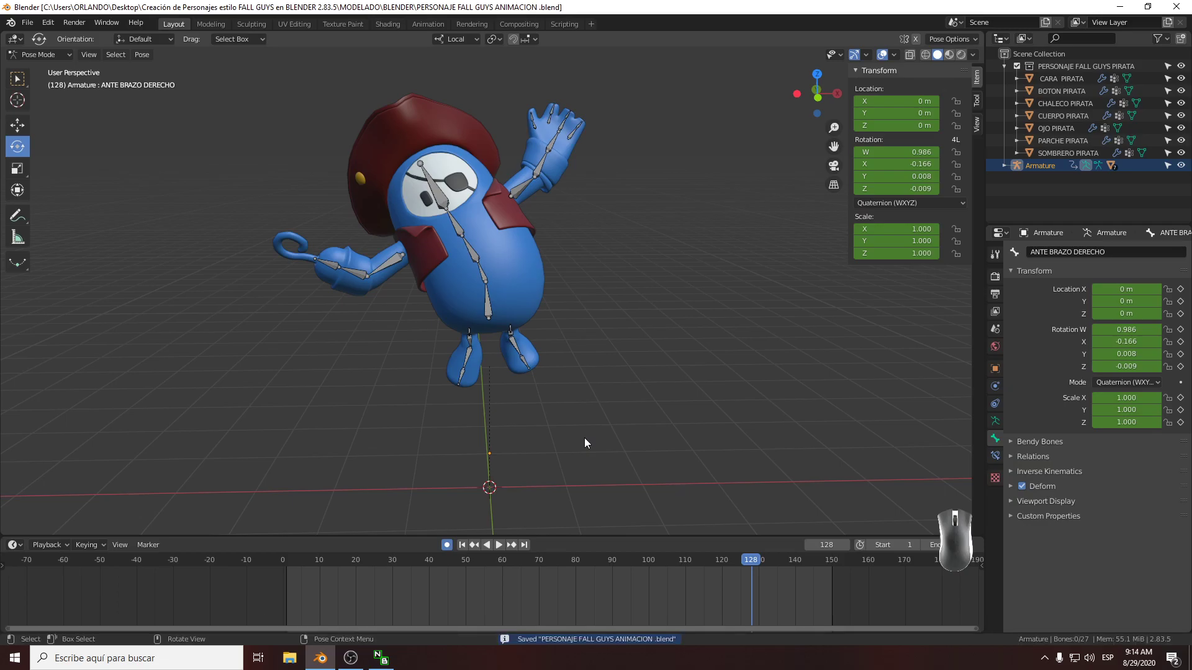
Replay the whole animation from an angled view of the complete pirate and save the Blender file again
middle_drag(621, 435, 627, 380)
drag(746, 568, 177, 543)
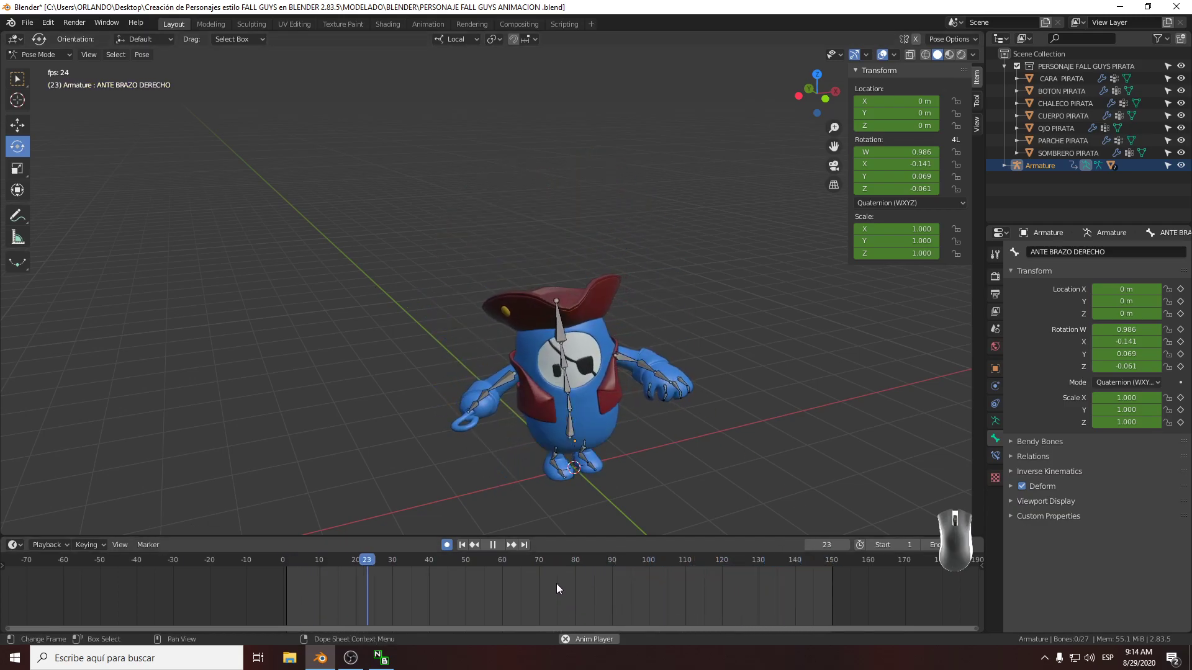
key(space)
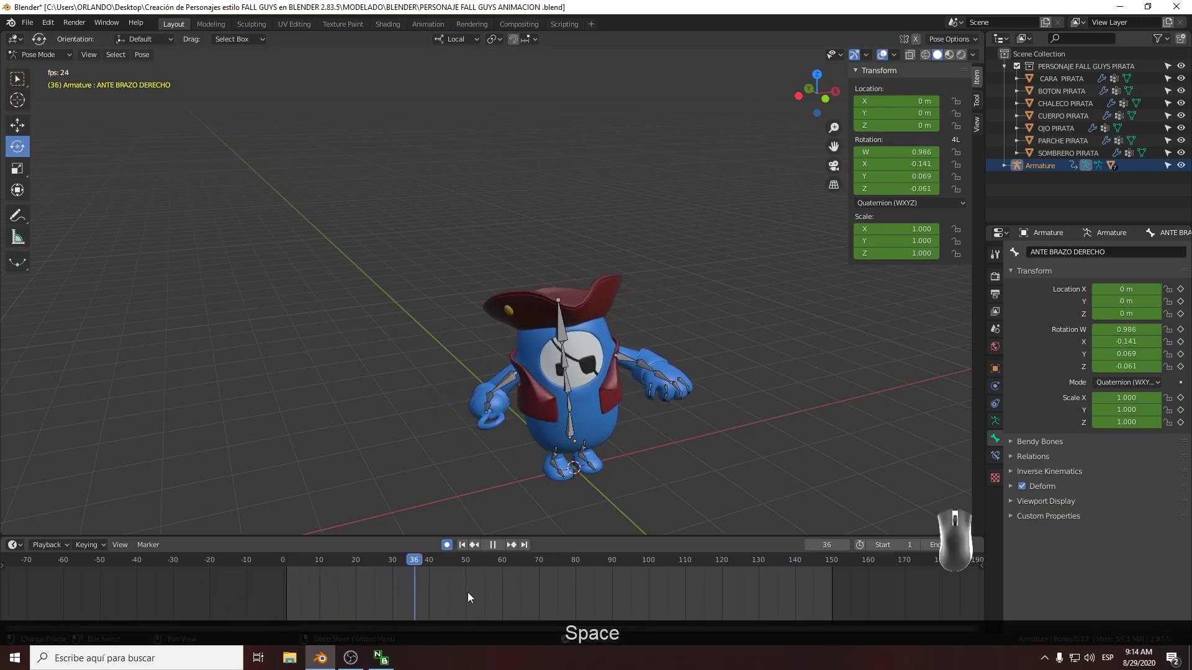
key(space)
key(ctrl+s)
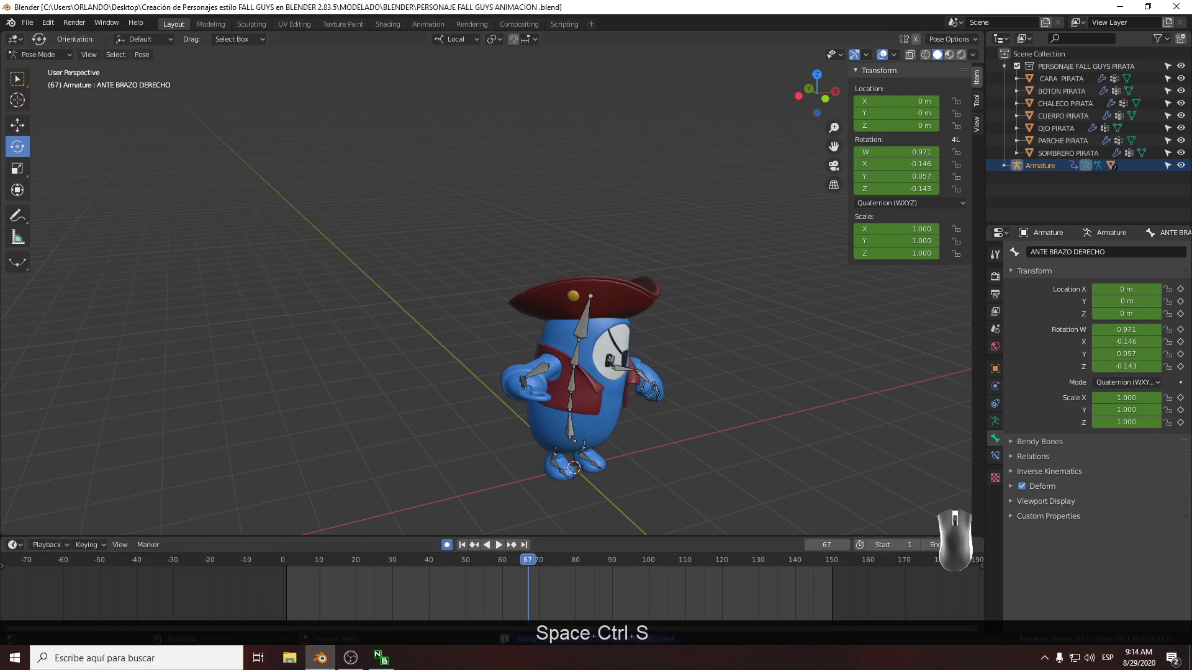